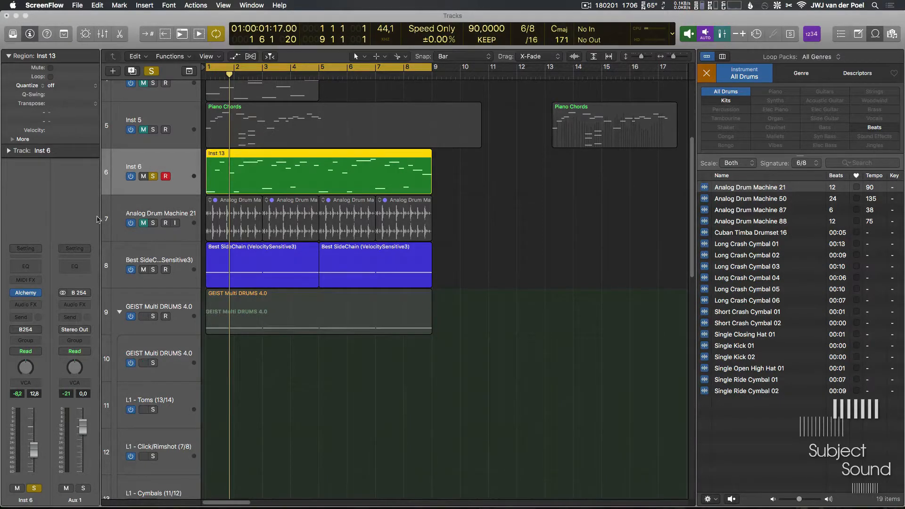
Initialize the preset of the Alchemy instrument on the Inst 6 track and close the plug-in window.
{"action": "left_click", "coordinate": [26, 294]}
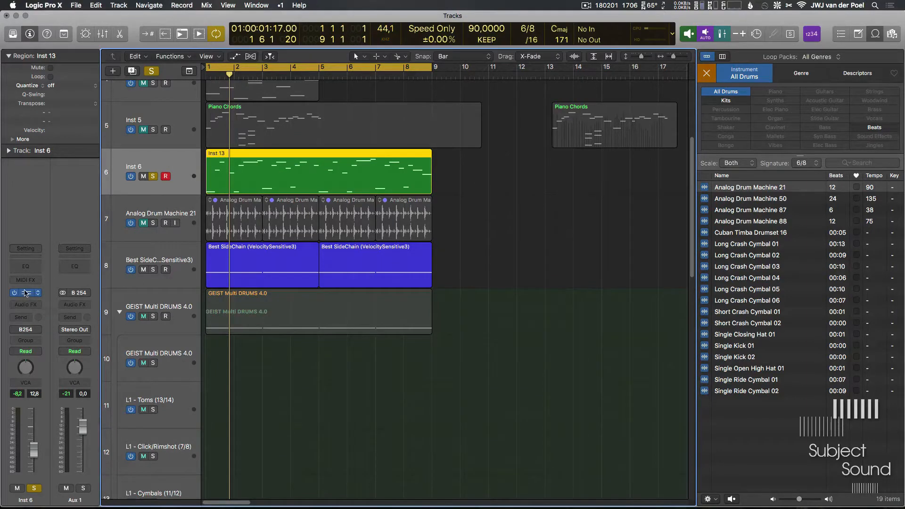
{"action": "left_click", "coordinate": [26, 293]}
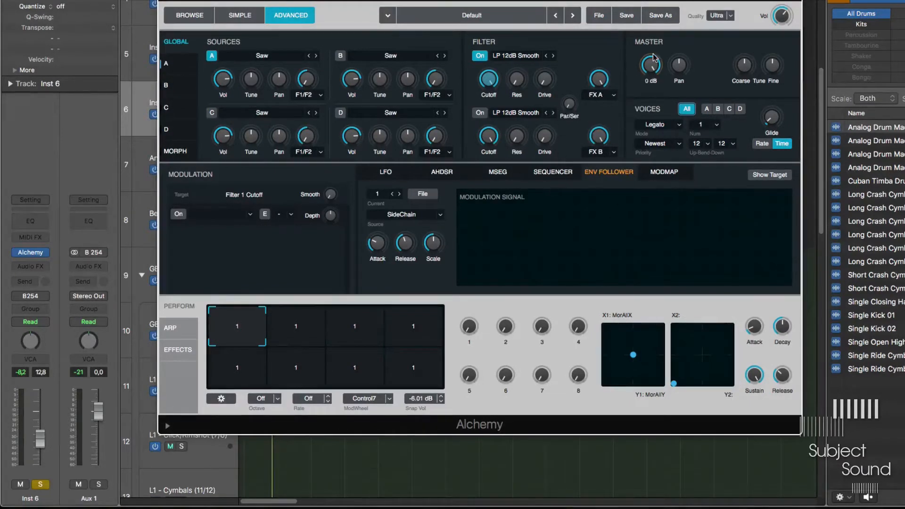
{"action": "left_click", "coordinate": [598, 18]}
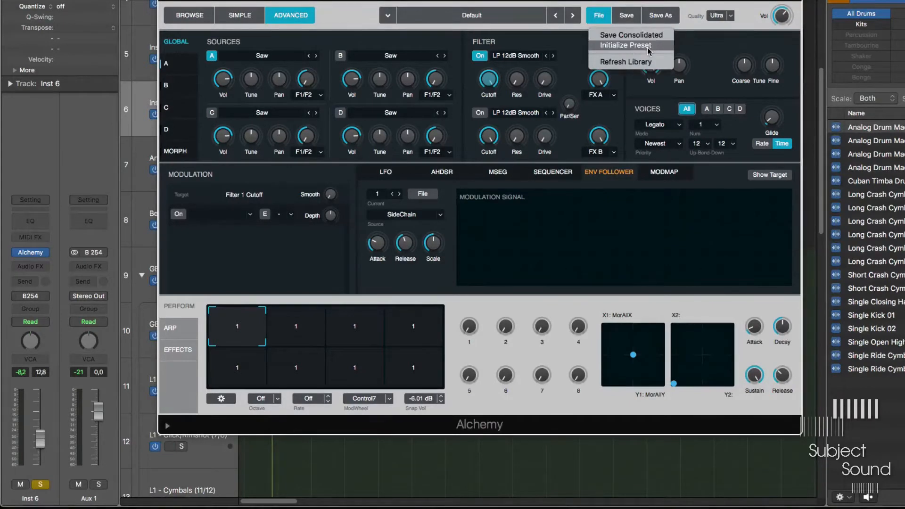
{"action": "left_click", "coordinate": [630, 46]}
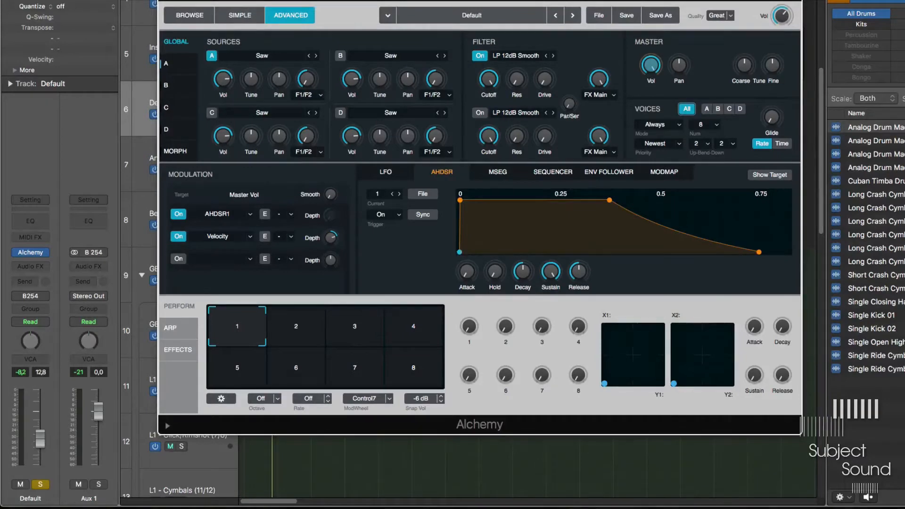
{"action": "key", "text": "super+w"}
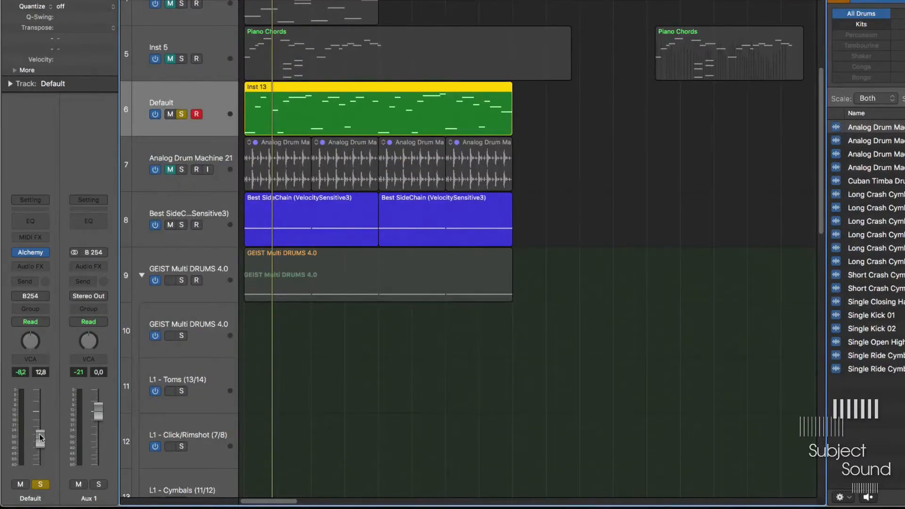
Raise the Default track's volume to -10.0 dB and play the part back.
{"action": "left_click_drag", "start_coordinate": [41, 436], "coordinate": [42, 431]}
{"action": "key", "text": "space"}
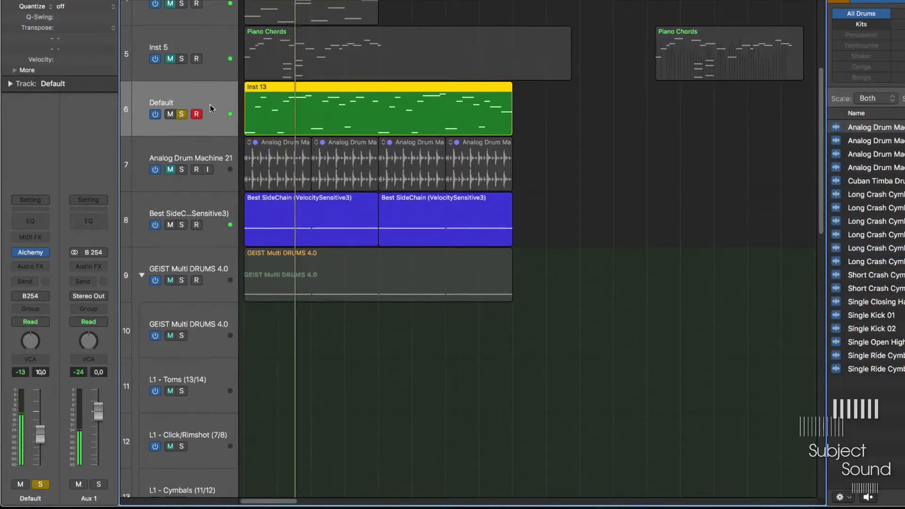
Solo and play the Best SideChain track, comparing the sound with solo safe off and on for the ToAlchemy bus.
{"action": "left_click", "coordinate": [210, 147]}
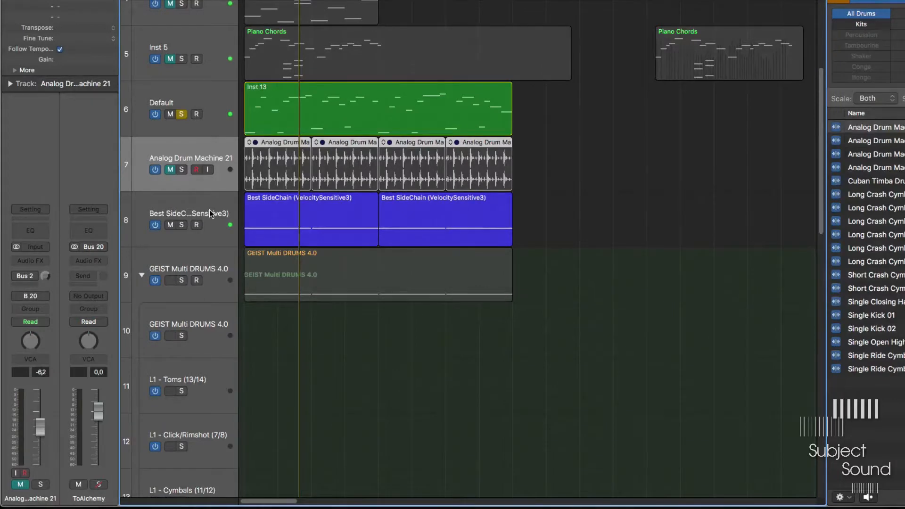
{"action": "key", "text": "super+Down"}
{"action": "scroll", "coordinate": [209, 209], "scroll_direction": "down", "scroll_amount": 3}
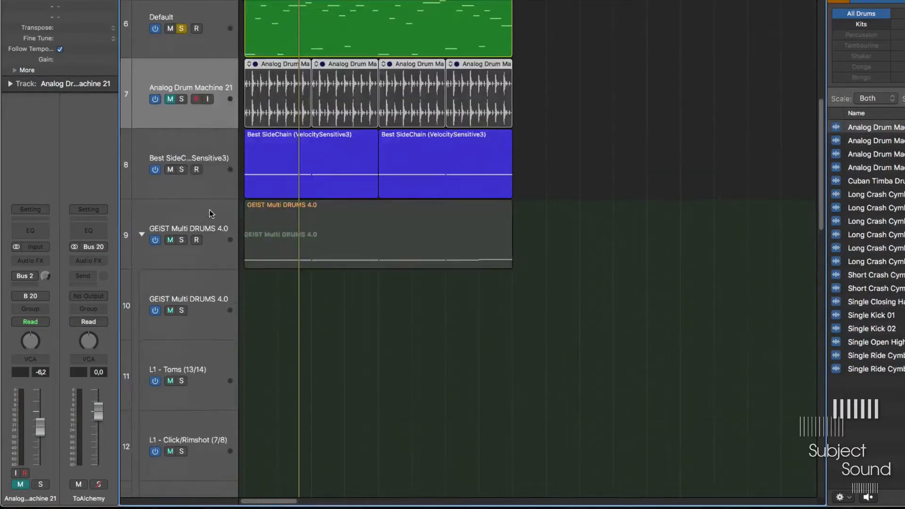
{"action": "left_click", "coordinate": [211, 144]}
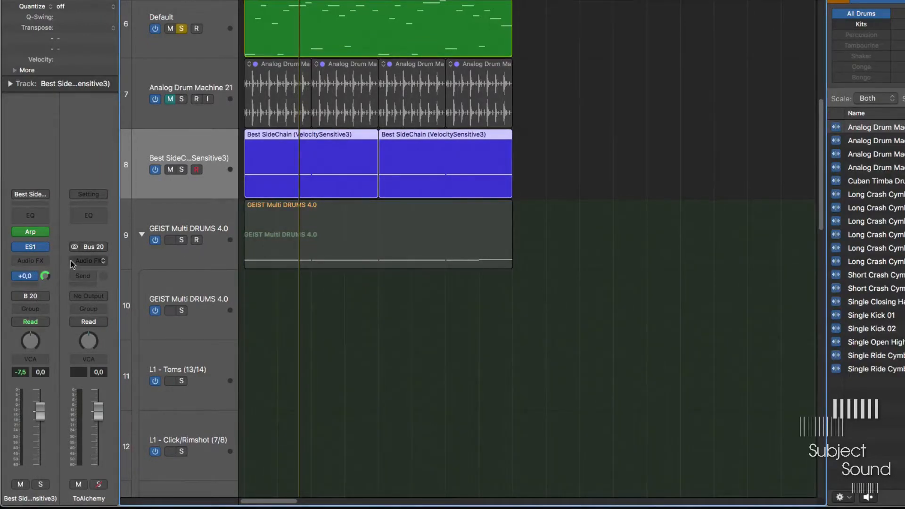
{"action": "left_click", "coordinate": [180, 170]}
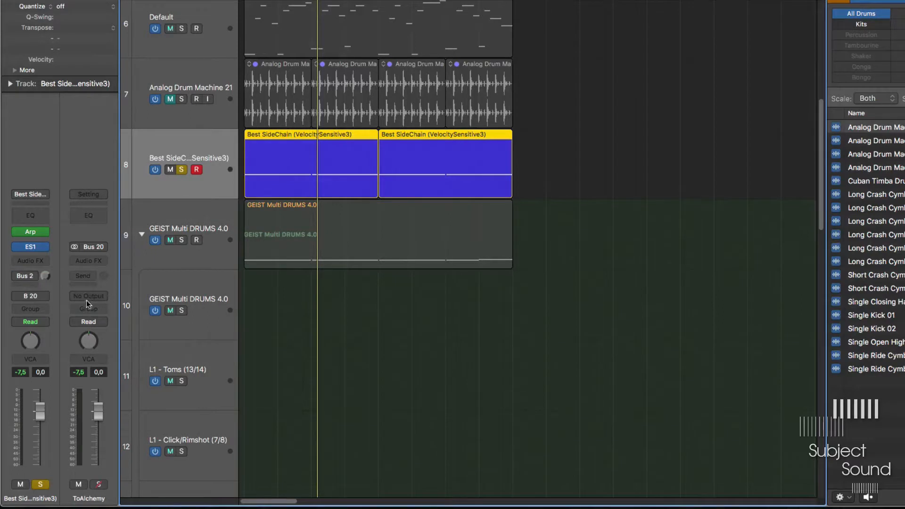
{"action": "key", "text": "space"}
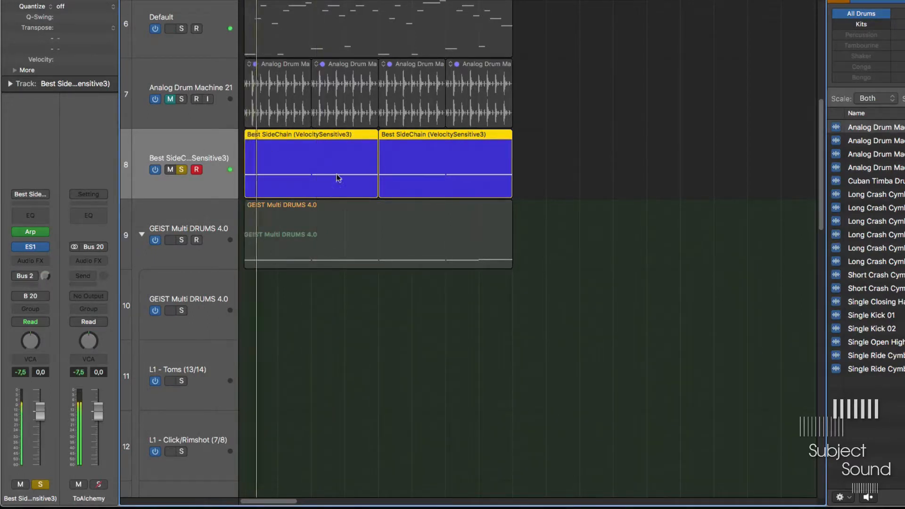
{"action": "left_click", "coordinate": [101, 486], "text": "ctrl"}
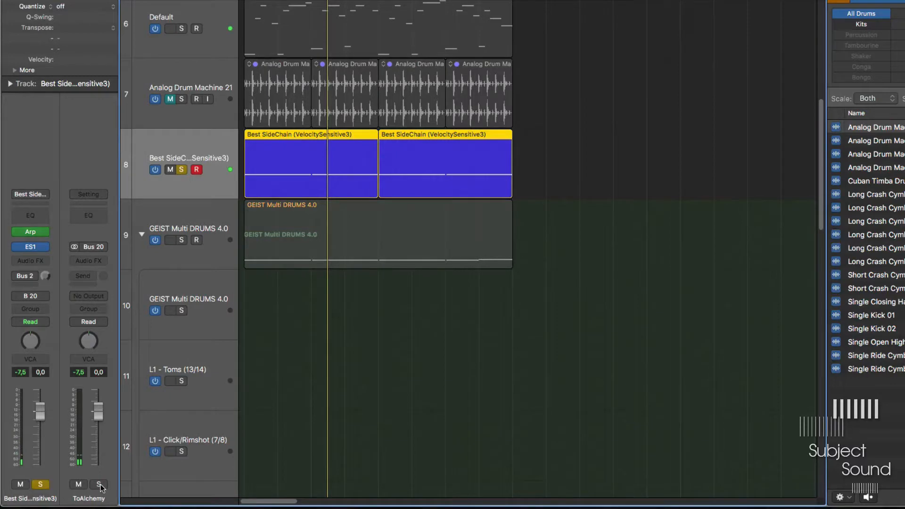
{"action": "left_click", "coordinate": [100, 486], "text": "ctrl"}
Audition the soloed Analog Drum Machine 21 track through its Bus 2 send, and return it to its muted state.
{"action": "scroll", "coordinate": [236, 291], "scroll_direction": "up", "scroll_amount": 2}
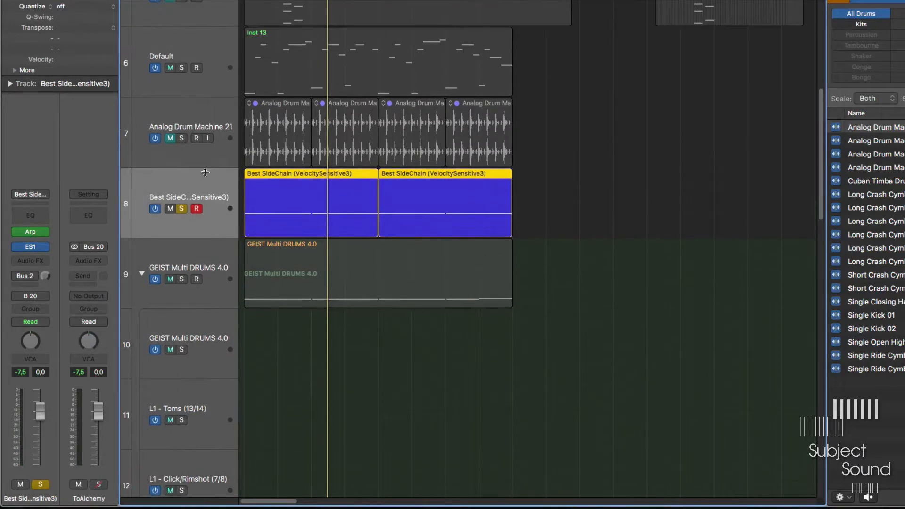
{"action": "left_click", "coordinate": [188, 116]}
{"action": "left_click", "coordinate": [182, 138]}
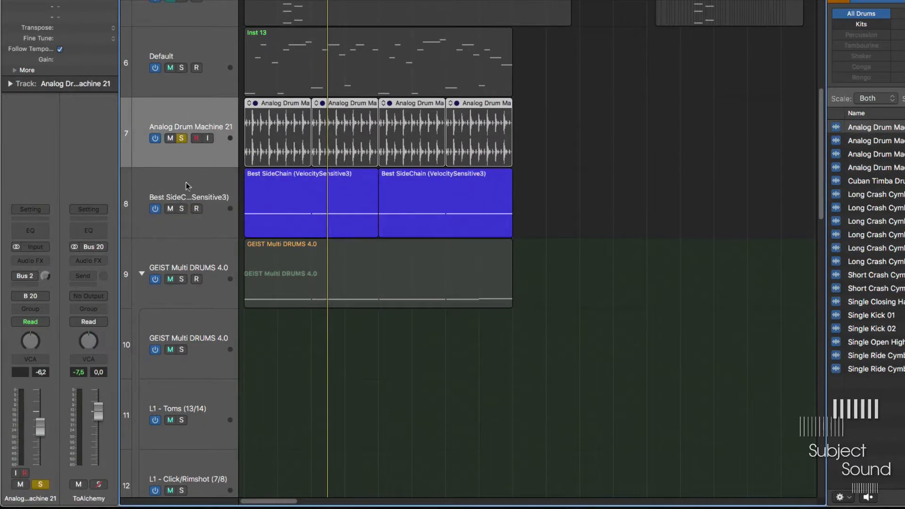
{"action": "left_click", "coordinate": [196, 111]}
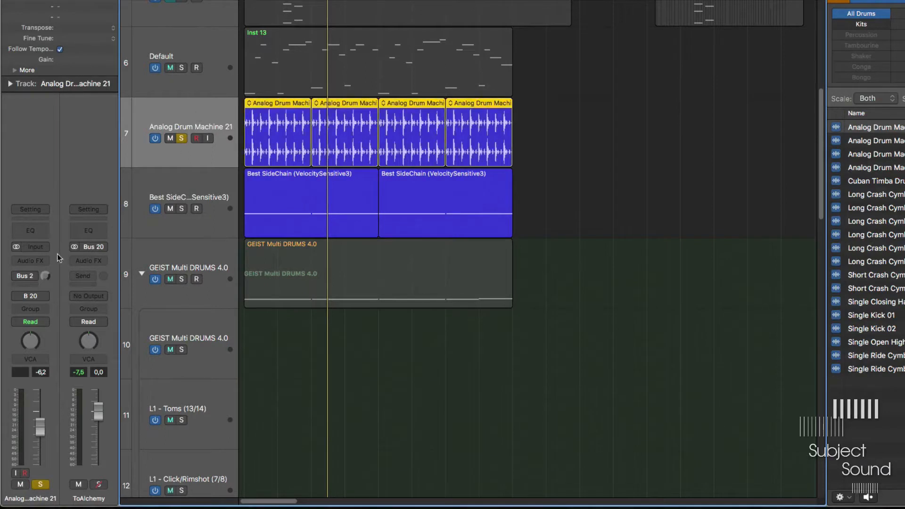
{"action": "left_click", "coordinate": [15, 276]}
{"action": "key", "text": "space"}
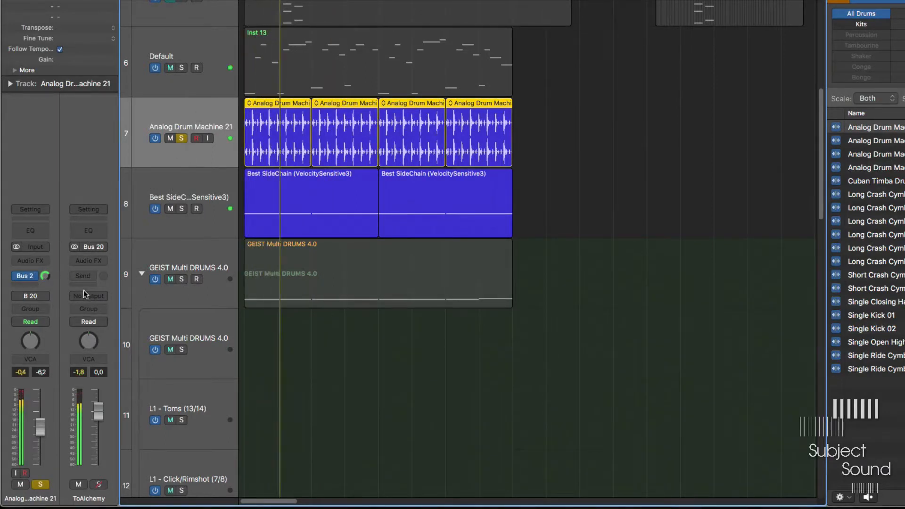
{"action": "left_click", "coordinate": [16, 276]}
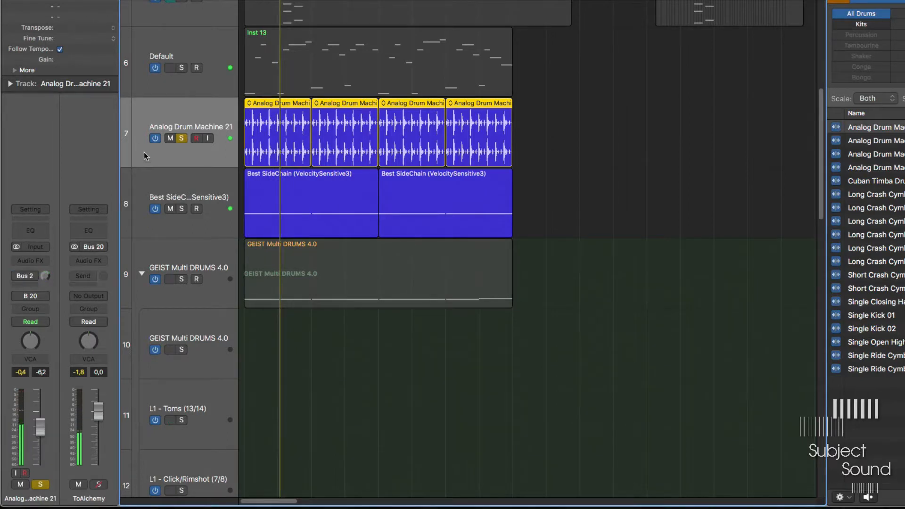
{"action": "left_click", "coordinate": [171, 138]}
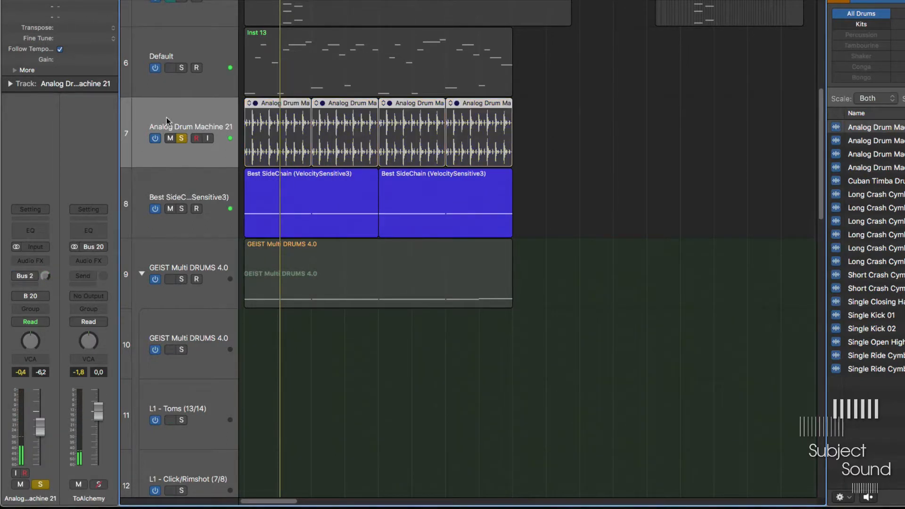
{"action": "left_click", "coordinate": [181, 138]}
Activate the Bus 2 send on the Best SideChain track and play that track soloed.
{"action": "left_click", "coordinate": [179, 197]}
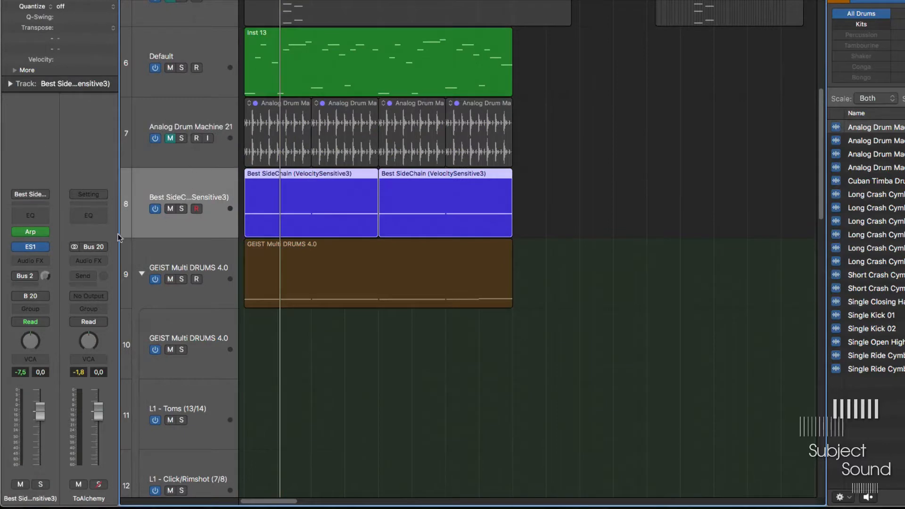
{"action": "scroll", "coordinate": [293, 218], "scroll_direction": "up", "scroll_amount": 5}
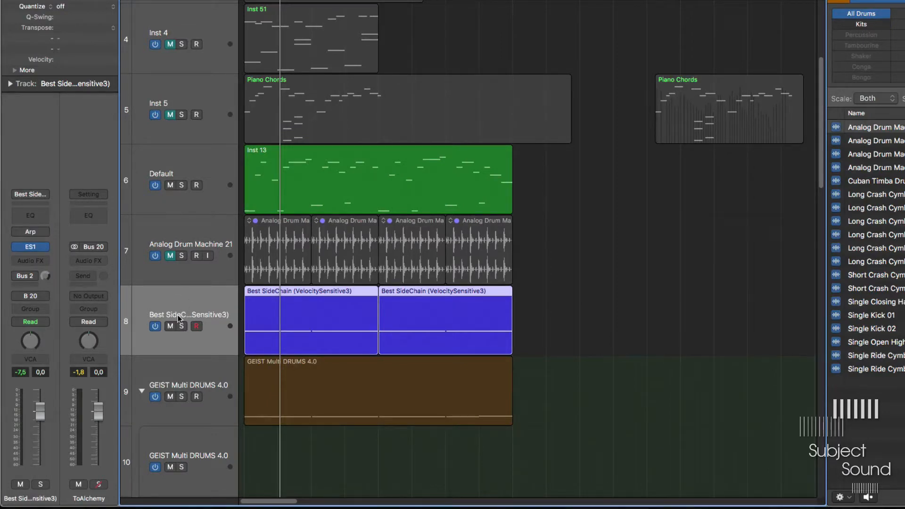
{"action": "left_click", "coordinate": [18, 276]}
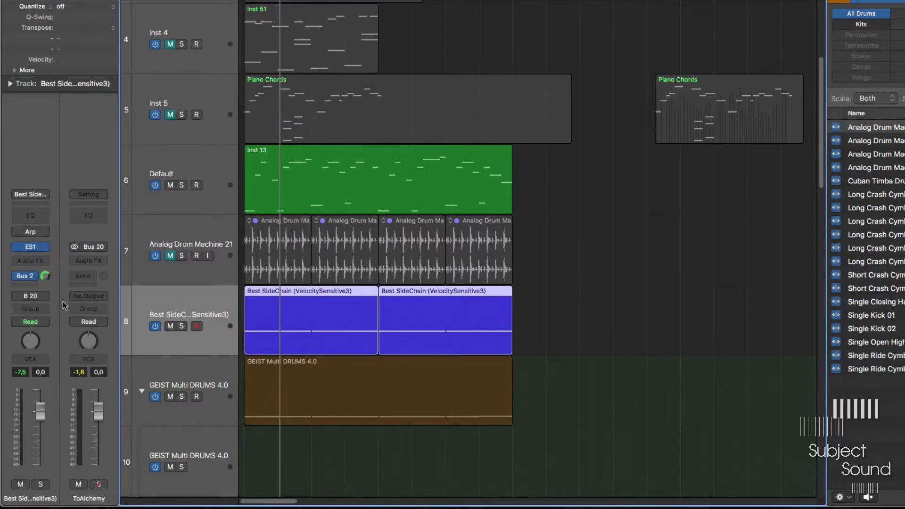
{"action": "left_click", "coordinate": [182, 326]}
{"action": "key", "text": "space"}
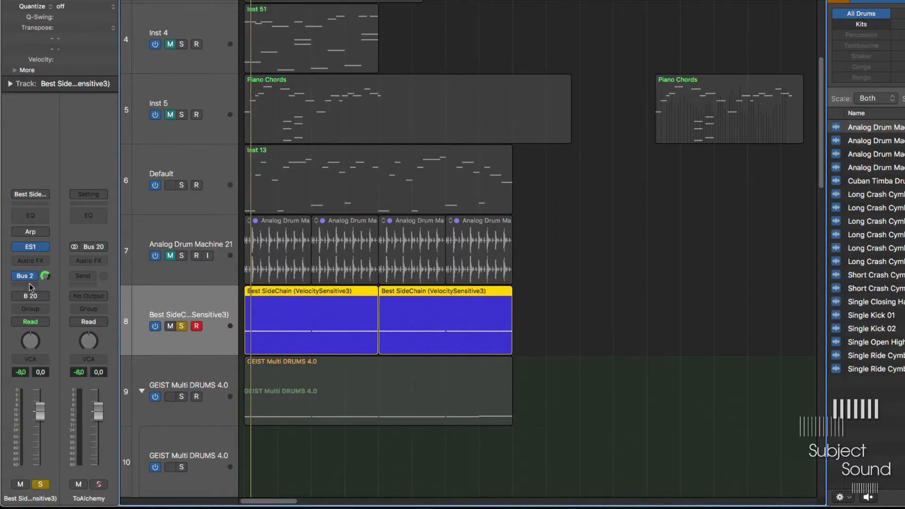
Set the rate of the Best SideChain track's Arpeggiator to 1/8 dotted.
{"action": "left_click", "coordinate": [29, 232]}
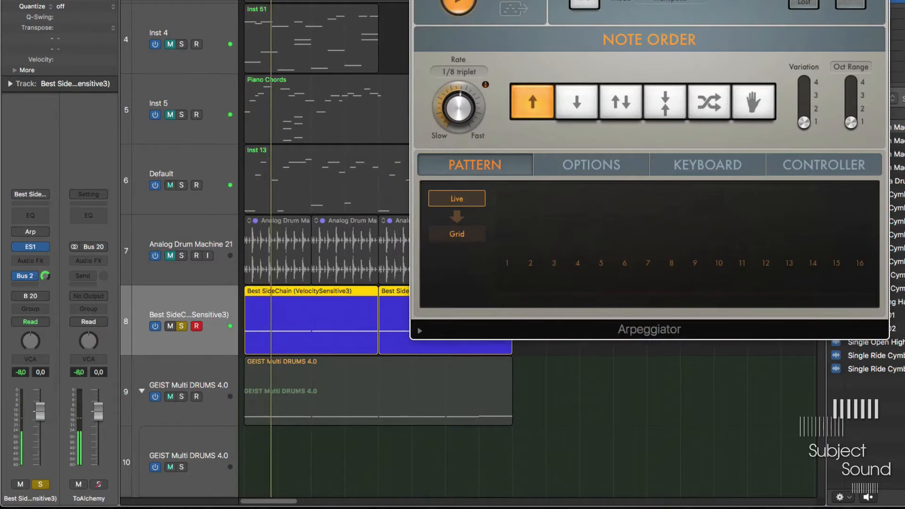
{"action": "left_click_drag", "start_coordinate": [467, 99], "coordinate": [471, 129]}
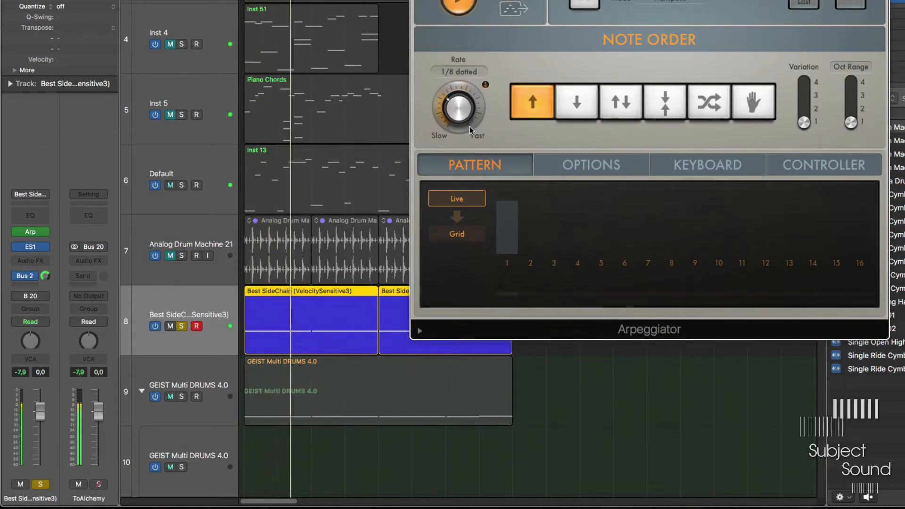
Bypass the Best SideChain track's Bus 2 send, and solo the Default track in its place.
{"action": "left_click", "coordinate": [181, 326]}
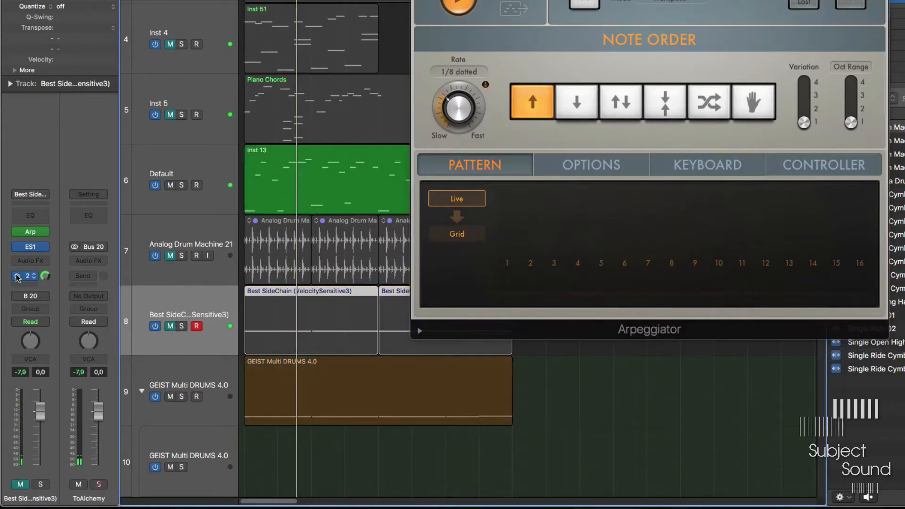
{"action": "left_click", "coordinate": [170, 326]}
{"action": "left_click", "coordinate": [218, 156]}
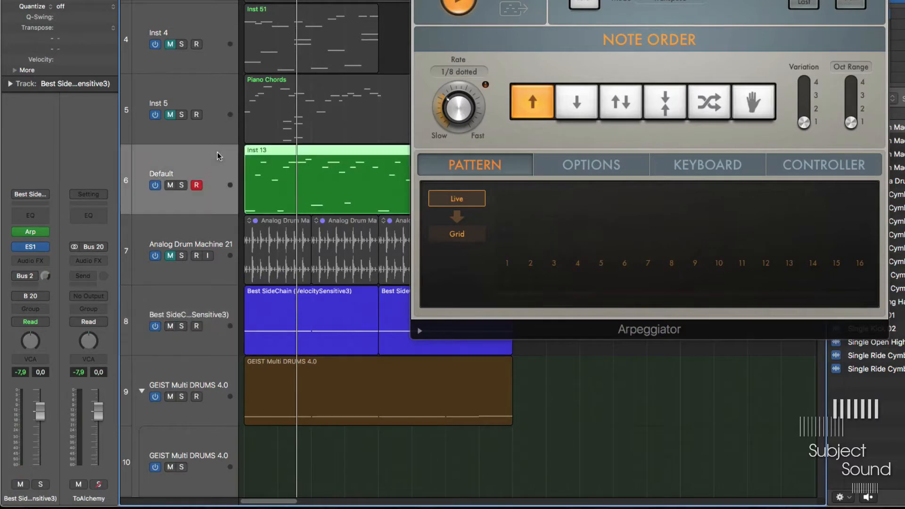
{"action": "left_click", "coordinate": [182, 185]}
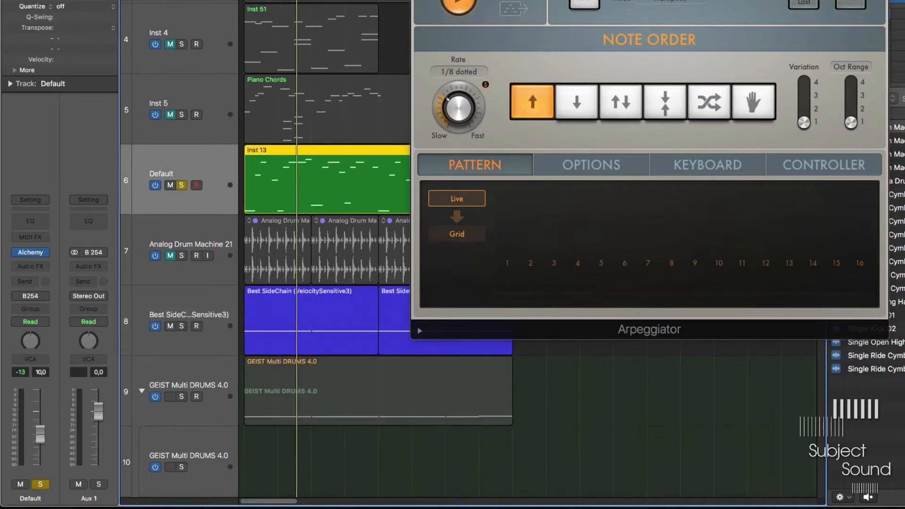
{"action": "key", "text": "super+w"}
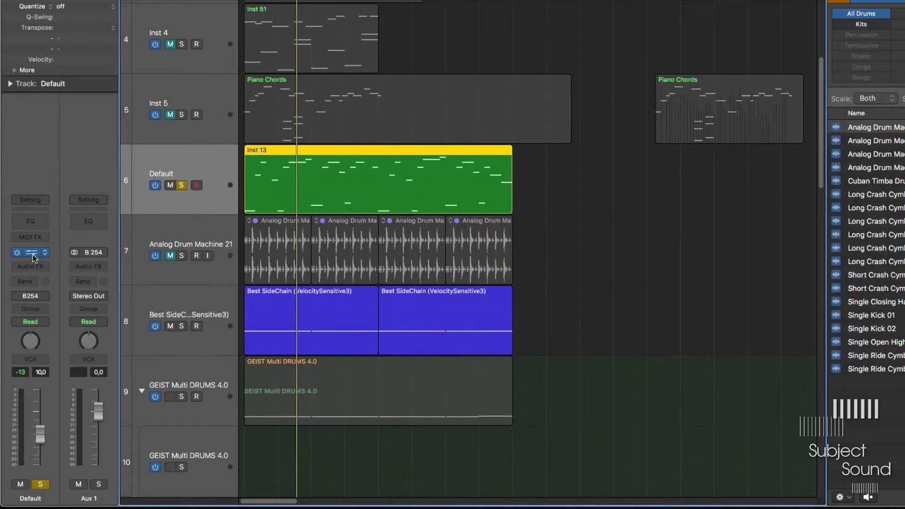
Open Alchemy on the Default track and check which bus is chosen as its Side Chain input.
{"action": "left_click", "coordinate": [30, 252]}
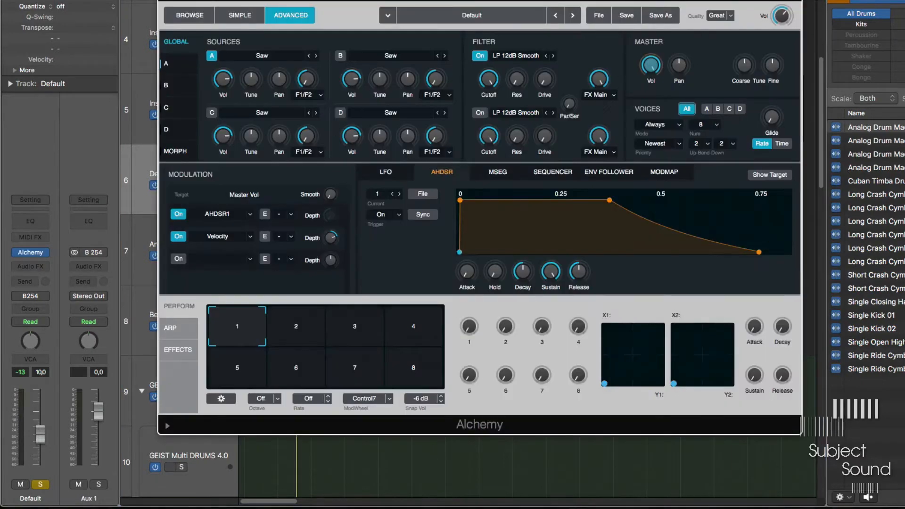
{"action": "left_click_drag", "start_coordinate": [377, 0], "coordinate": [307, 13]}
{"action": "left_click", "coordinate": [695, 0]}
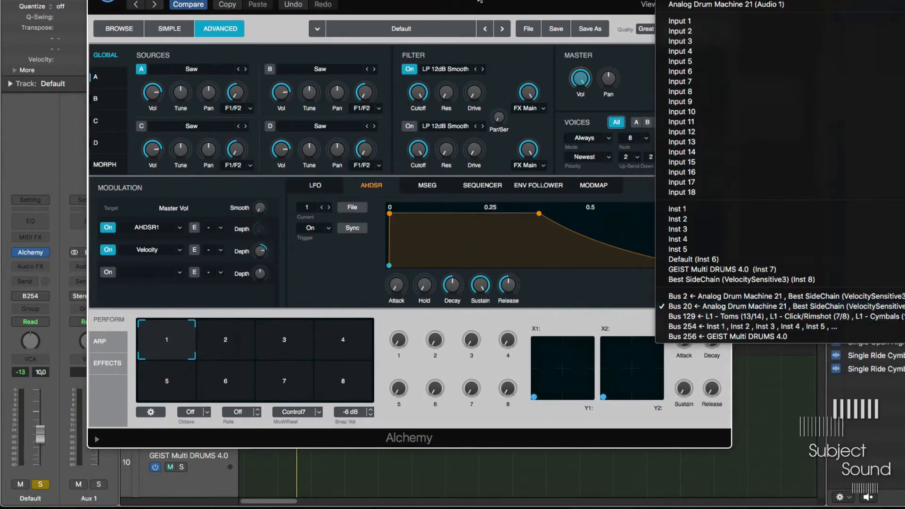
{"action": "left_click", "coordinate": [447, 12]}
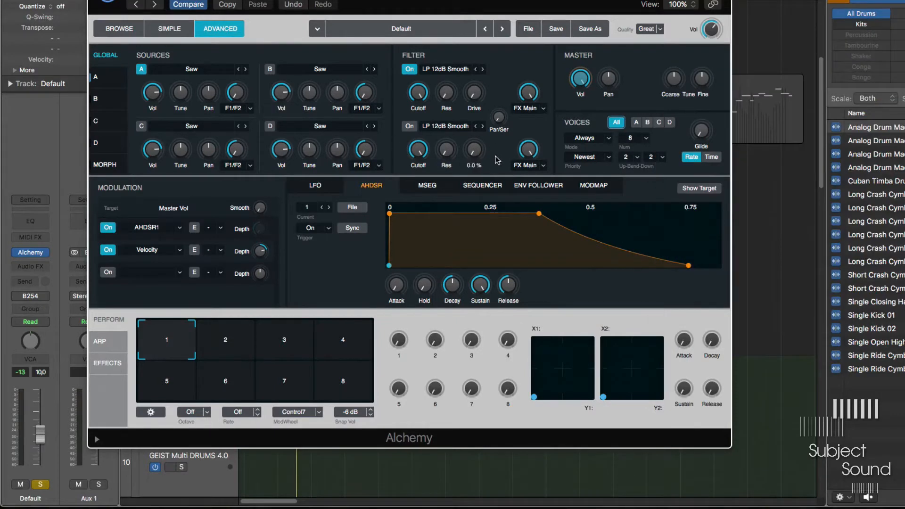
Set the source of Alchemy's envelope follower 1 to the SideChain audio signal.
{"action": "left_click", "coordinate": [547, 185]}
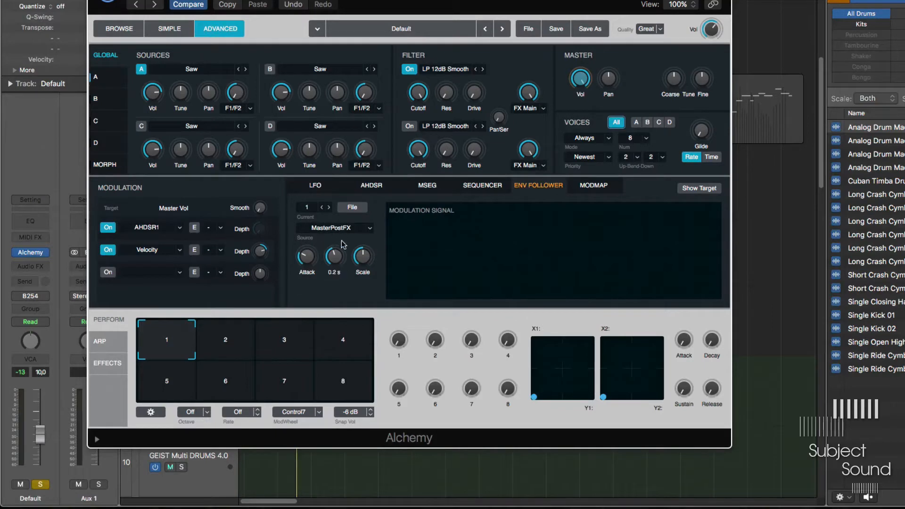
{"action": "left_click", "coordinate": [331, 231]}
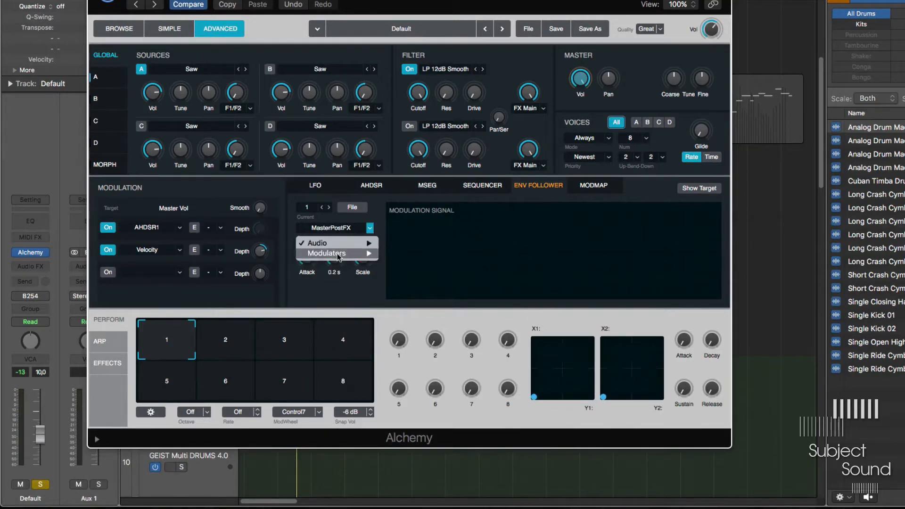
{"action": "mouse_move", "coordinate": [335, 243]}
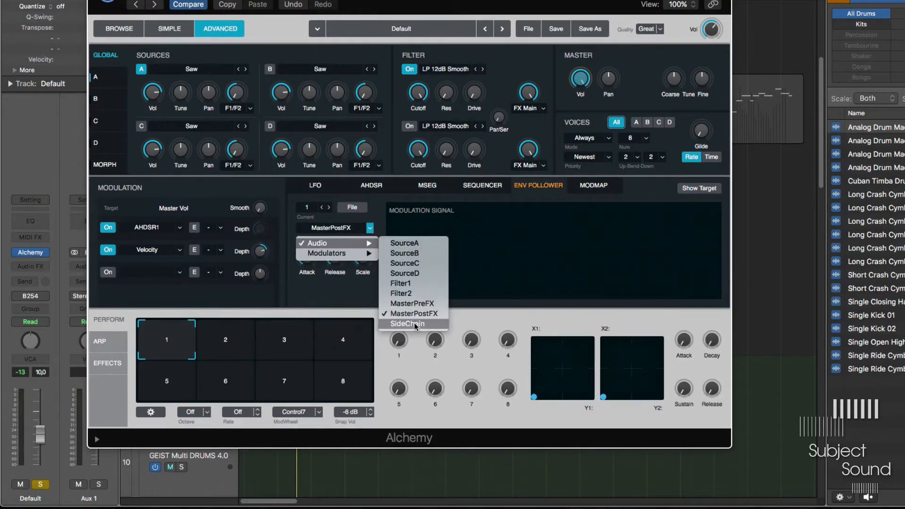
{"action": "left_click", "coordinate": [416, 325]}
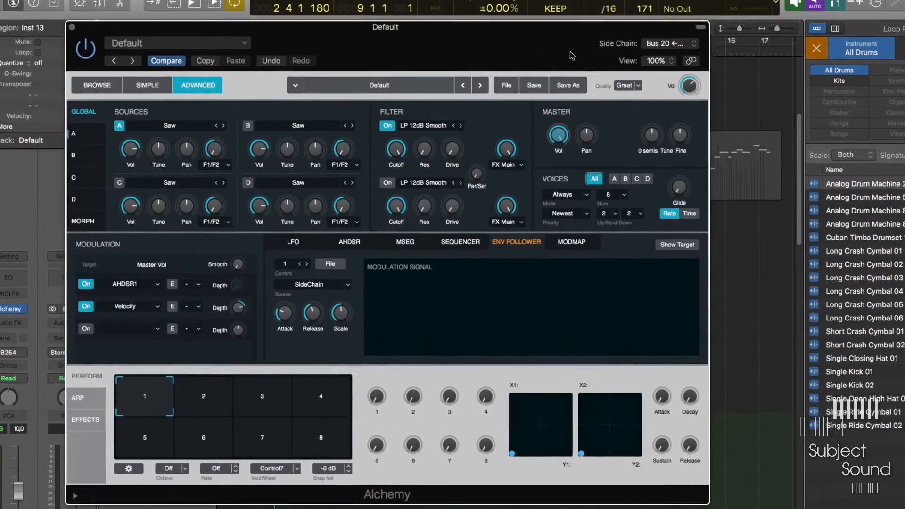
Play the project to view the side-chain signal in Alchemy's envelope follower display.
{"action": "left_click_drag", "start_coordinate": [572, 56], "coordinate": [620, 40]}
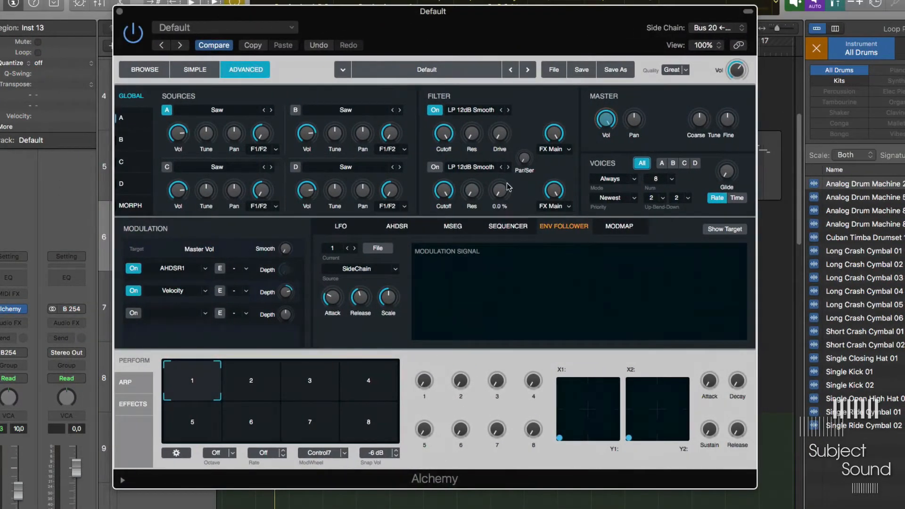
{"action": "key", "text": "space"}
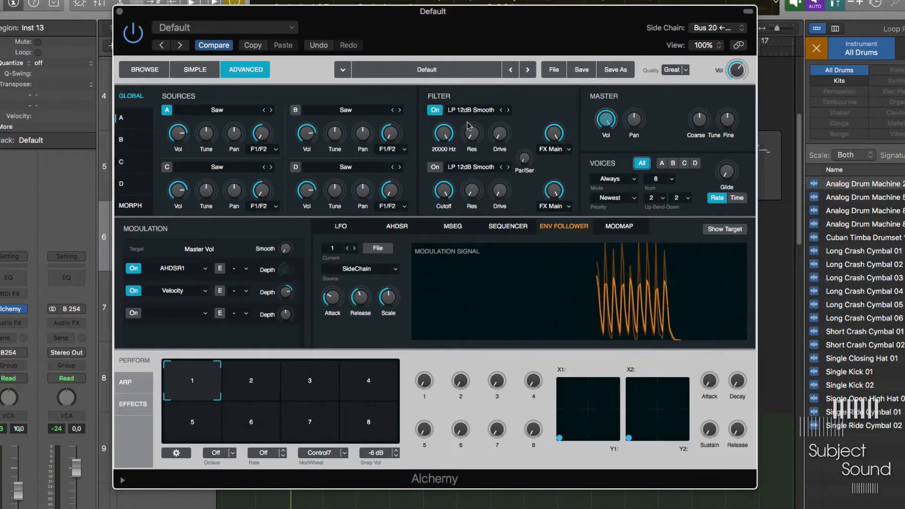
{"action": "left_click_drag", "start_coordinate": [507, 29], "coordinate": [529, 12]}
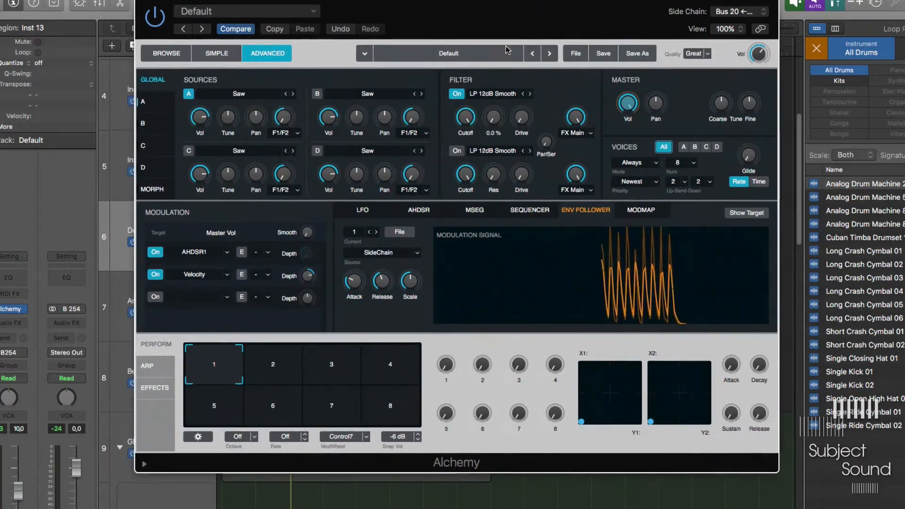
Add Envelope Follower1 as a modulation source for the Filter 1 cutoff.
{"action": "right_click", "coordinate": [469, 119]}
{"action": "mouse_move", "coordinate": [542, 126]}
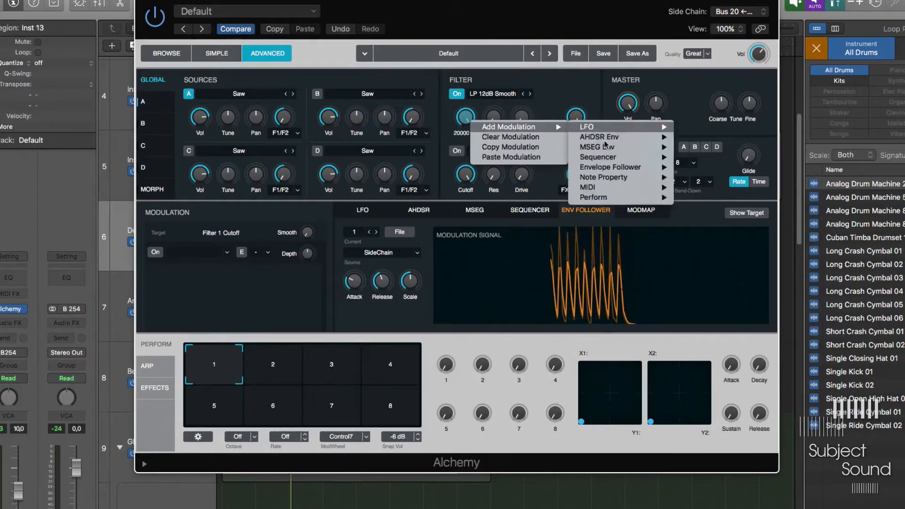
{"action": "mouse_move", "coordinate": [619, 191]}
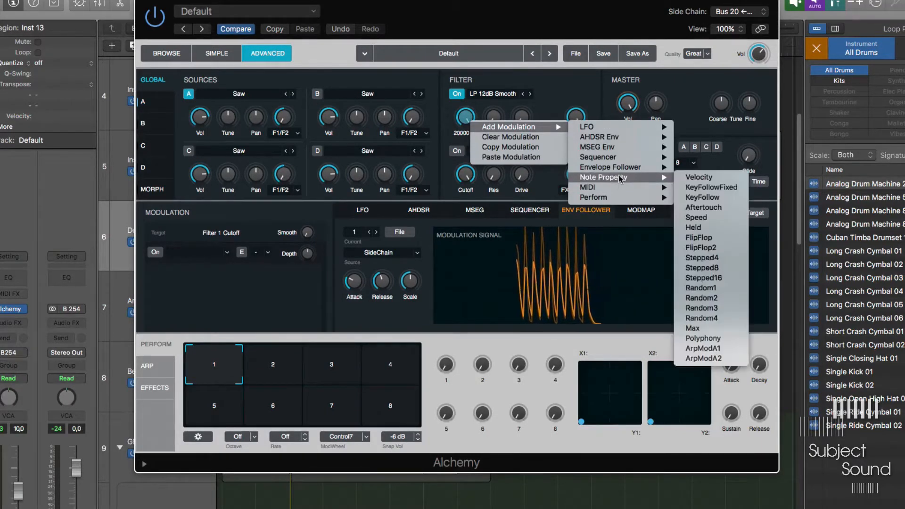
{"action": "mouse_move", "coordinate": [667, 169]}
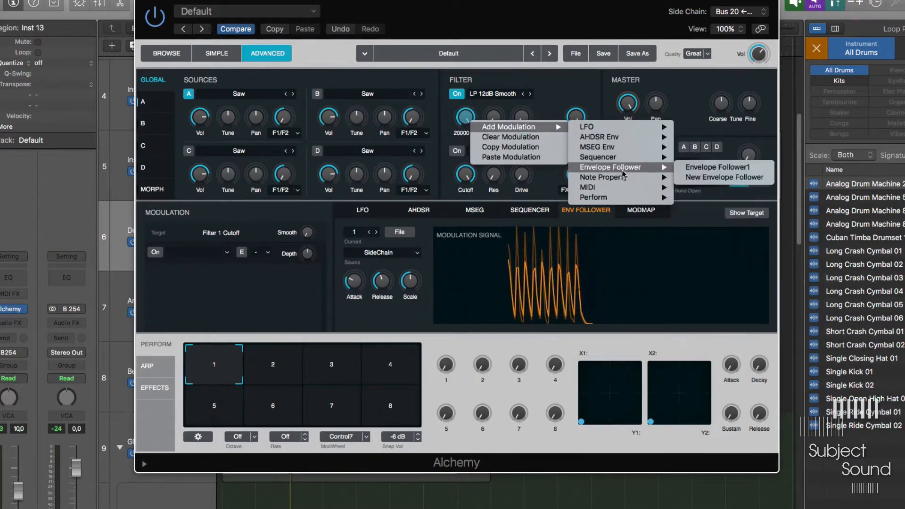
{"action": "left_click", "coordinate": [701, 167]}
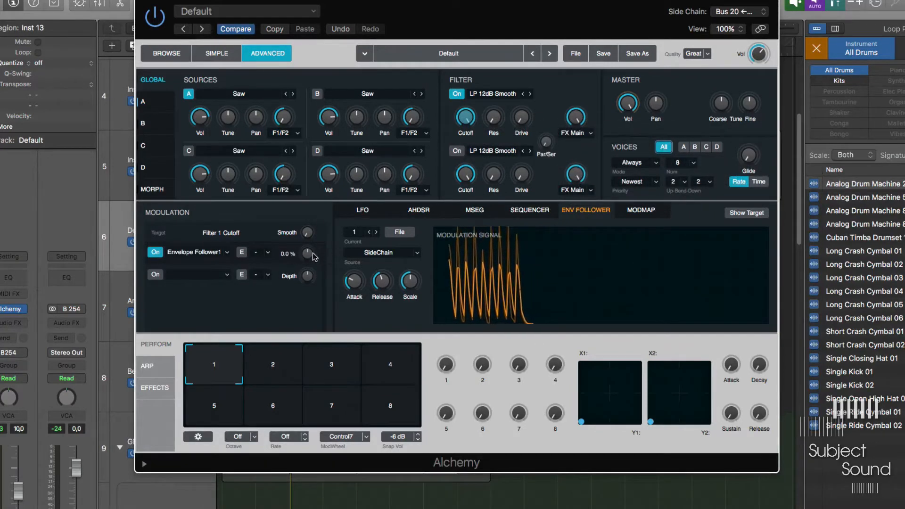
Set a strongly negative Envelope Follower1 depth on the Filter 1 cutoff and play the project to hear the modulation.
{"action": "left_click_drag", "start_coordinate": [307, 254], "coordinate": [304, 274]}
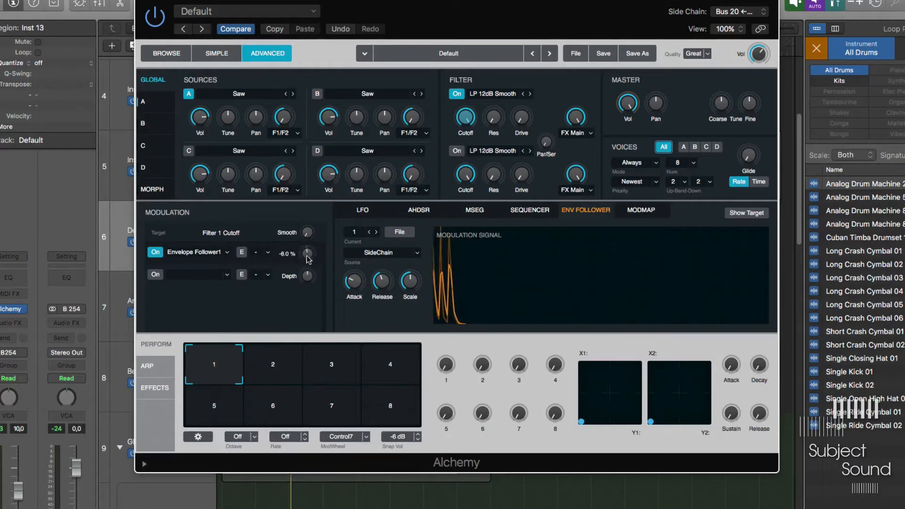
{"action": "left_click_drag", "start_coordinate": [307, 252], "coordinate": [309, 288]}
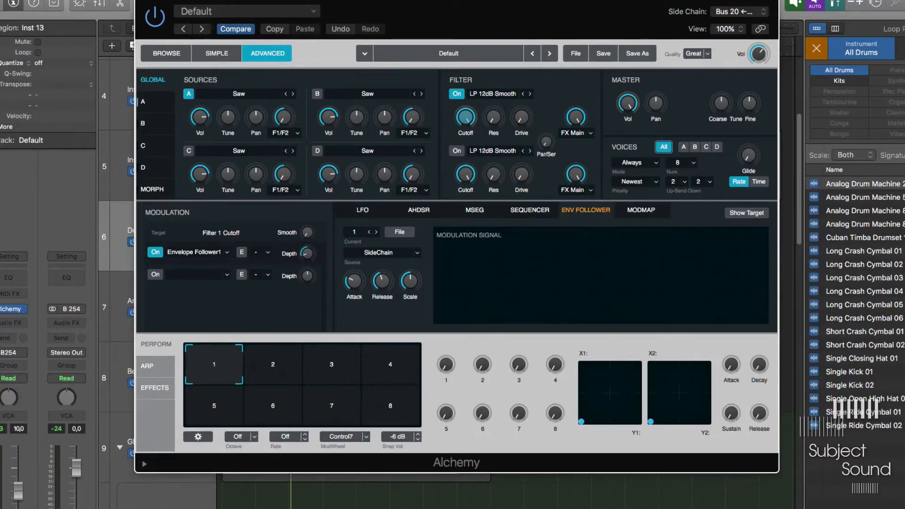
{"action": "key", "text": "space"}
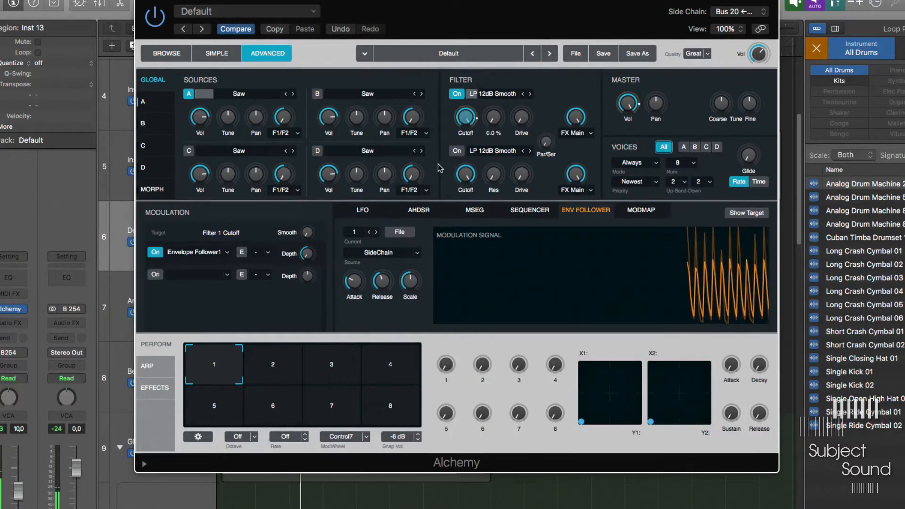
{"action": "left_click_drag", "start_coordinate": [533, 7], "coordinate": [565, 3]}
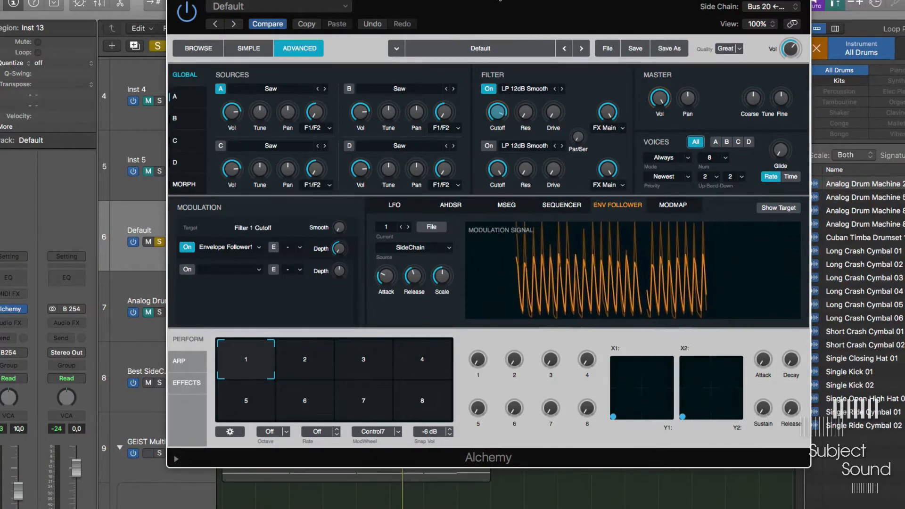
{"action": "left_click_drag", "start_coordinate": [504, 3], "coordinate": [484, 2]}
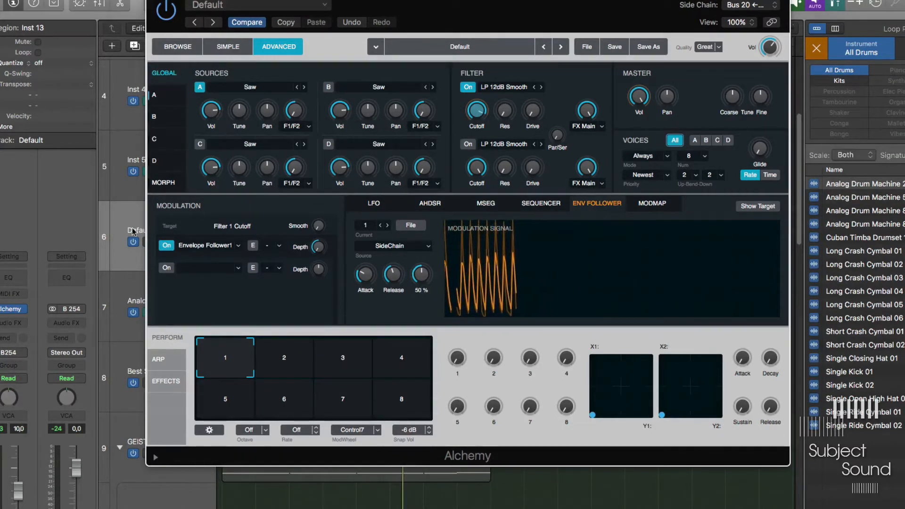
Close Alchemy's window, solo the Analog Drum Machine 21 track and unmute its regions.
{"action": "key", "text": "super+w"}
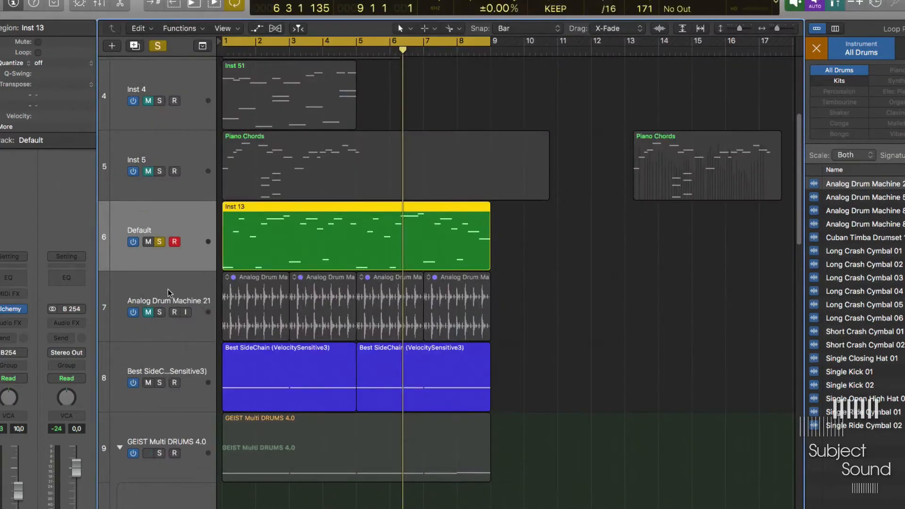
{"action": "left_click", "coordinate": [169, 292]}
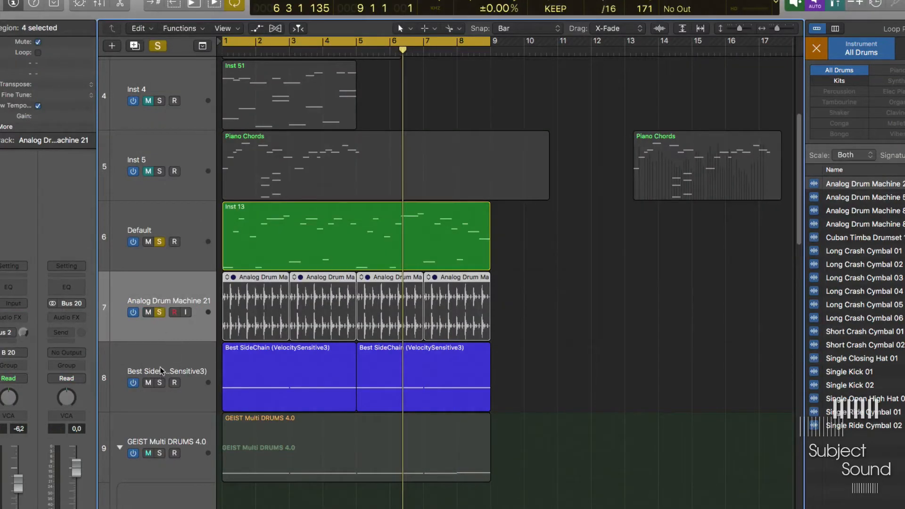
{"action": "key", "text": "ctrl+m"}
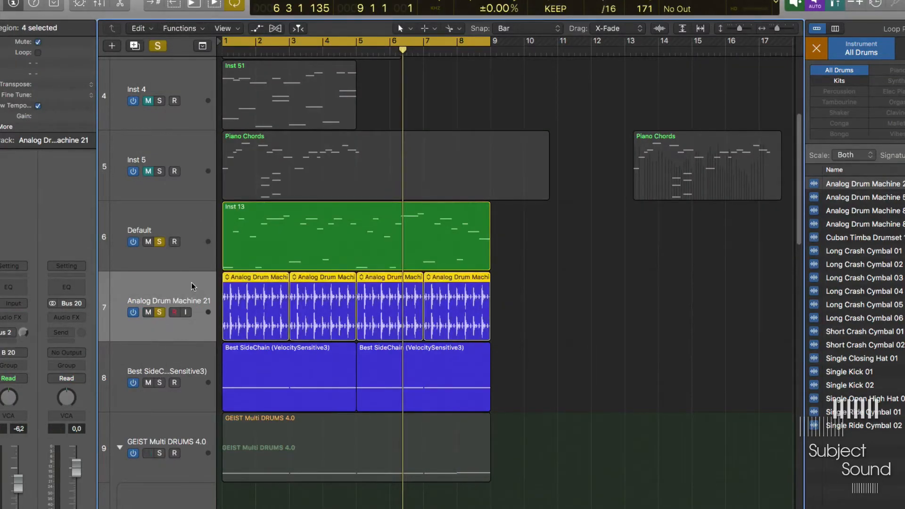
Mute the Best SideChain track and switch it off.
{"action": "left_click", "coordinate": [147, 383]}
{"action": "left_click", "coordinate": [178, 284]}
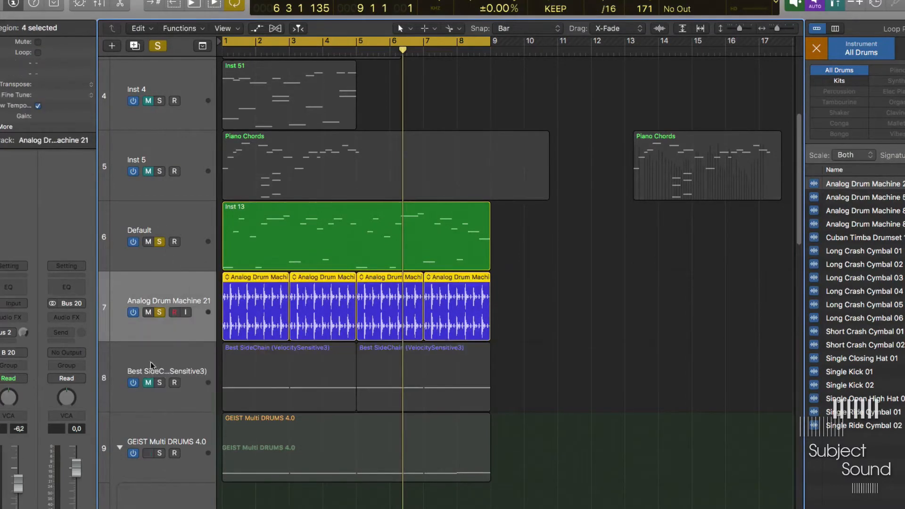
{"action": "left_click", "coordinate": [134, 383]}
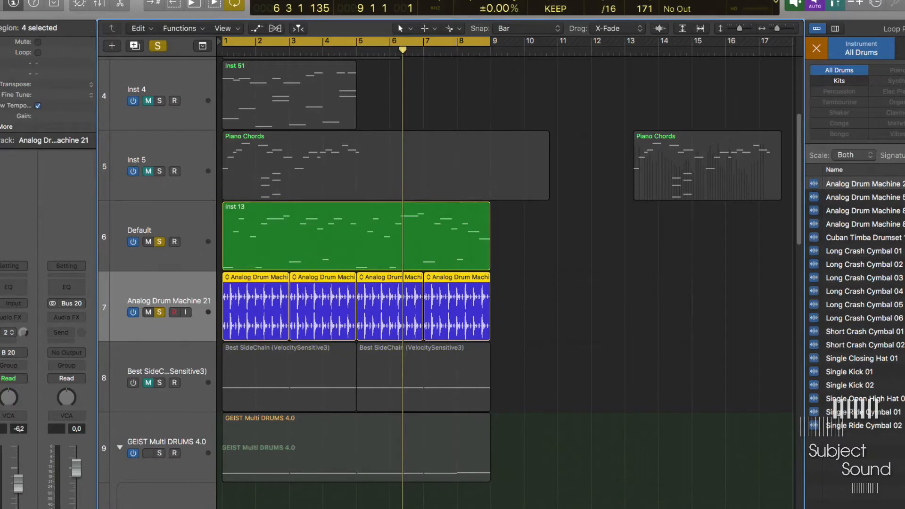
Adjust the Bus 2 send level on the Analog Drum Machine 21 track and play the project.
{"action": "left_click_drag", "start_coordinate": [22, 333], "coordinate": [21, 353]}
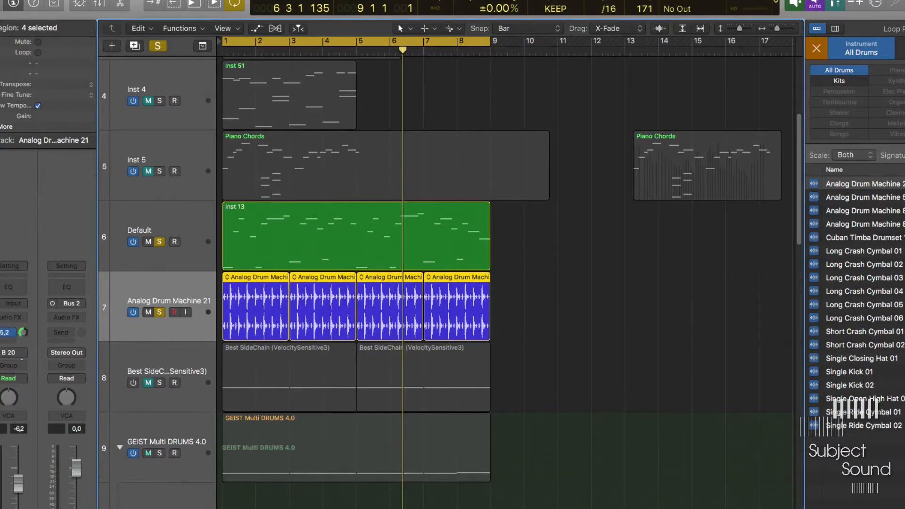
{"action": "key", "text": "space"}
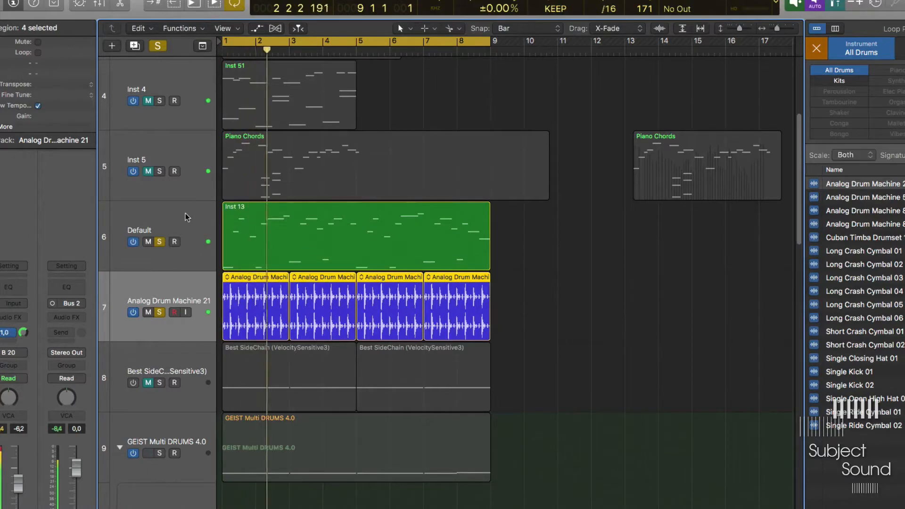
Reopen Alchemy on the Default track and shorten the envelope follower's attack.
{"action": "left_click", "coordinate": [203, 228]}
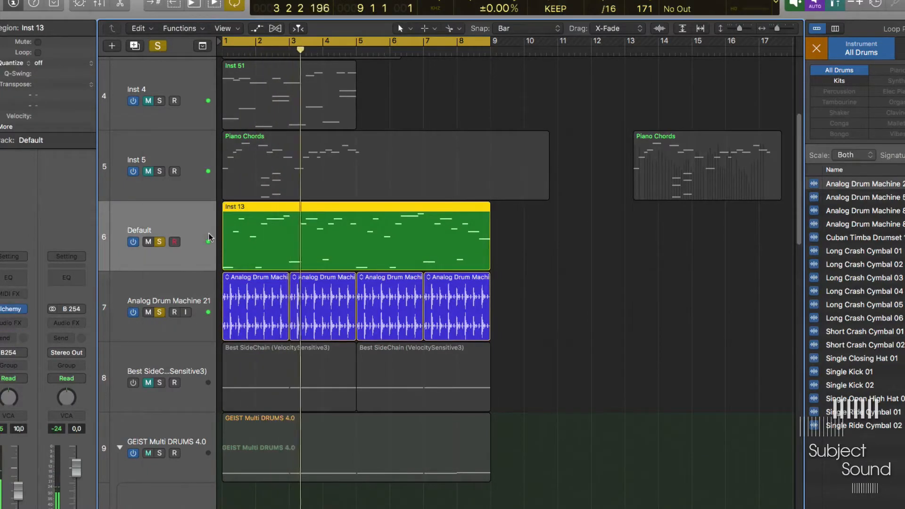
{"action": "key", "text": "v"}
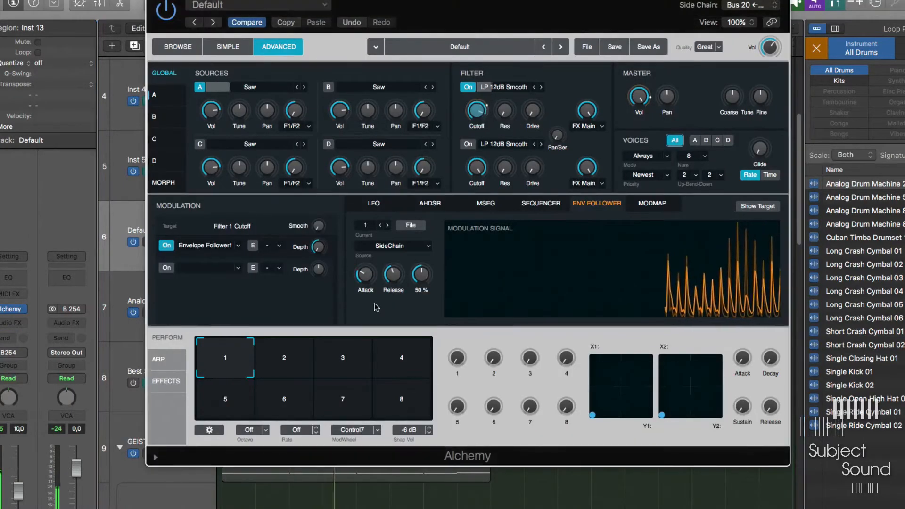
{"action": "mouse_move", "coordinate": [363, 282]}
Lower the Filter 1 cutoff to 16 Hz and raise its Envelope Follower1 depth to a high positive amount.
{"action": "left_click_drag", "start_coordinate": [482, 109], "coordinate": [461, 230]}
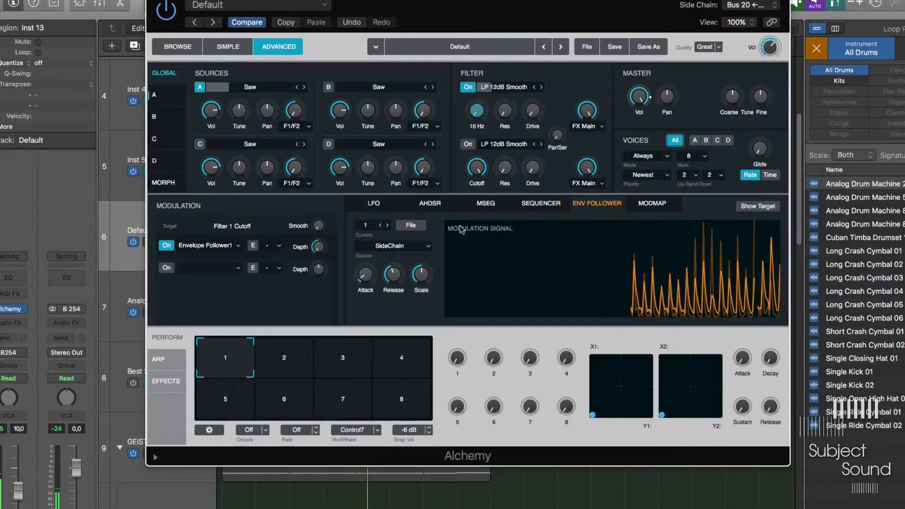
{"action": "left_click_drag", "start_coordinate": [313, 257], "coordinate": [345, 106]}
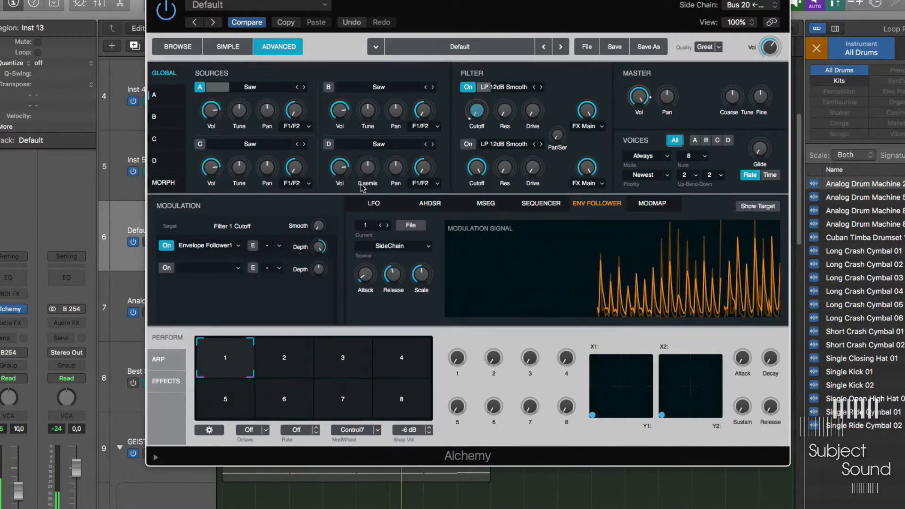
Set the envelope follower's scale to 100 % and raise the Filter 1 cutoff slightly.
{"action": "mouse_move", "coordinate": [426, 279]}
{"action": "left_mouse_down"}
{"action": "mouse_move", "coordinate": [433, 246]}
{"action": "mouse_move", "coordinate": [419, 272]}
{"action": "left_mouse_up"}
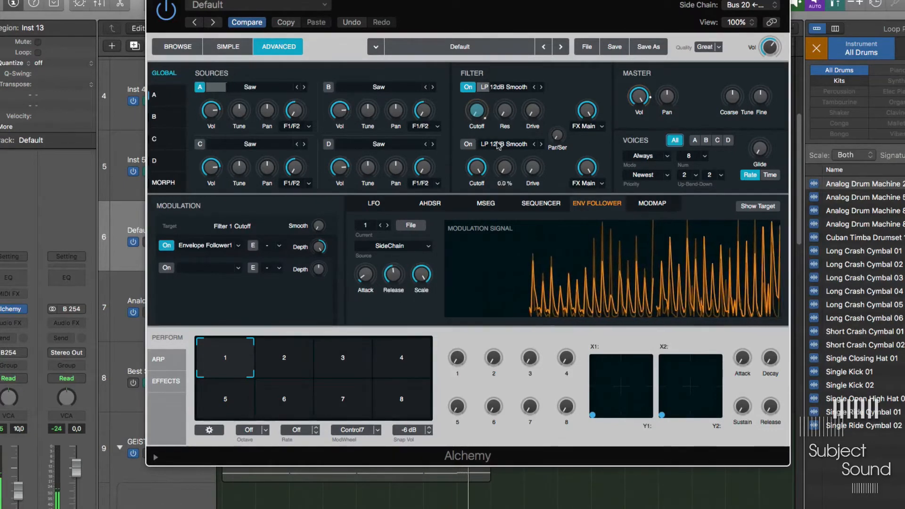
{"action": "left_click_drag", "start_coordinate": [477, 116], "coordinate": [487, 122]}
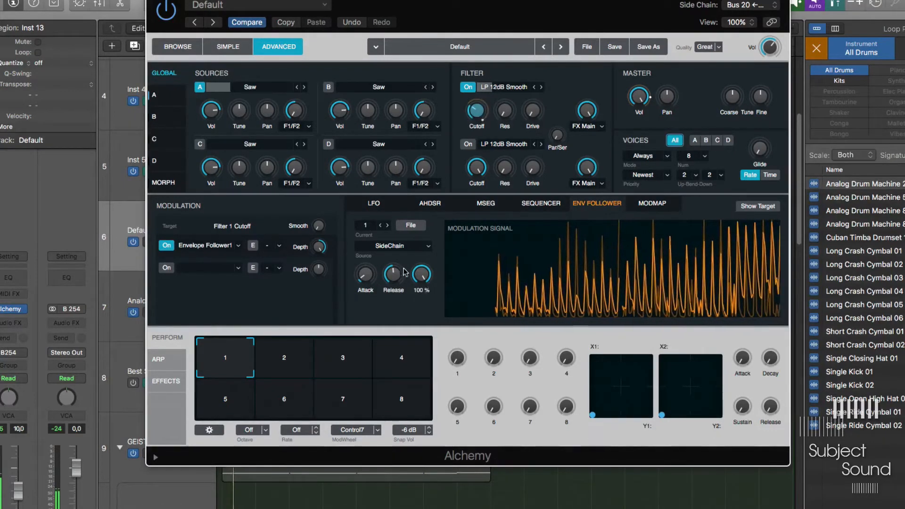
In source A's oscillator, raise the unison voice number, set the detune to about 24 % and the symmetry to -40 %.
{"action": "left_click", "coordinate": [176, 102]}
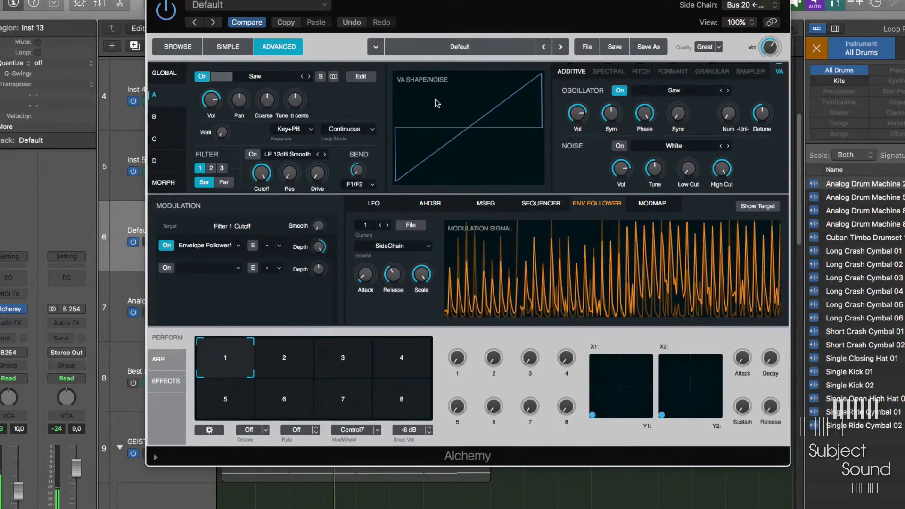
{"action": "left_click", "coordinate": [761, 115]}
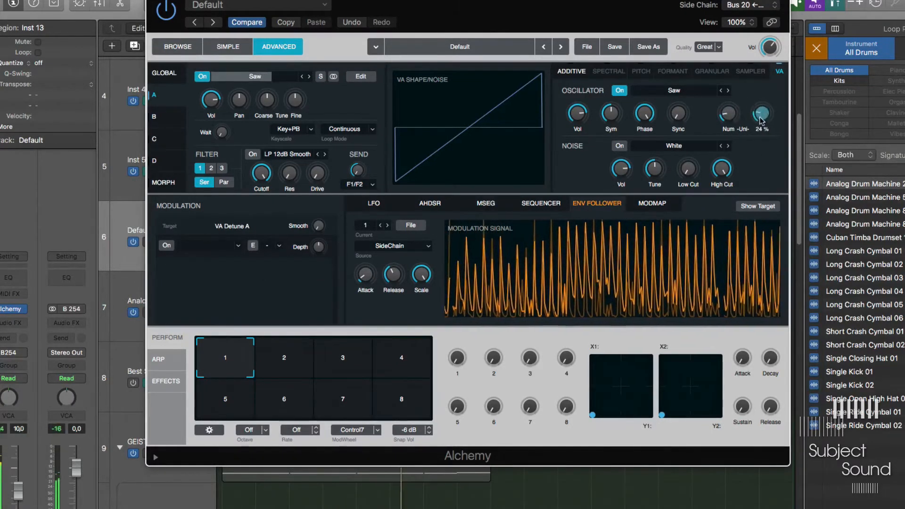
{"action": "left_click_drag", "start_coordinate": [729, 121], "coordinate": [772, 97]}
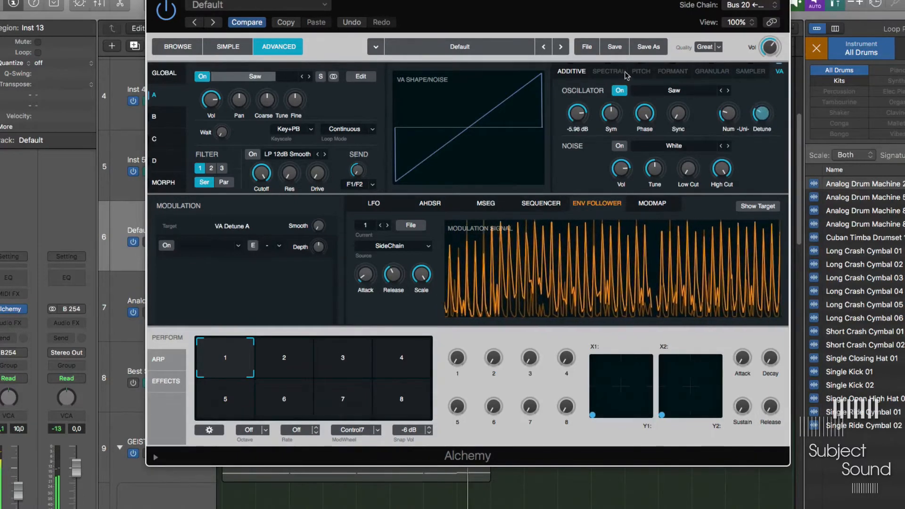
{"action": "left_click_drag", "start_coordinate": [610, 113], "coordinate": [614, 78]}
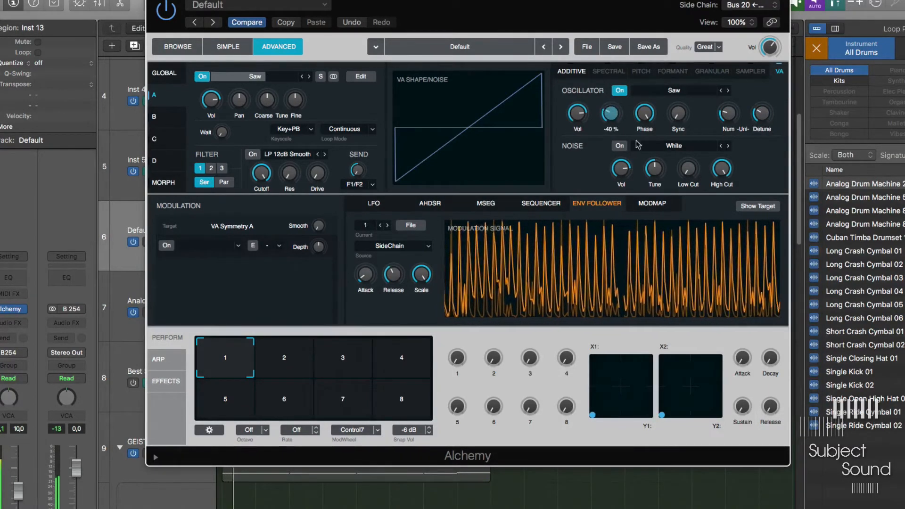
Assign Envelope Follower1 to modulate source A's oscillator sync, with a positive depth.
{"action": "left_click", "coordinate": [678, 113]}
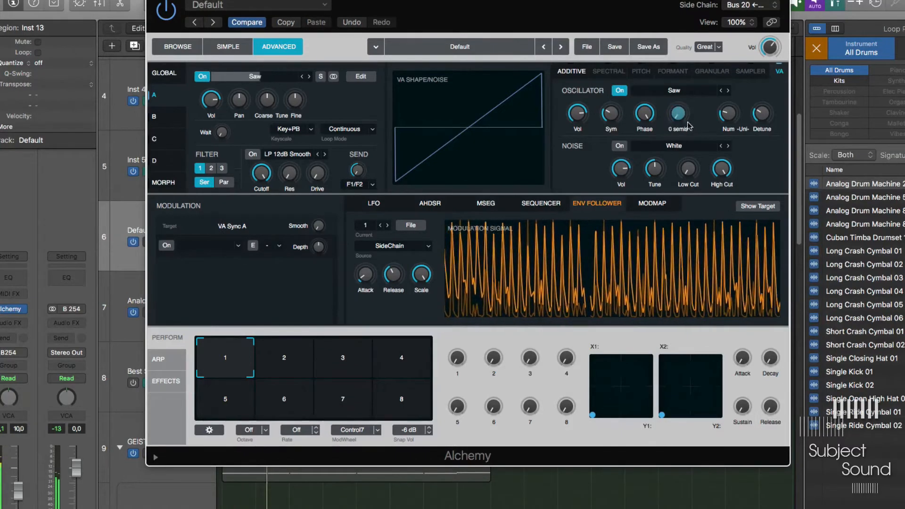
{"action": "mouse_move", "coordinate": [689, 125]}
{"action": "left_mouse_down"}
{"action": "mouse_move", "coordinate": [686, 80]}
{"action": "mouse_move", "coordinate": [680, 122]}
{"action": "left_mouse_up"}
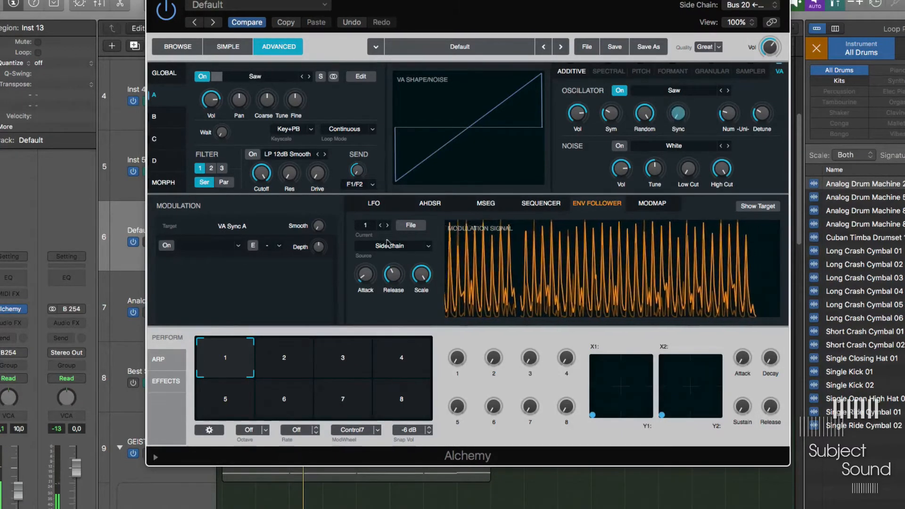
{"action": "left_click", "coordinate": [238, 246]}
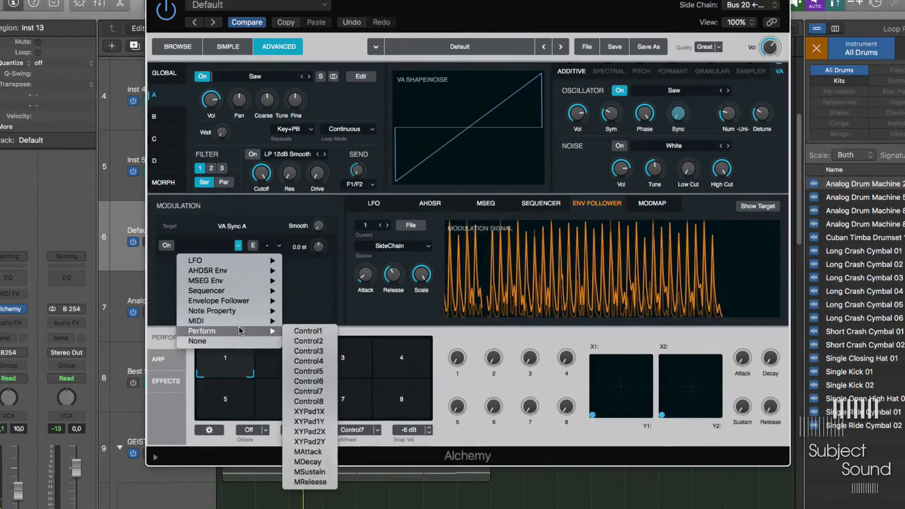
{"action": "mouse_move", "coordinate": [235, 322]}
{"action": "mouse_move", "coordinate": [227, 301]}
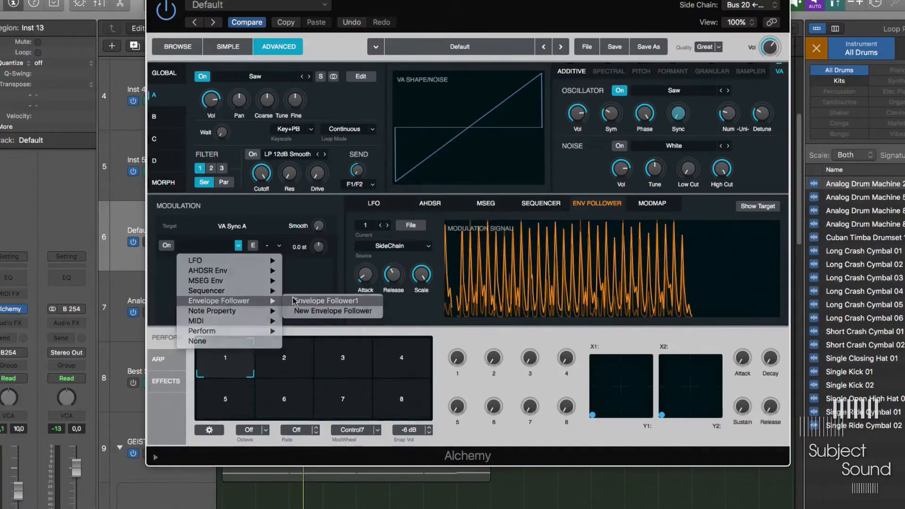
{"action": "left_click", "coordinate": [325, 300]}
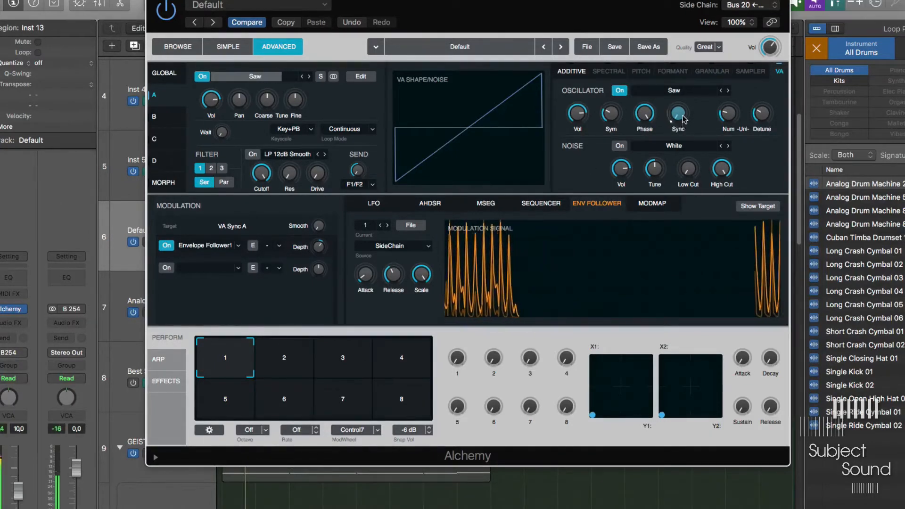
From the global view of all sources, route the first filter's output to FX A.
{"action": "left_click", "coordinate": [211, 100]}
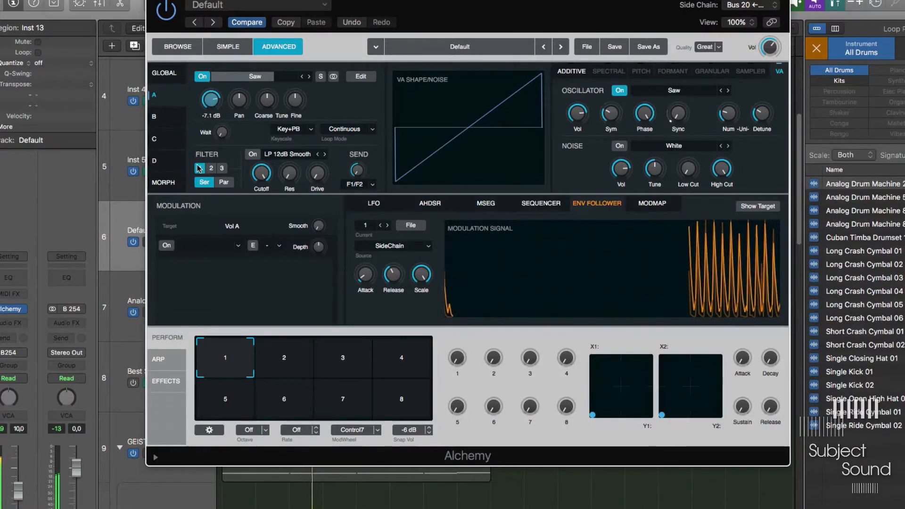
{"action": "left_click_drag", "start_coordinate": [448, 13], "coordinate": [510, 5]}
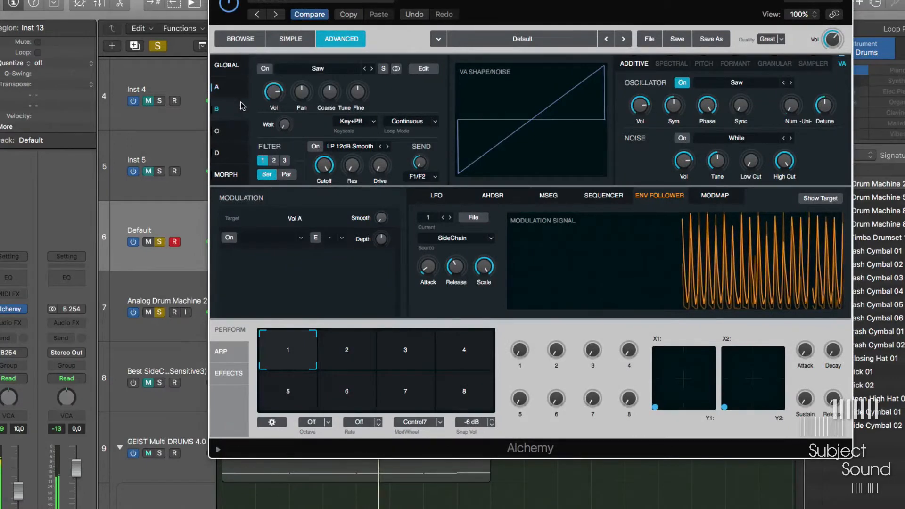
{"action": "left_click", "coordinate": [226, 65]}
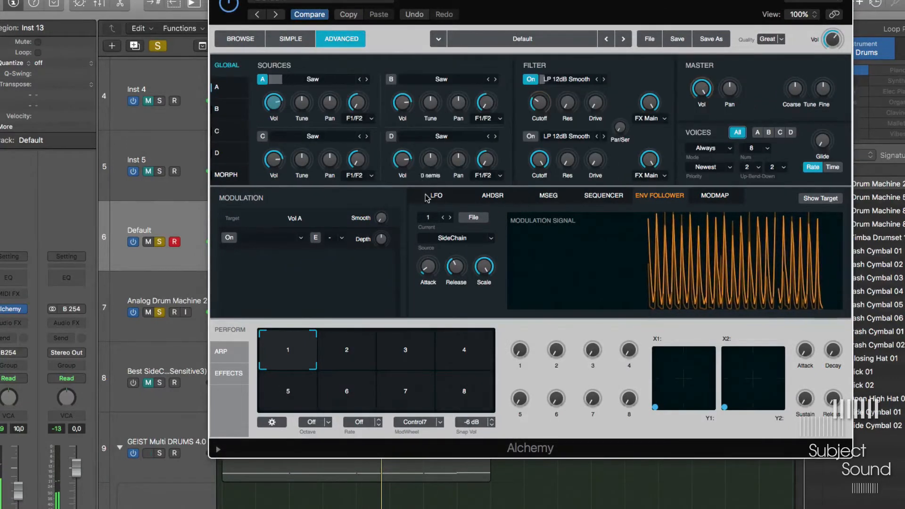
{"action": "left_click", "coordinate": [660, 118]}
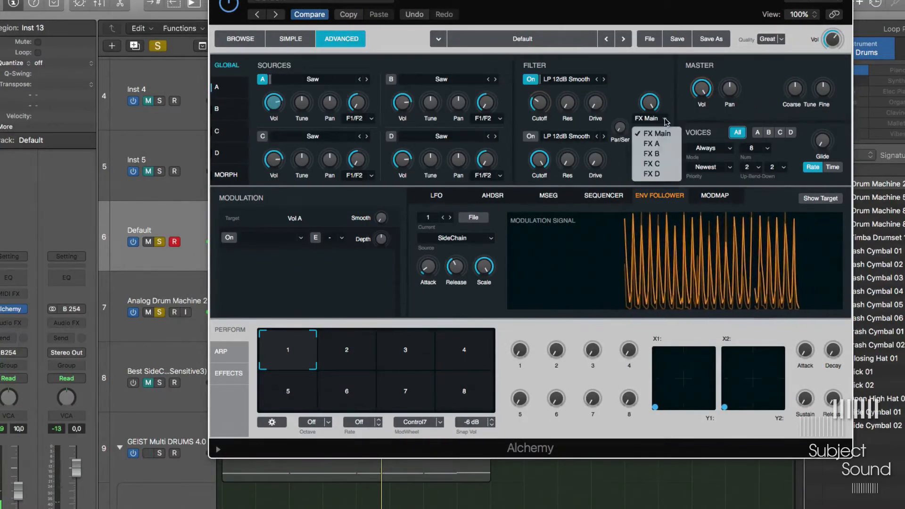
{"action": "left_click", "coordinate": [663, 152]}
Add a Convolution Reverb to the first slot of effects rack A.
{"action": "left_click", "coordinate": [230, 373]}
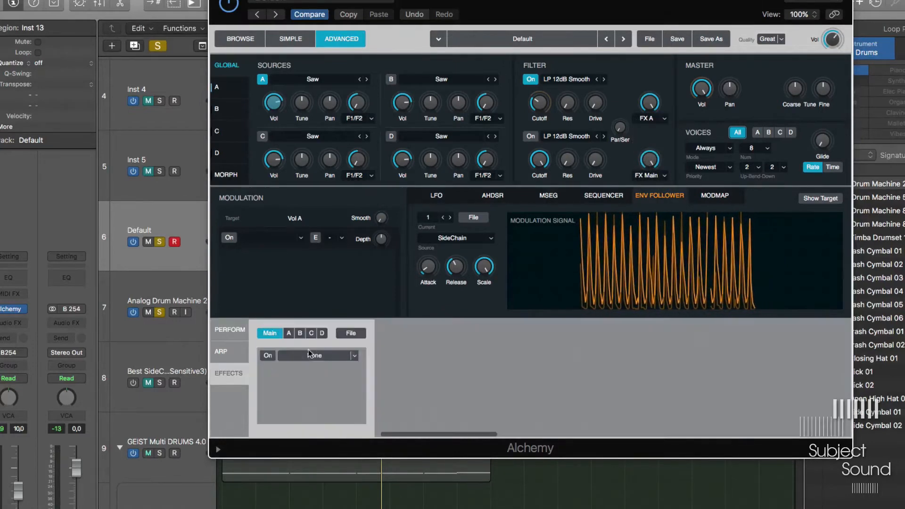
{"action": "left_click", "coordinate": [290, 333]}
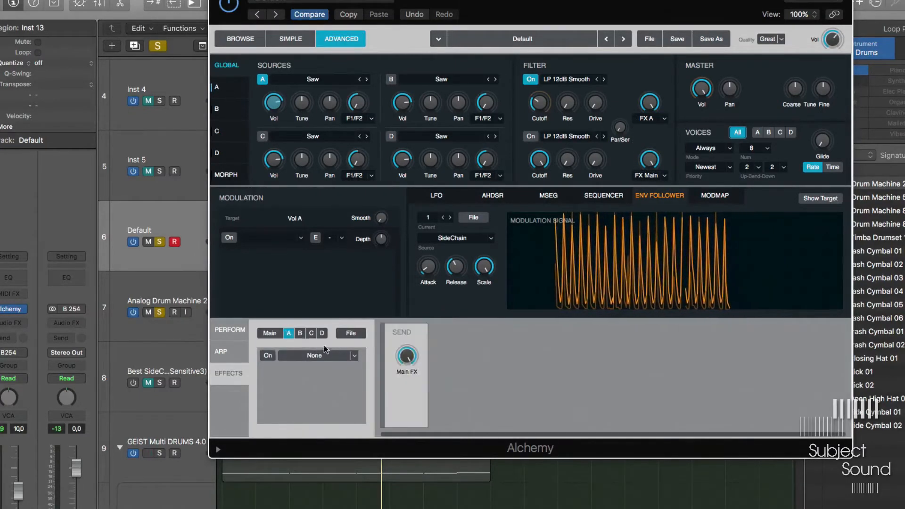
{"action": "left_click", "coordinate": [354, 356]}
{"action": "mouse_move", "coordinate": [351, 357]}
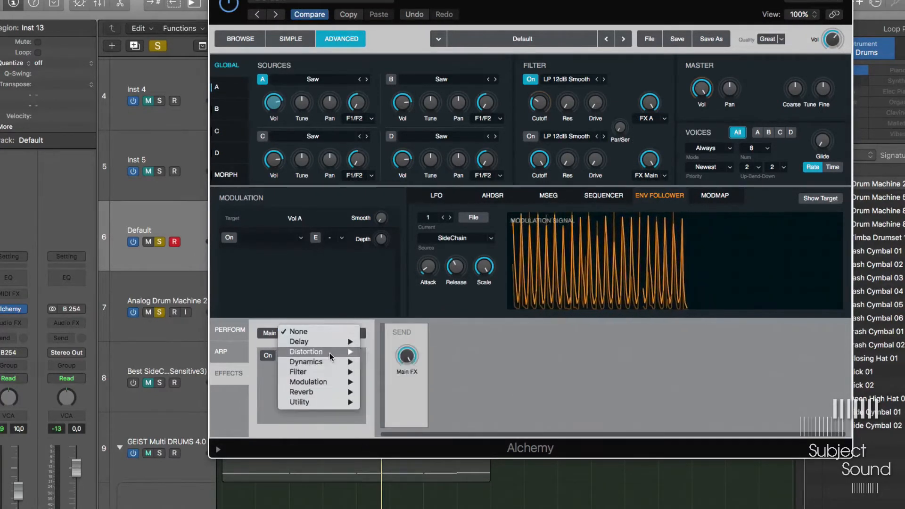
{"action": "mouse_move", "coordinate": [333, 371]}
{"action": "mouse_move", "coordinate": [319, 392]}
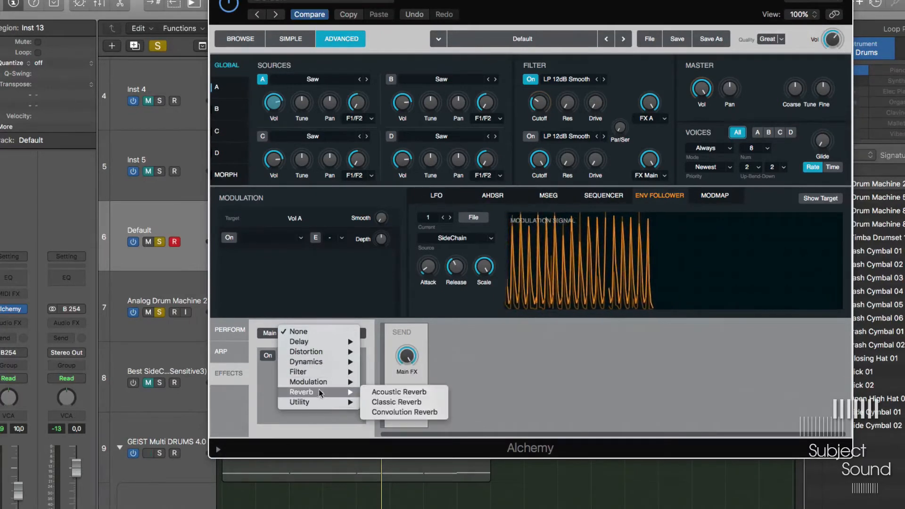
{"action": "left_click", "coordinate": [416, 412]}
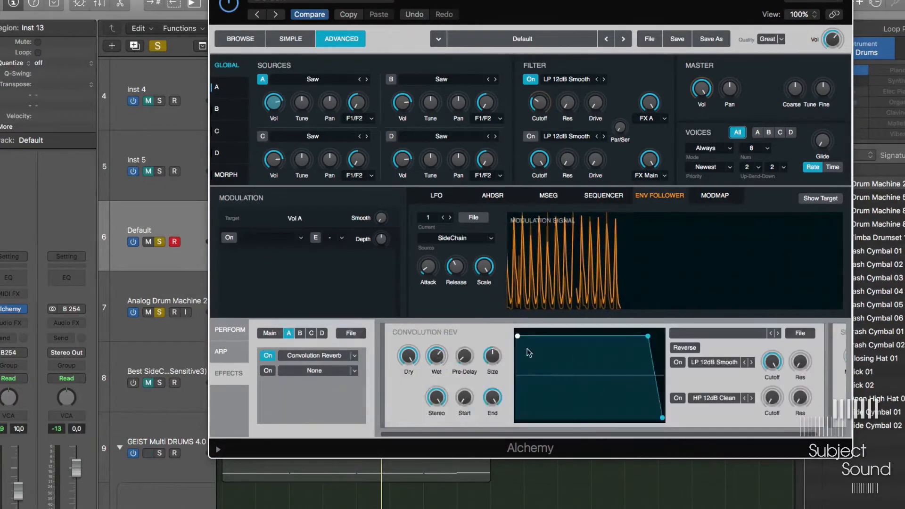
Load the Amp Cabinet Speaker 17 impulse response from the Warped speaker category into the convolution reverb.
{"action": "left_click", "coordinate": [730, 333]}
{"action": "mouse_move", "coordinate": [726, 348]}
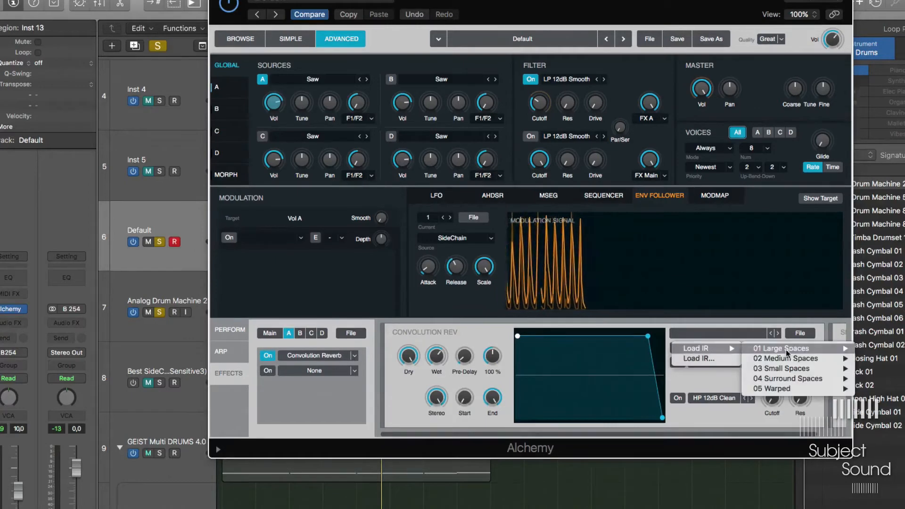
{"action": "mouse_move", "coordinate": [784, 380]}
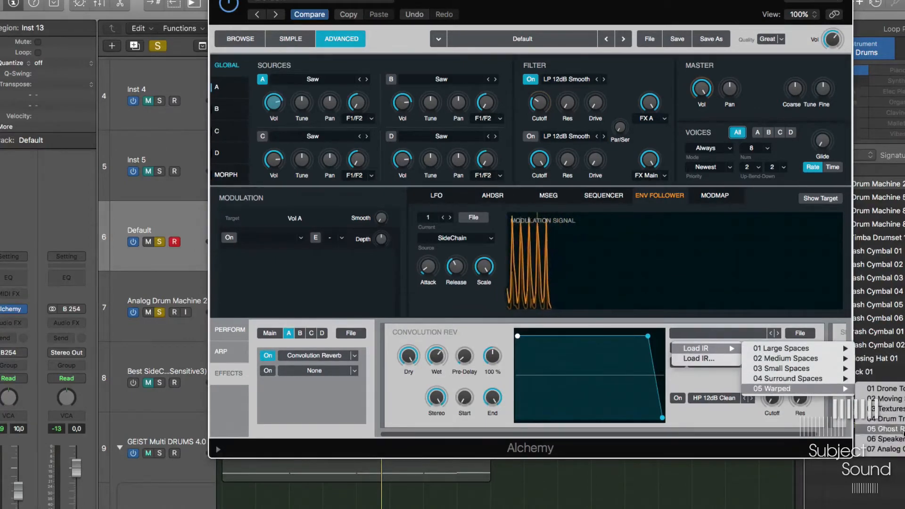
{"action": "mouse_move", "coordinate": [893, 450]}
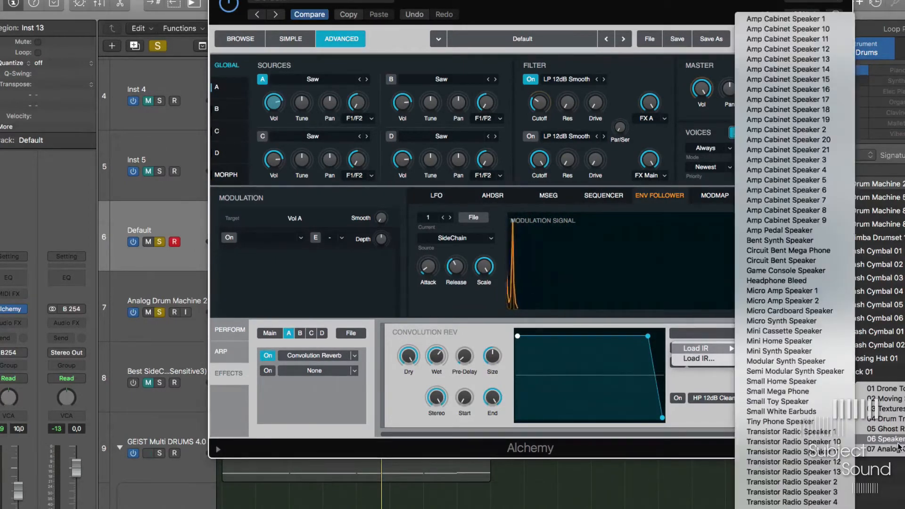
{"action": "left_click", "coordinate": [790, 100]}
Raise the convolution reverb's wet level to 0 dB and set its dry level to about -18.4 dB.
{"action": "left_click_drag", "start_coordinate": [410, 357], "coordinate": [418, 496]}
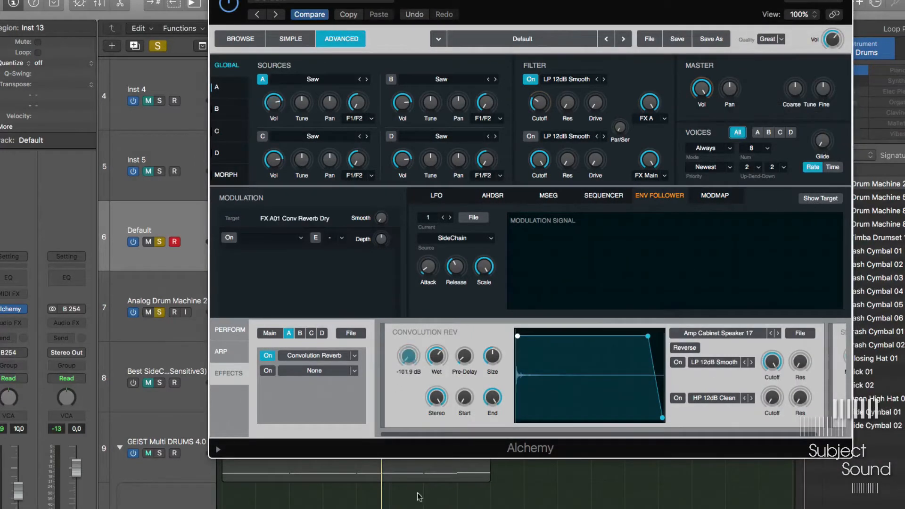
{"action": "left_click_drag", "start_coordinate": [436, 355], "coordinate": [456, 309]}
{"action": "left_click_drag", "start_coordinate": [409, 357], "coordinate": [428, 330]}
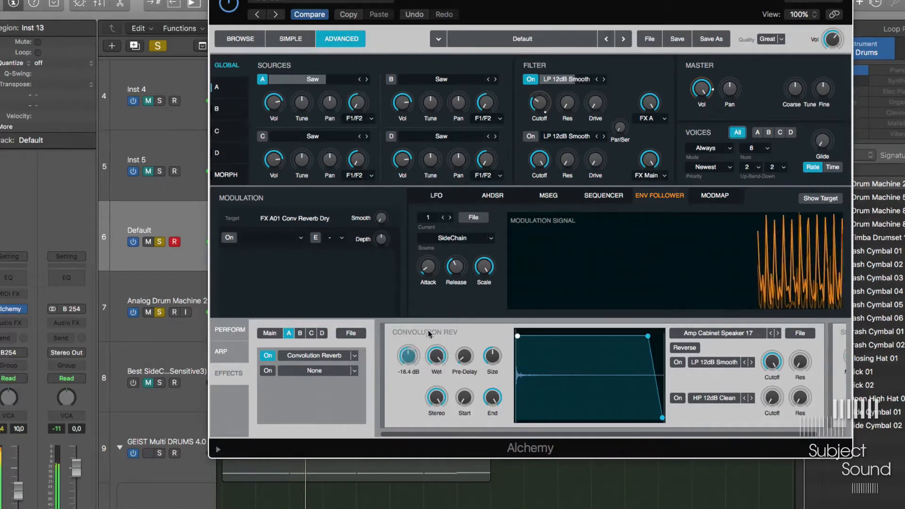
Assign Envelope Follower1 to modulate the convolution reverb's wet level, with a depth of about -67 %.
{"action": "right_click", "coordinate": [442, 357]}
{"action": "mouse_move", "coordinate": [519, 365]}
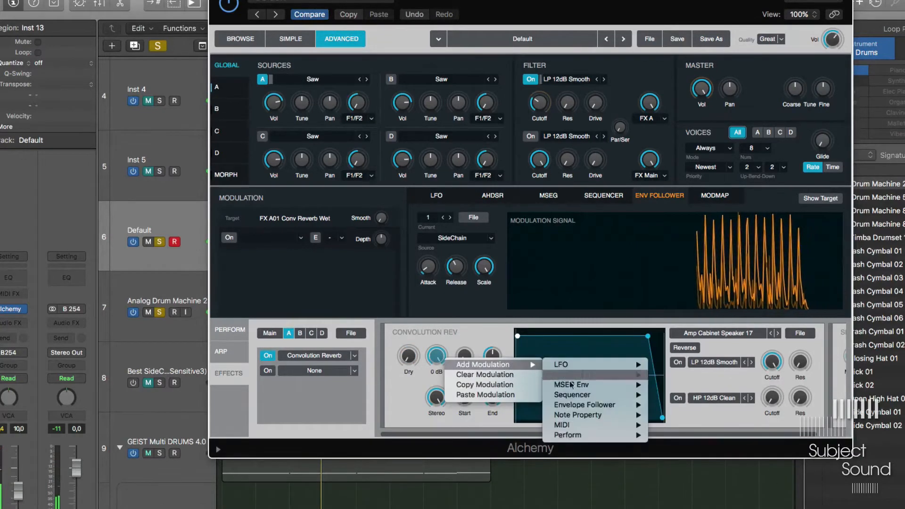
{"action": "mouse_move", "coordinate": [639, 406]}
{"action": "left_click", "coordinate": [680, 406]}
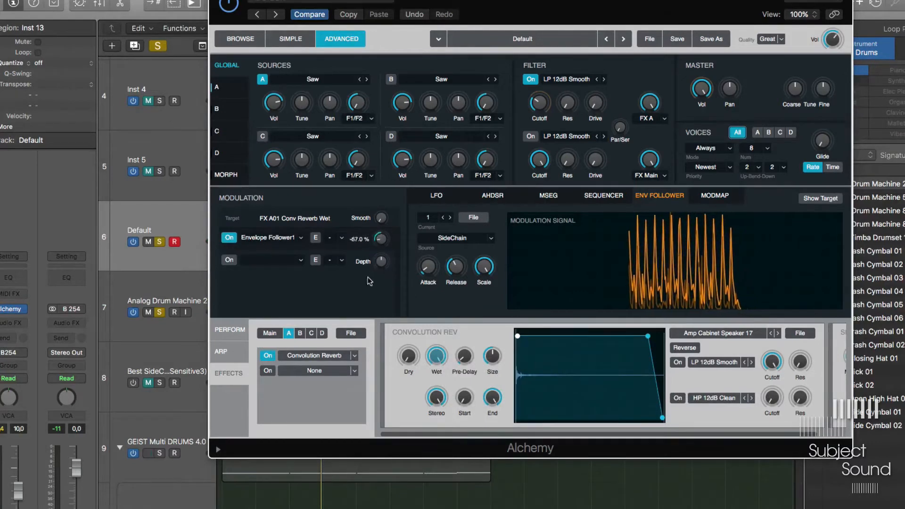
Assign Envelope Follower1 to the convolution reverb's dry level with a positive depth, and fine-tune the dry level during playback.
{"action": "left_click", "coordinate": [408, 356]}
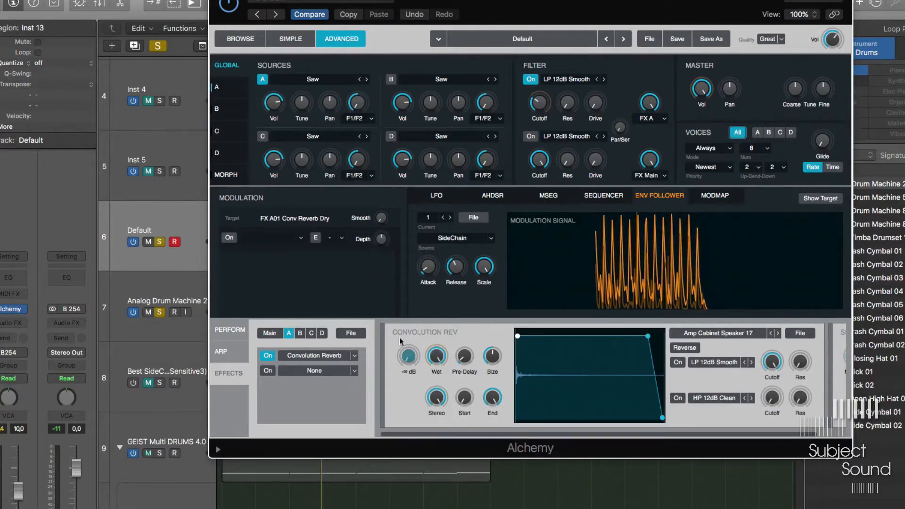
{"action": "left_click", "coordinate": [301, 238]}
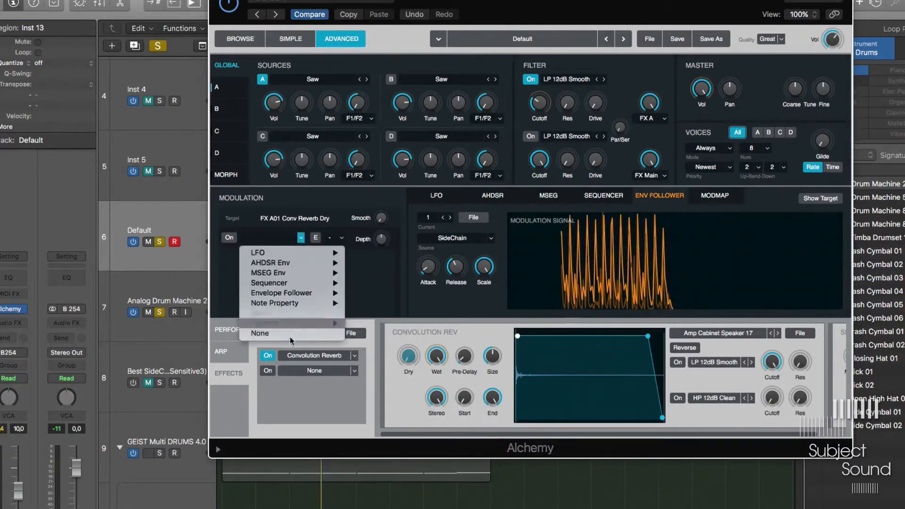
{"action": "mouse_move", "coordinate": [310, 294]}
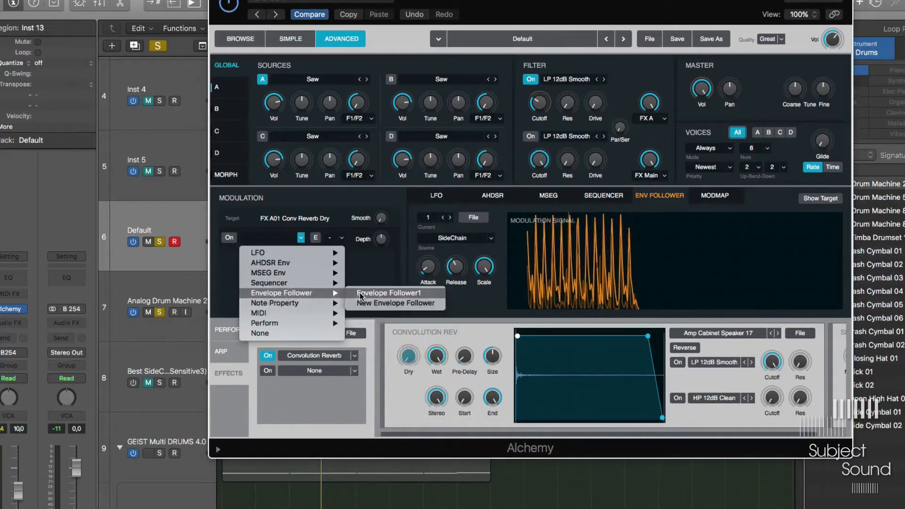
{"action": "left_click", "coordinate": [372, 304]}
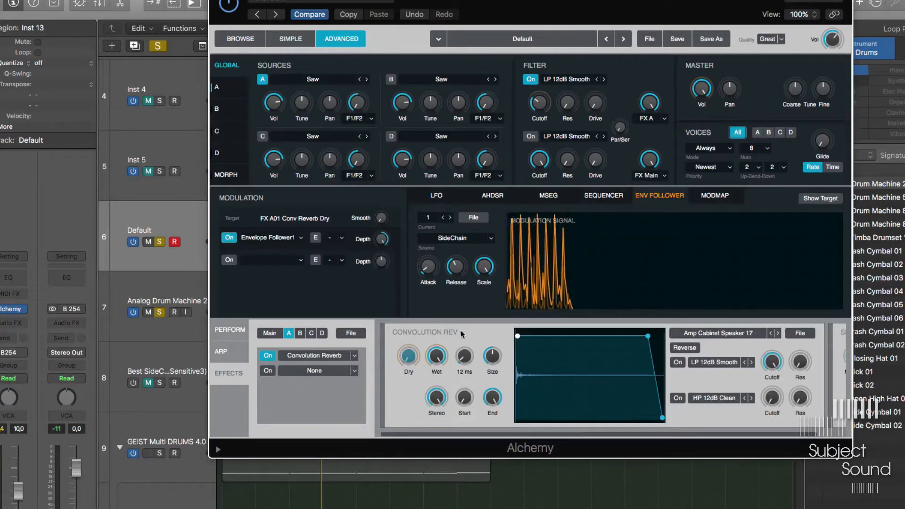
{"action": "key", "text": "space"}
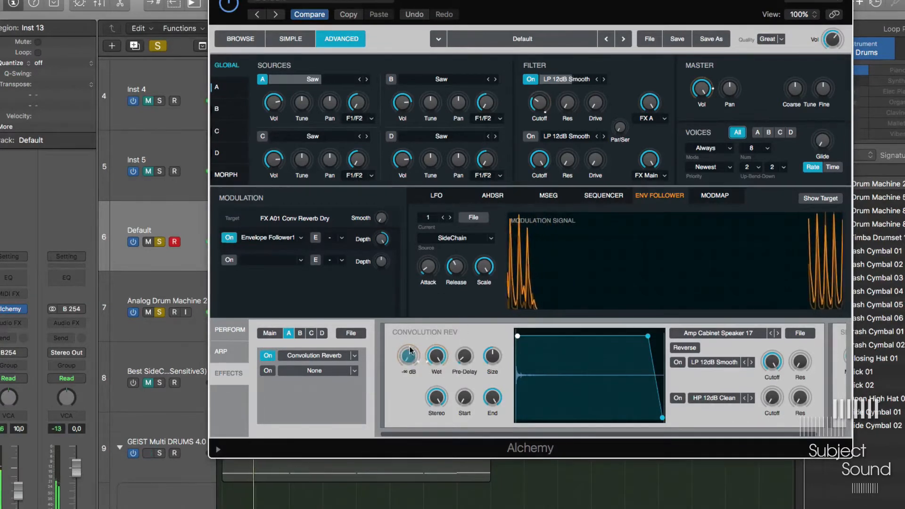
{"action": "left_click_drag", "start_coordinate": [436, 342], "coordinate": [426, 366]}
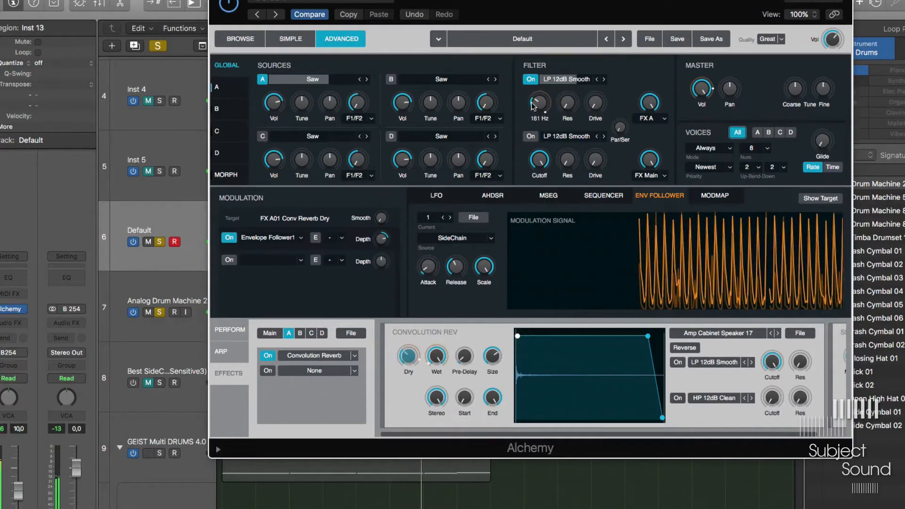
Raise the Filter 1 cutoff to about 716 Hz and set its Envelope Follower1 depth to about -59 %.
{"action": "left_click_drag", "start_coordinate": [533, 106], "coordinate": [538, 105]}
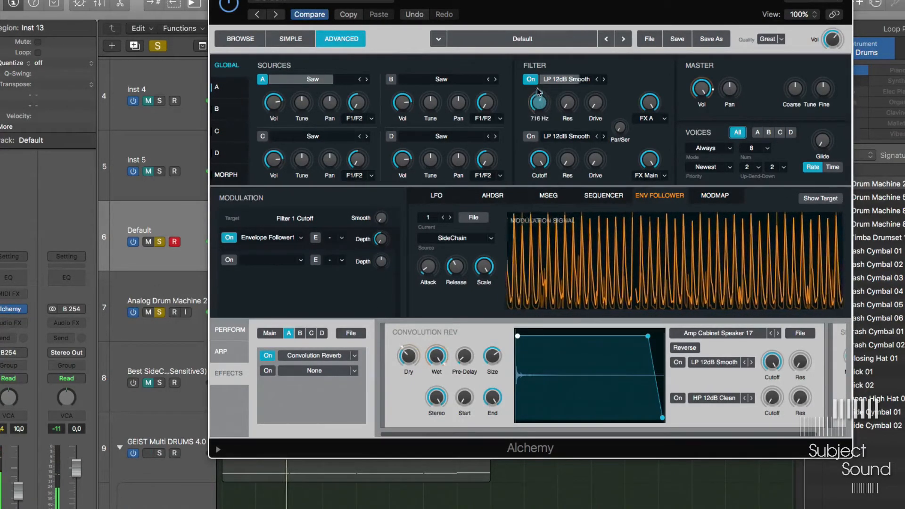
{"action": "mouse_move", "coordinate": [537, 107]}
{"action": "mouse_move", "coordinate": [389, 238]}
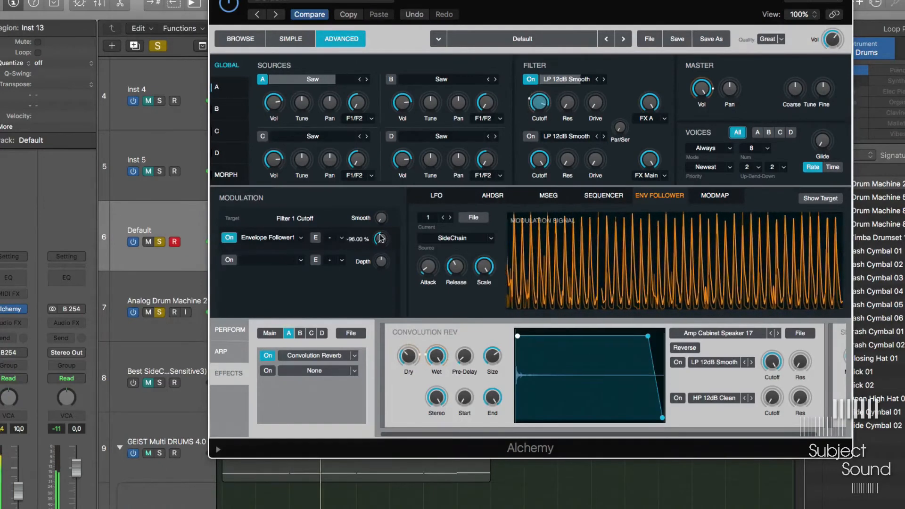
{"action": "left_click_drag", "start_coordinate": [389, 238], "coordinate": [400, 242]}
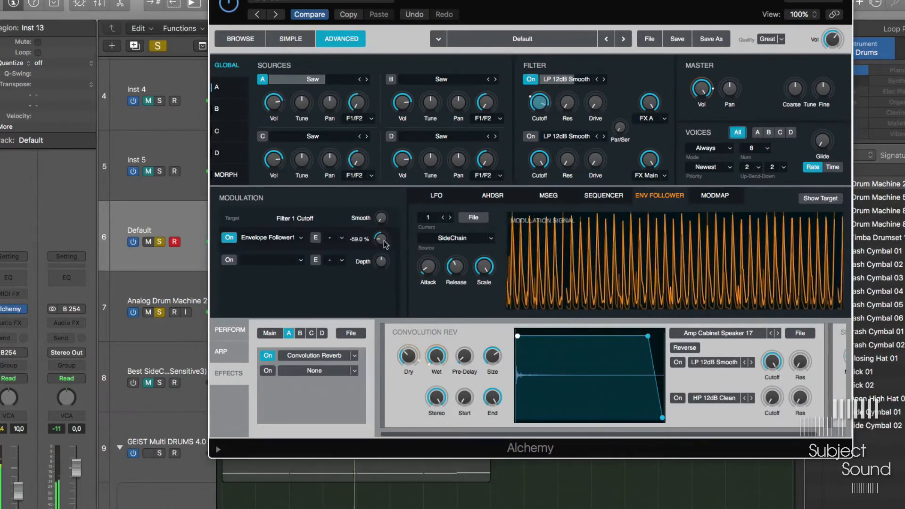
Turn source A off and source B on, and open the audio import browser for source B.
{"action": "mouse_move", "coordinate": [573, 100]}
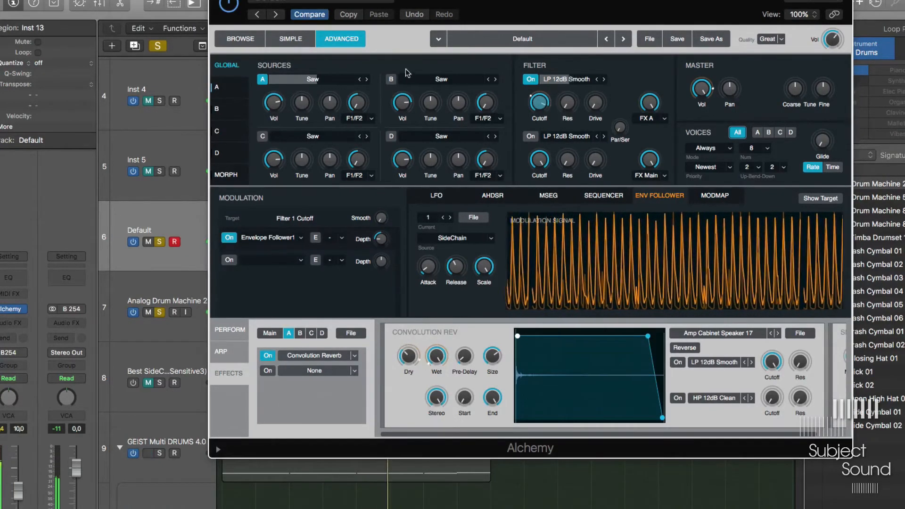
{"action": "mouse_move", "coordinate": [403, 91]}
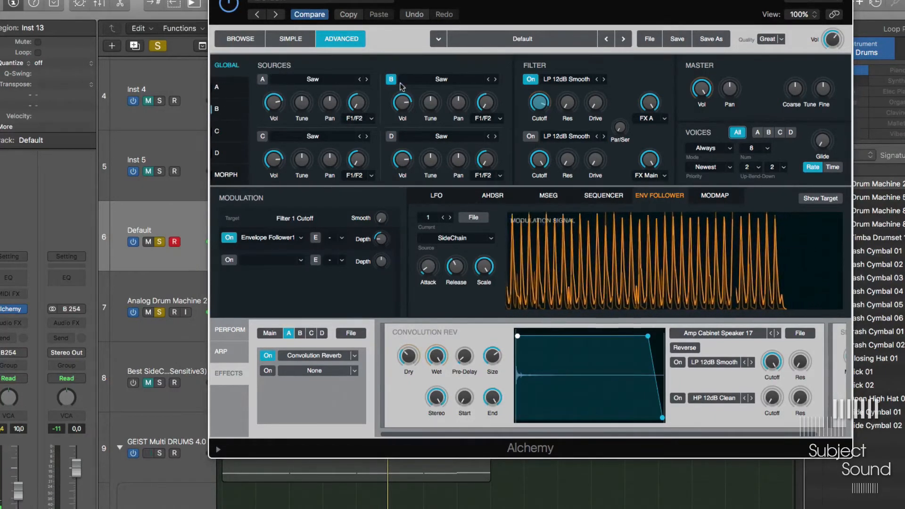
{"action": "left_click", "coordinate": [231, 116]}
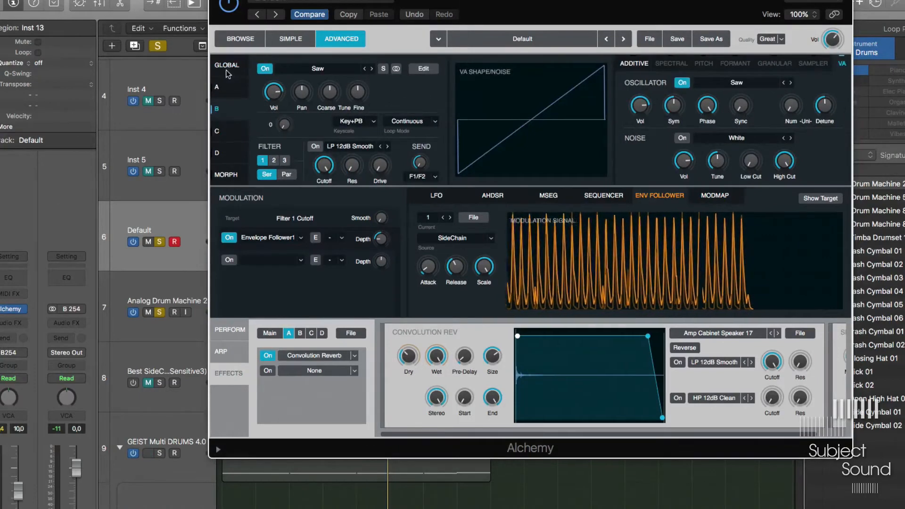
{"action": "left_click", "coordinate": [319, 70]}
{"action": "left_click", "coordinate": [333, 82]}
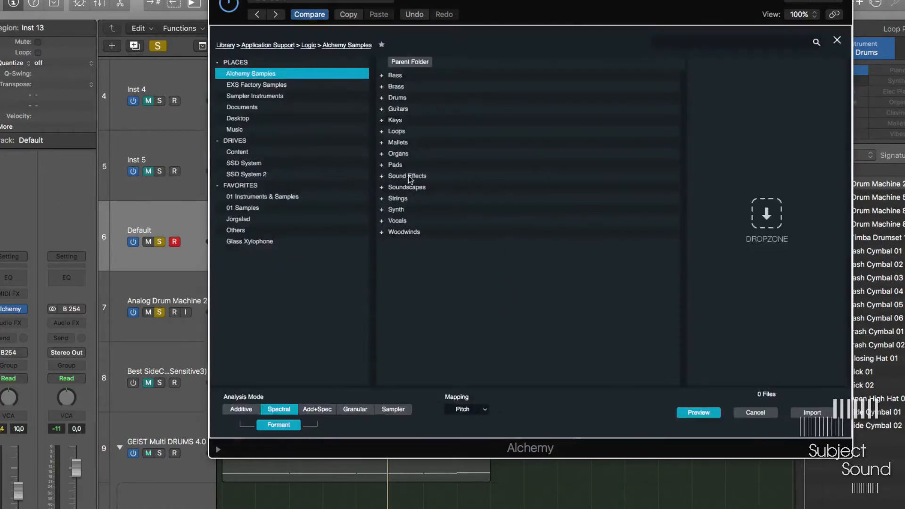
Replace the loop browser's All Drums filter with Guitars and add the loop Folk Mandolin 24 to source B's import dropzone.
{"action": "left_click_drag", "start_coordinate": [703, 1], "coordinate": [587, 1]}
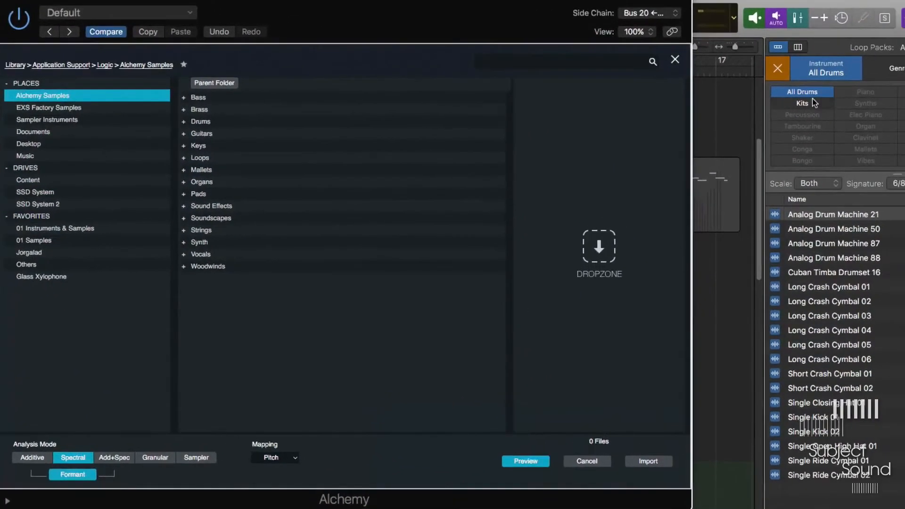
{"action": "left_click", "coordinate": [849, 81]}
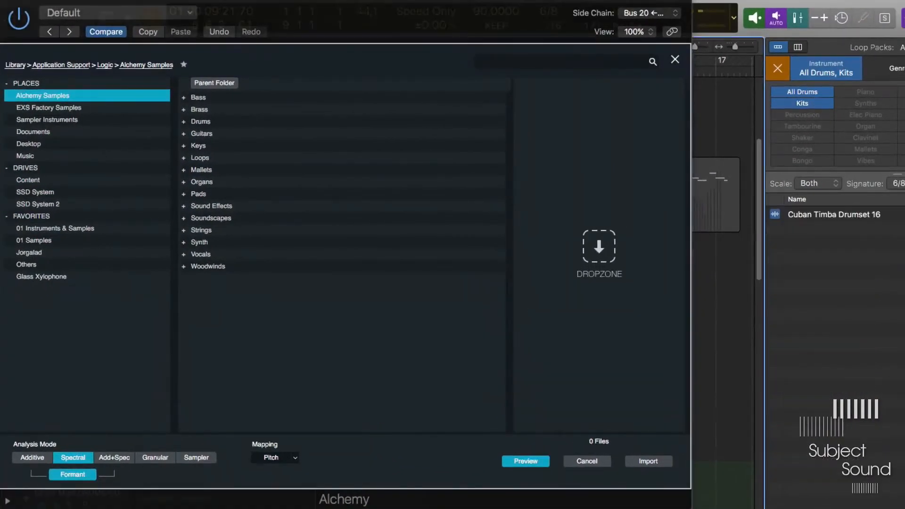
{"action": "left_click", "coordinate": [802, 102]}
{"action": "left_click", "coordinate": [802, 91]}
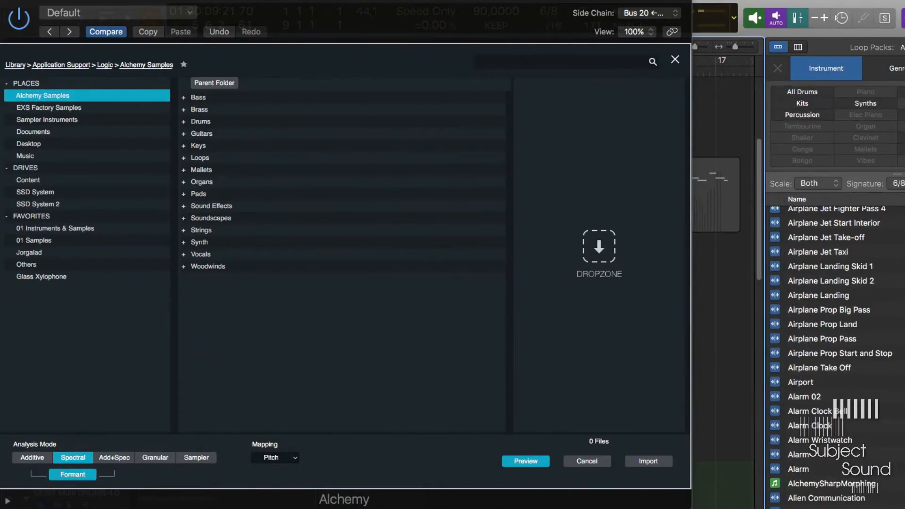
{"action": "left_click", "coordinate": [902, 92]}
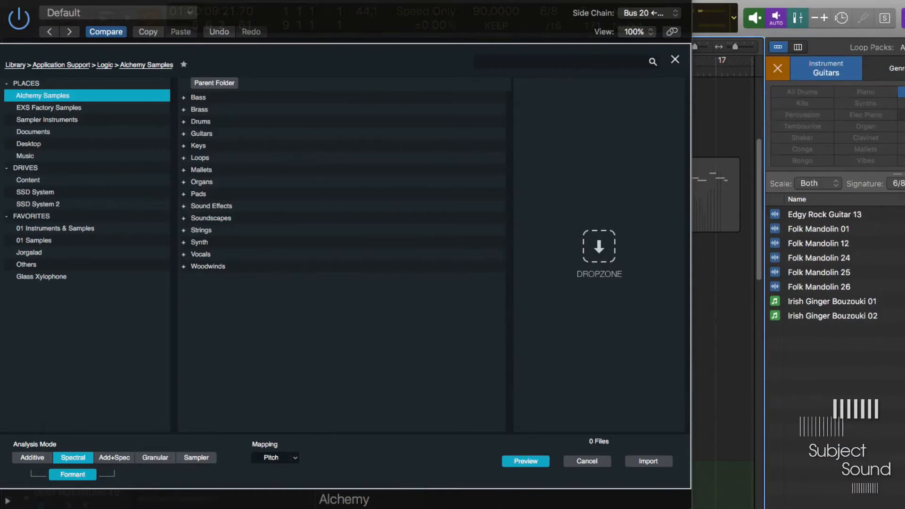
{"action": "left_click", "coordinate": [848, 258]}
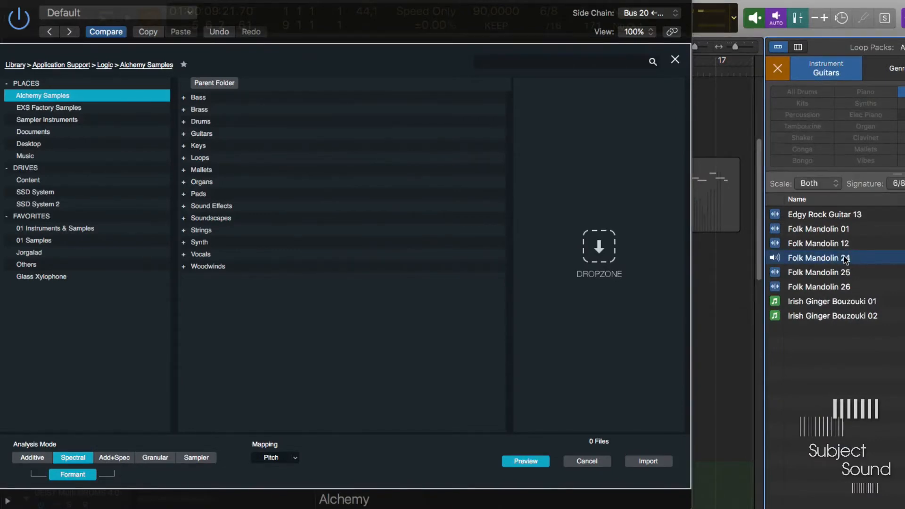
{"action": "left_click_drag", "start_coordinate": [846, 260], "coordinate": [594, 246]}
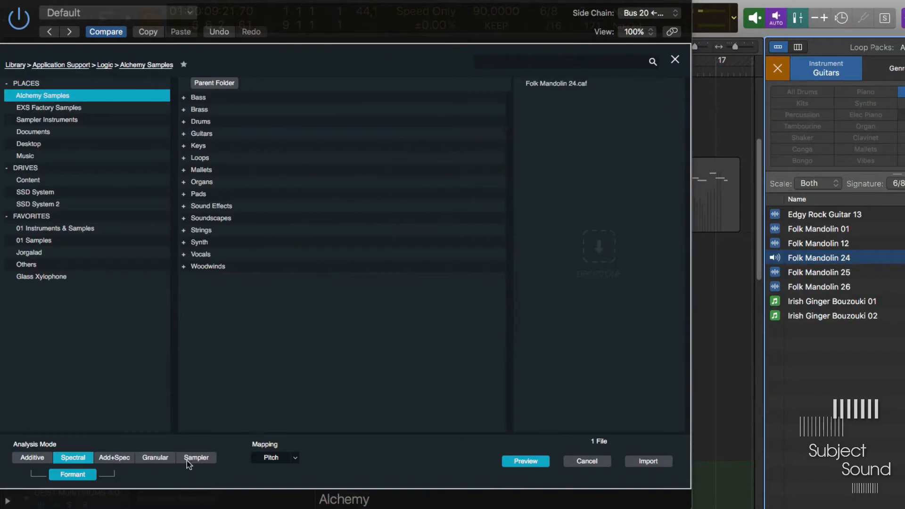
Import the Folk Mandolin 24 loop into source B using the Granular analysis mode.
{"action": "left_click", "coordinate": [161, 458]}
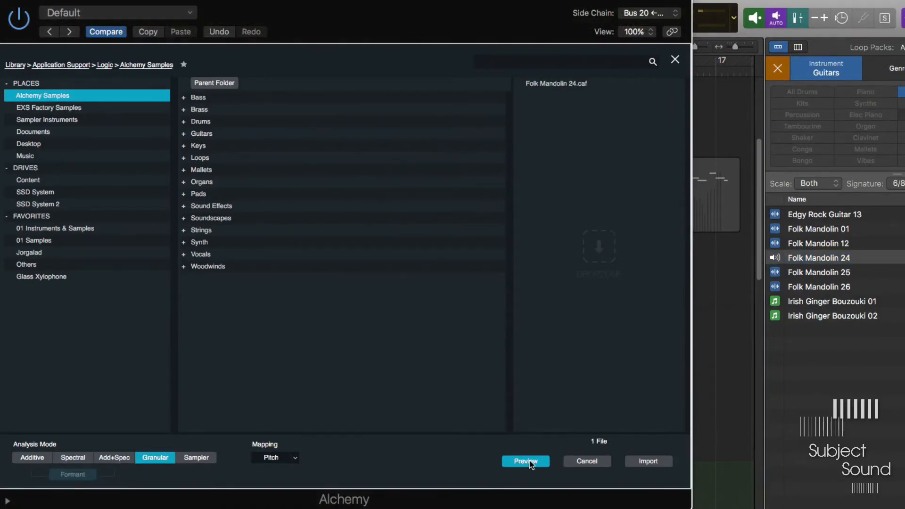
{"action": "left_click", "coordinate": [649, 461]}
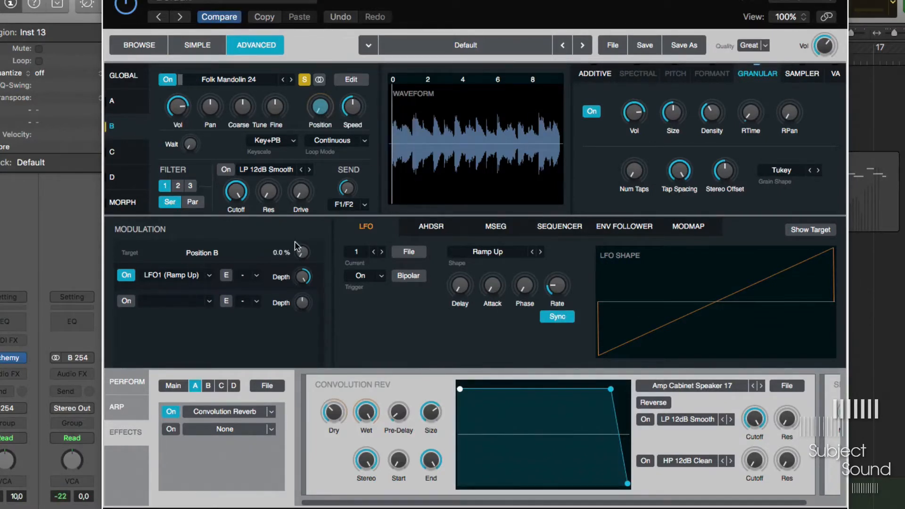
{"action": "key", "text": "v"}
{"action": "left_click", "coordinate": [163, 349]}
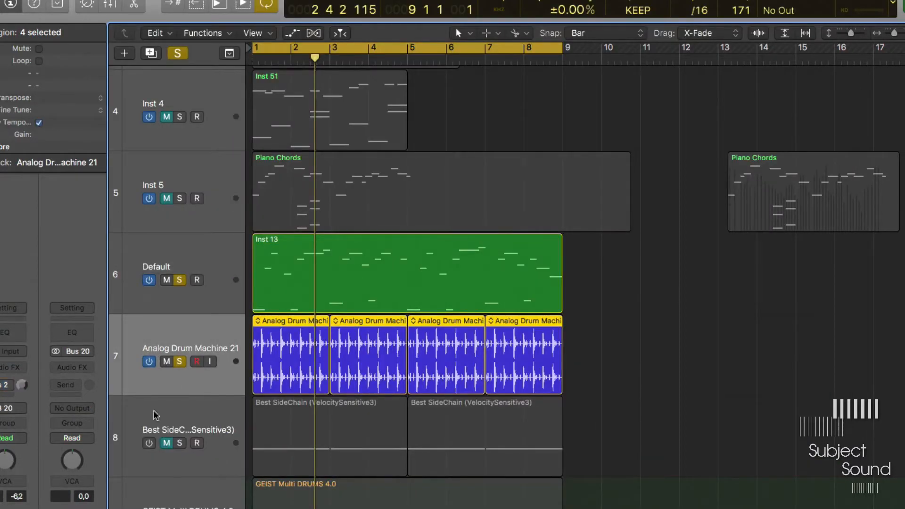
{"action": "left_click", "coordinate": [221, 282]}
{"action": "key", "text": "v"}
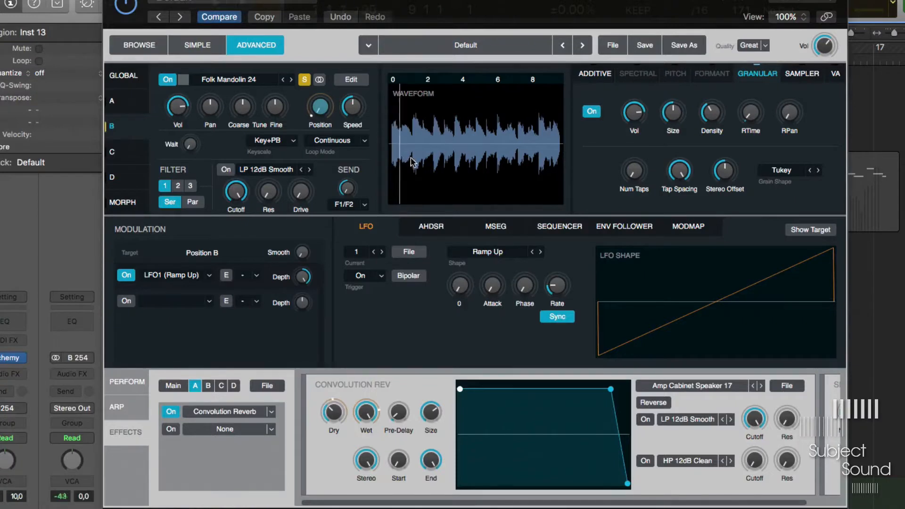
Clear the modulation on source B's Position, set its Speed to 0 % and shift the Position slightly into the sample.
{"action": "right_click", "coordinate": [335, 114]}
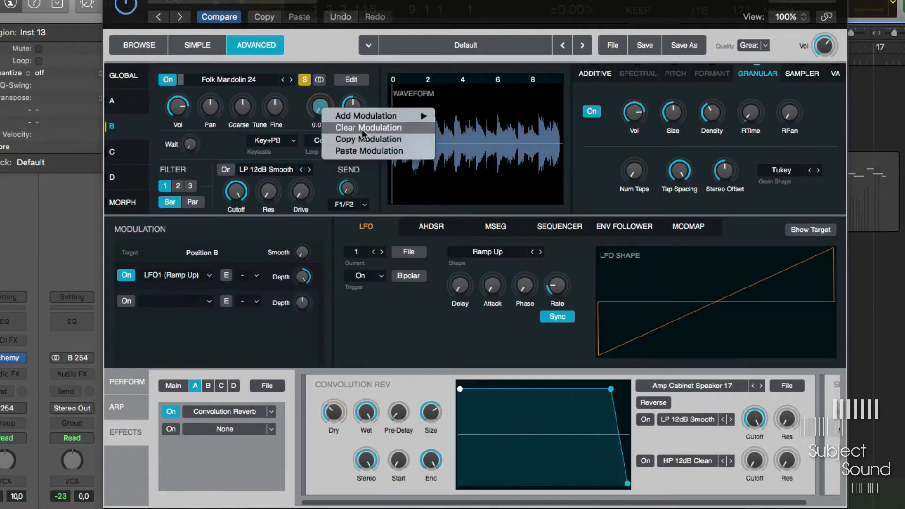
{"action": "key", "text": "Escape"}
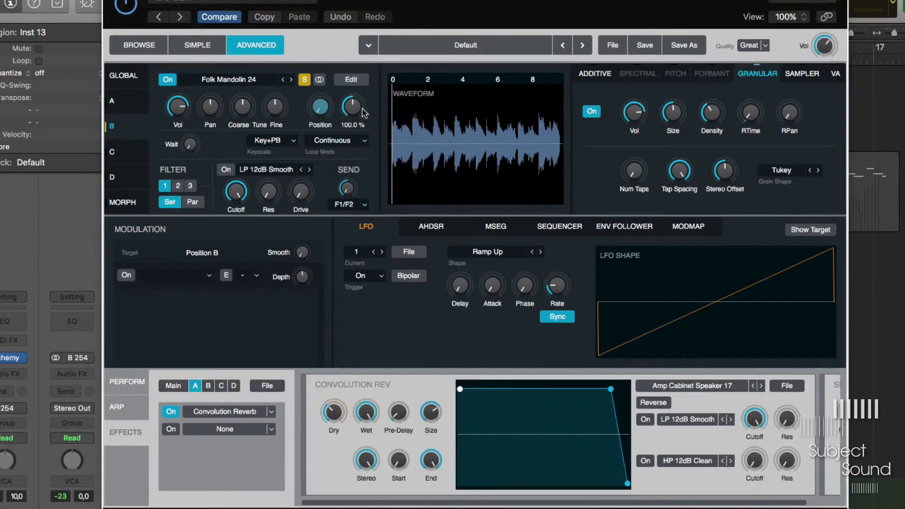
{"action": "mouse_move", "coordinate": [321, 107]}
{"action": "left_mouse_down"}
{"action": "mouse_move", "coordinate": [333, 90]}
{"action": "mouse_move", "coordinate": [324, 104]}
{"action": "left_mouse_up"}
Raise source B's volume and effects send, and set its coarse tuning to 24 semitones.
{"action": "left_click_drag", "start_coordinate": [182, 109], "coordinate": [203, 81]}
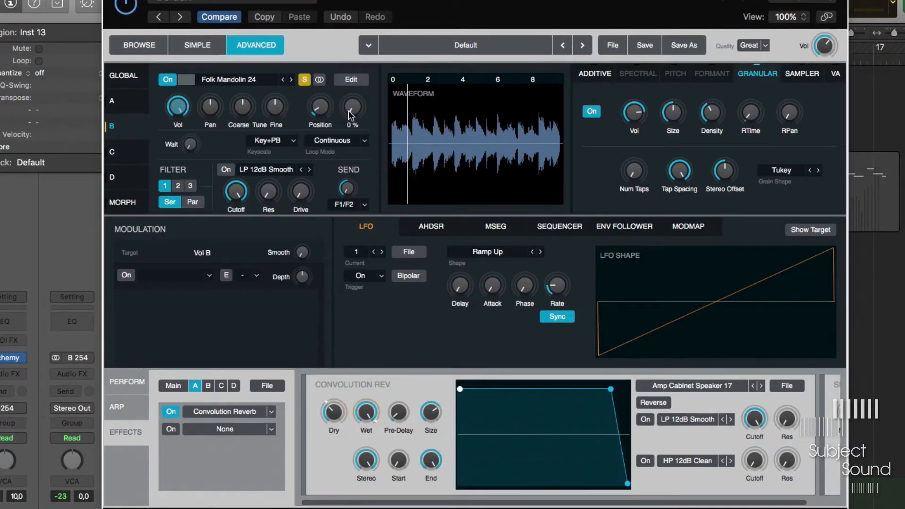
{"action": "mouse_move", "coordinate": [246, 109]}
{"action": "left_mouse_down"}
{"action": "mouse_move", "coordinate": [255, 78]}
{"action": "mouse_move", "coordinate": [259, 101]}
{"action": "left_mouse_up"}
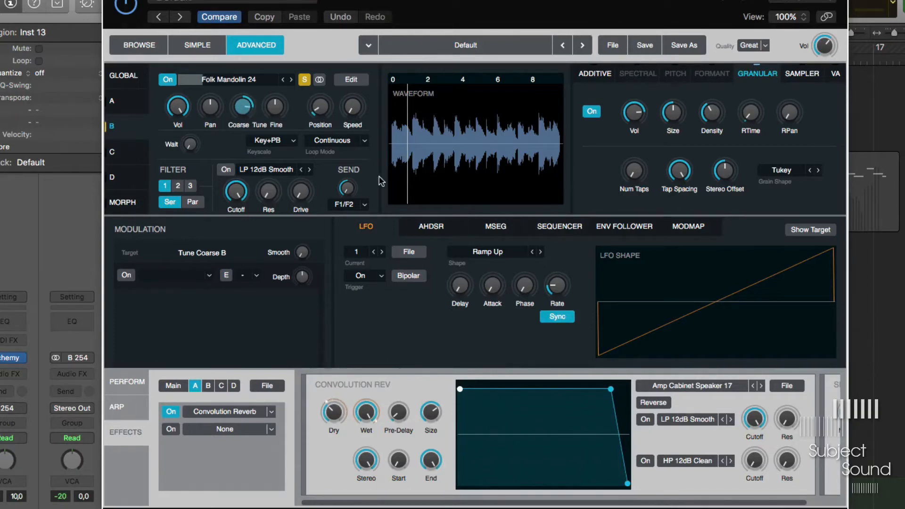
{"action": "left_click", "coordinate": [348, 188]}
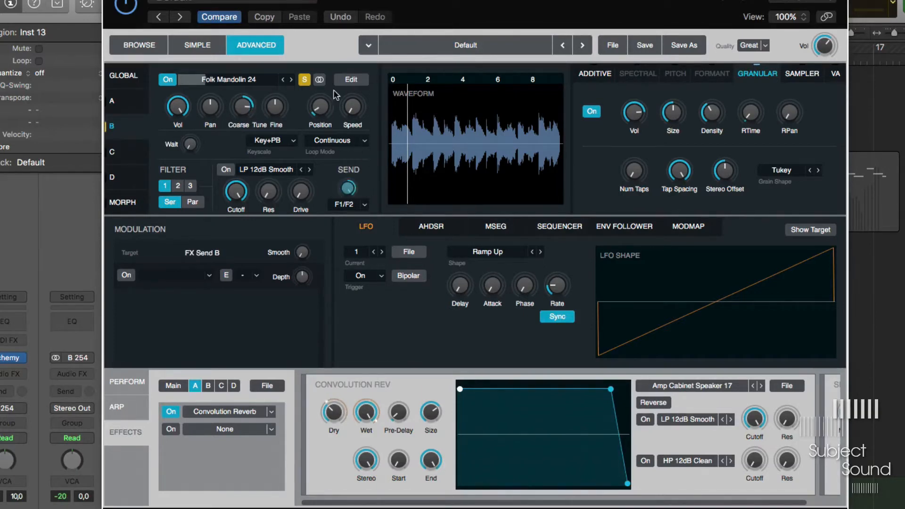
{"action": "left_click", "coordinate": [243, 107]}
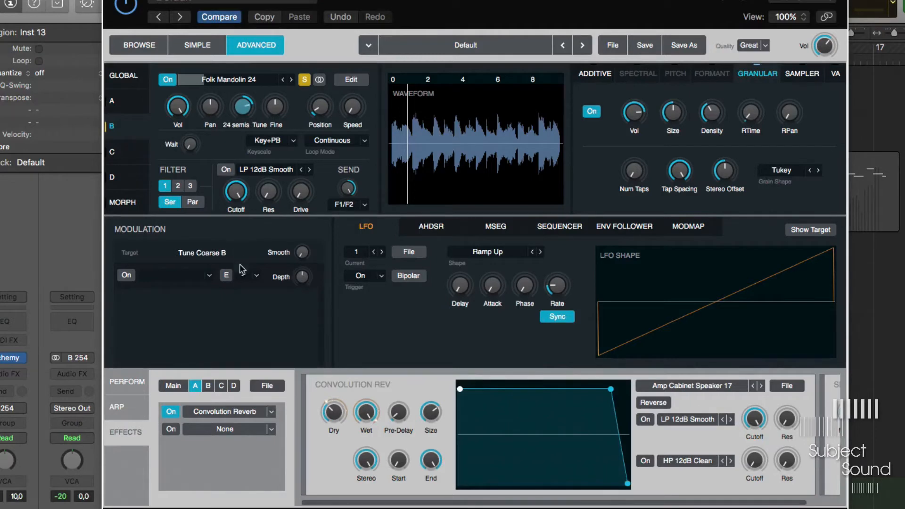
Increase source B's granular Size and Density, and add a small amount of RTime and Stereo Offset.
{"action": "left_click", "coordinate": [672, 112]}
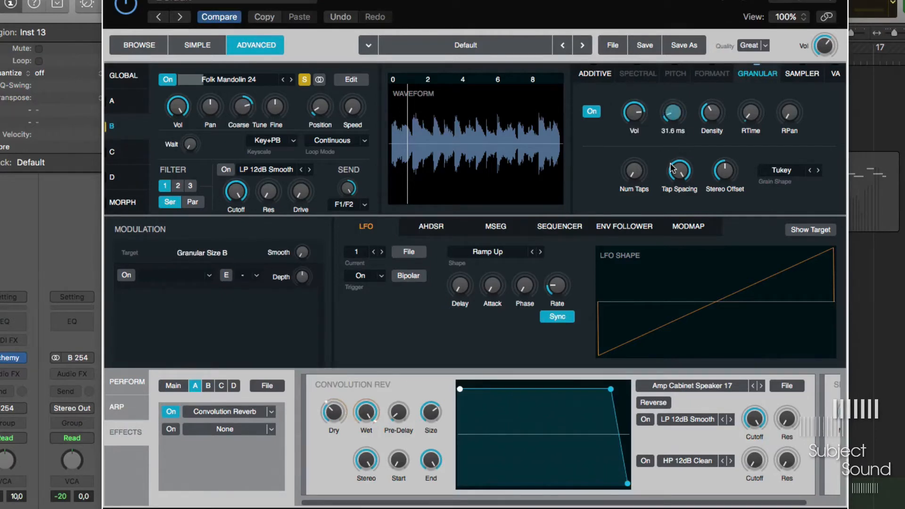
{"action": "left_click_drag", "start_coordinate": [716, 114], "coordinate": [729, 69]}
{"action": "left_click_drag", "start_coordinate": [679, 112], "coordinate": [699, 51]}
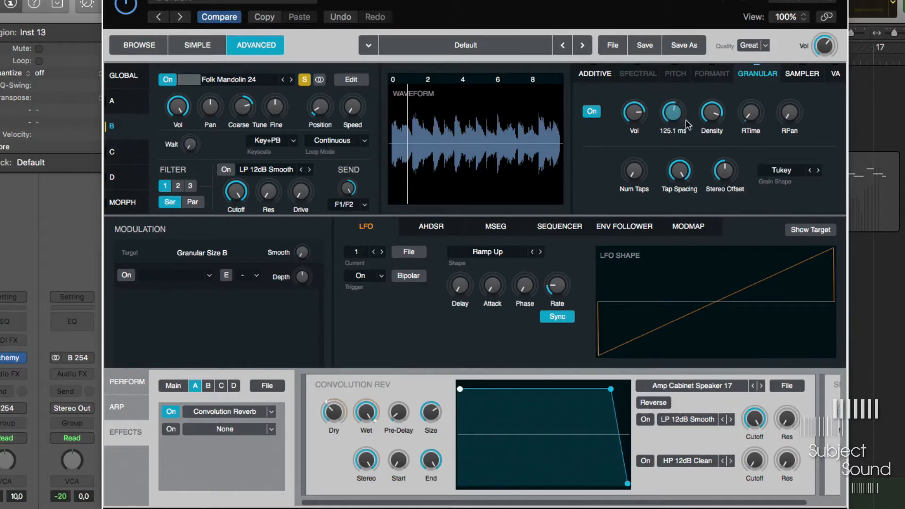
{"action": "left_click_drag", "start_coordinate": [675, 115], "coordinate": [685, 126]}
{"action": "left_click", "coordinate": [750, 113]}
{"action": "mouse_move", "coordinate": [711, 176]}
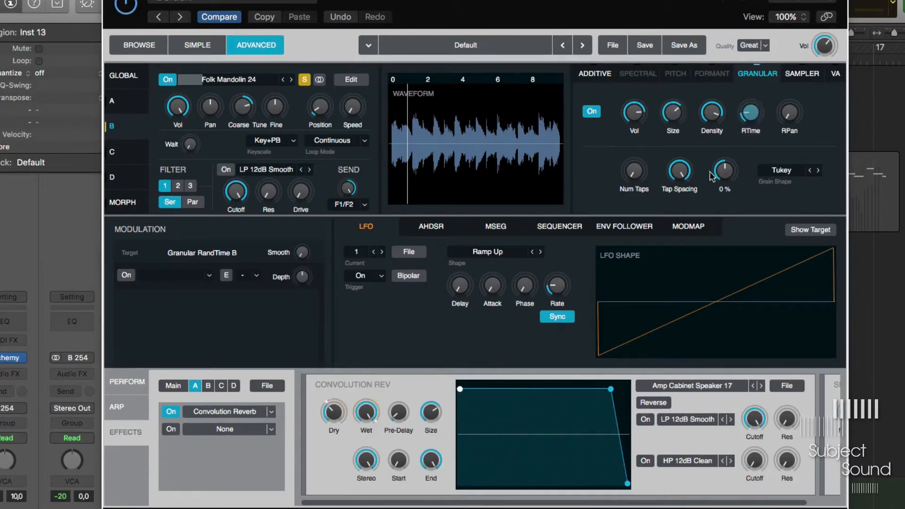
{"action": "left_click_drag", "start_coordinate": [712, 170], "coordinate": [746, 126]}
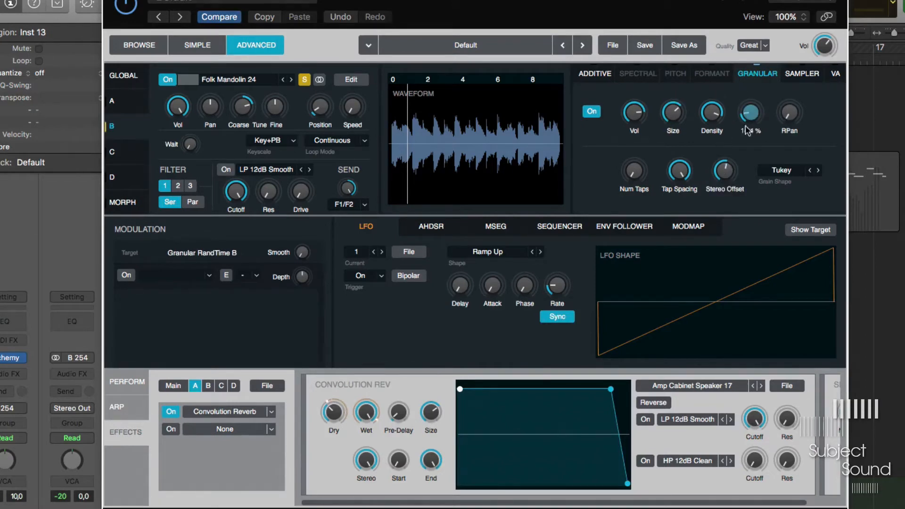
Shift source B's sample Position to about the middle of the waveform.
{"action": "left_click", "coordinate": [352, 108]}
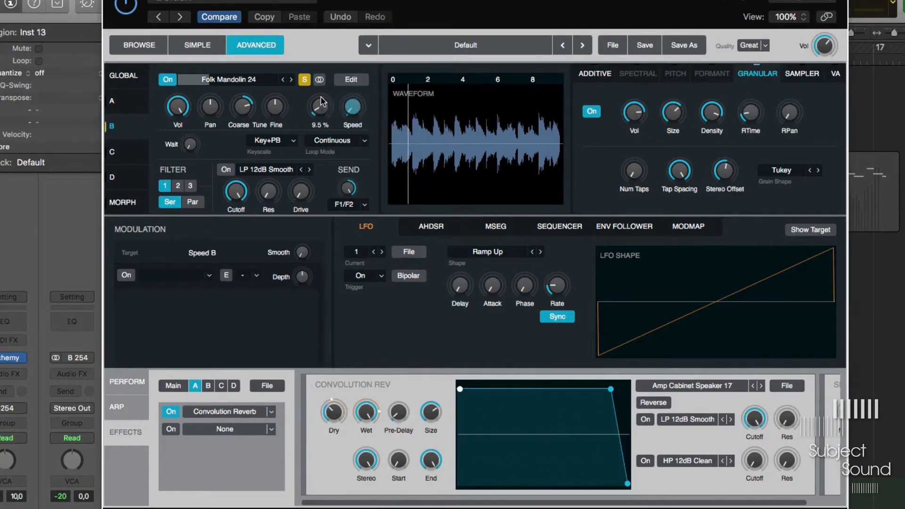
{"action": "mouse_move", "coordinate": [321, 101]}
{"action": "left_mouse_down"}
{"action": "mouse_move", "coordinate": [321, 92]}
{"action": "mouse_move", "coordinate": [321, 108]}
{"action": "left_mouse_up"}
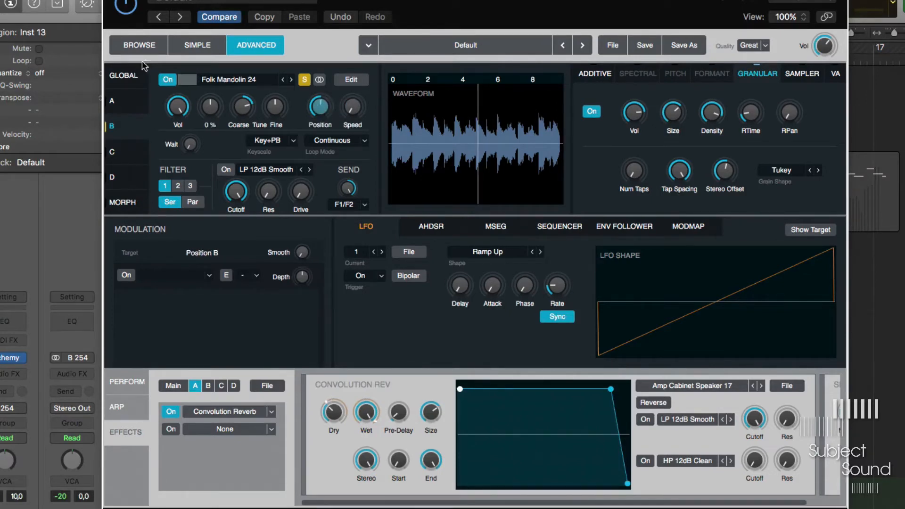
Route the output of the second global filter to FX B.
{"action": "left_click", "coordinate": [124, 76]}
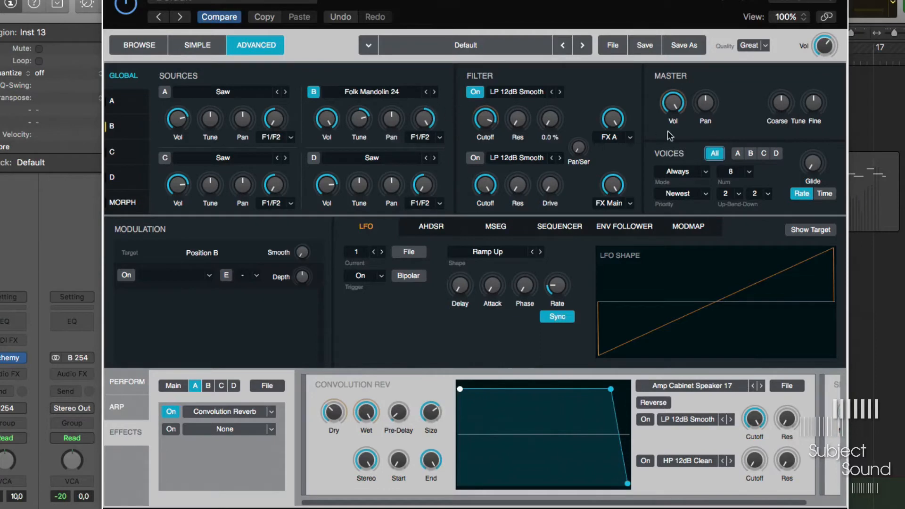
{"action": "left_click", "coordinate": [630, 203]}
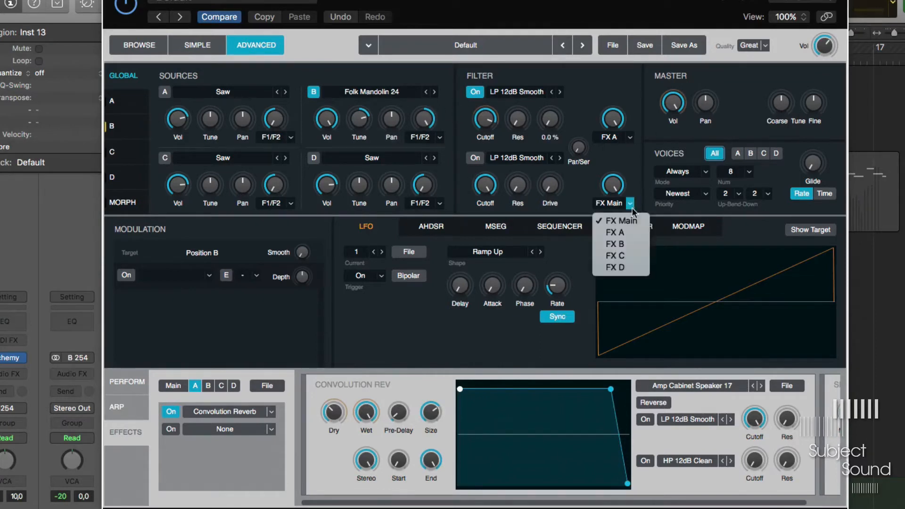
{"action": "left_click", "coordinate": [633, 245]}
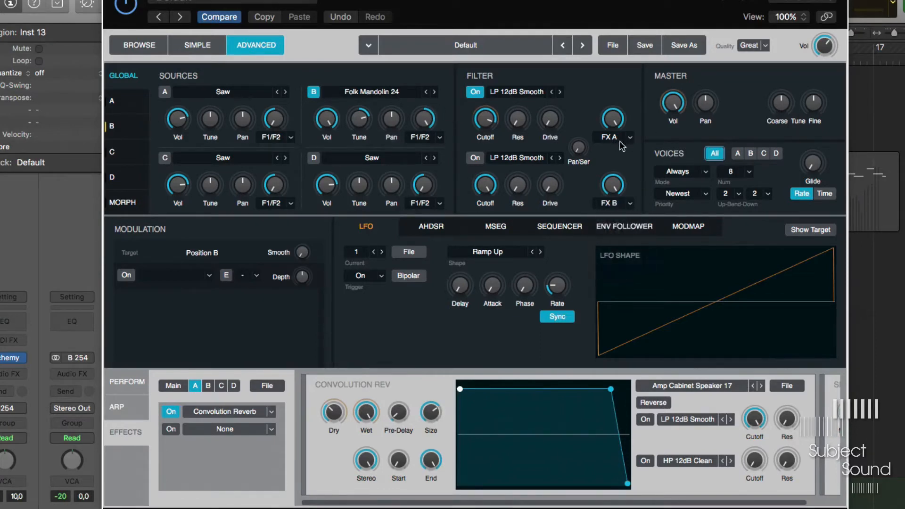
Add an Acoustic Reverb followed by a Delay to the FX B effects rack.
{"action": "left_click", "coordinate": [207, 386]}
{"action": "left_click", "coordinate": [269, 415]}
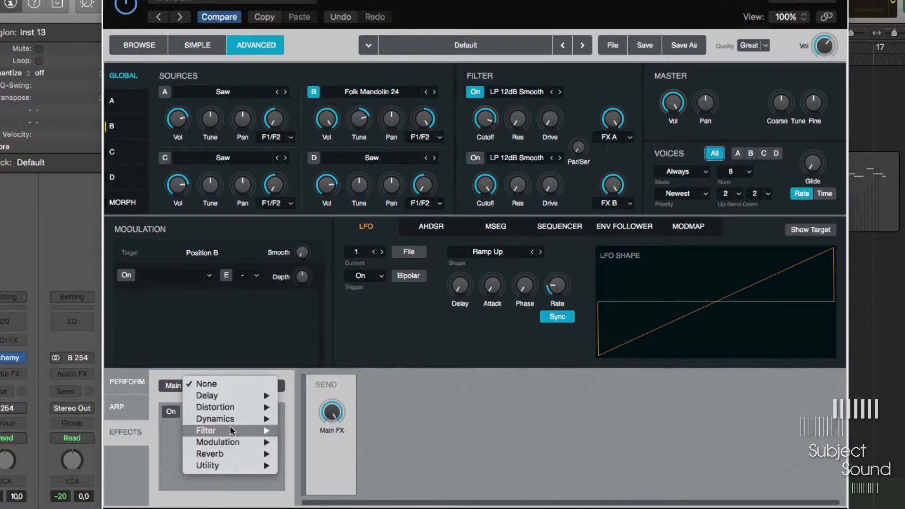
{"action": "mouse_move", "coordinate": [251, 428]}
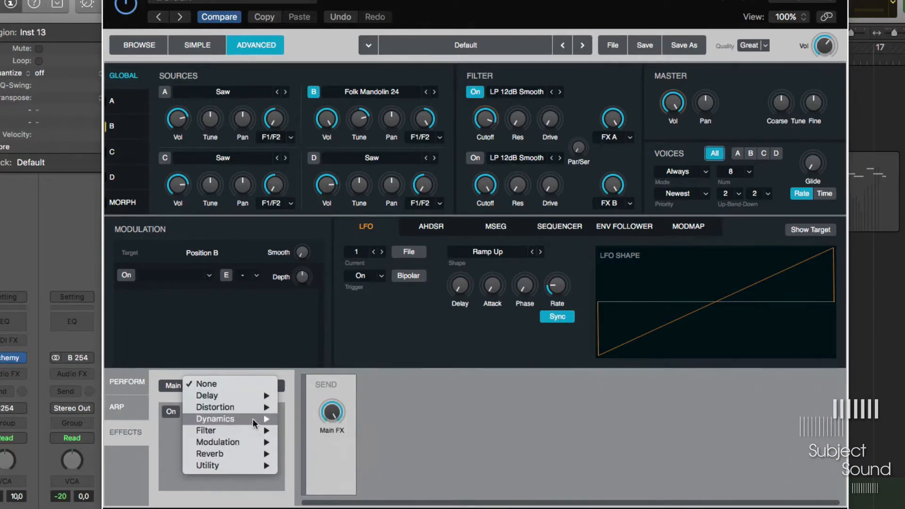
{"action": "mouse_move", "coordinate": [229, 458]}
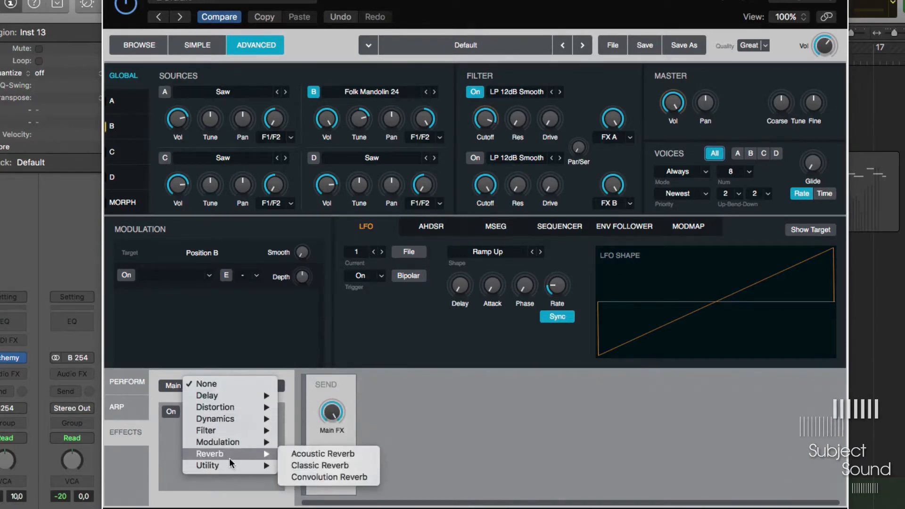
{"action": "left_click", "coordinate": [340, 455]}
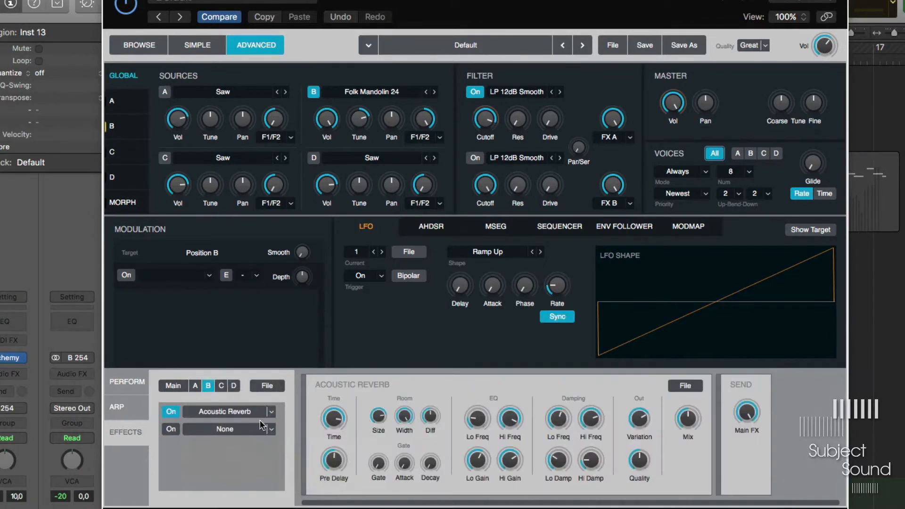
{"action": "left_click", "coordinate": [270, 429]}
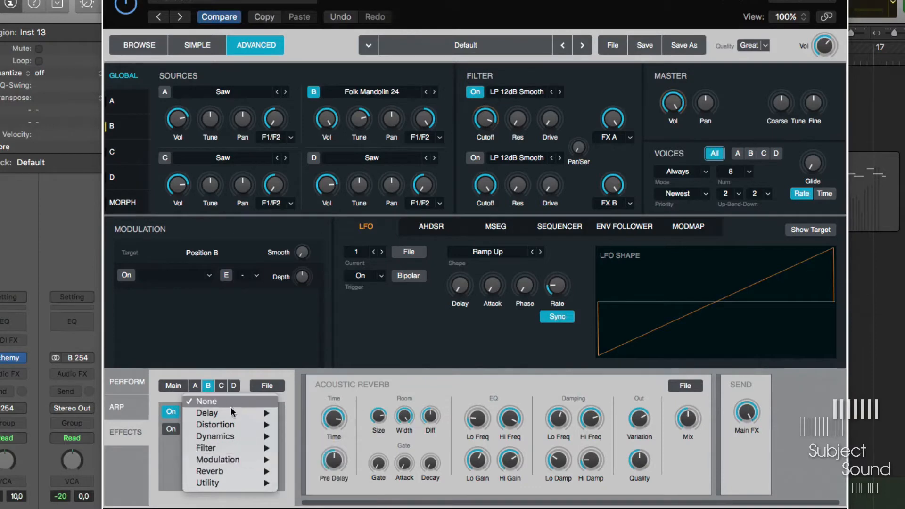
{"action": "mouse_move", "coordinate": [239, 412]}
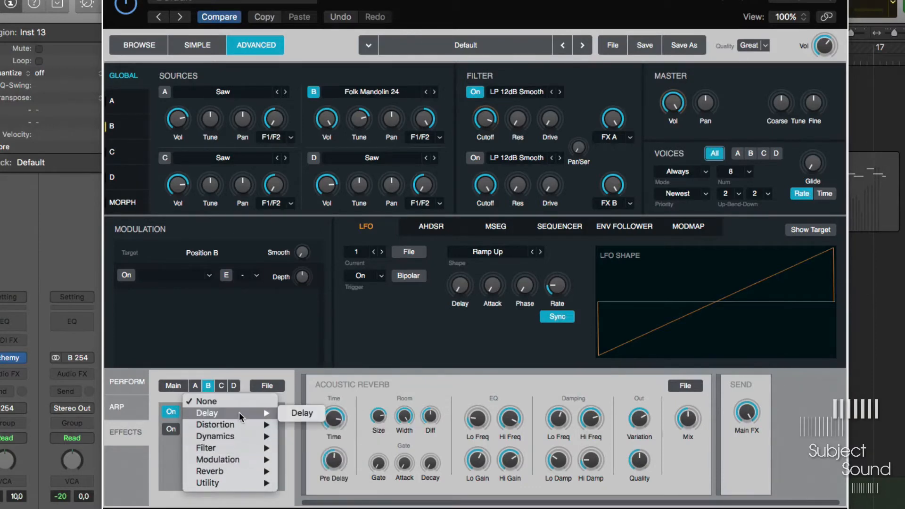
{"action": "left_click", "coordinate": [303, 414]}
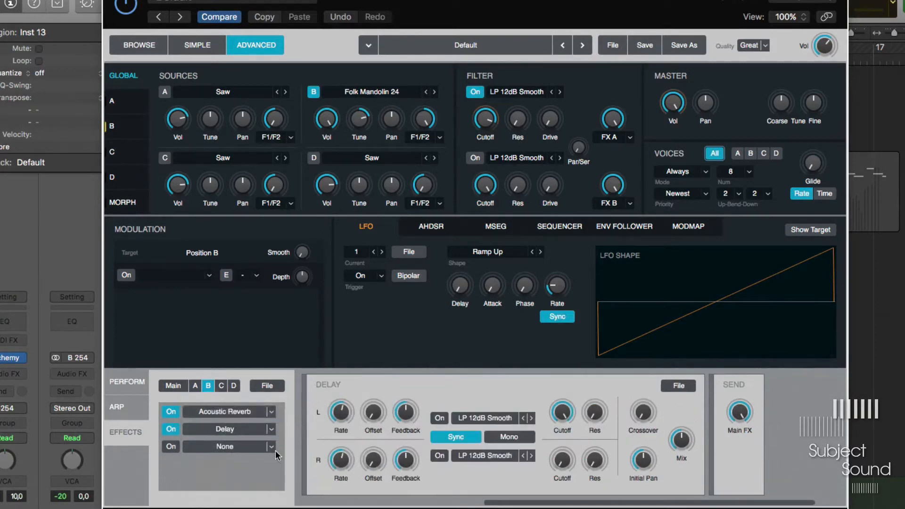
Add a Multimode Filter to the FX B rack and move the Delay to the slot after it.
{"action": "left_click", "coordinate": [273, 449]}
{"action": "mouse_move", "coordinate": [255, 467]}
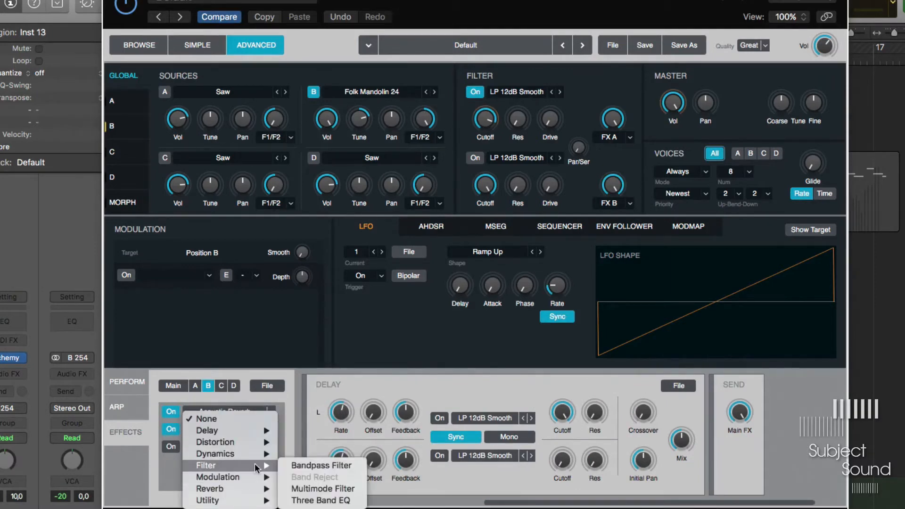
{"action": "left_click", "coordinate": [329, 490]}
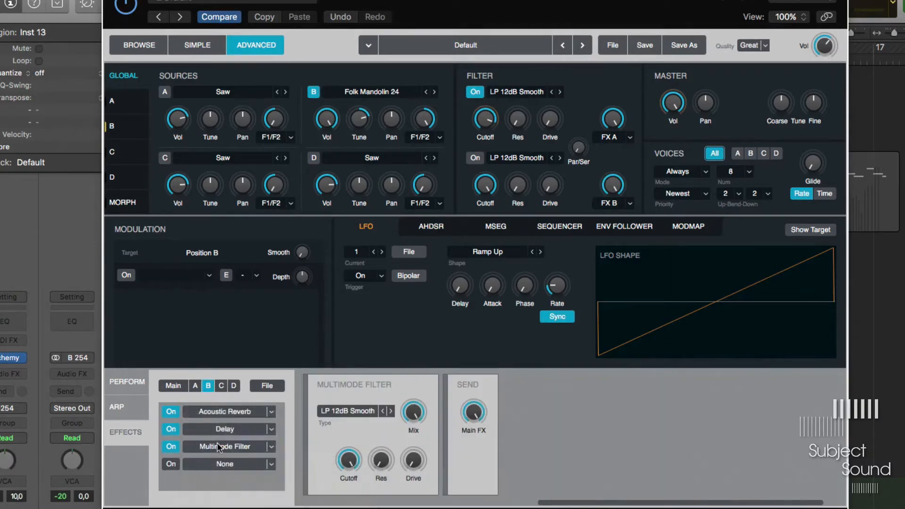
{"action": "left_click", "coordinate": [234, 429]}
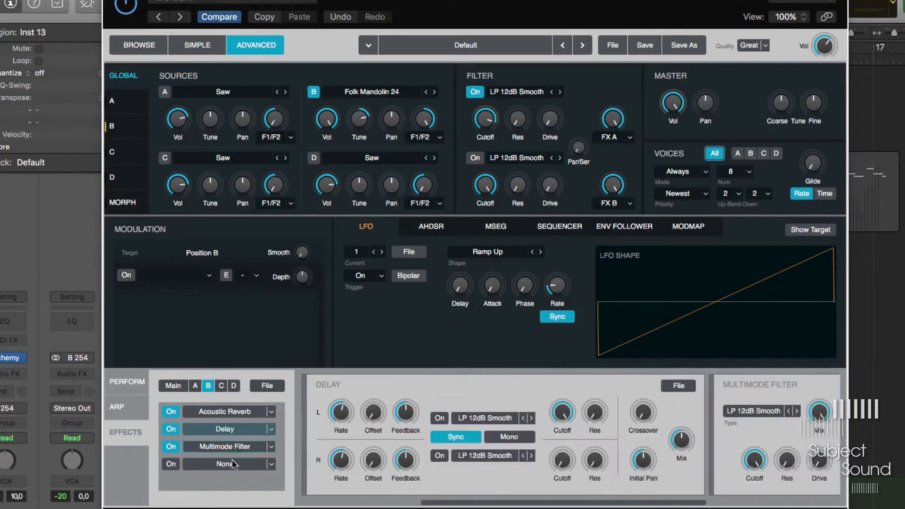
{"action": "left_click_drag", "start_coordinate": [234, 464], "coordinate": [233, 459]}
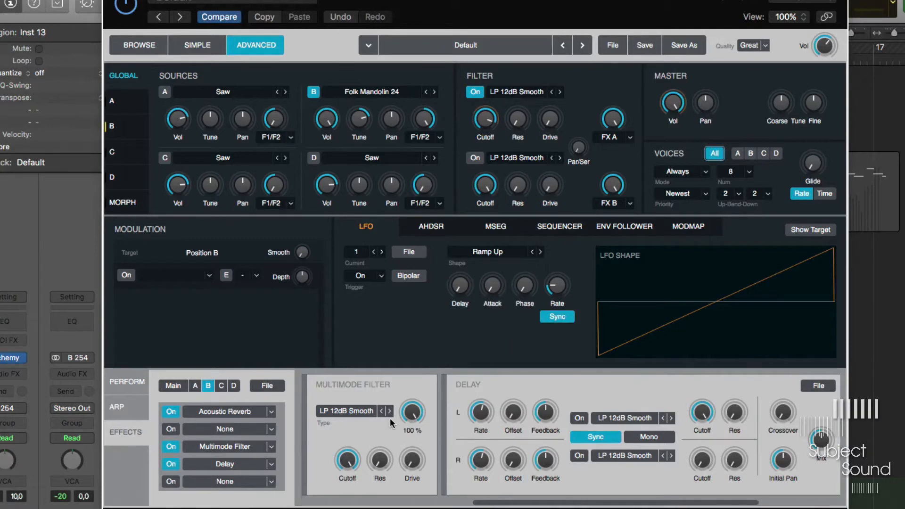
Change the FX B Multimode Filter's type to Comb PM and lower its frequency.
{"action": "left_click", "coordinate": [366, 403]}
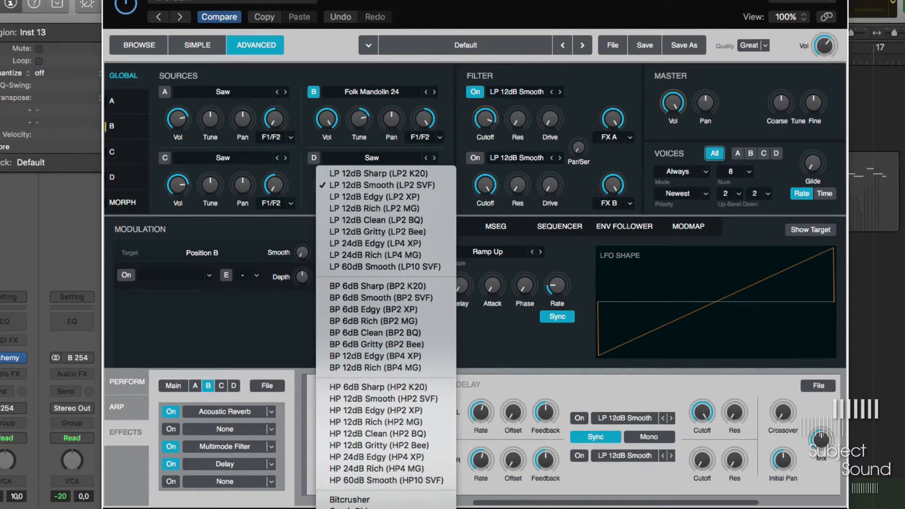
{"action": "left_click", "coordinate": [350, 508]}
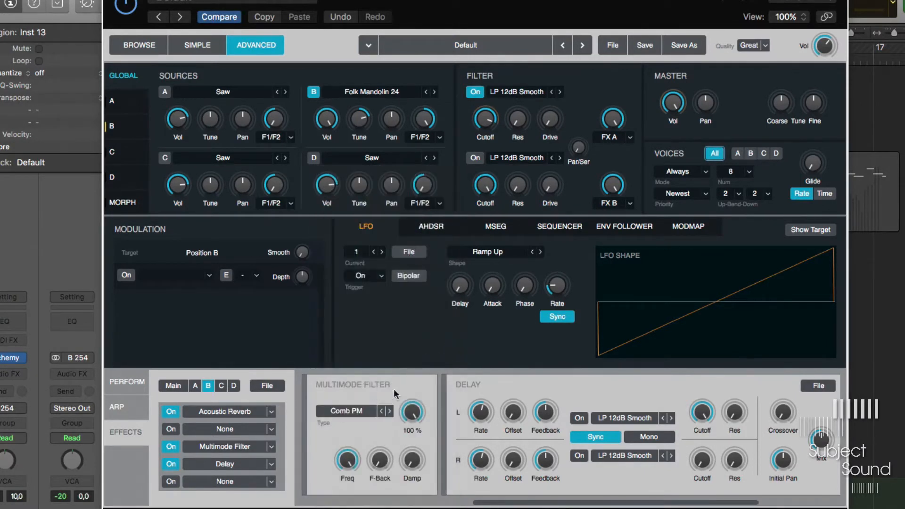
{"action": "mouse_move", "coordinate": [354, 479]}
{"action": "left_click", "coordinate": [342, 462]}
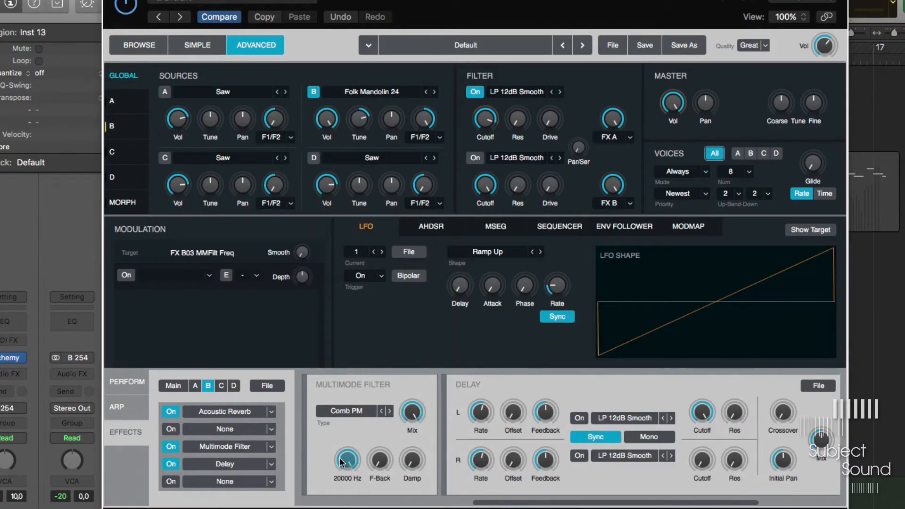
{"action": "mouse_move", "coordinate": [347, 472]}
{"action": "left_mouse_down"}
{"action": "mouse_move", "coordinate": [357, 454]}
{"action": "mouse_move", "coordinate": [354, 465]}
{"action": "left_mouse_up"}
Add KeyFollow modulation to the frequency of the Comb PM filter in FX B.
{"action": "right_click", "coordinate": [349, 465]}
{"action": "mouse_move", "coordinate": [424, 427]}
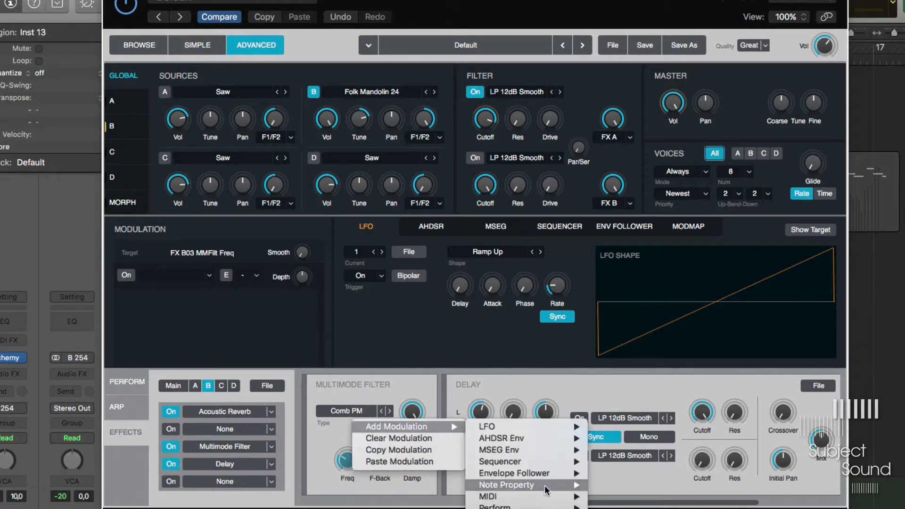
{"action": "mouse_move", "coordinate": [546, 485]}
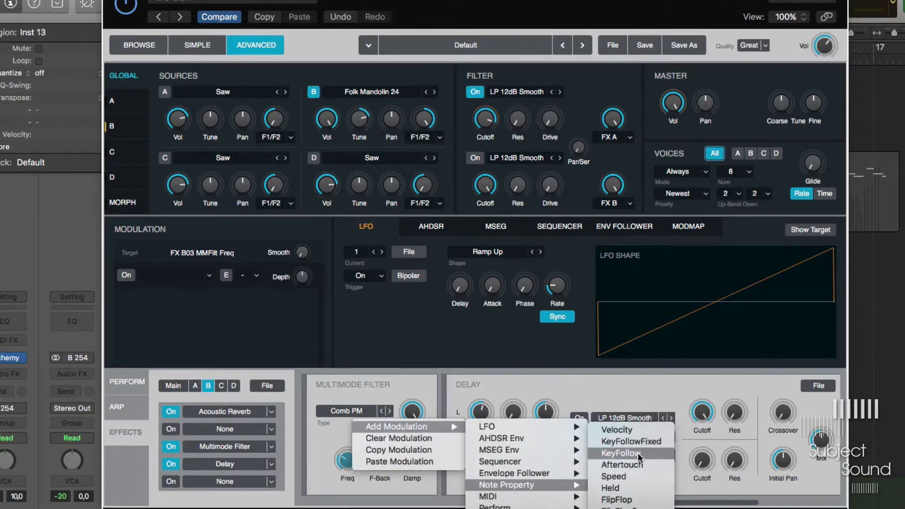
{"action": "left_click", "coordinate": [638, 454]}
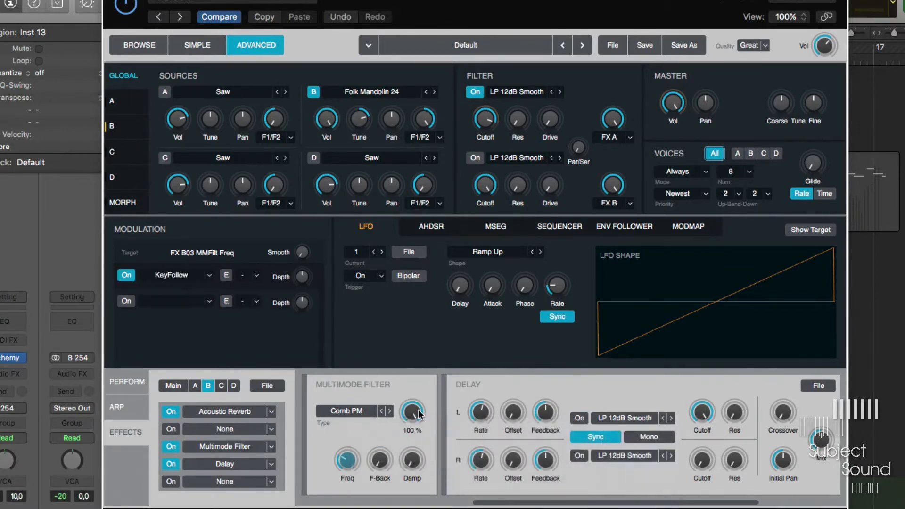
Adjust the Comb PM filter's feedback and raise its damping.
{"action": "left_click_drag", "start_coordinate": [383, 467], "coordinate": [429, 325]}
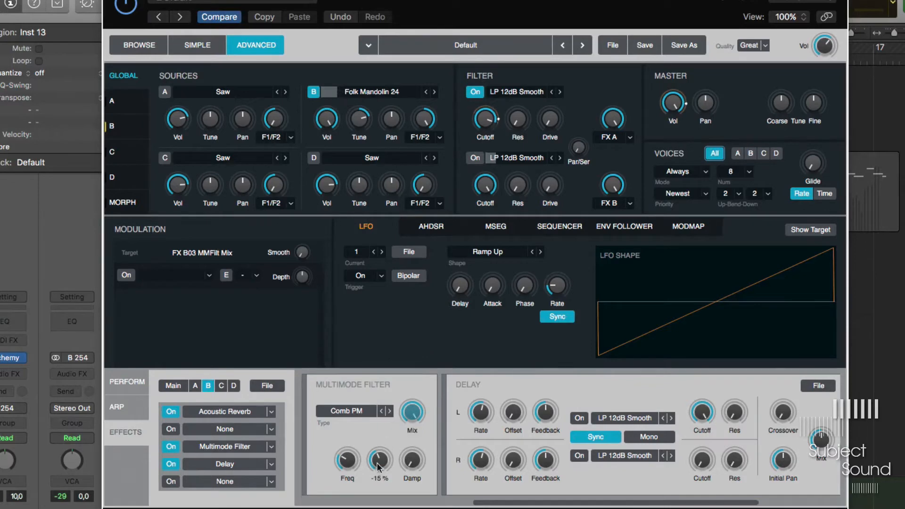
{"action": "left_click", "coordinate": [389, 470]}
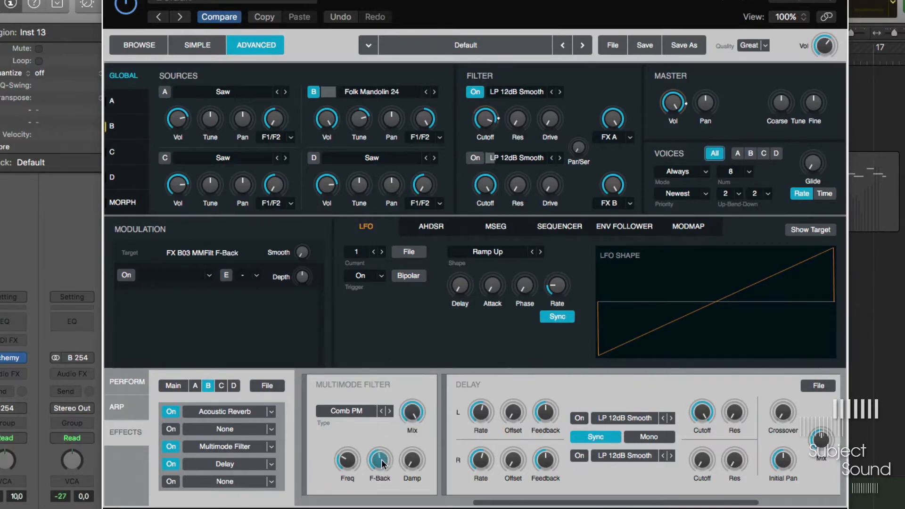
{"action": "left_click", "coordinate": [417, 461]}
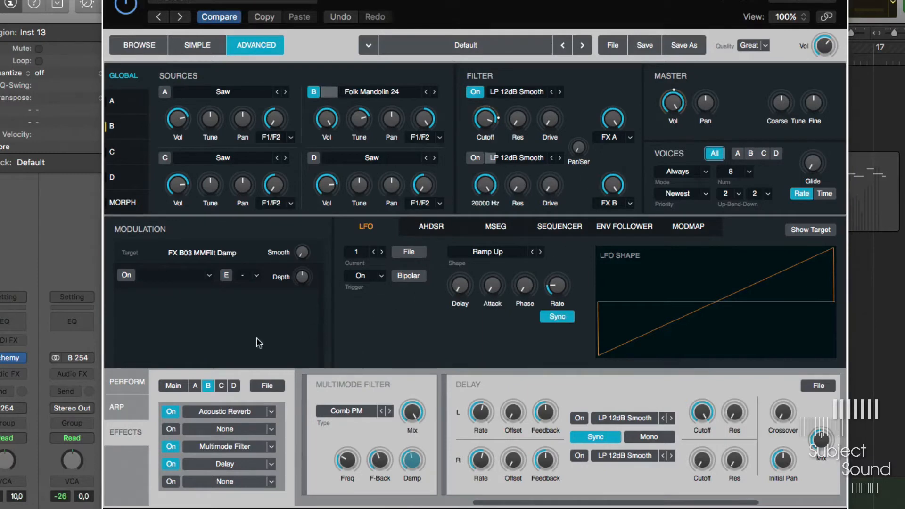
Lower the Delay's mix to about 16%, then reduce the Acoustic Reverb's mix and set its time to about 3361 ms.
{"action": "left_click", "coordinate": [236, 462]}
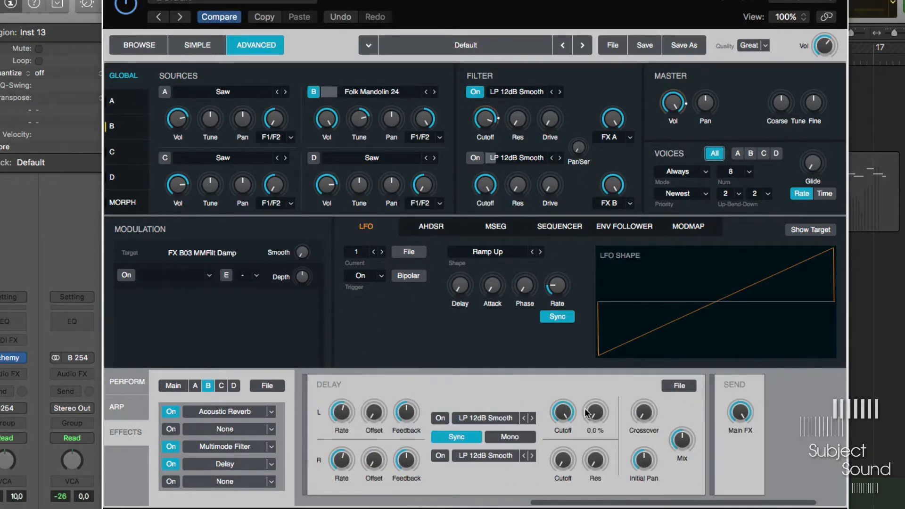
{"action": "left_click_drag", "start_coordinate": [685, 440], "coordinate": [671, 465]}
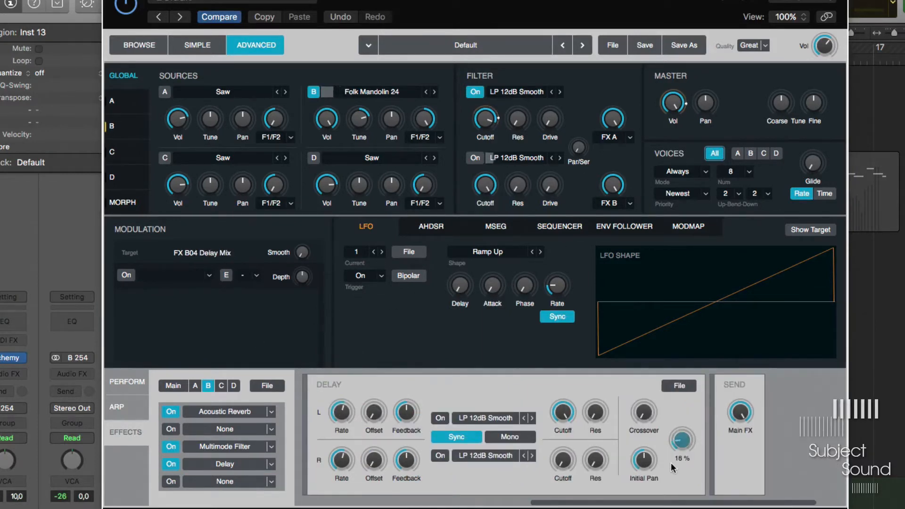
{"action": "left_click", "coordinate": [242, 412]}
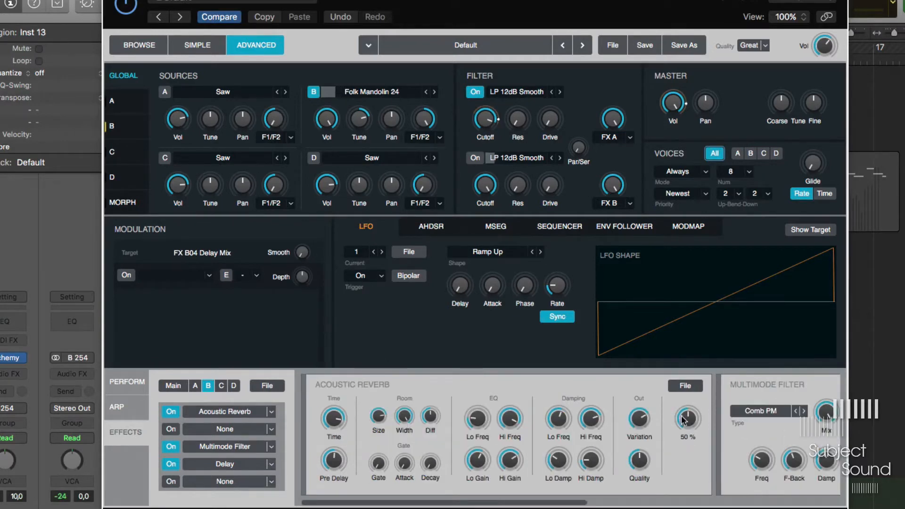
{"action": "left_click_drag", "start_coordinate": [688, 419], "coordinate": [688, 426]}
{"action": "left_click", "coordinate": [338, 427]}
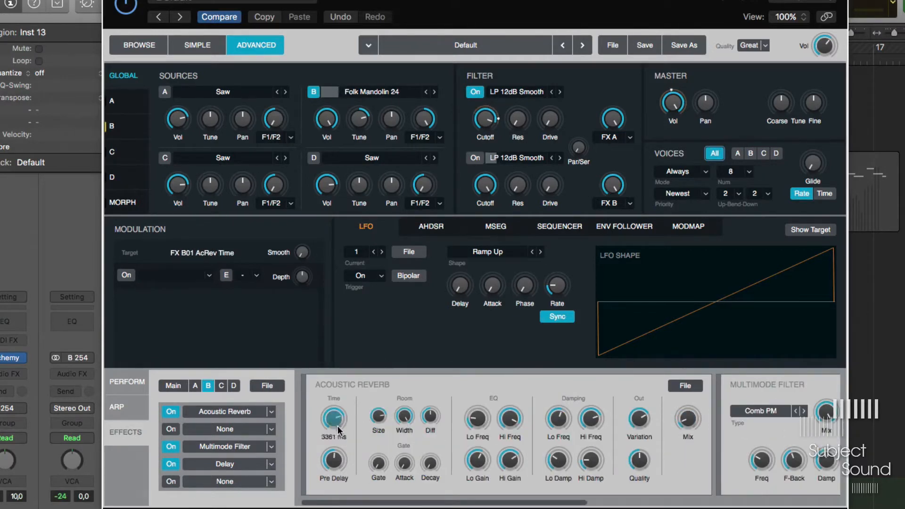
Raise the Delay's mix slightly and lower source B's coarse tuning.
{"action": "left_click", "coordinate": [230, 464]}
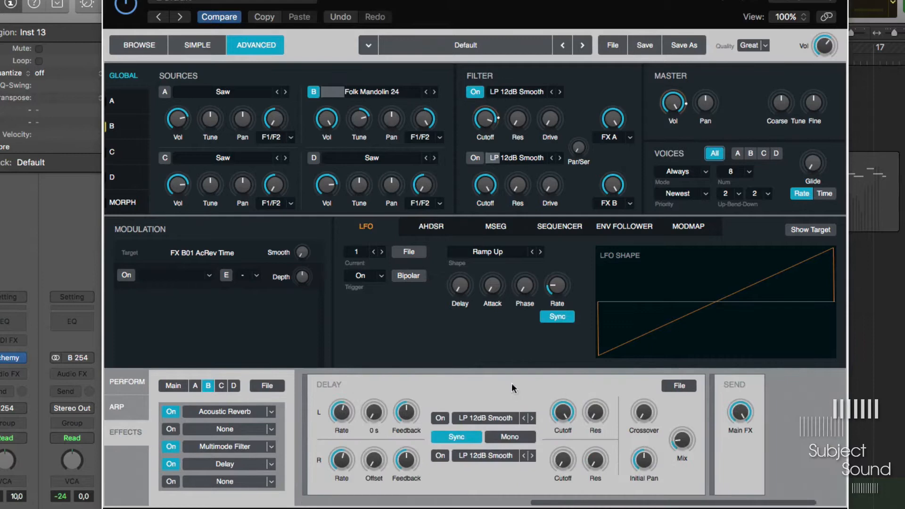
{"action": "left_click", "coordinate": [683, 440]}
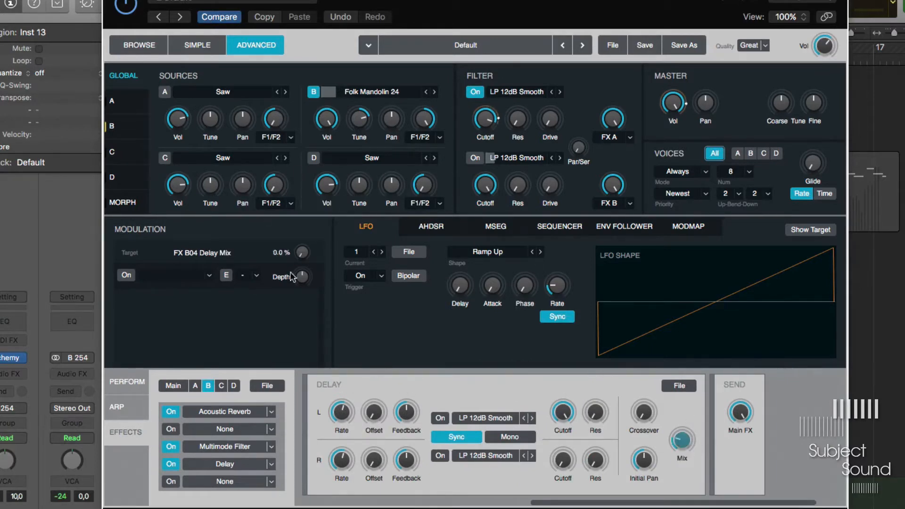
{"action": "left_click", "coordinate": [359, 123]}
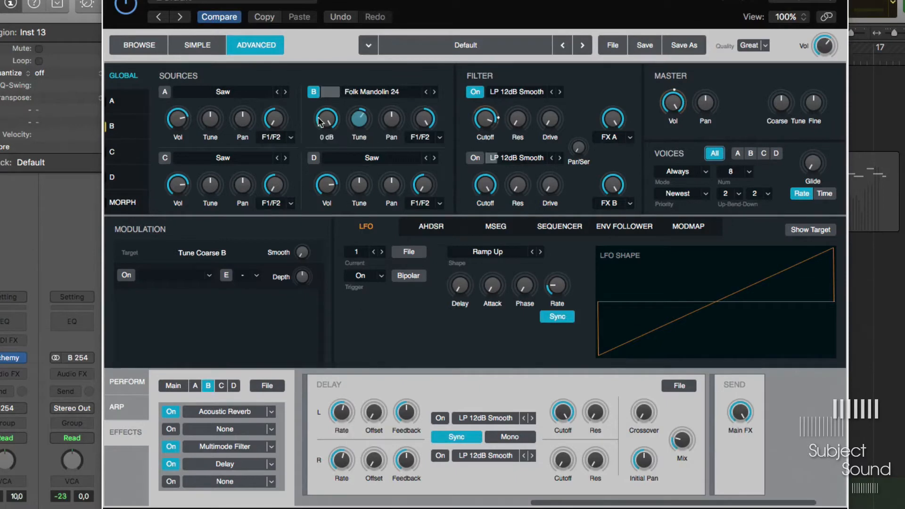
Add a Vintage Compressor to the empty second slot of the FX B rack.
{"action": "left_click", "coordinate": [275, 424]}
{"action": "mouse_move", "coordinate": [243, 436]}
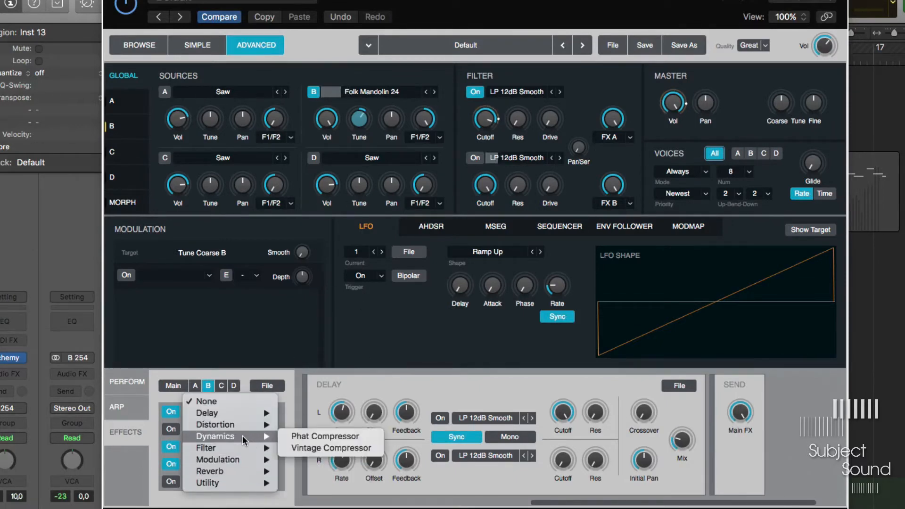
{"action": "left_click", "coordinate": [310, 448]}
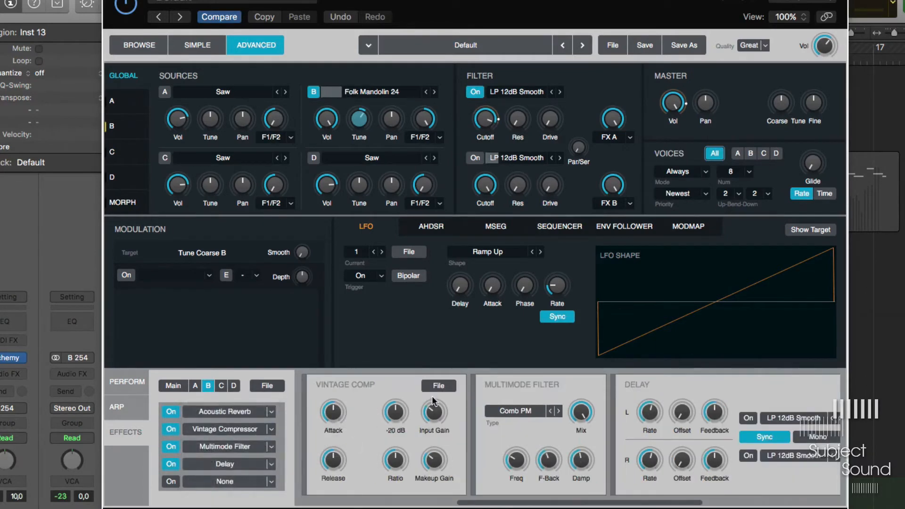
Set the Vintage Compressor's attack to 0.012 s and ratio to about 4.8, adjusting its release, threshold, makeup gain and input gain.
{"action": "left_click", "coordinate": [434, 413]}
{"action": "left_click", "coordinate": [333, 411]}
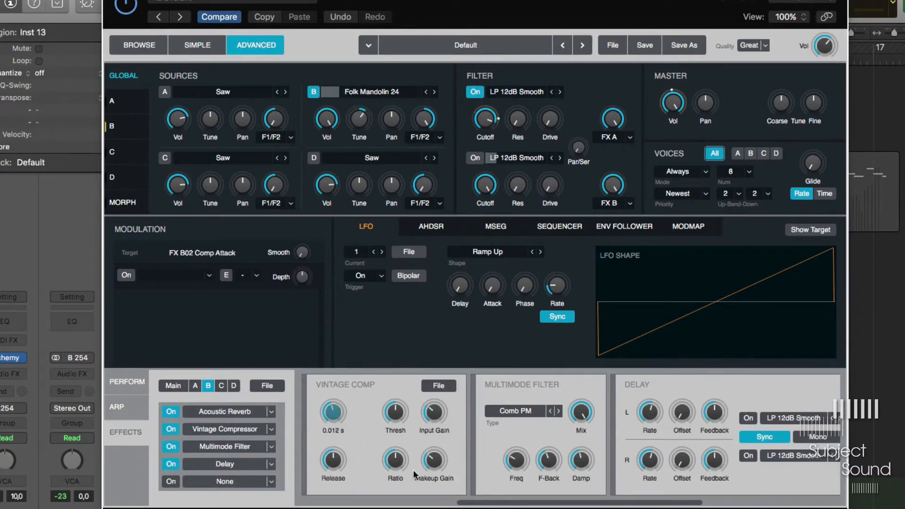
{"action": "left_click", "coordinate": [394, 459]}
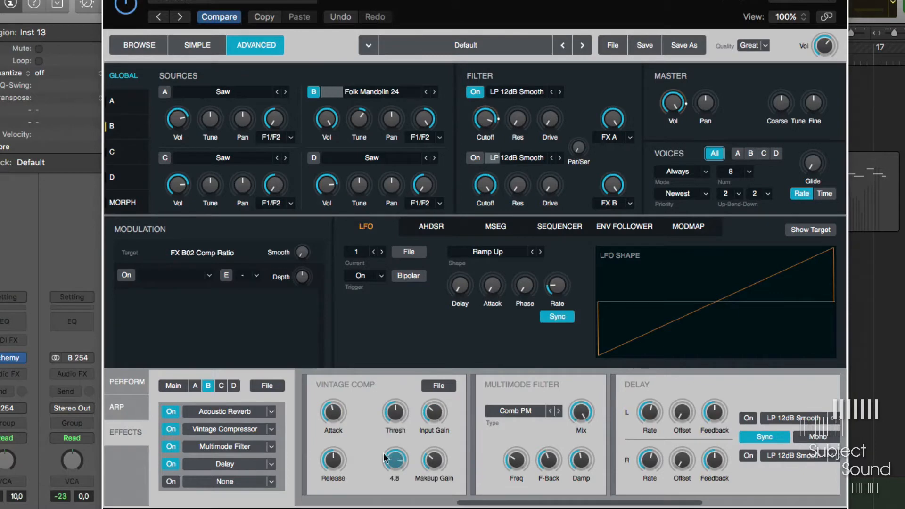
{"action": "left_click", "coordinate": [333, 460]}
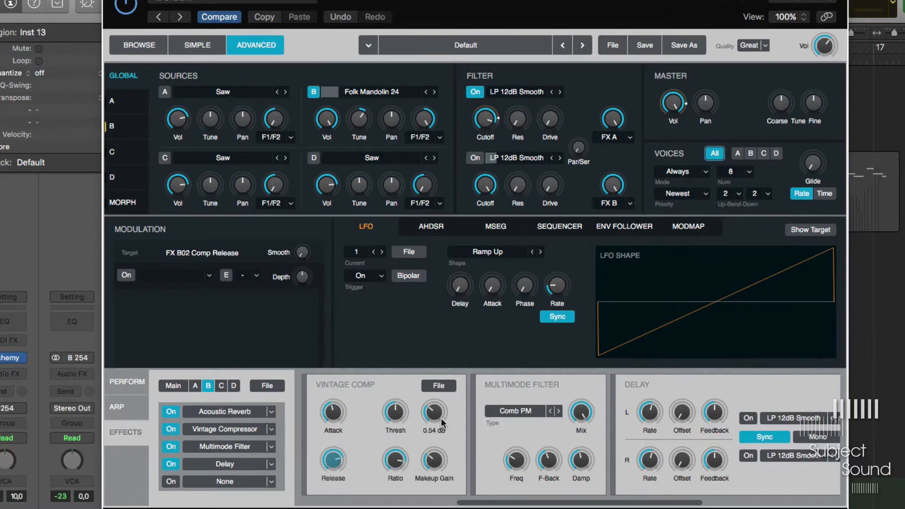
{"action": "left_click", "coordinate": [394, 414]}
{"action": "left_click", "coordinate": [434, 460]}
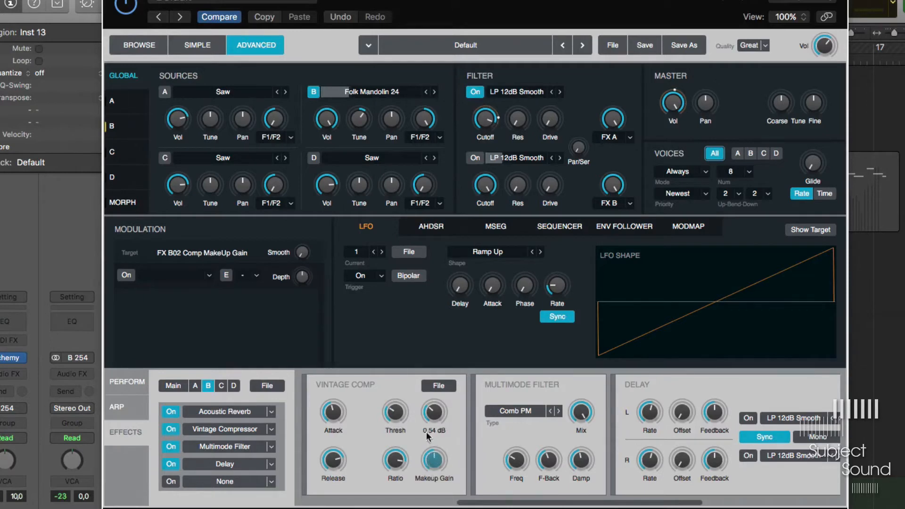
{"action": "left_click_drag", "start_coordinate": [434, 413], "coordinate": [434, 408]}
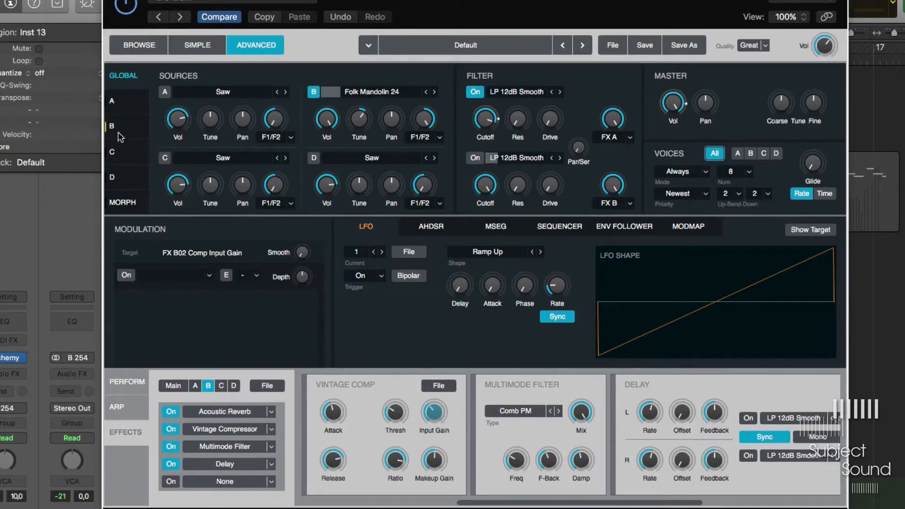
Add a Multimode Filter to the last FX B slot and lower its cutoff to about 1202 Hz.
{"action": "left_click", "coordinate": [271, 481]}
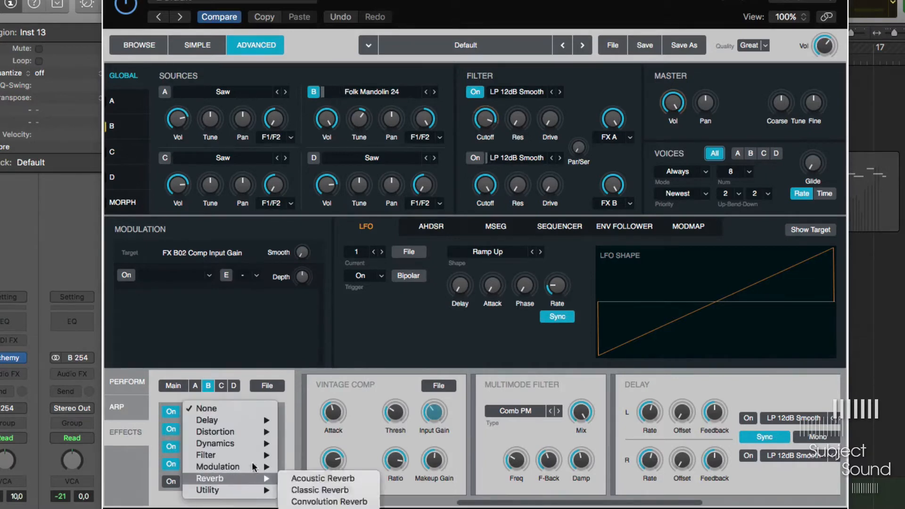
{"action": "mouse_move", "coordinate": [247, 451]}
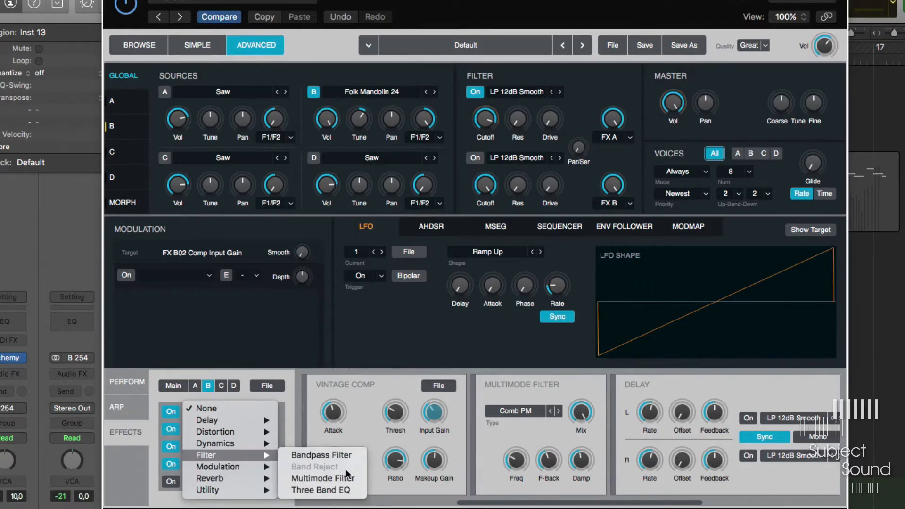
{"action": "left_click", "coordinate": [344, 473]}
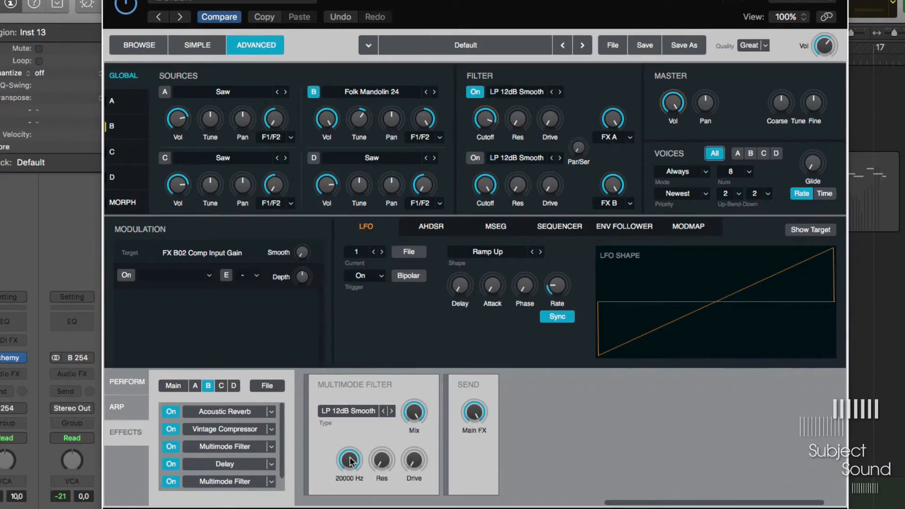
{"action": "left_click_drag", "start_coordinate": [349, 461], "coordinate": [344, 496]}
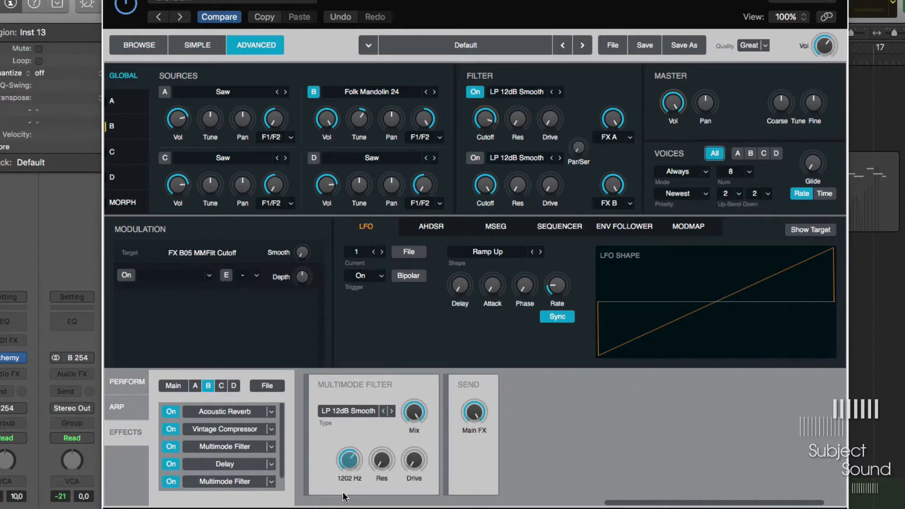
Add a new LFO as modulation for the last filter's cutoff and lower the cutoff to about 34 Hz.
{"action": "right_click", "coordinate": [345, 460]}
{"action": "mouse_move", "coordinate": [449, 423]}
{"action": "mouse_move", "coordinate": [556, 424]}
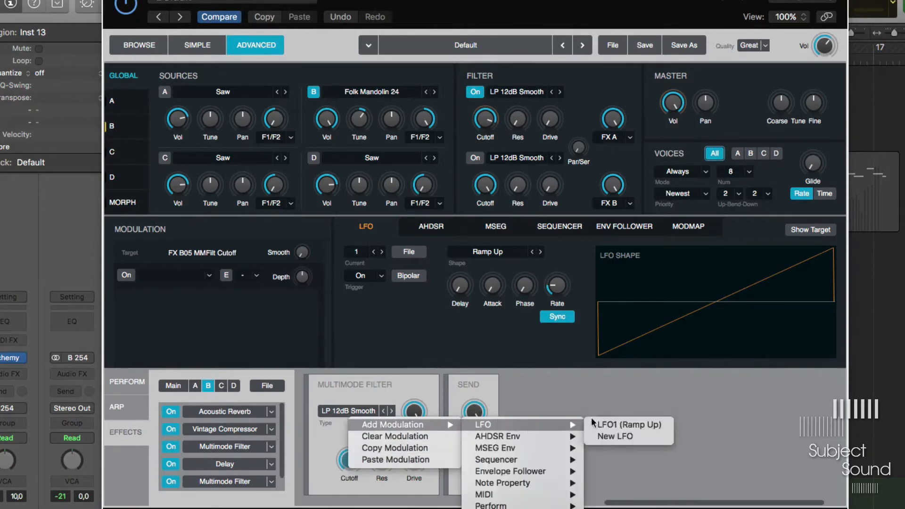
{"action": "left_click", "coordinate": [621, 435]}
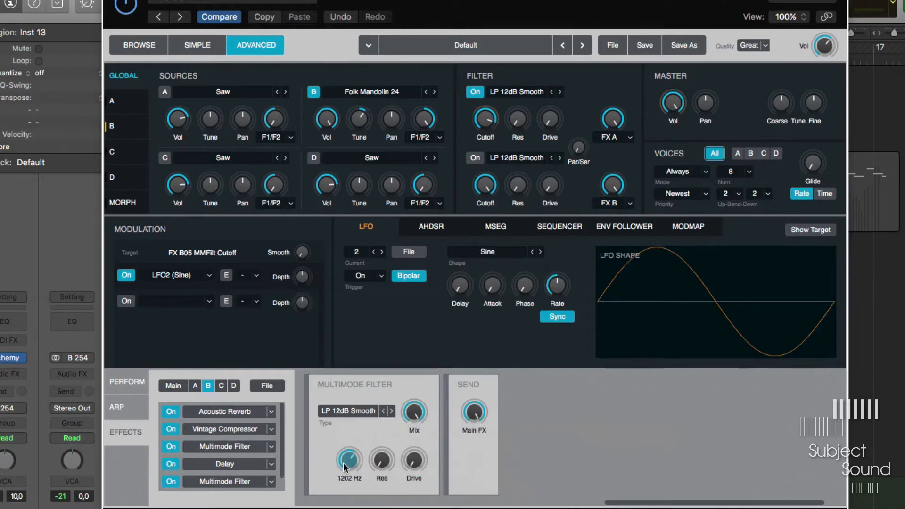
{"action": "left_click_drag", "start_coordinate": [344, 463], "coordinate": [322, 508]}
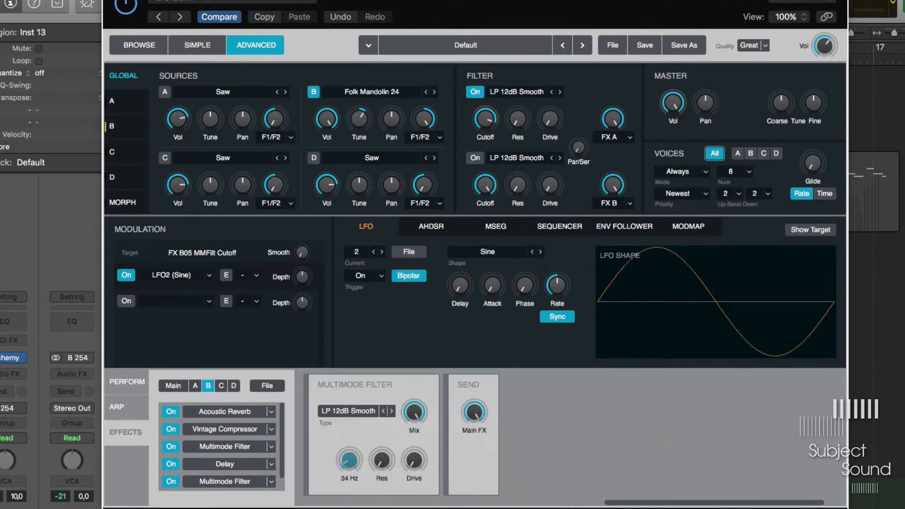
Change LFO 2's shape to Ramp Down, speed up its rate and set its cutoff modulation depth to 100%.
{"action": "left_click", "coordinate": [508, 252]}
{"action": "mouse_move", "coordinate": [525, 267]}
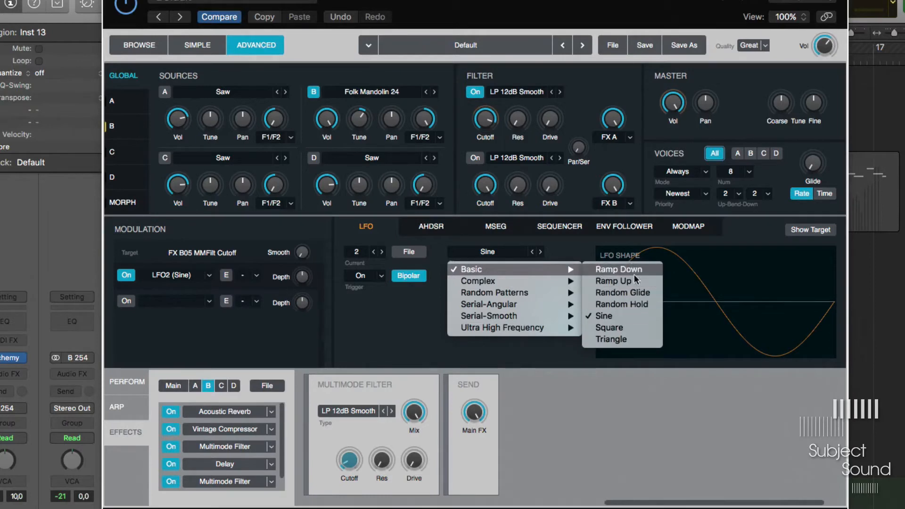
{"action": "left_click", "coordinate": [620, 268]}
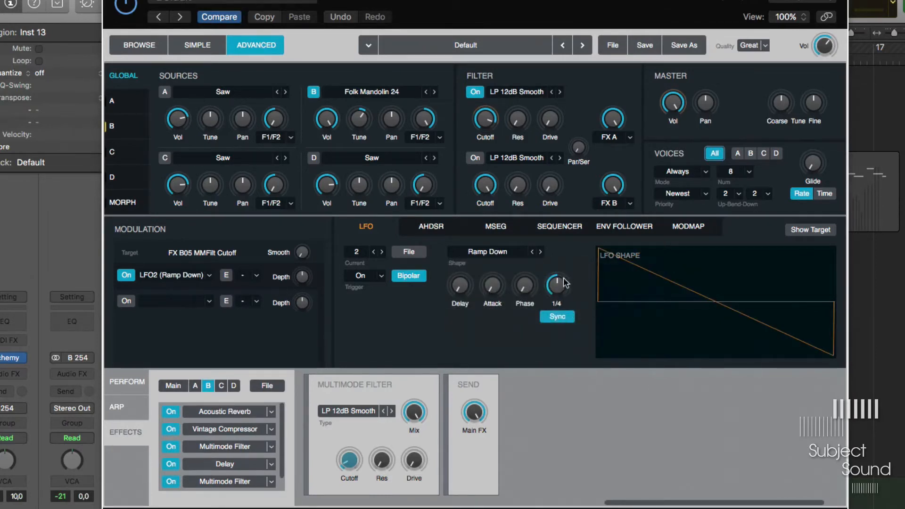
{"action": "left_click_drag", "start_coordinate": [574, 109], "coordinate": [594, 23]}
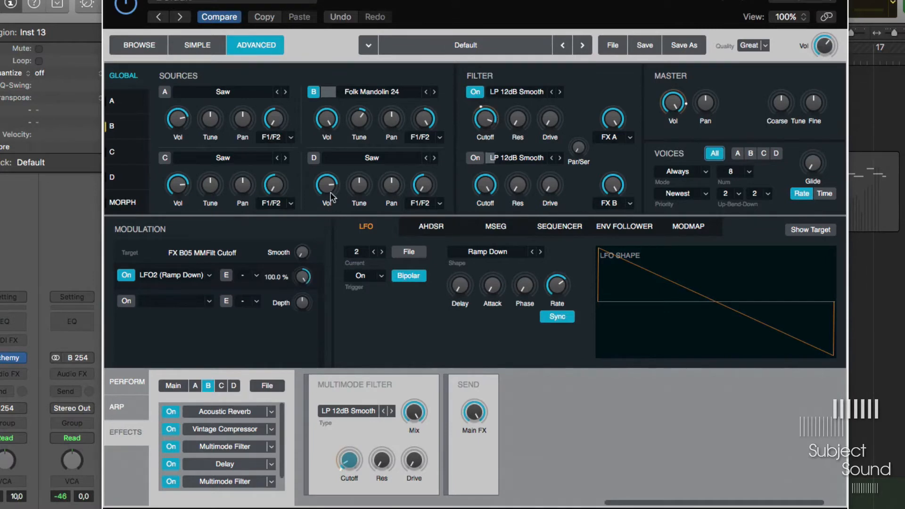
Disable bipolar mode for LFO 2 and raise the last Multimode Filter's drive.
{"action": "left_click", "coordinate": [411, 277]}
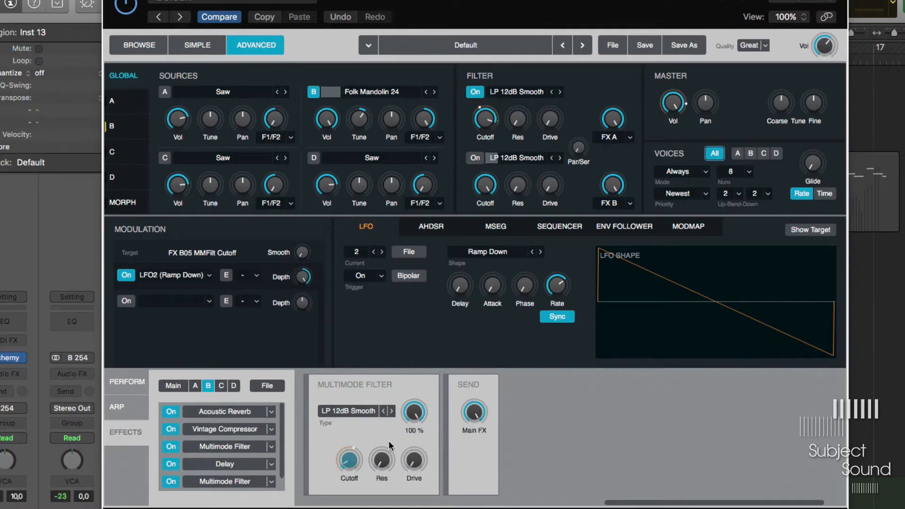
{"action": "left_click", "coordinate": [415, 461]}
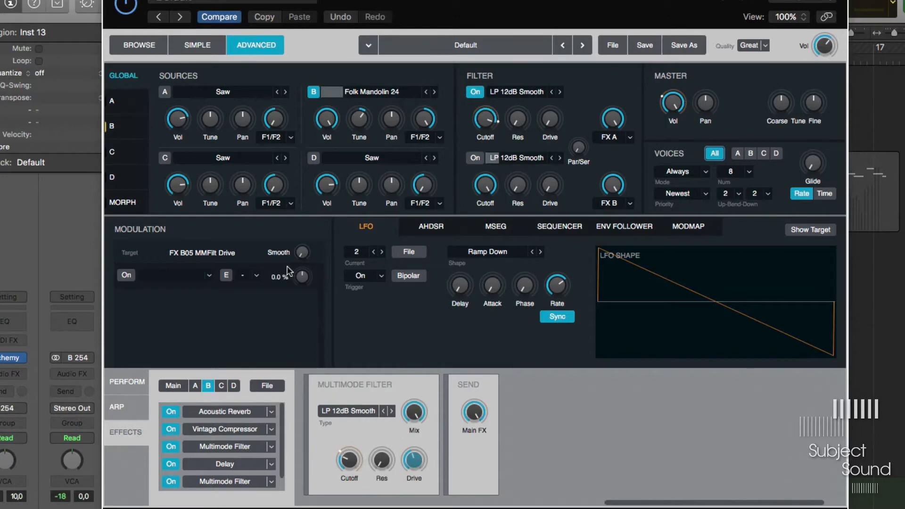
Set LFO 2's depth on the last filter's cutoff to 0% and modulate that depth with Envelope Follower1 at about 64.6%.
{"action": "left_click", "coordinate": [351, 462]}
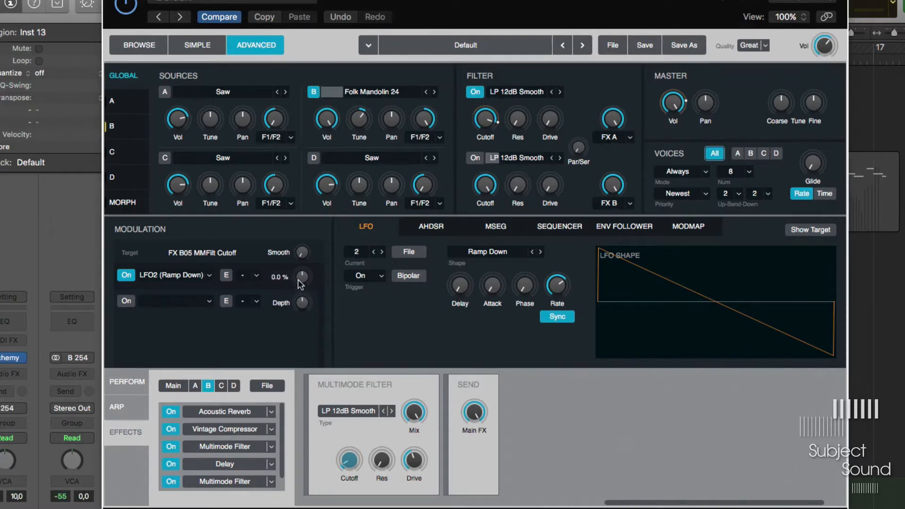
{"action": "right_click", "coordinate": [298, 278]}
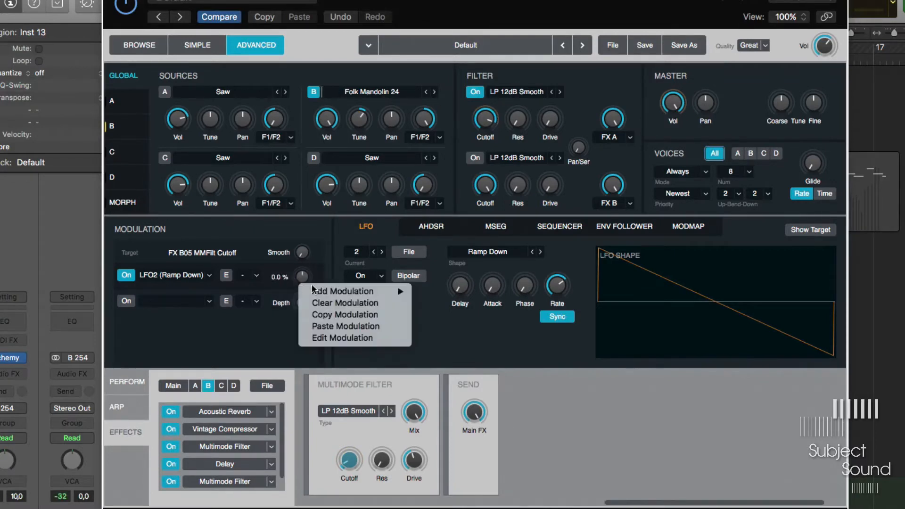
{"action": "mouse_move", "coordinate": [312, 291]}
{"action": "mouse_move", "coordinate": [497, 338]}
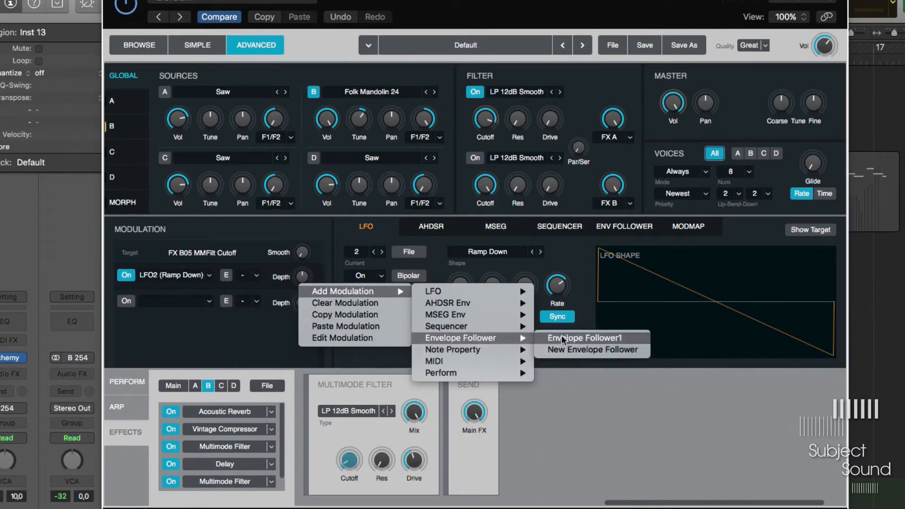
{"action": "left_click", "coordinate": [562, 338]}
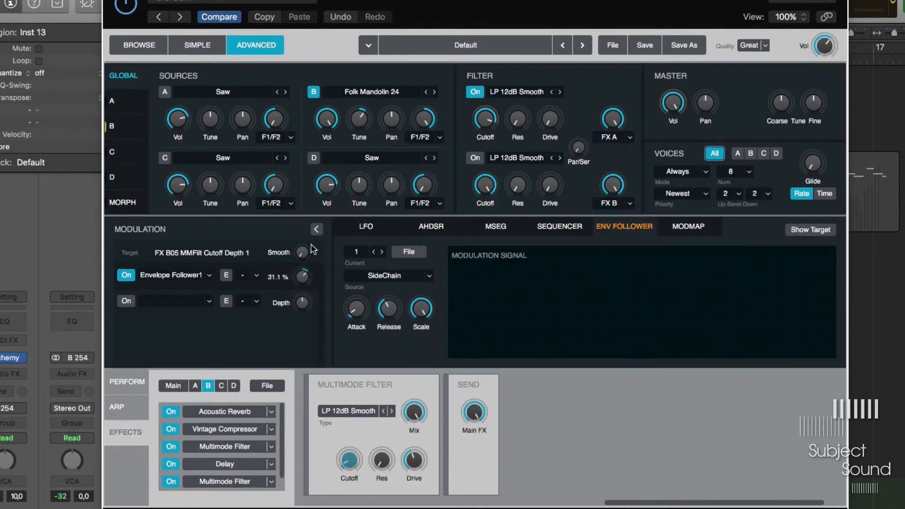
{"action": "left_click_drag", "start_coordinate": [402, 21], "coordinate": [298, 281]}
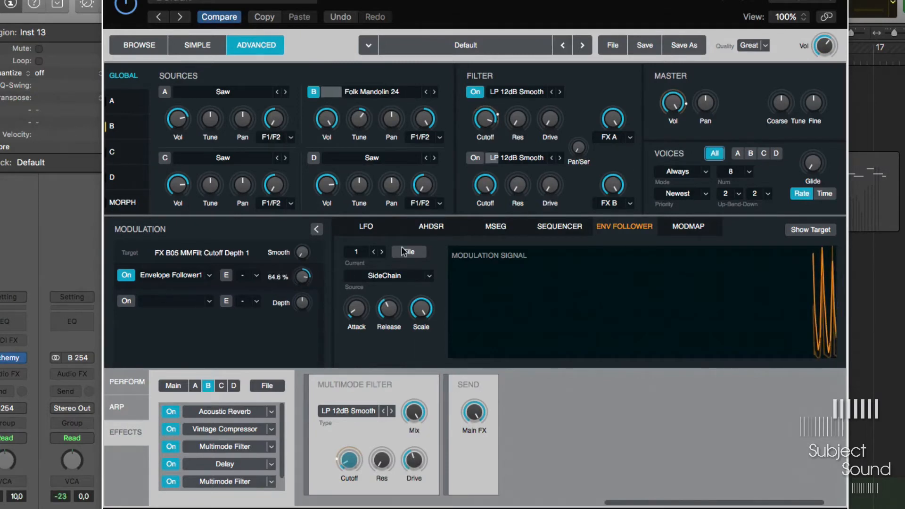
Raise the last Multimode Filter's cutoff to 63 Hz and set Envelope Follower1's modulation of LFO 2's depth to 100%.
{"action": "left_click", "coordinate": [484, 132]}
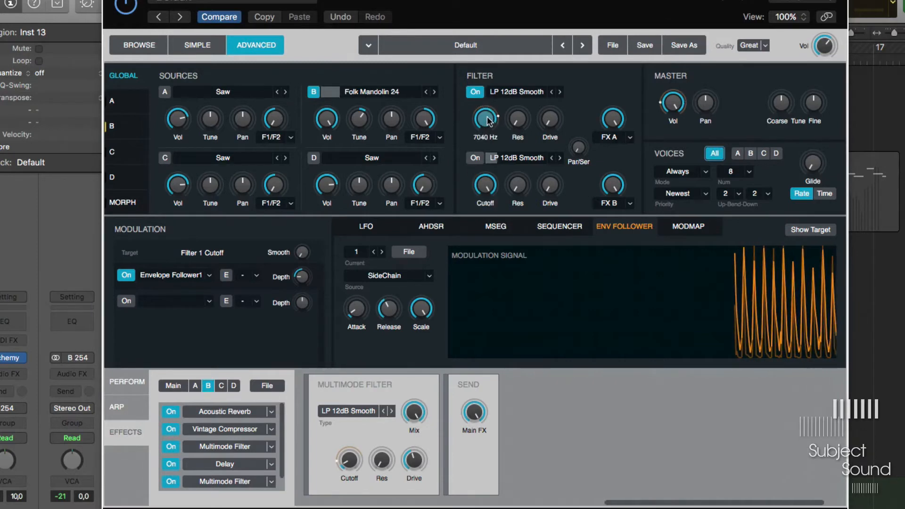
{"action": "mouse_move", "coordinate": [491, 129]}
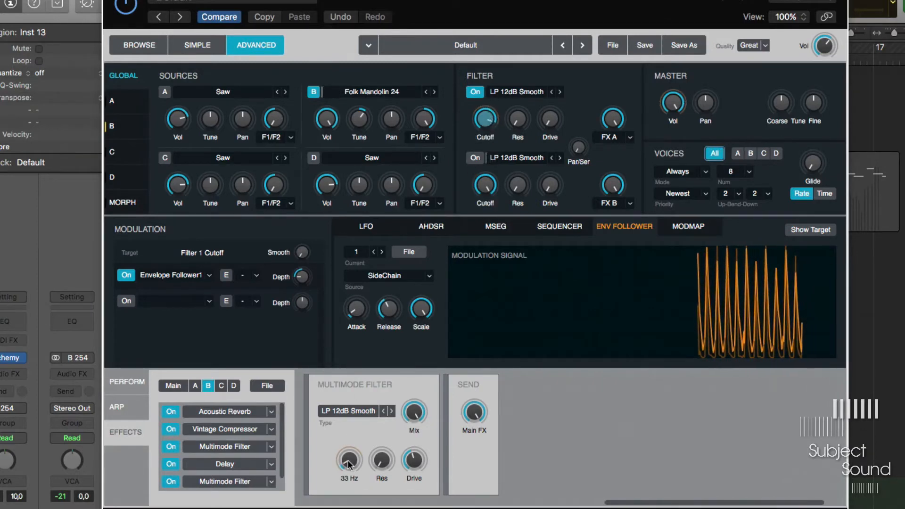
{"action": "left_click", "coordinate": [360, 455]}
{"action": "mouse_move", "coordinate": [299, 259]}
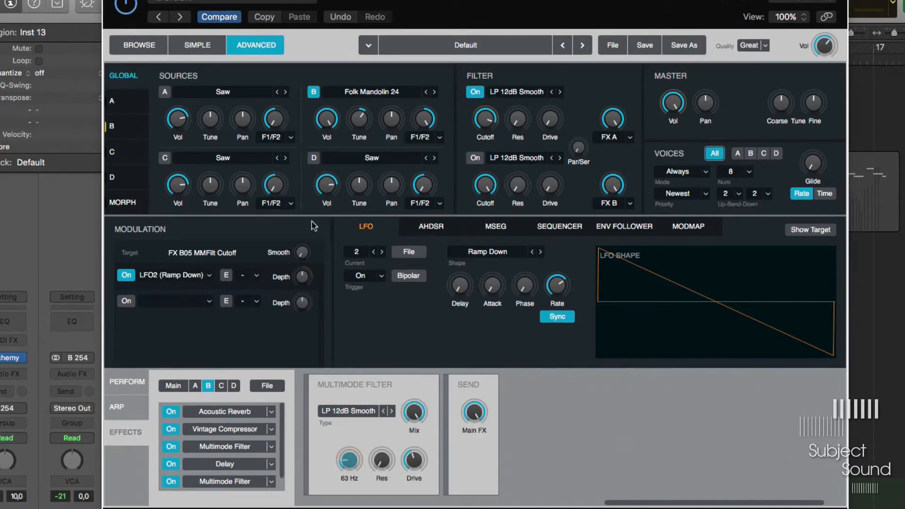
{"action": "right_click", "coordinate": [303, 278]}
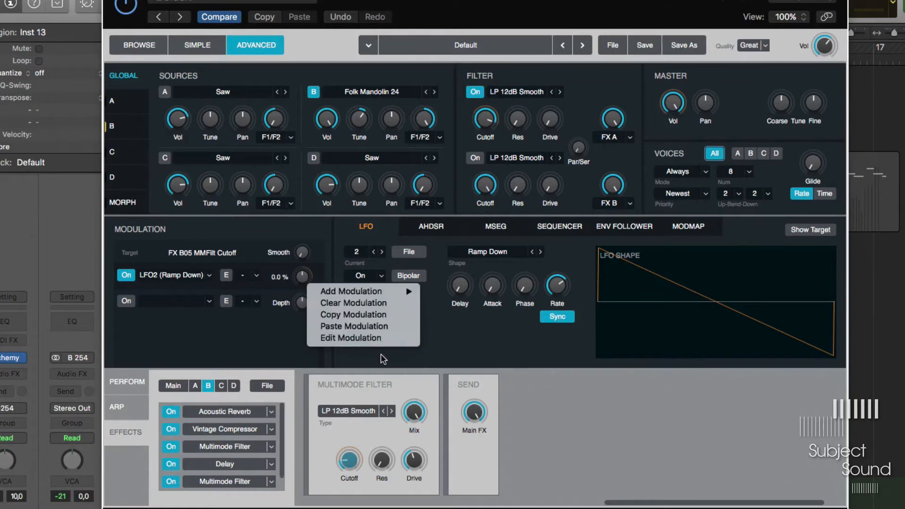
{"action": "left_click", "coordinate": [364, 338]}
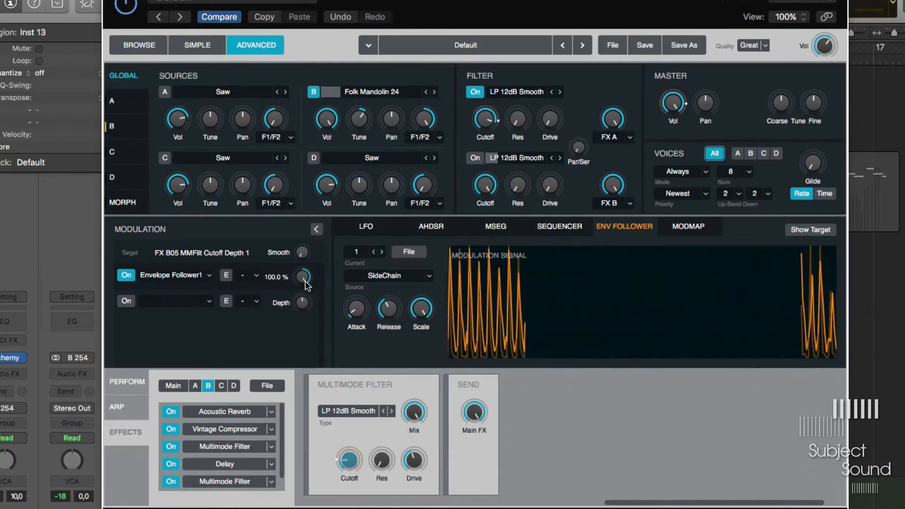
Replace the LFO depth modulator with a new Envelope Follower and set its audio source to SideChain.
{"action": "left_click", "coordinate": [203, 275]}
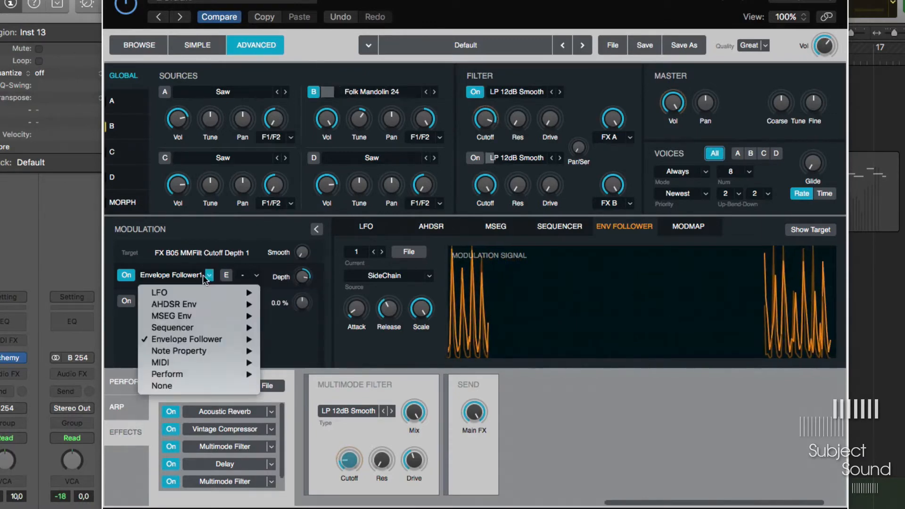
{"action": "mouse_move", "coordinate": [224, 340]}
{"action": "left_click", "coordinate": [285, 350]}
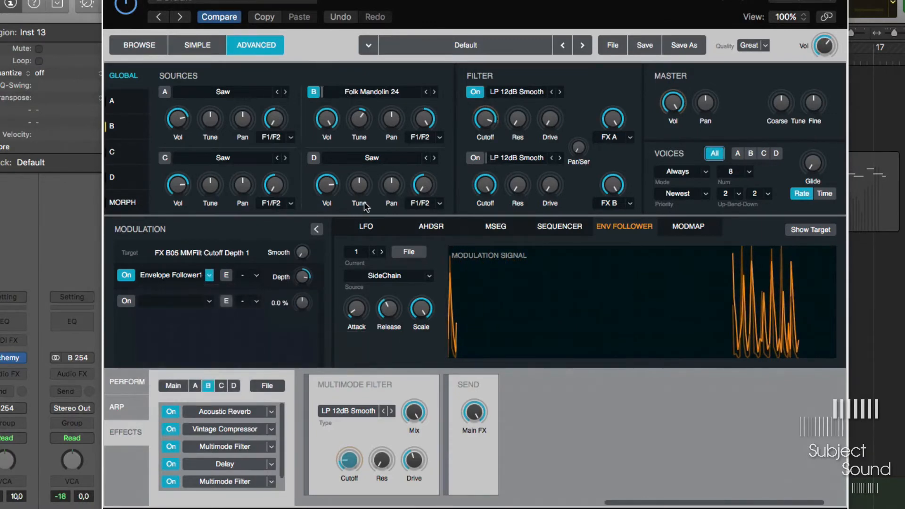
{"action": "left_click", "coordinate": [393, 275]}
{"action": "mouse_move", "coordinate": [398, 295]}
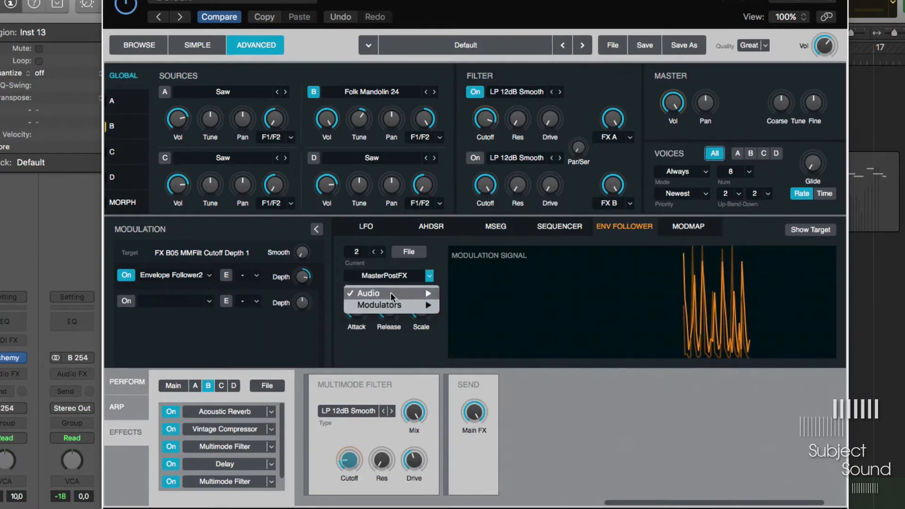
{"action": "left_click", "coordinate": [417, 297]}
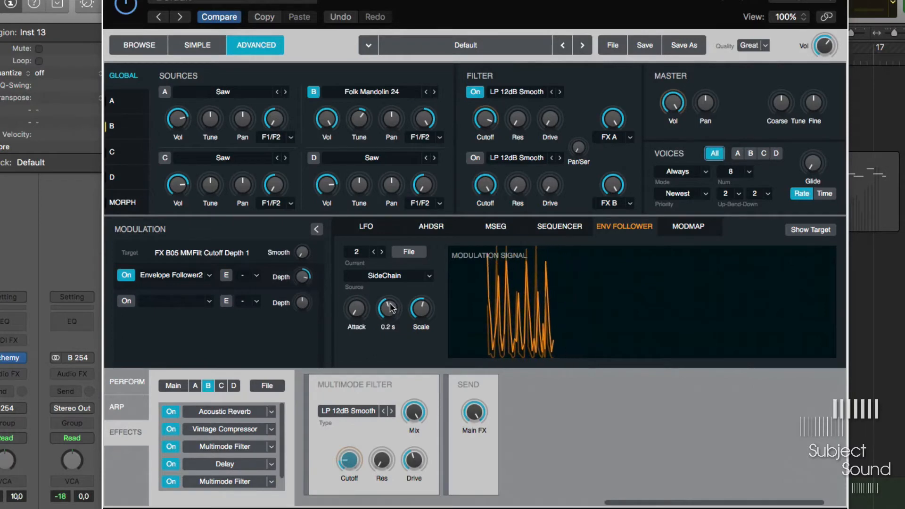
Tune Envelope Follower 2 with maximum scale, minimum attack and a release of 0.2 s.
{"action": "left_click_drag", "start_coordinate": [422, 307], "coordinate": [429, 273]}
{"action": "left_click_drag", "start_coordinate": [390, 320], "coordinate": [373, 347]}
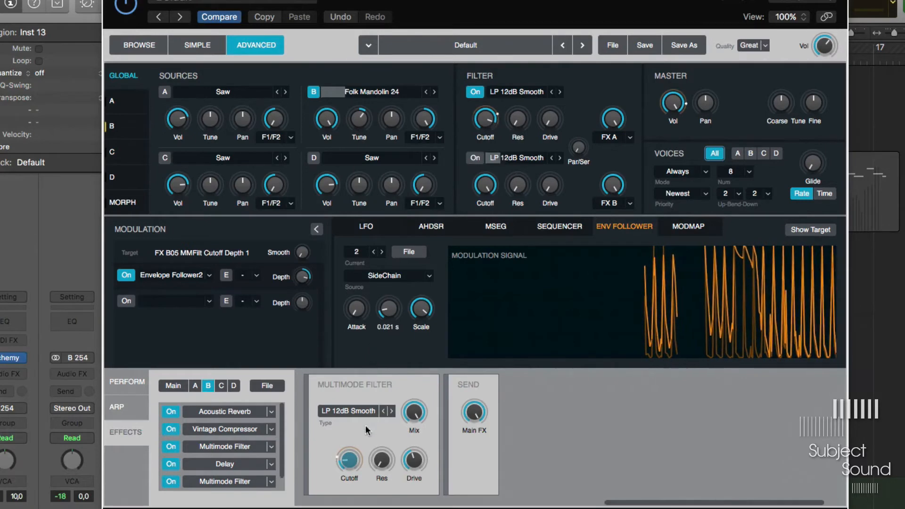
{"action": "left_click", "coordinate": [349, 461]}
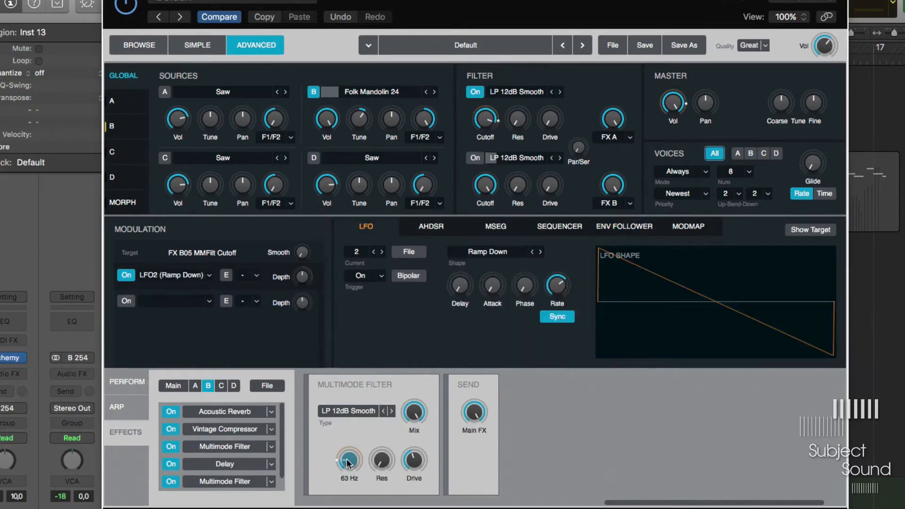
{"action": "right_click", "coordinate": [307, 277]}
{"action": "left_click", "coordinate": [356, 335]}
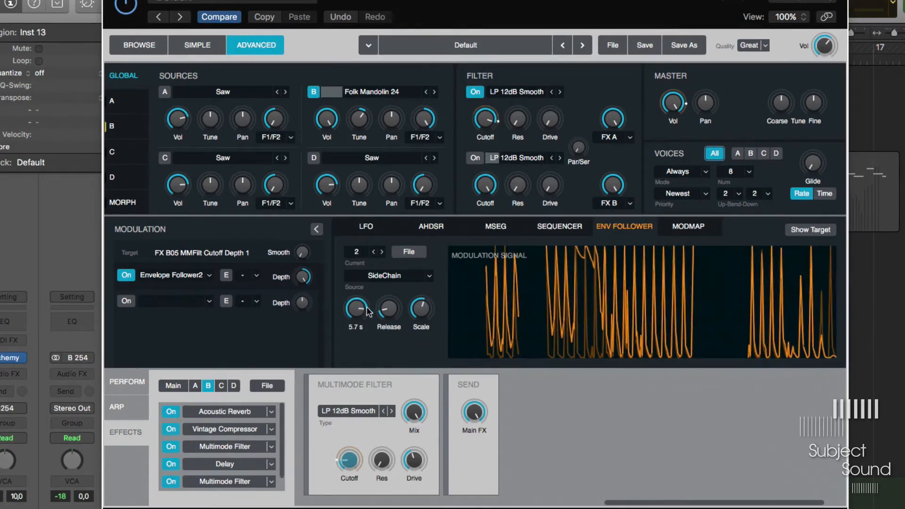
{"action": "left_click_drag", "start_coordinate": [356, 308], "coordinate": [435, 211]}
{"action": "left_click_drag", "start_coordinate": [386, 313], "coordinate": [387, 293]}
{"action": "left_click_drag", "start_coordinate": [359, 311], "coordinate": [366, 366]}
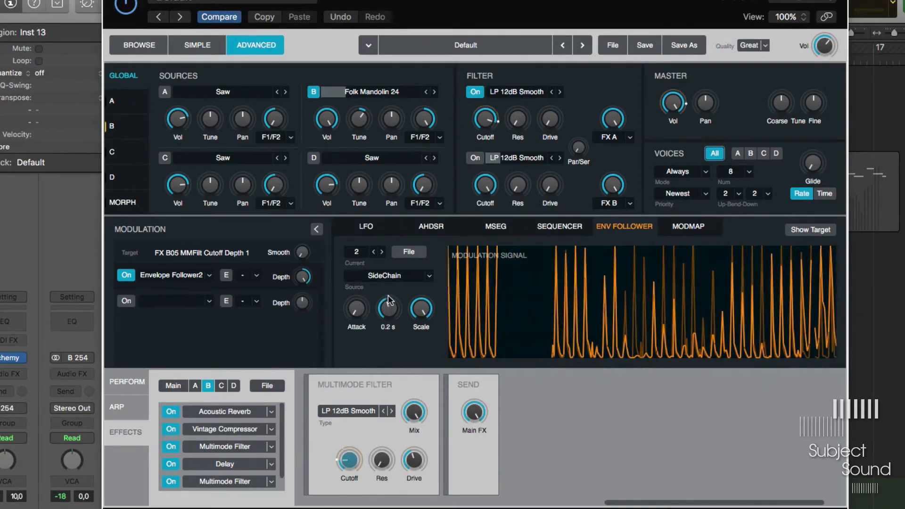
Open Filter 1's cutoff to 20000 Hz and give the last Multimode Filter a low cutoff with moderate resonance.
{"action": "left_click", "coordinate": [492, 123]}
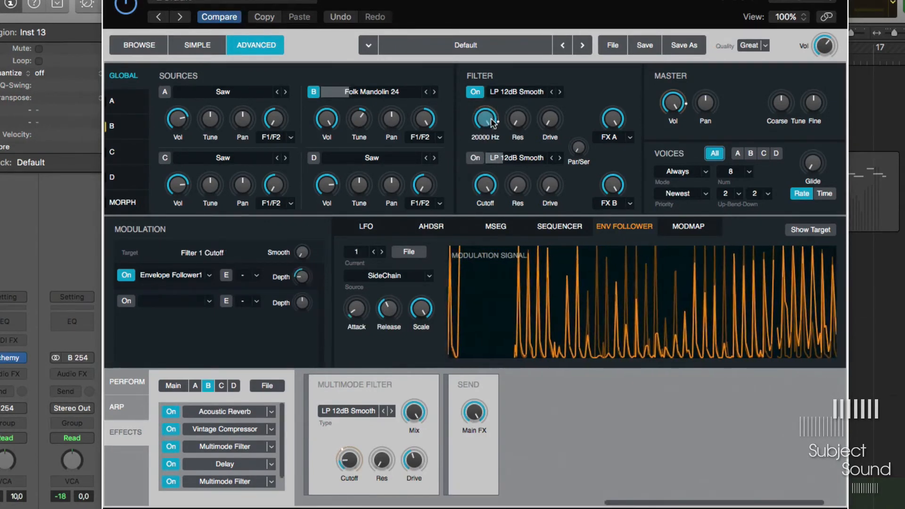
{"action": "left_click_drag", "start_coordinate": [352, 456], "coordinate": [369, 438]}
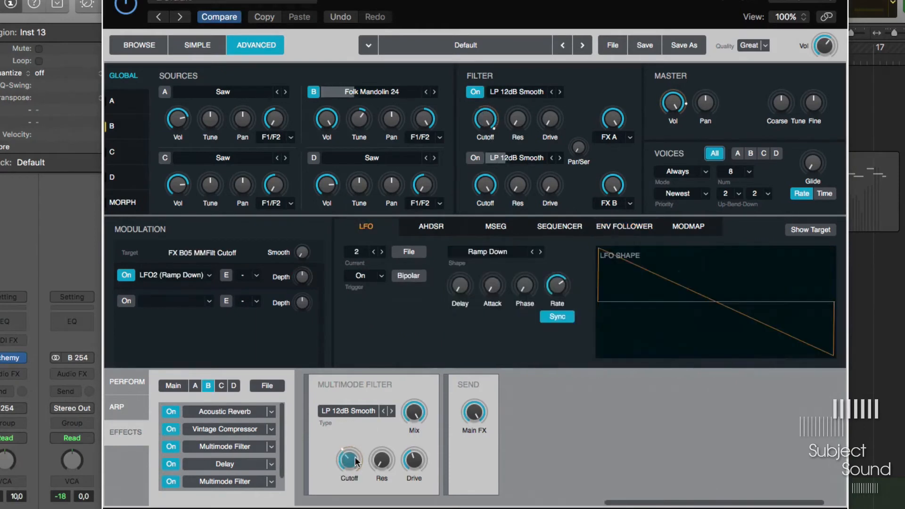
{"action": "left_click_drag", "start_coordinate": [419, 410], "coordinate": [384, 421]}
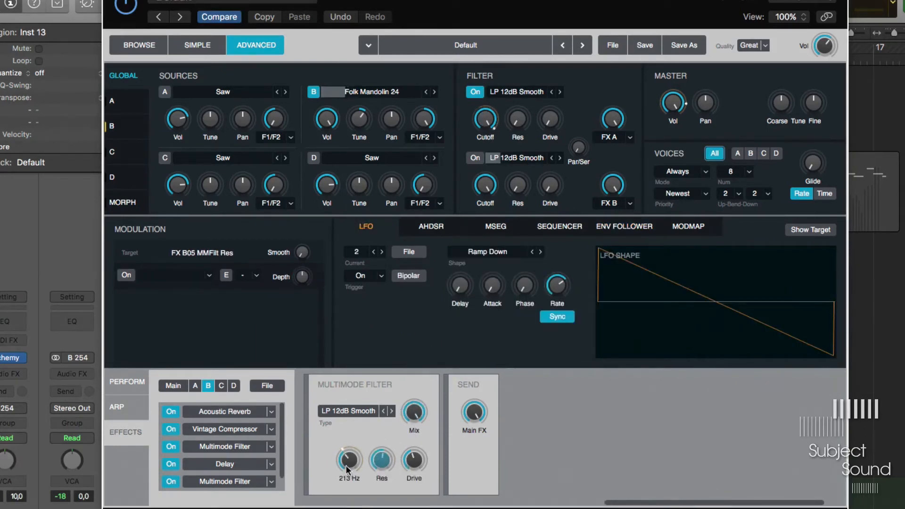
{"action": "left_click", "coordinate": [347, 466]}
{"action": "left_click", "coordinate": [377, 464]}
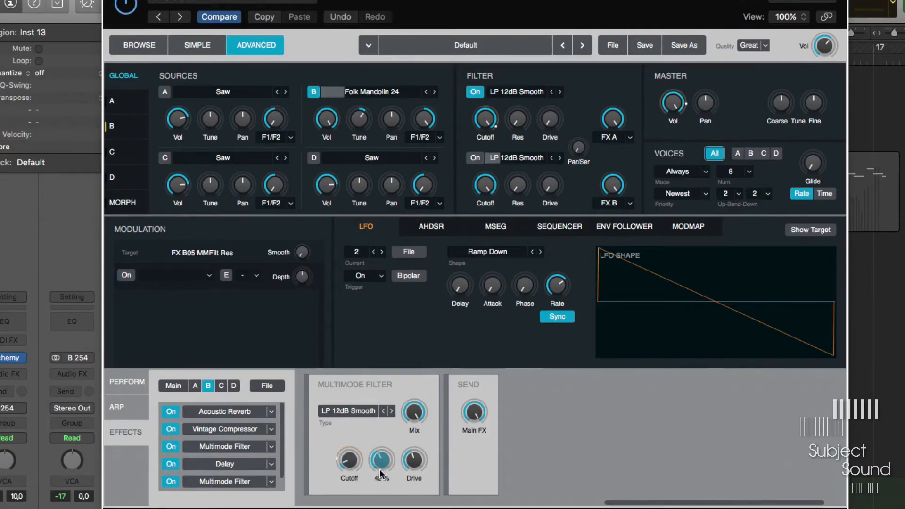
Reset source B's coarse tuning to zero and turn off its solo.
{"action": "left_click", "coordinate": [363, 116]}
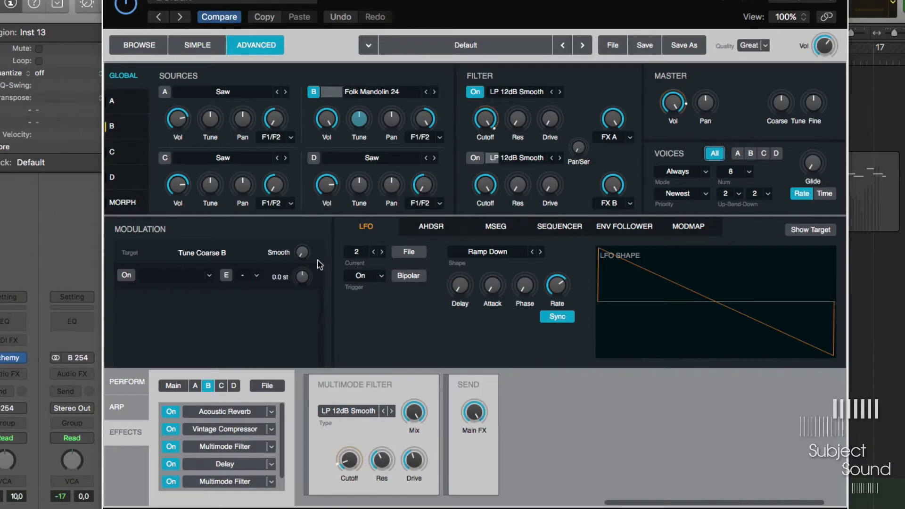
{"action": "left_click", "coordinate": [126, 126]}
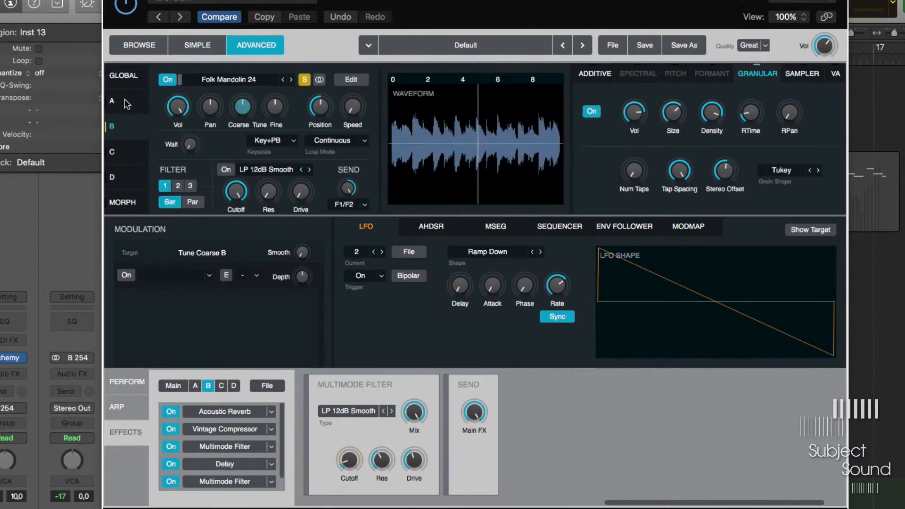
{"action": "left_click", "coordinate": [123, 79]}
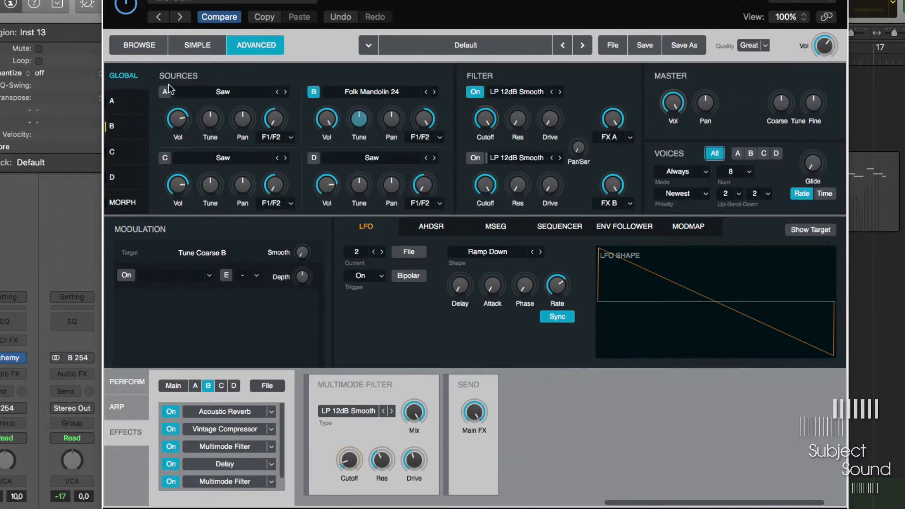
Turn on source A with the Saw wave and set its volume to about -13.5 dB.
{"action": "left_click_drag", "start_coordinate": [171, 113], "coordinate": [175, 137]}
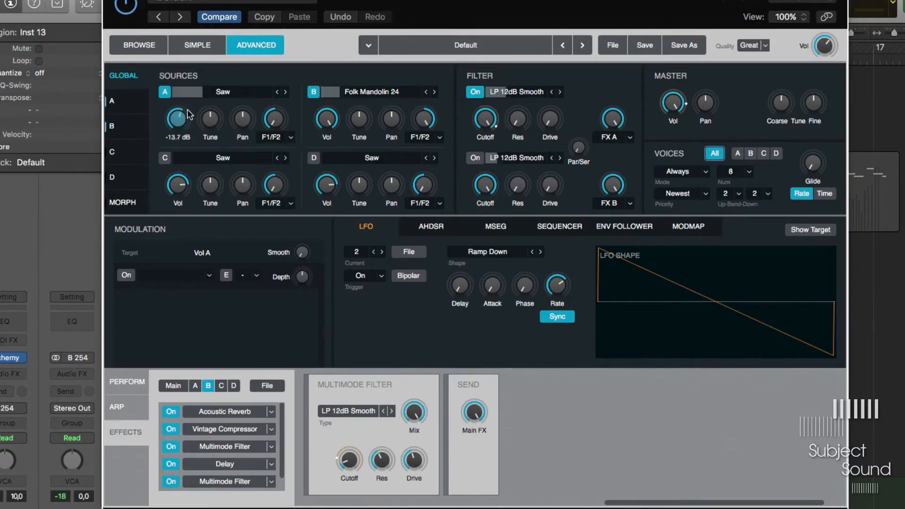
{"action": "left_click_drag", "start_coordinate": [187, 111], "coordinate": [192, 106]}
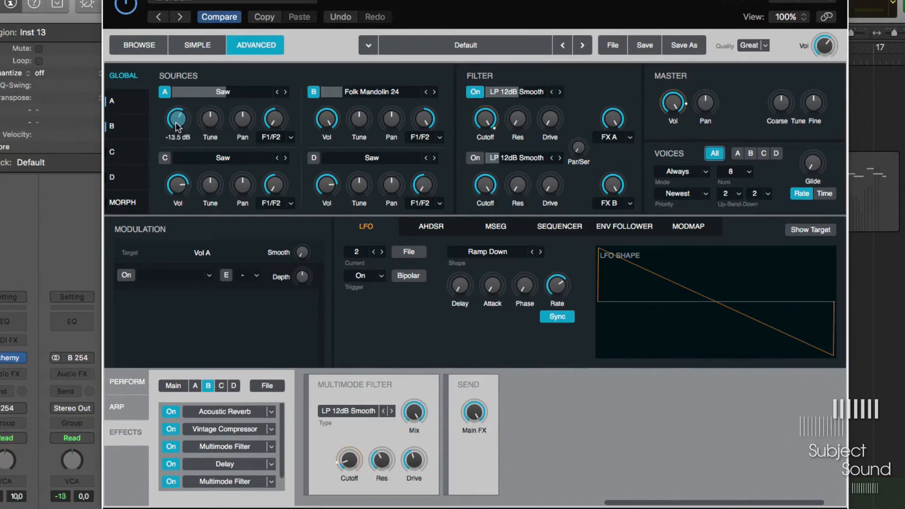
{"action": "left_click", "coordinate": [326, 120]}
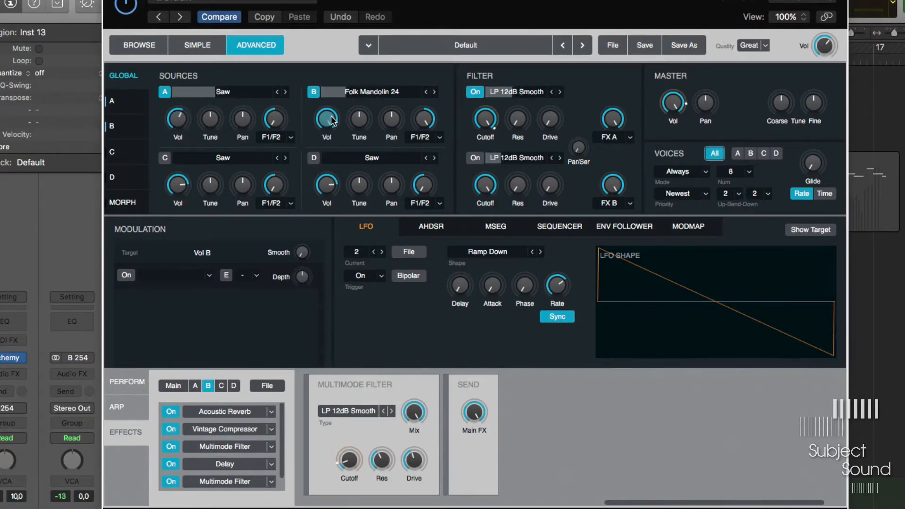
Move source B's position to the start of the mandolin sample and raise its coarse tuning.
{"action": "left_click", "coordinate": [129, 125]}
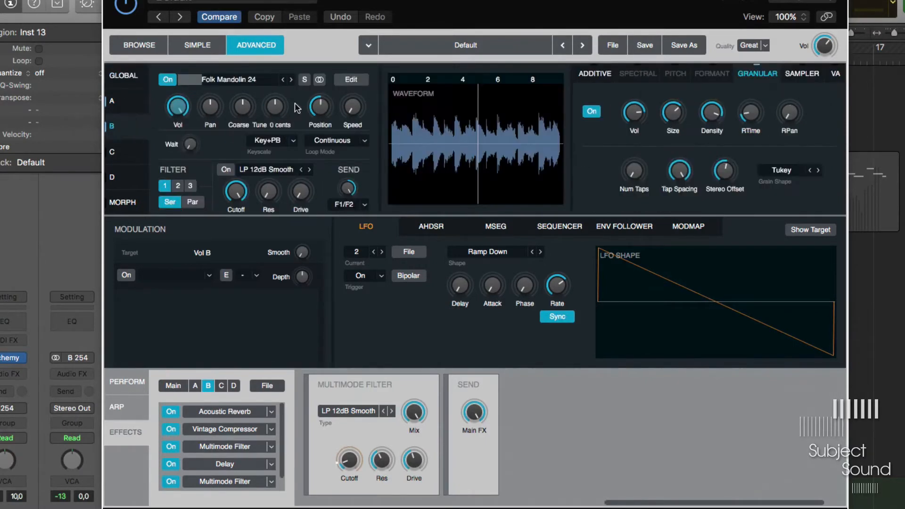
{"action": "left_click", "coordinate": [321, 107]}
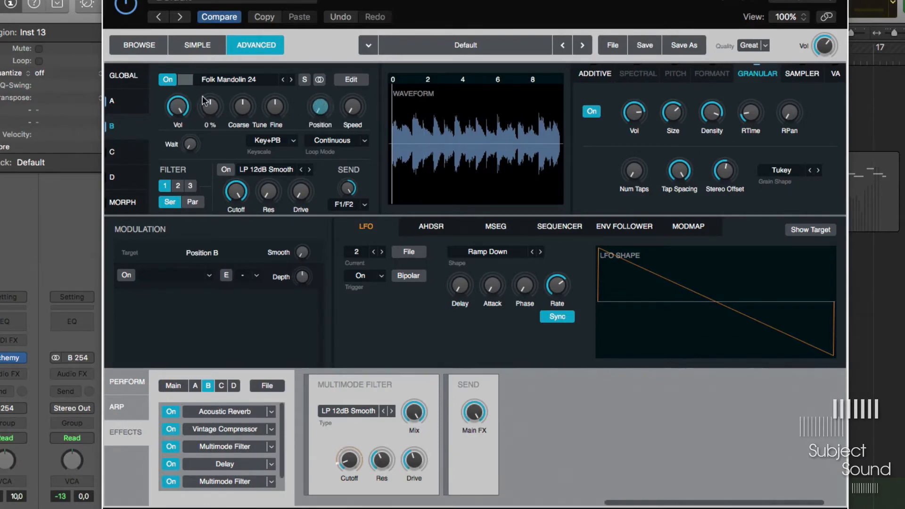
{"action": "left_click_drag", "start_coordinate": [242, 107], "coordinate": [244, 66]}
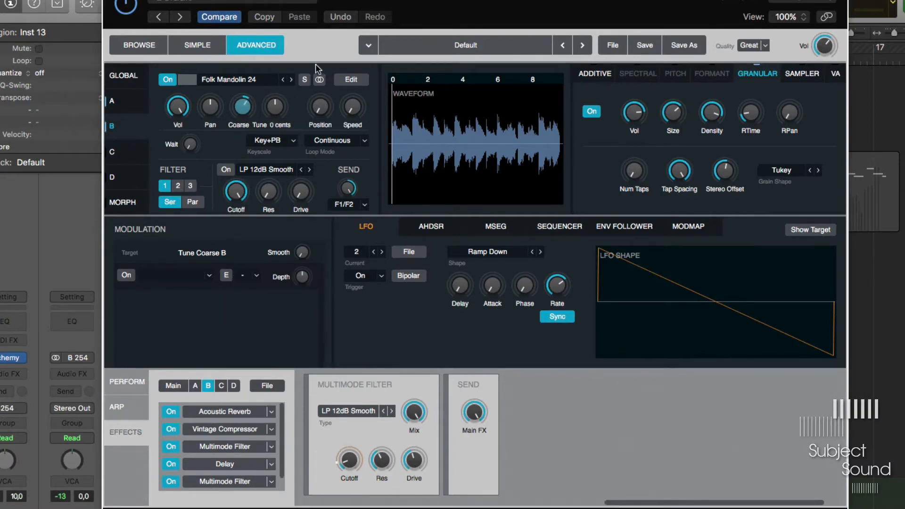
Turn source B's granular Size, Density and RTime down to minimum and centre its Stereo Offset.
{"action": "left_click", "coordinate": [711, 112]}
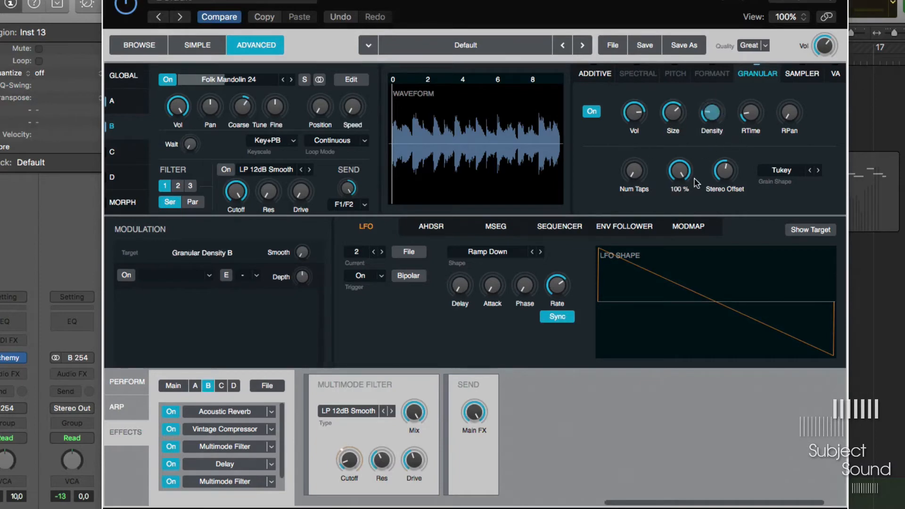
{"action": "left_click_drag", "start_coordinate": [674, 116], "coordinate": [670, 186]}
{"action": "left_click_drag", "start_coordinate": [704, 112], "coordinate": [725, 180]}
{"action": "left_click", "coordinate": [665, 115]}
{"action": "left_click", "coordinate": [751, 113]}
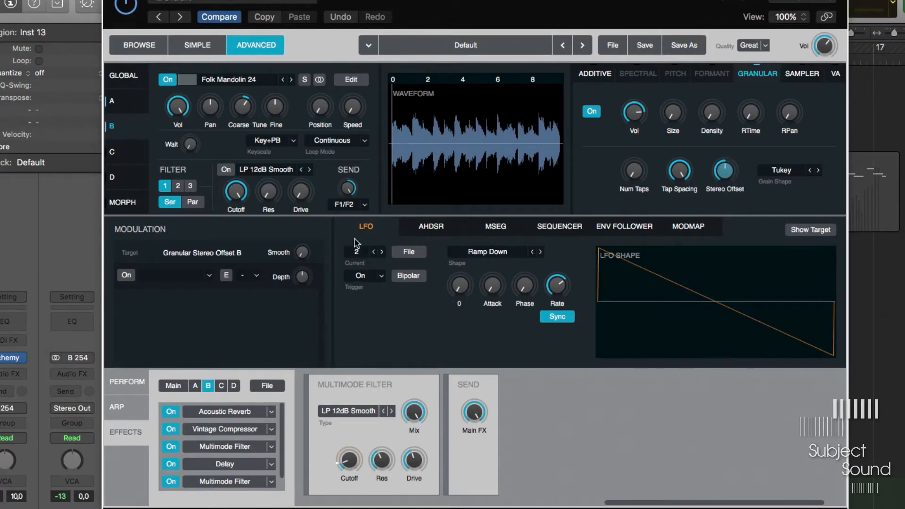
Raise the volume of source A's Saw oscillator and set its unison voice number to 6.
{"action": "left_click", "coordinate": [129, 110]}
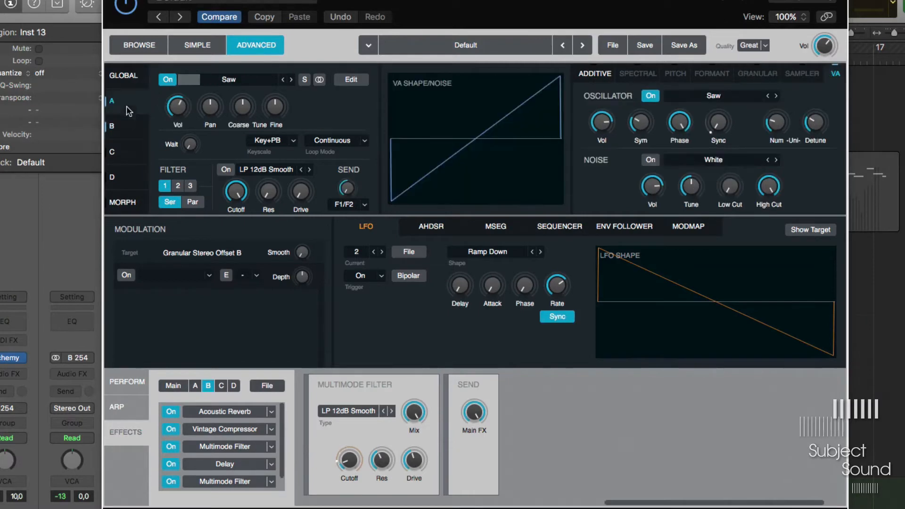
{"action": "left_click_drag", "start_coordinate": [183, 112], "coordinate": [195, 93]}
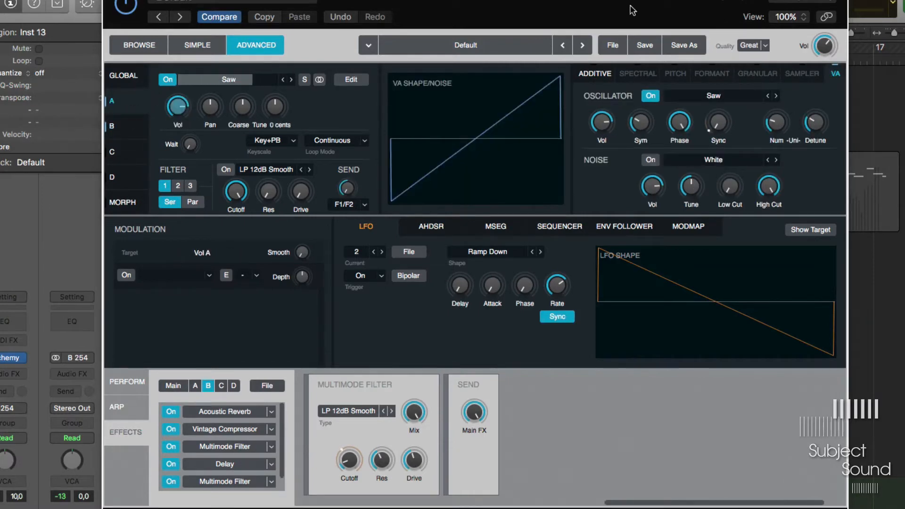
{"action": "left_click", "coordinate": [777, 109]}
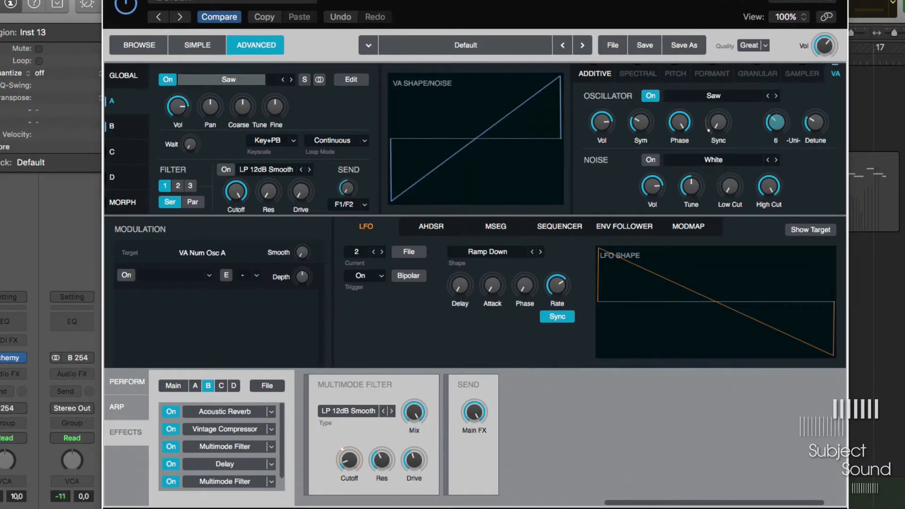
Hide the Alchemy window, then mute the Analog Drum Machine 21 track and take it out of solo.
{"action": "left_click_drag", "start_coordinate": [729, 1], "coordinate": [848, 1]}
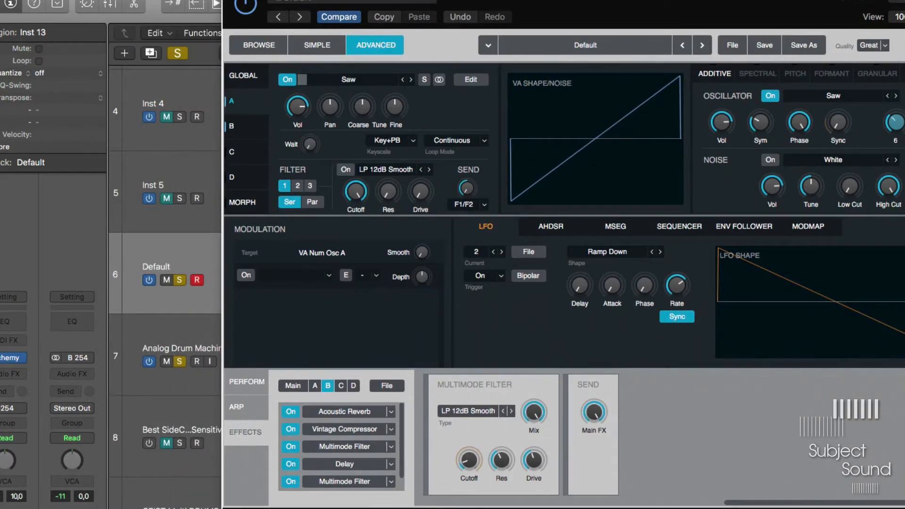
{"action": "key", "text": "super+w"}
{"action": "scroll", "coordinate": [431, 224], "scroll_direction": "down", "scroll_amount": 4}
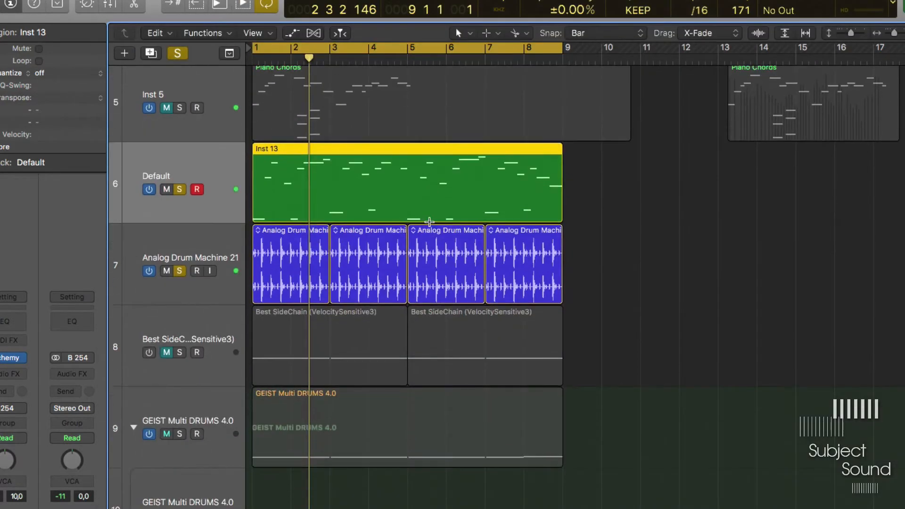
{"action": "key", "text": "super+Up"}
{"action": "key", "text": "super+Up"}
{"action": "key", "text": "t"}
{"action": "key", "text": "t"}
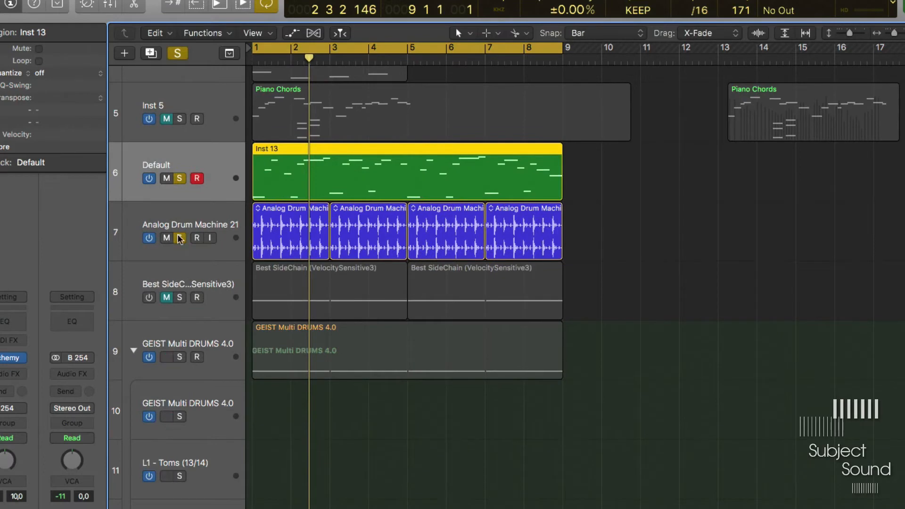
{"action": "left_click", "coordinate": [180, 238]}
{"action": "left_click", "coordinate": [208, 220]}
Solo the GEIST Multi DRUMS 4.0 instrument track and its drum outputs, and play them with the Default synth track.
{"action": "scroll", "coordinate": [208, 220], "scroll_direction": "down", "scroll_amount": 3}
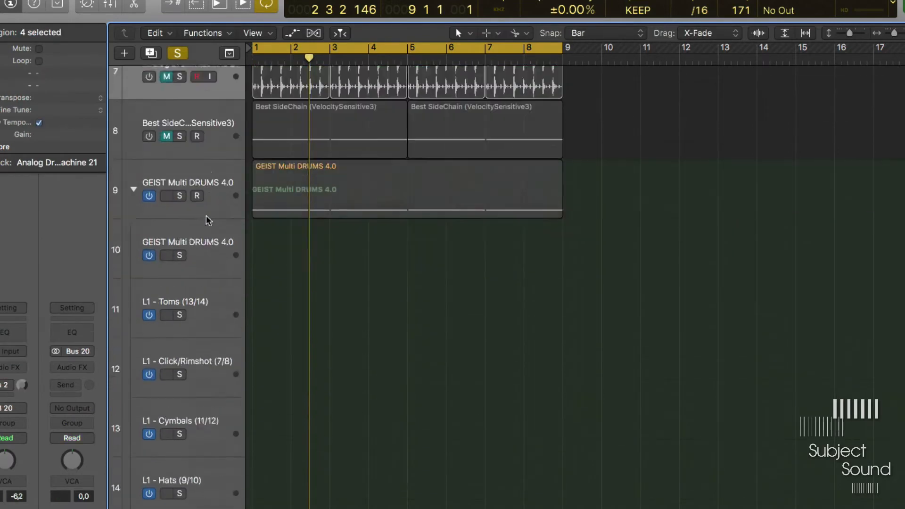
{"action": "scroll", "coordinate": [208, 220], "scroll_direction": "down", "scroll_amount": 1}
{"action": "left_click", "coordinate": [224, 158]}
{"action": "left_click", "coordinate": [180, 175]}
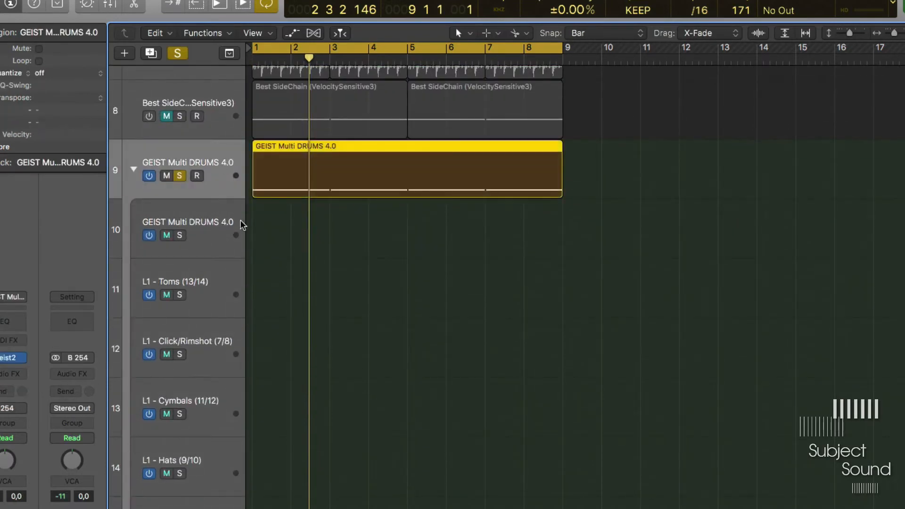
{"action": "scroll", "coordinate": [241, 225], "scroll_direction": "up", "scroll_amount": 4}
{"action": "left_click", "coordinate": [179, 462]}
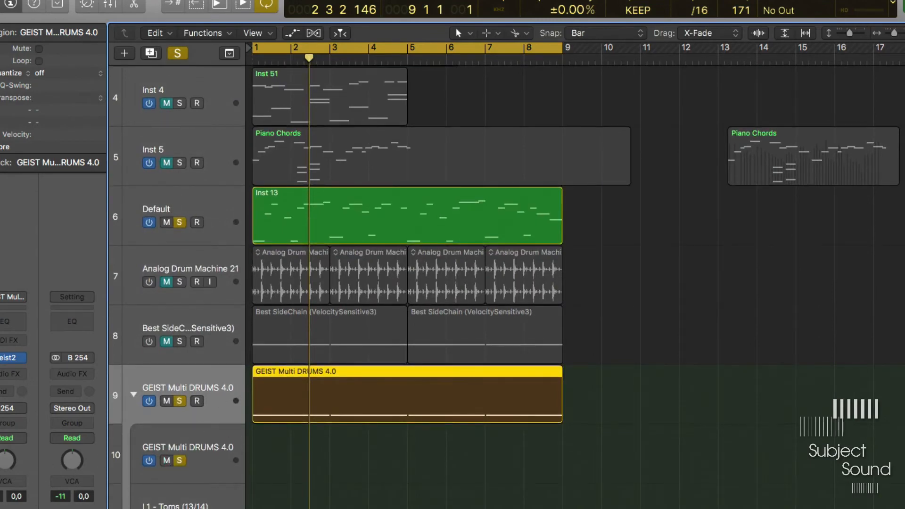
{"action": "key", "text": "space"}
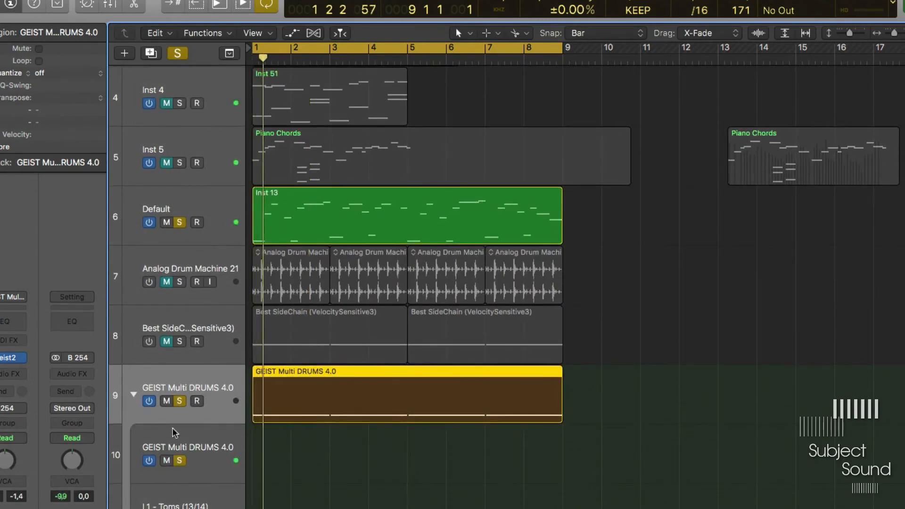
{"action": "left_click", "coordinate": [232, 208]}
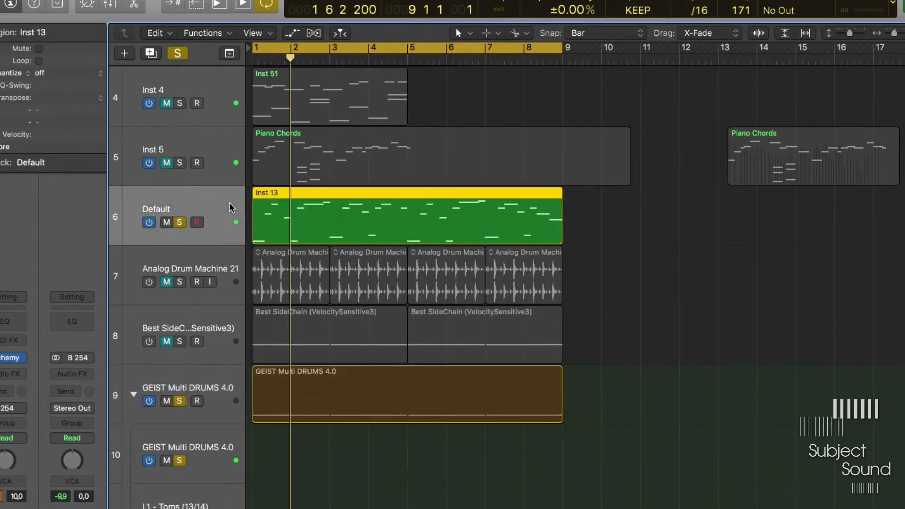
Mute the GEIST Multi DRUMS 4.0 track and unmute the Best SideChain (VelocitySensitive3) track to audition it with the synth.
{"action": "left_click", "coordinate": [215, 341]}
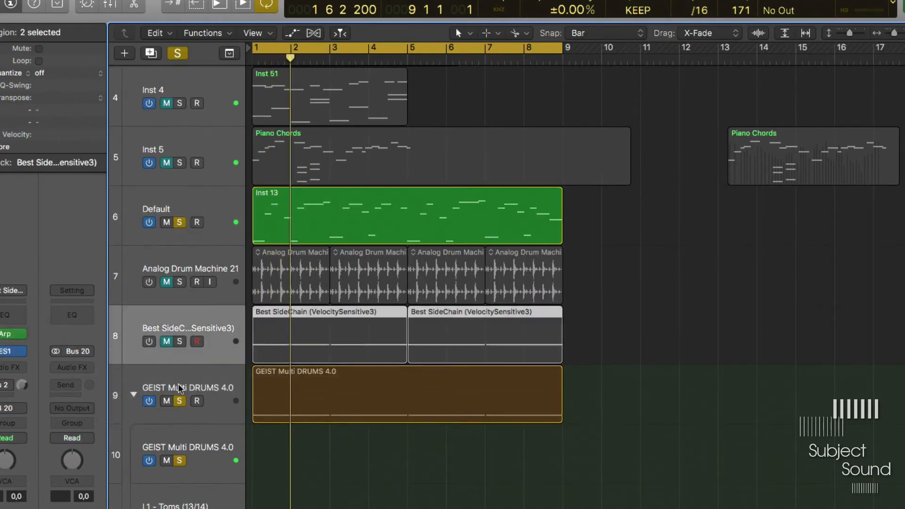
{"action": "left_click", "coordinate": [167, 401]}
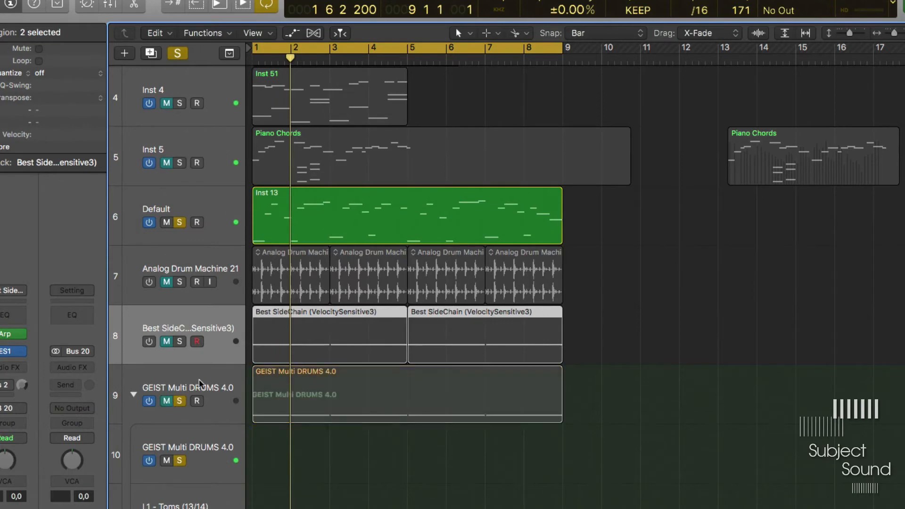
{"action": "left_click", "coordinate": [182, 380]}
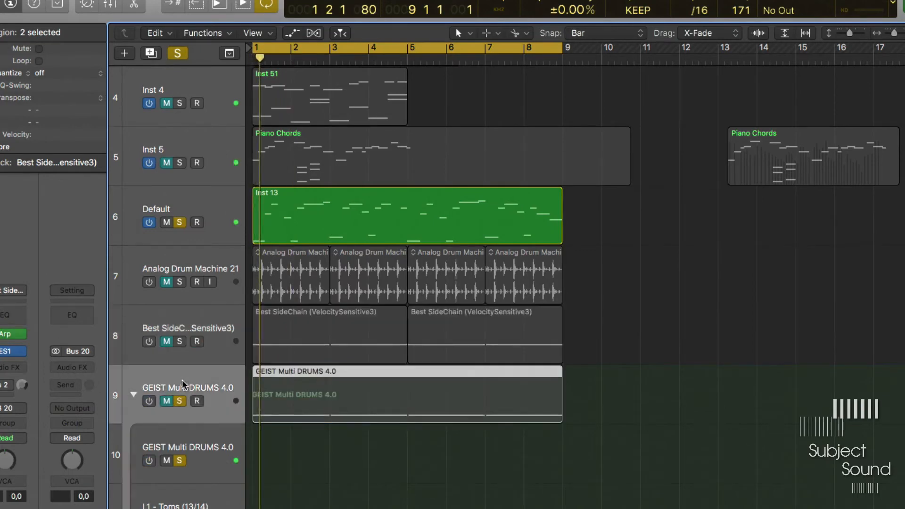
{"action": "key", "text": "space"}
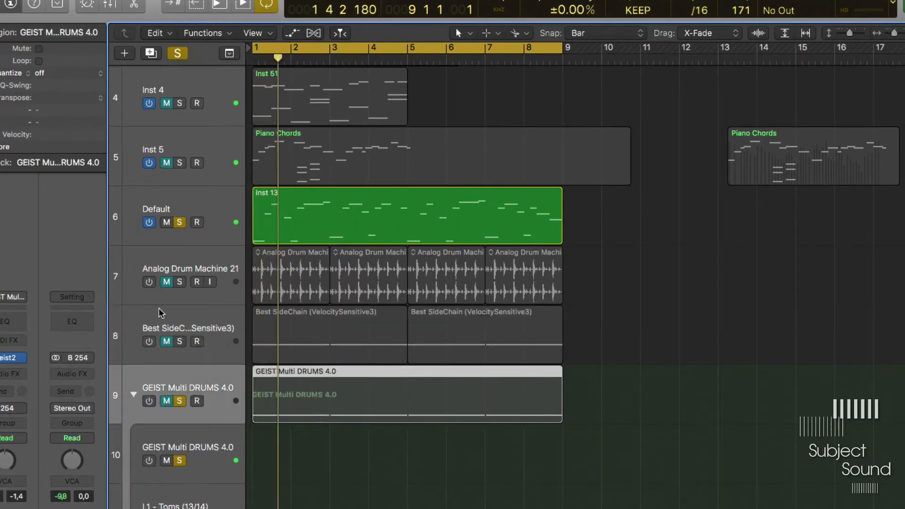
{"action": "left_click", "coordinate": [166, 342]}
{"action": "left_click", "coordinate": [199, 323]}
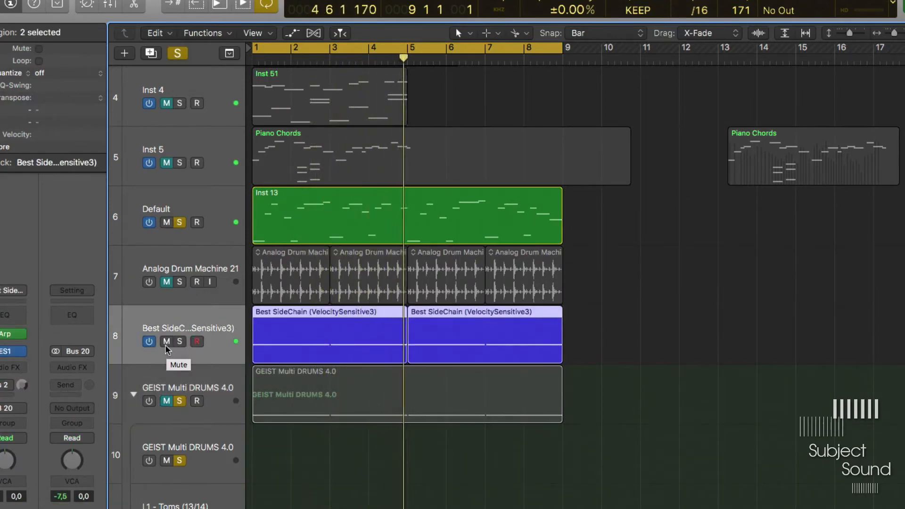
Open the sidechain track's Arpeggiator, try several note rates ending on 1/4, and hide the plug-in windows.
{"action": "left_click", "coordinate": [4, 335]}
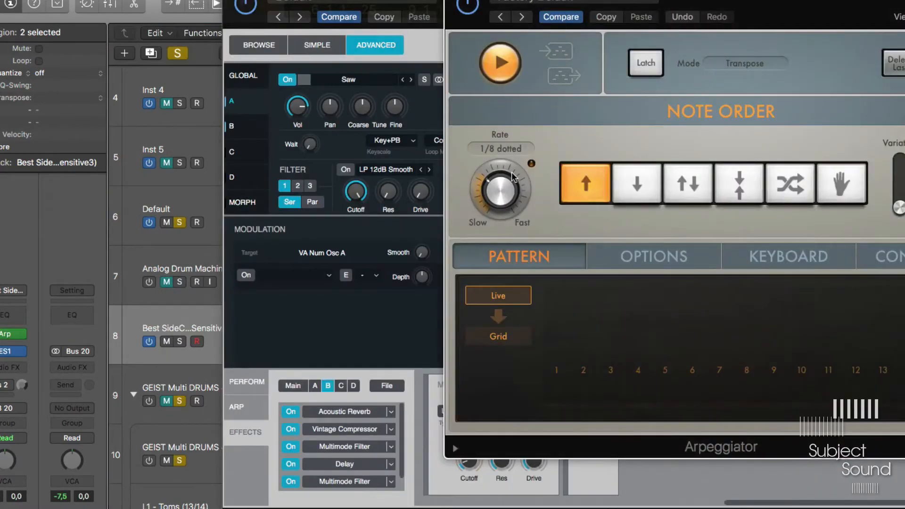
{"action": "left_click_drag", "start_coordinate": [513, 177], "coordinate": [516, 144]}
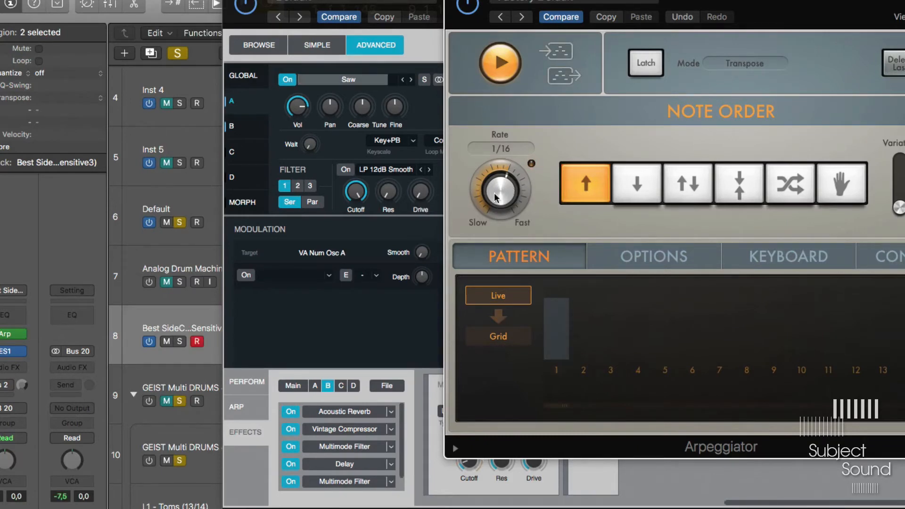
{"action": "left_click_drag", "start_coordinate": [495, 197], "coordinate": [514, 124]}
{"action": "left_click_drag", "start_coordinate": [509, 191], "coordinate": [500, 207]}
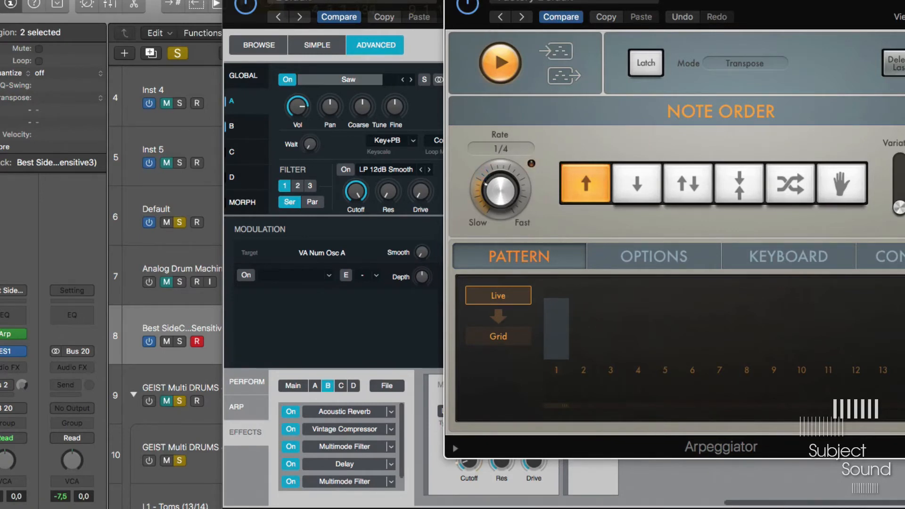
{"action": "left_click", "coordinate": [454, 0]}
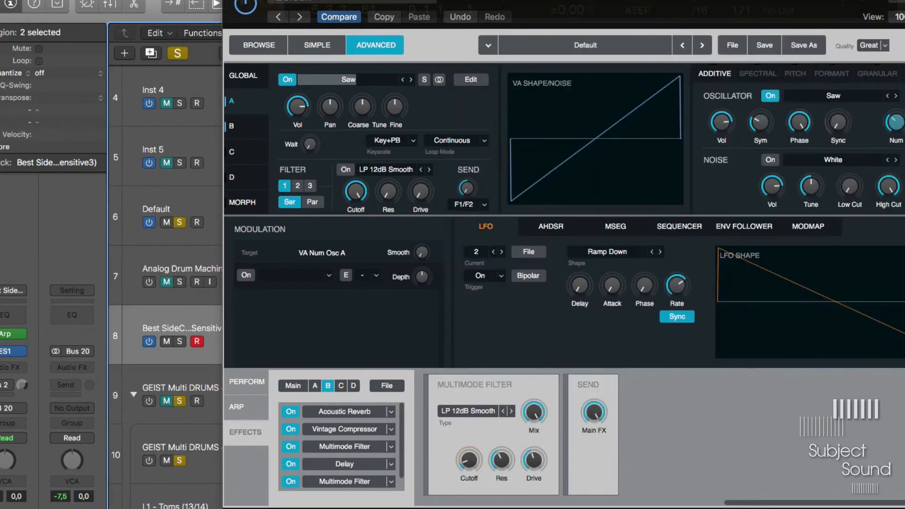
{"action": "key", "text": "v"}
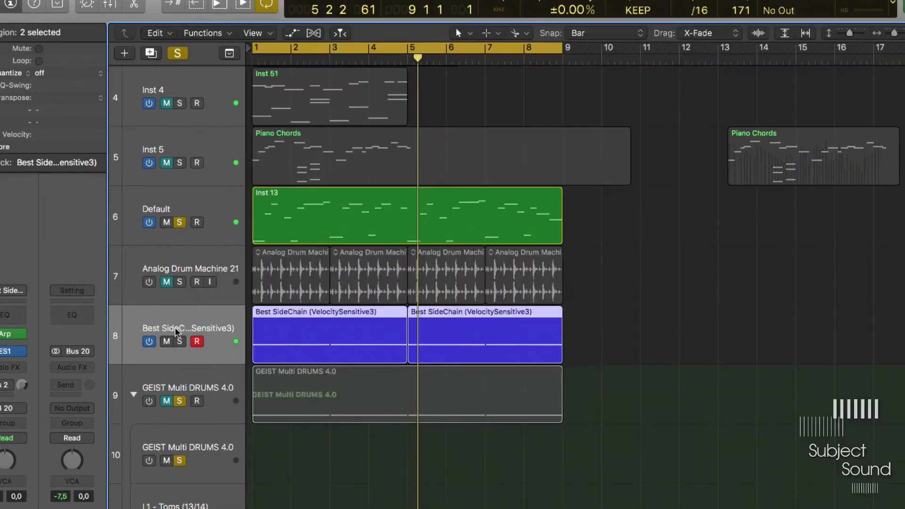
Mute the Best SideChain track and switch the GEIST Multi DRUMS 4.0 track back on.
{"action": "left_click", "coordinate": [166, 344]}
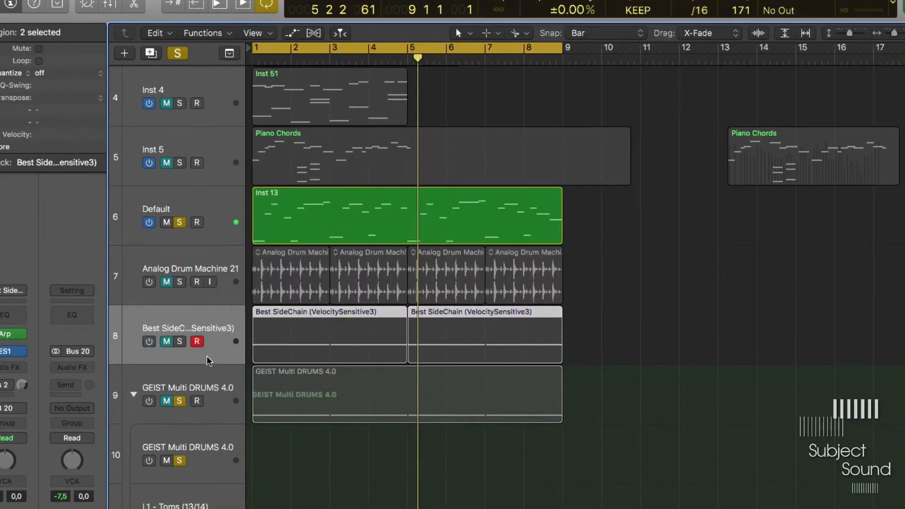
{"action": "left_click", "coordinate": [201, 379]}
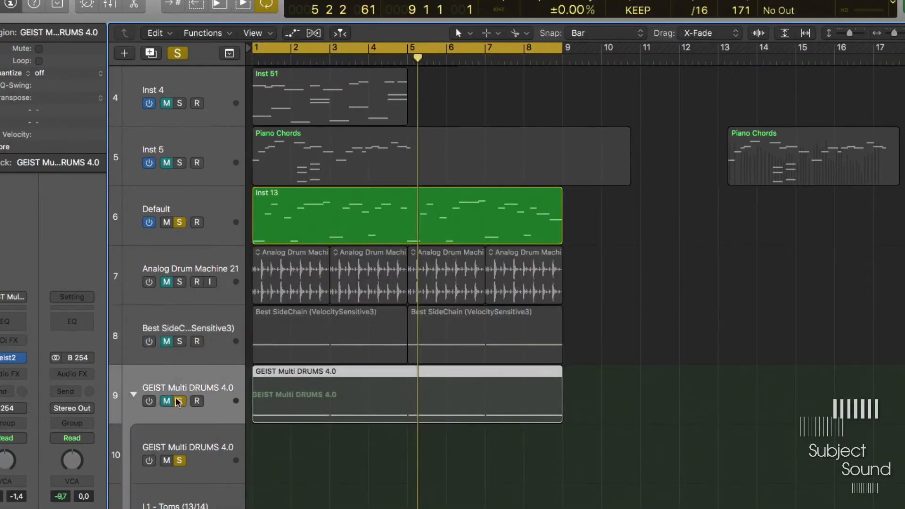
{"action": "left_click", "coordinate": [149, 400]}
Take the Default synth track out of solo and play the GEIST drums on their own.
{"action": "scroll", "coordinate": [194, 281], "scroll_direction": "down", "scroll_amount": 3}
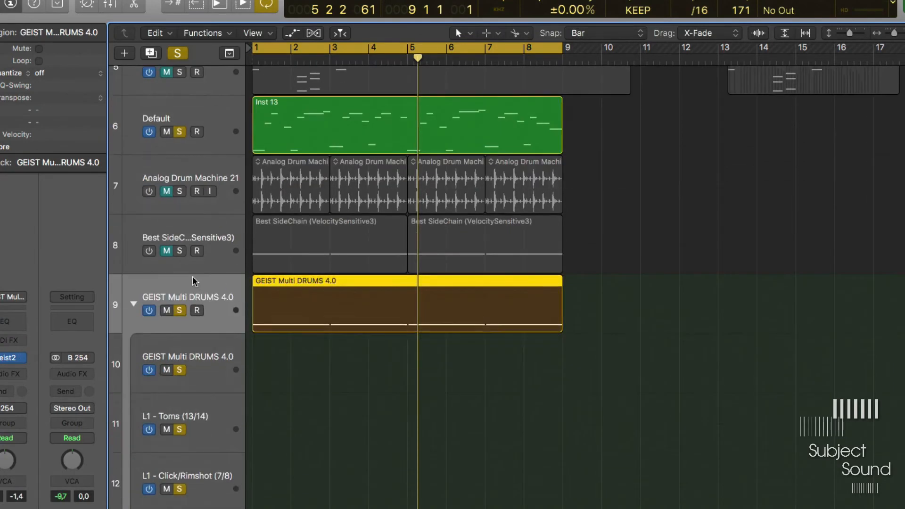
{"action": "scroll", "coordinate": [242, 364], "scroll_direction": "down", "scroll_amount": 5}
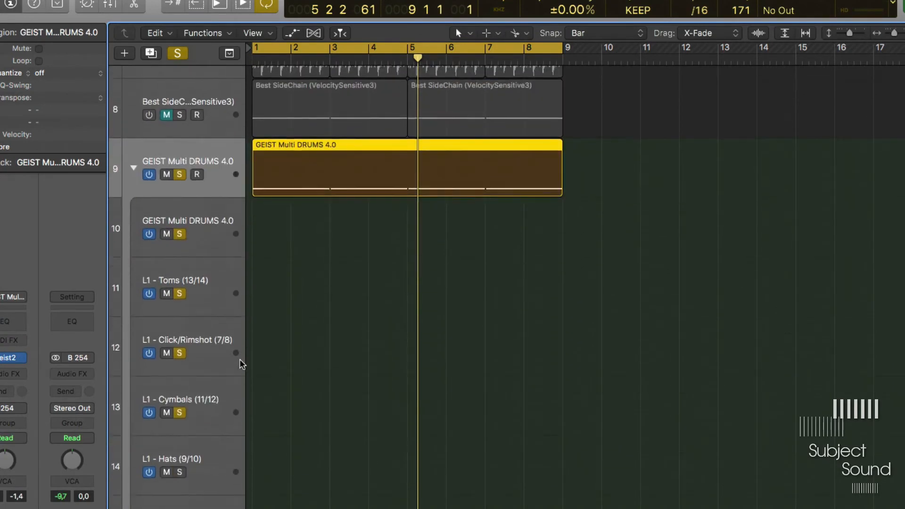
{"action": "left_click", "coordinate": [217, 228]}
{"action": "left_click", "coordinate": [211, 390]}
{"action": "scroll", "coordinate": [211, 390], "scroll_direction": "down", "scroll_amount": 5}
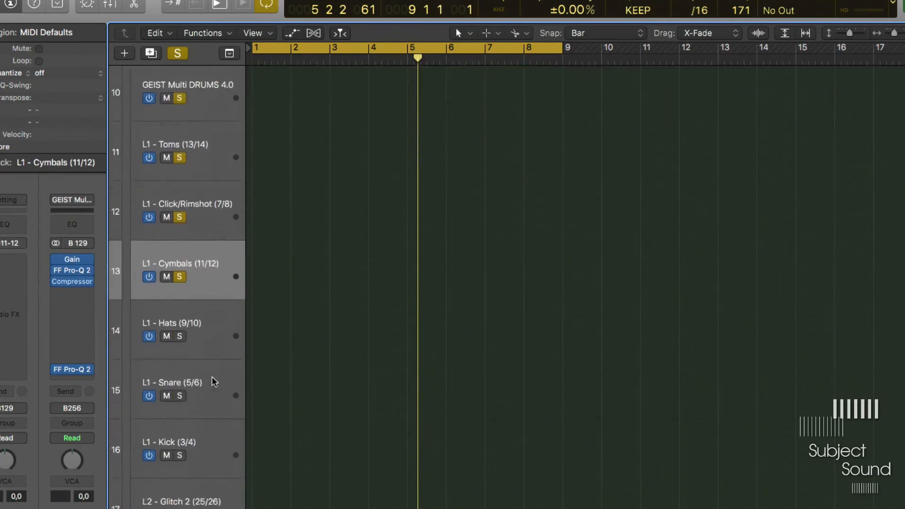
{"action": "scroll", "coordinate": [271, 219], "scroll_direction": "up", "scroll_amount": 12}
{"action": "left_click", "coordinate": [181, 224]}
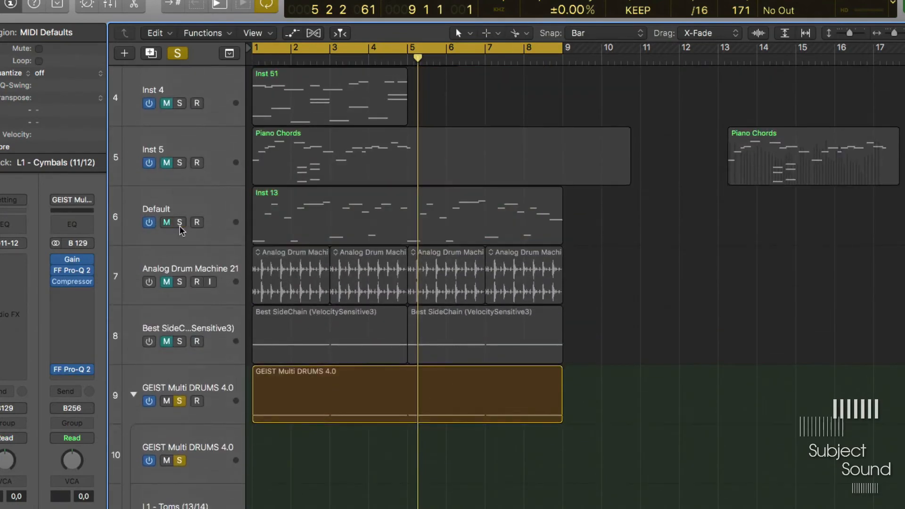
{"action": "key", "text": "space"}
Find the L1 - Snare (5/6) output among the drum tracks and solo it.
{"action": "scroll", "coordinate": [243, 345], "scroll_direction": "down", "scroll_amount": 10}
{"action": "left_click", "coordinate": [234, 410]}
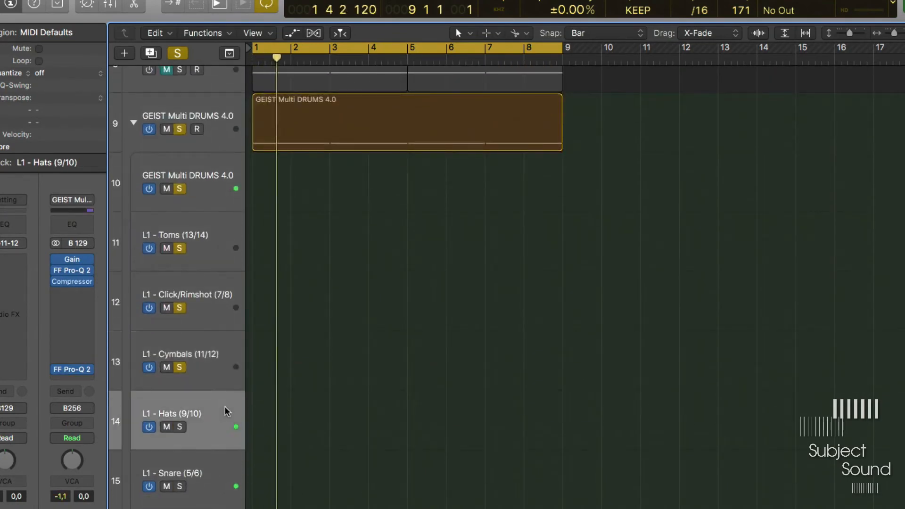
{"action": "scroll", "coordinate": [226, 406], "scroll_direction": "down", "scroll_amount": 8}
{"action": "left_click", "coordinate": [218, 304]}
{"action": "left_click", "coordinate": [207, 271]}
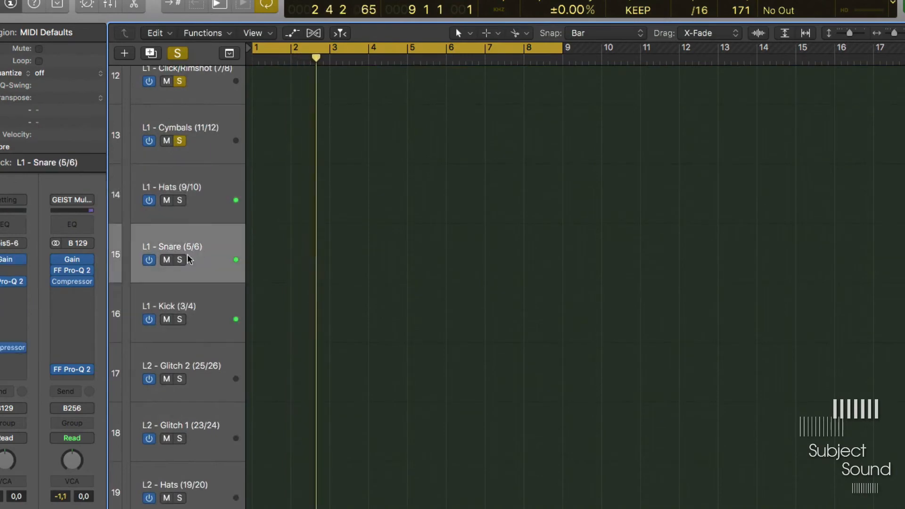
{"action": "left_click", "coordinate": [179, 259]}
Add a send to Bus 20 on the L1 - Snare (5/6) channel.
{"action": "scroll", "coordinate": [207, 278], "scroll_direction": "up", "scroll_amount": 4}
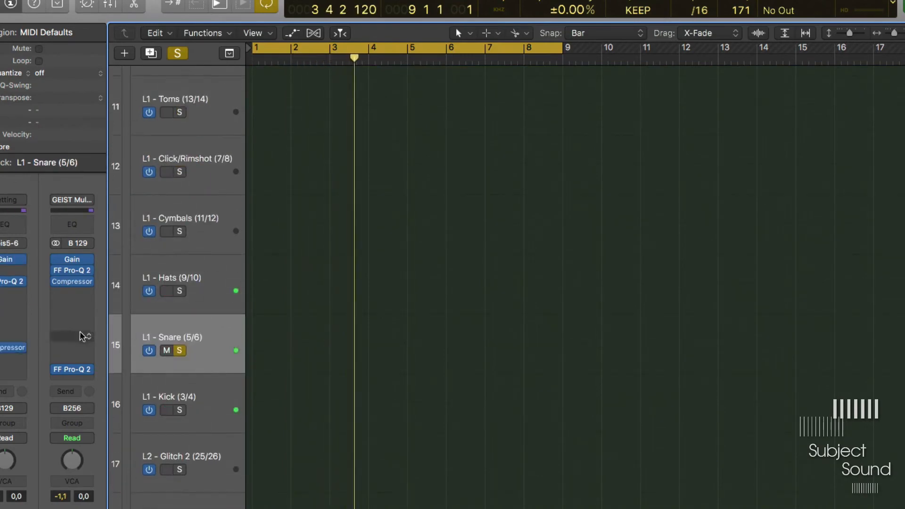
{"action": "left_click", "coordinate": [9, 393]}
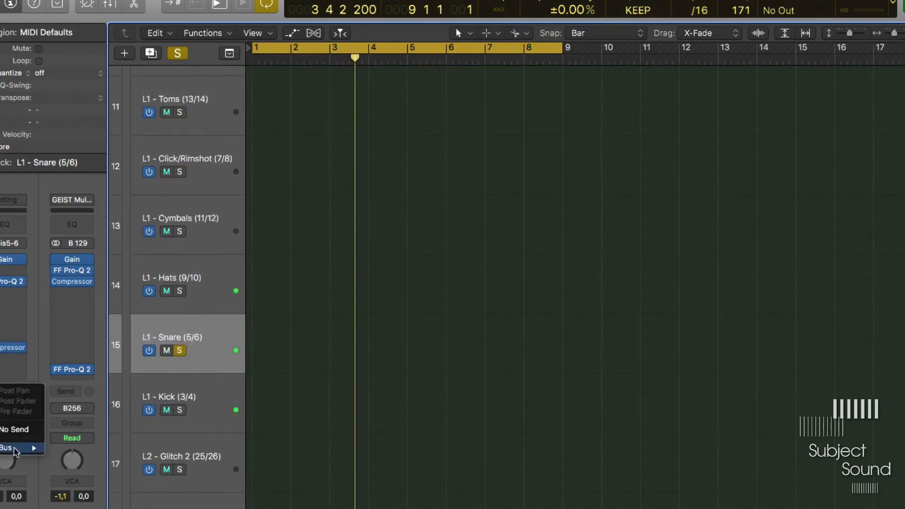
{"action": "mouse_move", "coordinate": [21, 448]}
{"action": "left_click", "coordinate": [140, 437]}
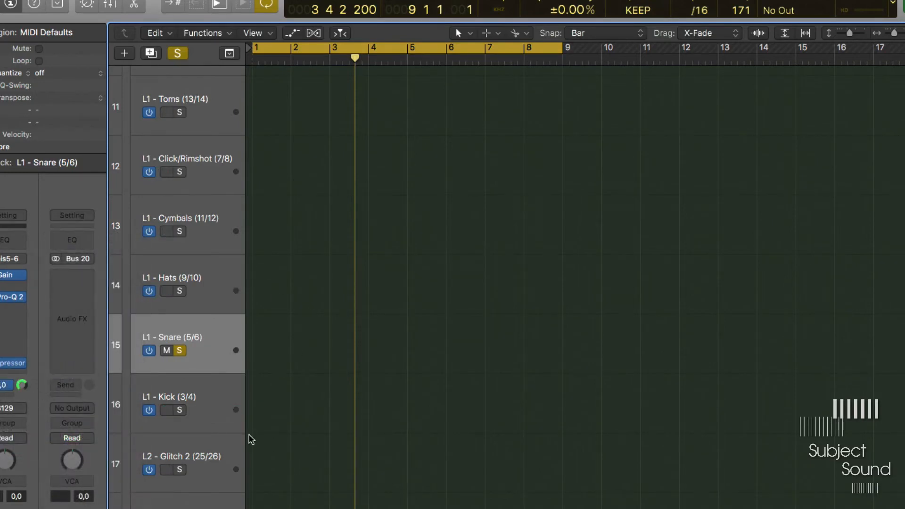
Select the L1 - Kick (3/4) output and take the L1 - Snare (5/6) output out of solo.
{"action": "left_click", "coordinate": [207, 406]}
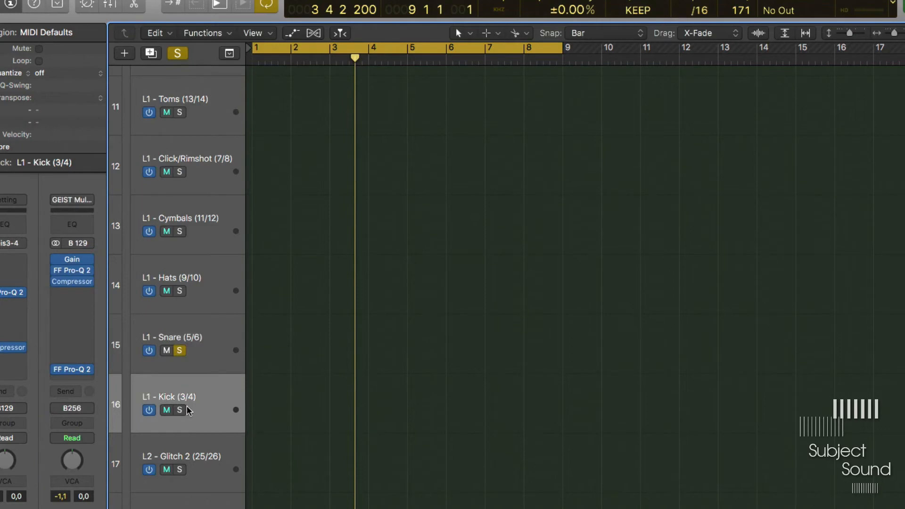
{"action": "scroll", "coordinate": [215, 384], "scroll_direction": "up", "scroll_amount": 3}
{"action": "left_click", "coordinate": [180, 486]}
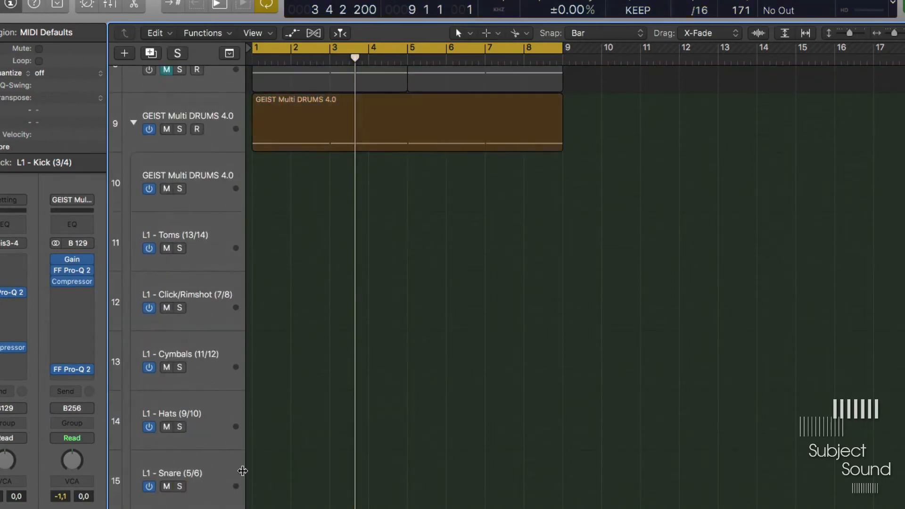
Duplicate the Default synth track that holds the Inst 13 region.
{"action": "scroll", "coordinate": [225, 391], "scroll_direction": "up", "scroll_amount": 3}
{"action": "left_click", "coordinate": [466, 130]}
{"action": "scroll", "coordinate": [469, 270], "scroll_direction": "up", "scroll_amount": 2}
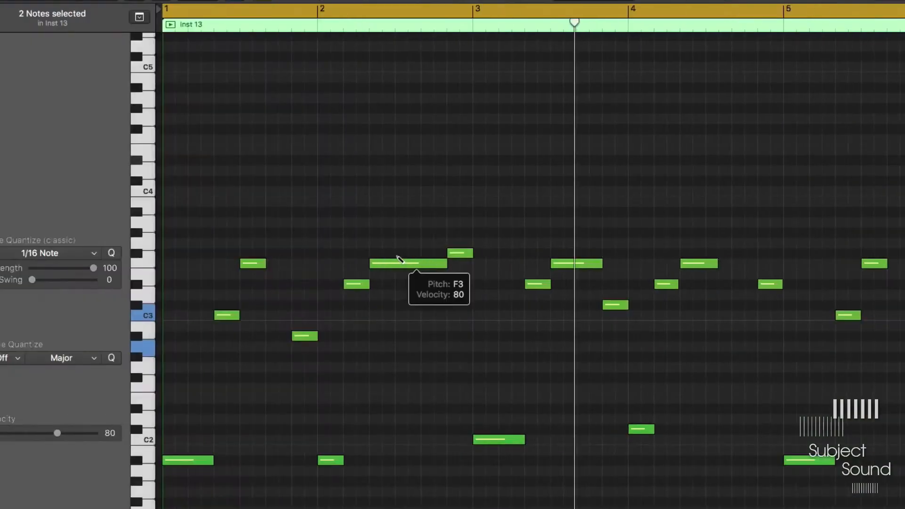
{"action": "key", "text": "super+d"}
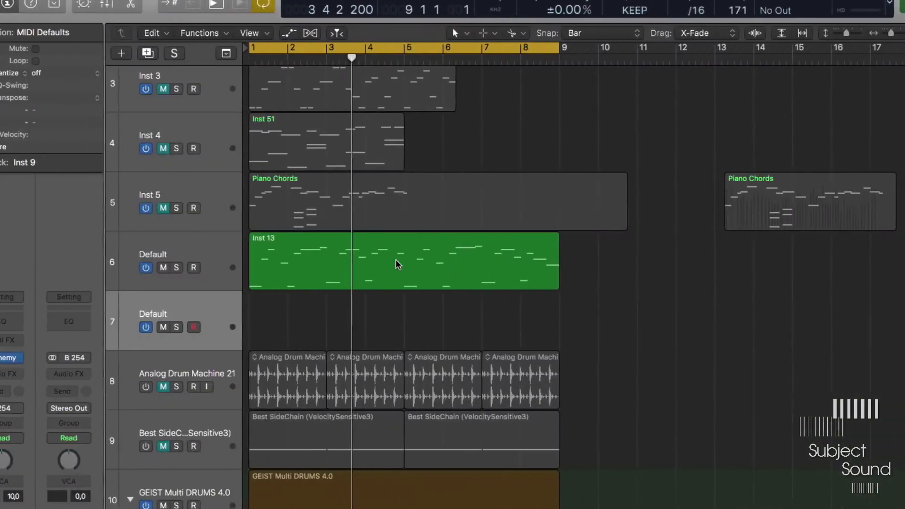
Create a four-bar empty region from bar 1 on the duplicated Default track and match the cycle range to it.
{"action": "key", "text": "t"}
{"action": "key", "text": "1"}
{"action": "left_click", "coordinate": [273, 326]}
{"action": "key", "text": "t"}
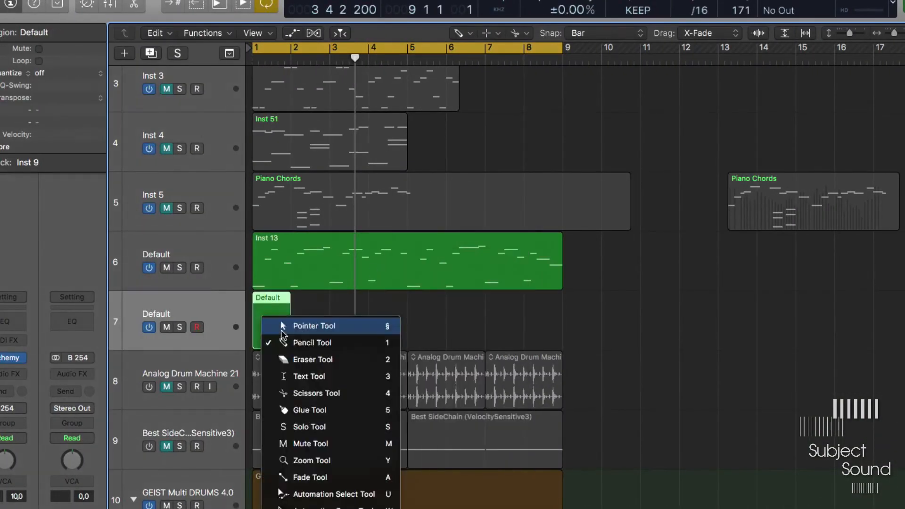
{"action": "left_click", "coordinate": [282, 332]}
{"action": "left_click_drag", "start_coordinate": [289, 340], "coordinate": [406, 342]}
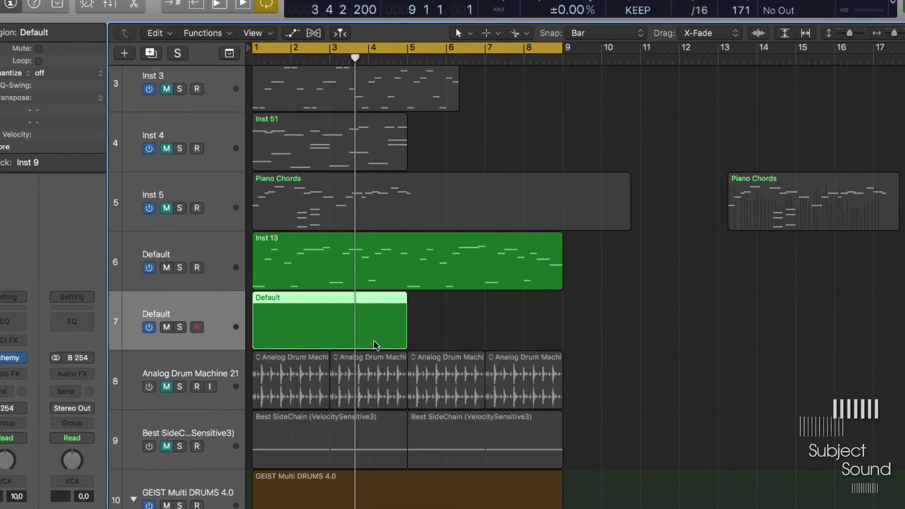
{"action": "key", "text": "super+u"}
Mute the original Default track and draw a two-bar C3 note at the start of the new region.
{"action": "key", "text": "p"}
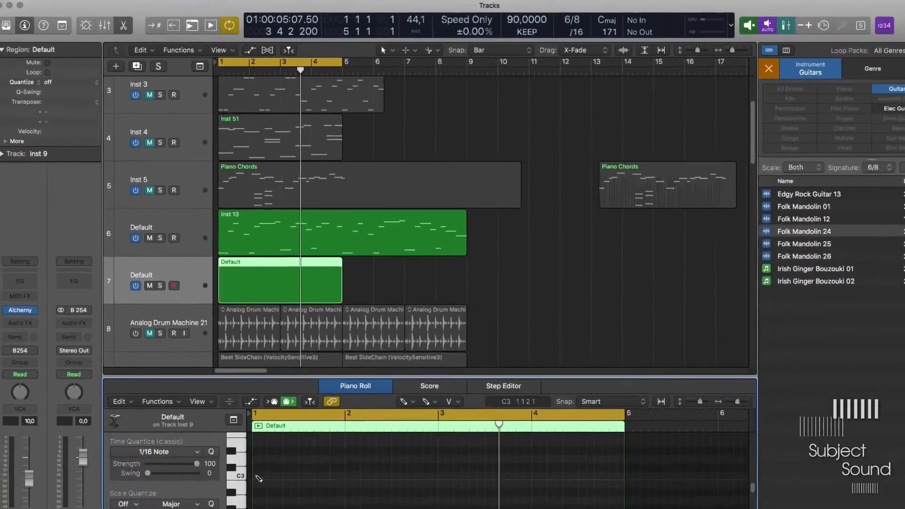
{"action": "left_click_drag", "start_coordinate": [257, 476], "coordinate": [553, 475]}
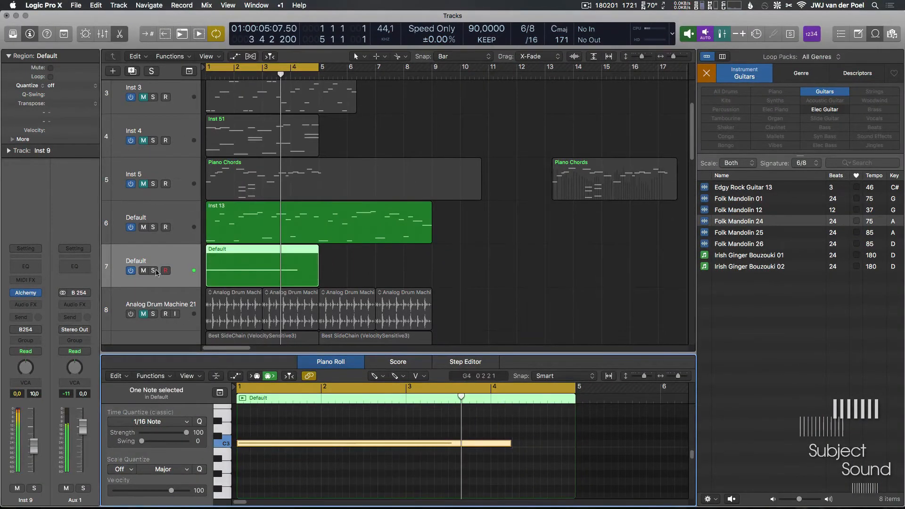
{"action": "left_click", "coordinate": [144, 227]}
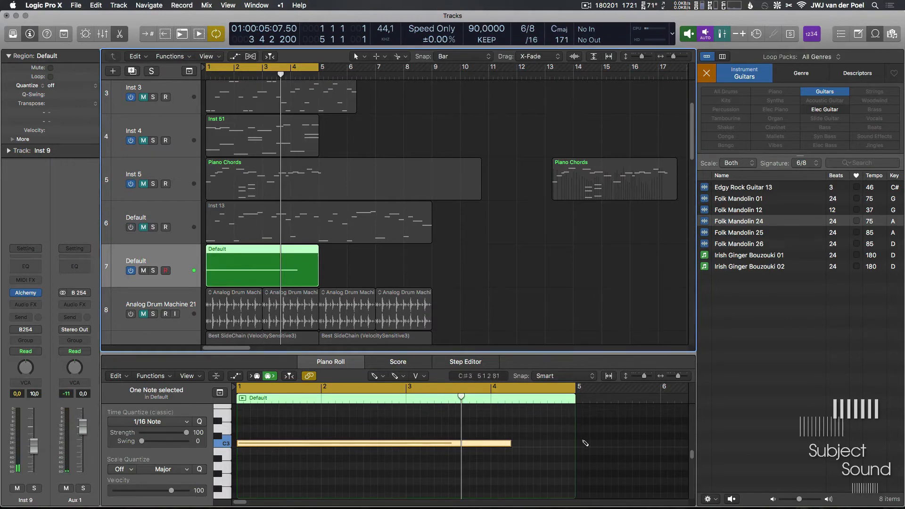
{"action": "left_click_drag", "start_coordinate": [509, 443], "coordinate": [404, 443]}
Shorten the cycle range to bars 1 to 3 during playback and close the Piano Roll.
{"action": "key", "text": "r"}
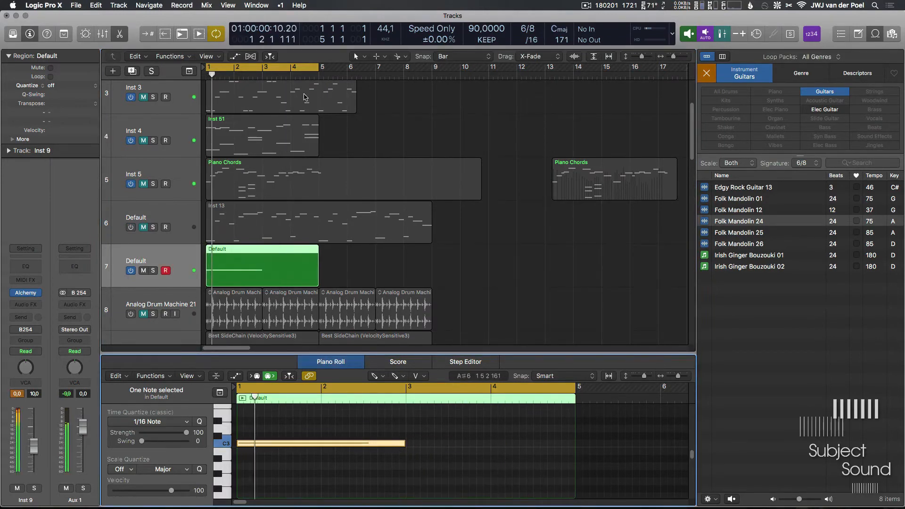
{"action": "left_click_drag", "start_coordinate": [318, 71], "coordinate": [257, 90]}
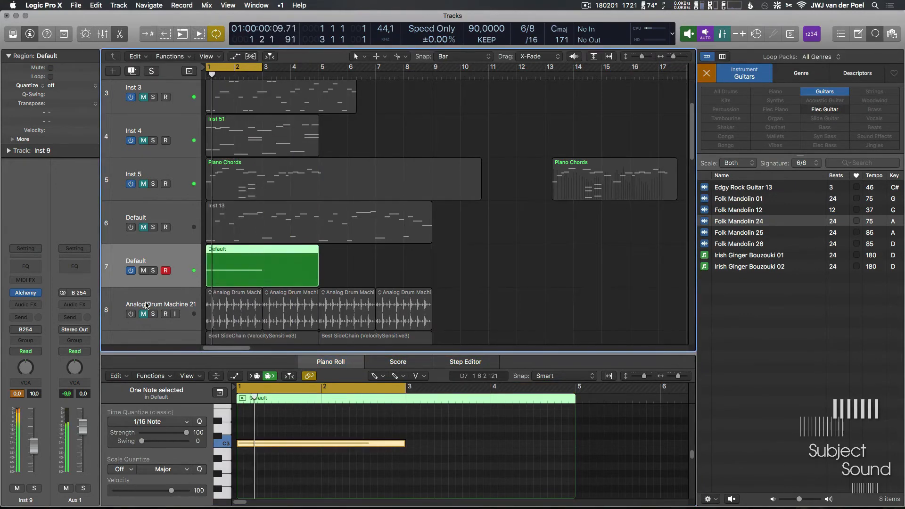
{"action": "key", "text": "e"}
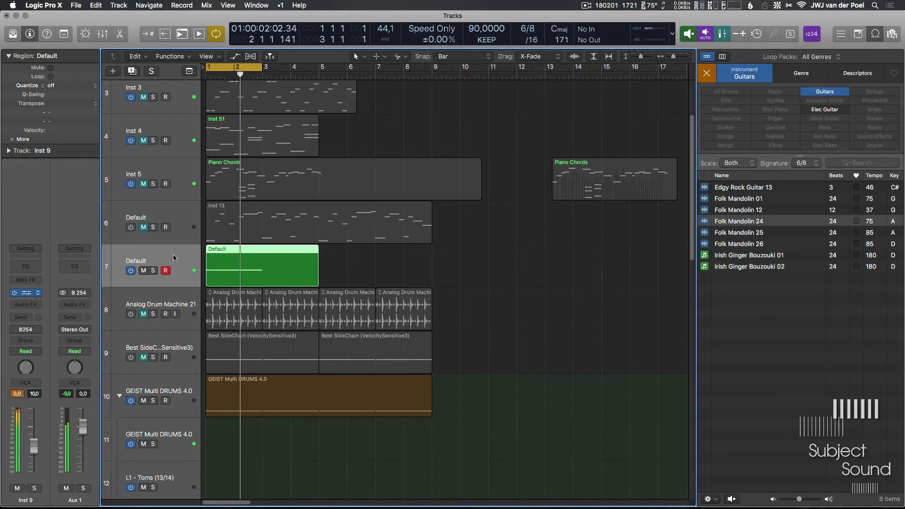
Initialize the Alchemy preset on the duplicated Default track and set source A's coarse tuning to -24 semitones.
{"action": "left_click", "coordinate": [26, 293]}
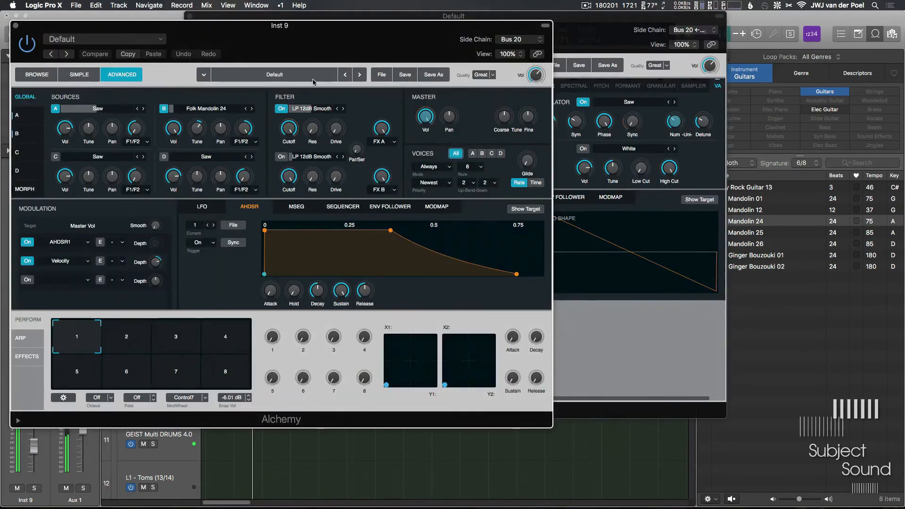
{"action": "left_click", "coordinate": [381, 74]}
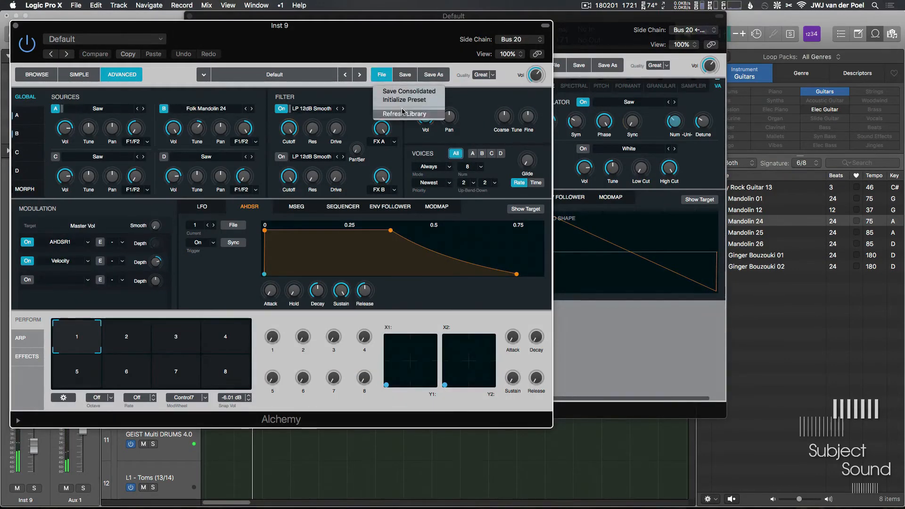
{"action": "left_click", "coordinate": [404, 99]}
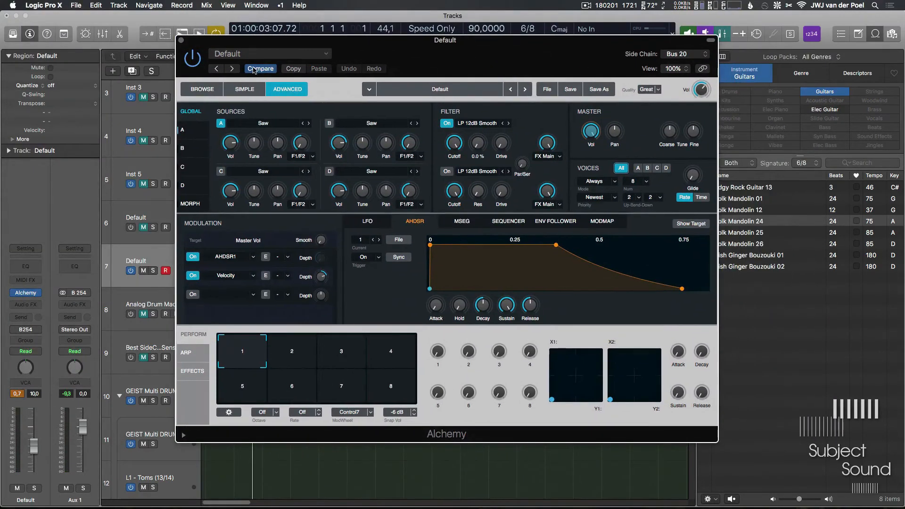
{"action": "left_click", "coordinate": [193, 132]}
{"action": "left_click_drag", "start_coordinate": [277, 134], "coordinate": [277, 160]}
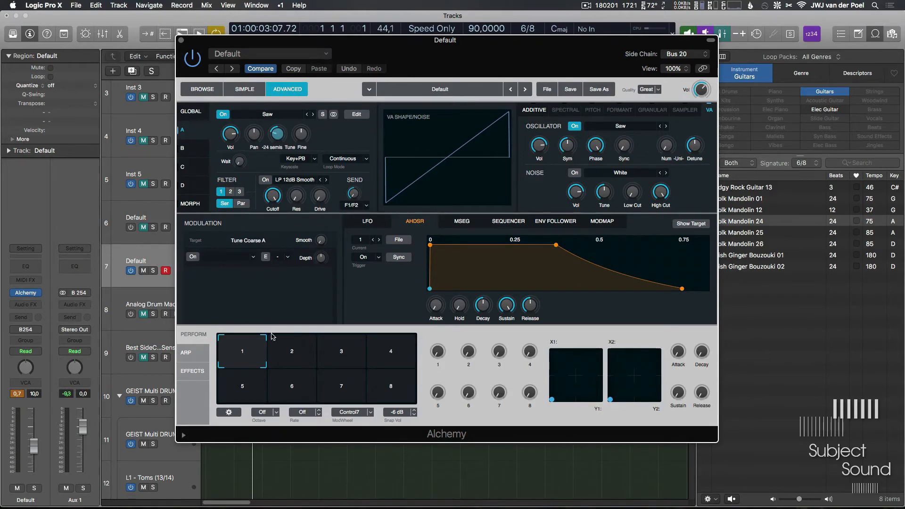
Draw varied levels for the first 13 harmonics in source A's additive editor and close the editor.
{"action": "left_click", "coordinate": [356, 115]}
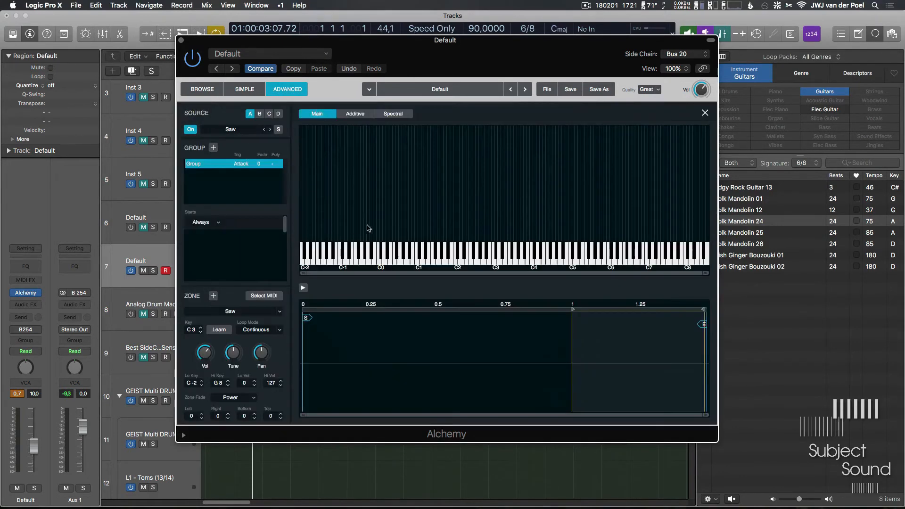
{"action": "left_click", "coordinate": [354, 114]}
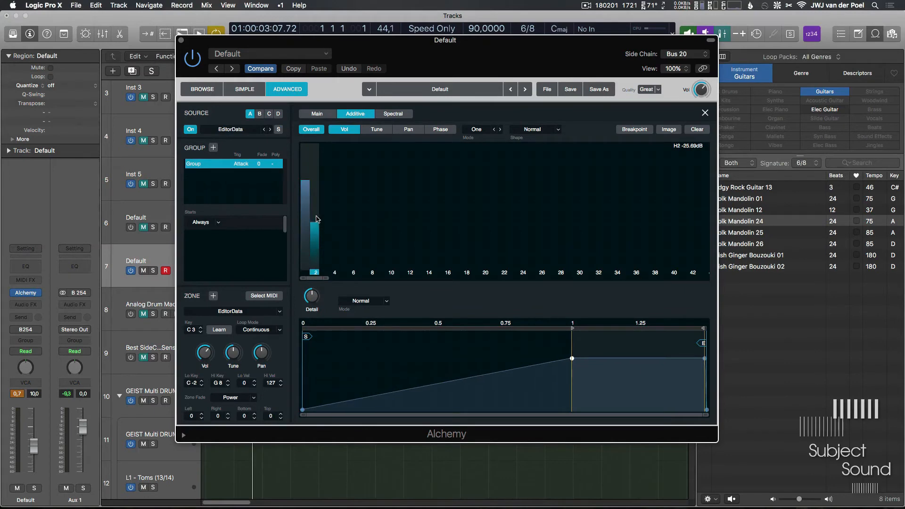
{"action": "mouse_move", "coordinate": [329, 206]}
{"action": "left_mouse_down"}
{"action": "mouse_move", "coordinate": [334, 229]}
{"action": "mouse_move", "coordinate": [346, 213]}
{"action": "mouse_move", "coordinate": [373, 249]}
{"action": "mouse_move", "coordinate": [359, 246]}
{"action": "mouse_move", "coordinate": [388, 251]}
{"action": "mouse_move", "coordinate": [382, 259]}
{"action": "mouse_move", "coordinate": [393, 264]}
{"action": "mouse_move", "coordinate": [380, 250]}
{"action": "mouse_move", "coordinate": [413, 277]}
{"action": "left_mouse_up"}
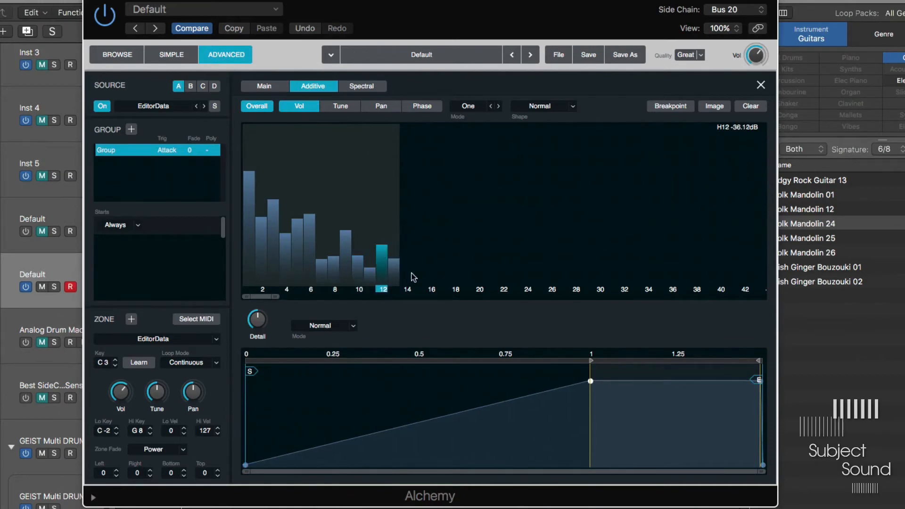
{"action": "left_click", "coordinate": [761, 84]}
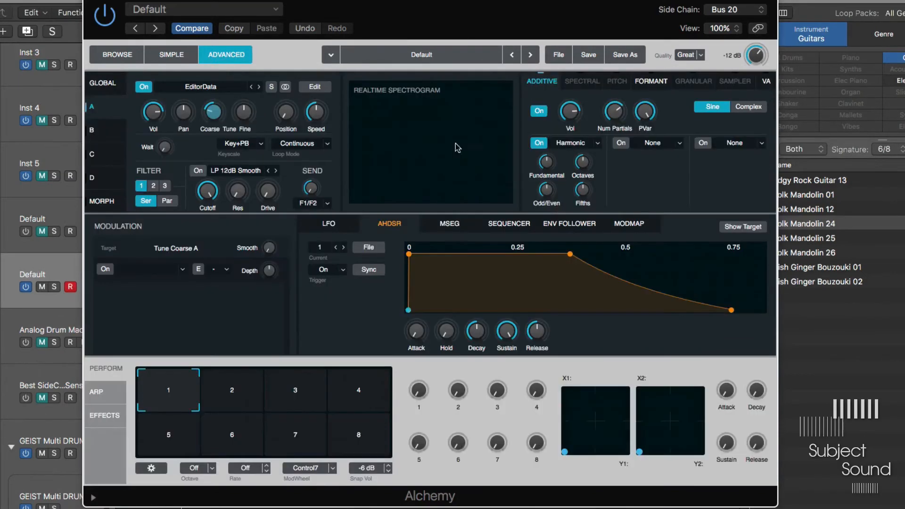
Set source A's volume to about -9 dB and switch its additive waveform to a complex basic Saw.
{"action": "left_click", "coordinate": [159, 124]}
{"action": "left_click", "coordinate": [757, 112]}
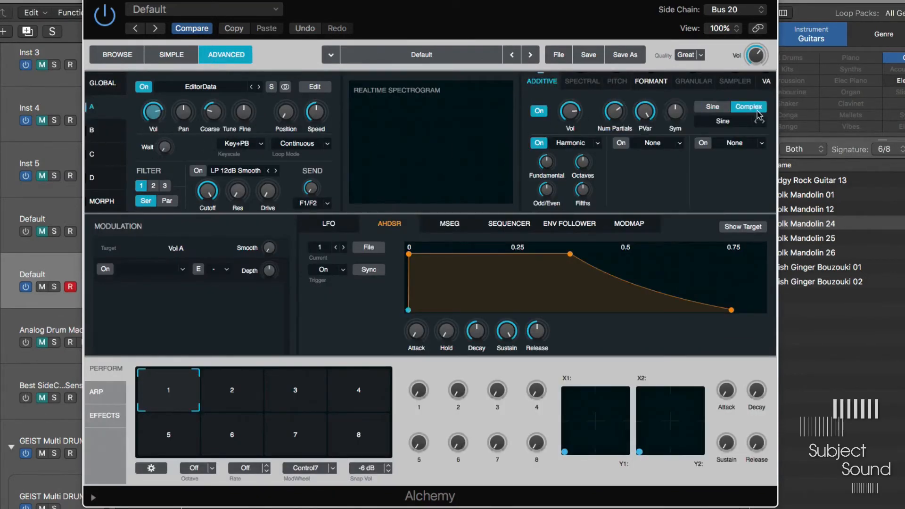
{"action": "left_click", "coordinate": [728, 121]}
{"action": "mouse_move", "coordinate": [721, 135]}
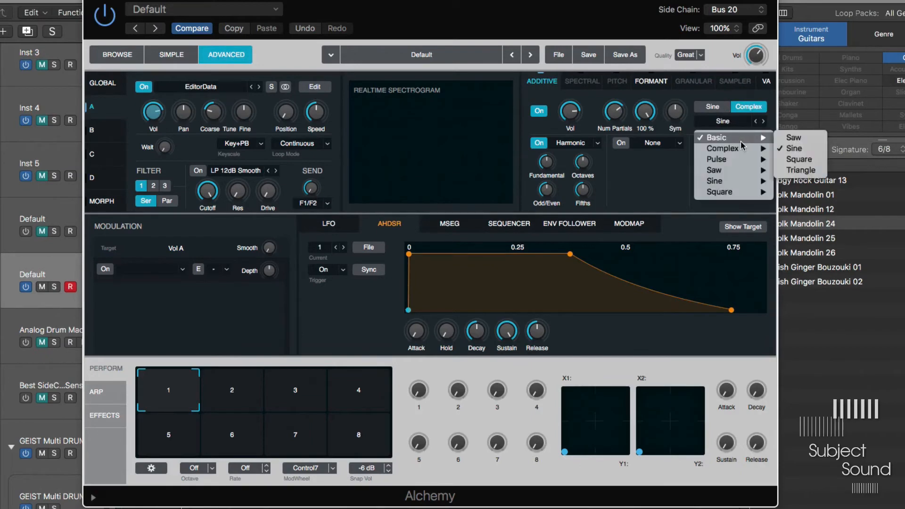
{"action": "left_click", "coordinate": [792, 137]}
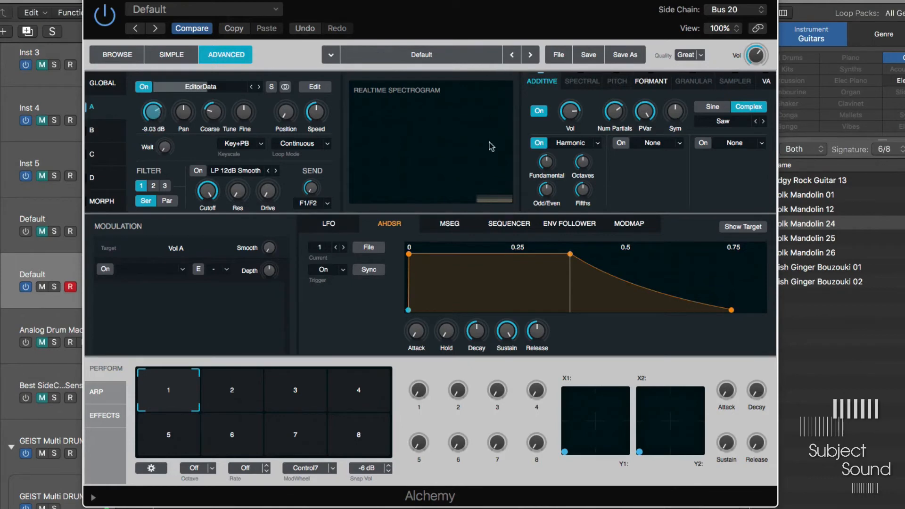
Set the additive symmetry to about -63 % and modulate it with a synced sine LFO at rate 2.
{"action": "mouse_move", "coordinate": [644, 116]}
{"action": "left_click", "coordinate": [676, 113]}
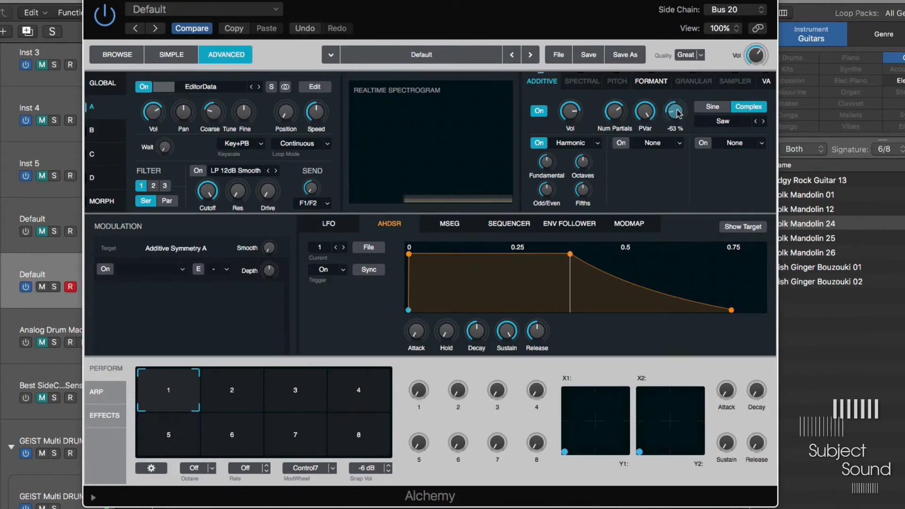
{"action": "right_click", "coordinate": [678, 113]}
{"action": "mouse_move", "coordinate": [749, 121]}
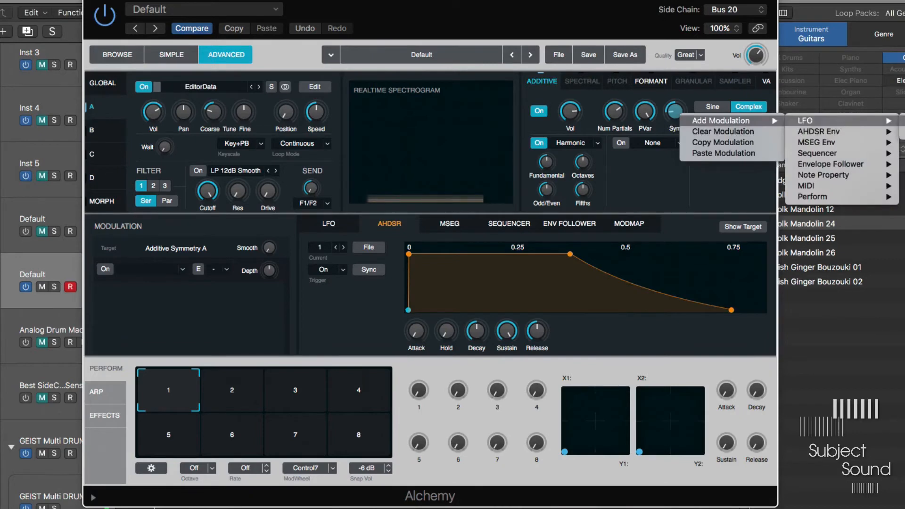
{"action": "left_click", "coordinate": [806, 120]}
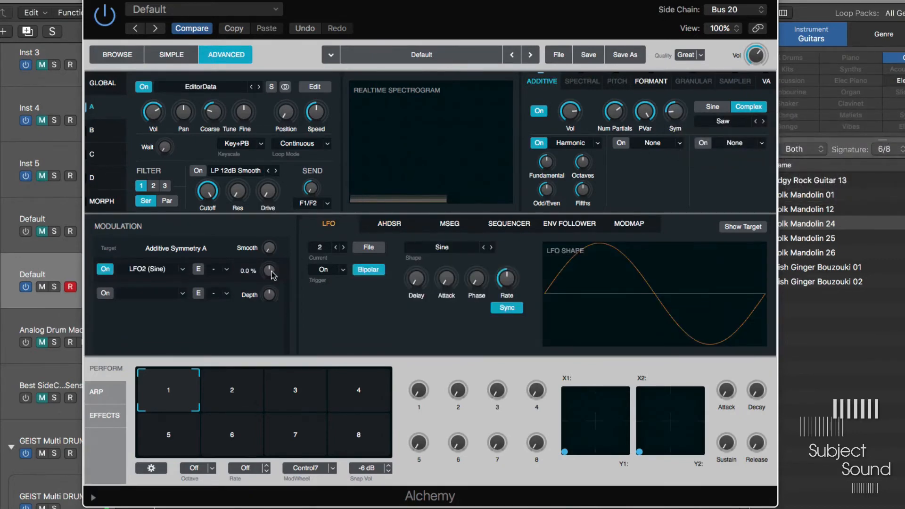
{"action": "left_click_drag", "start_coordinate": [272, 269], "coordinate": [284, 249]}
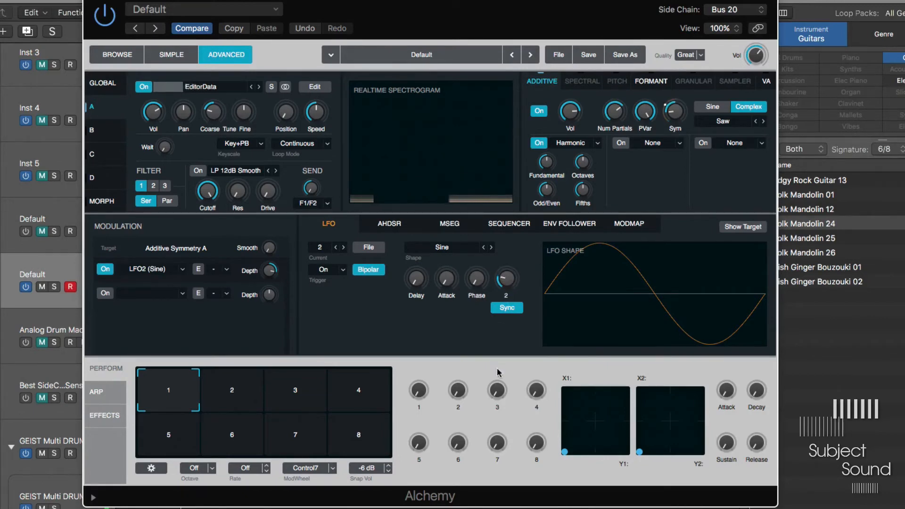
Try out the harmonic Octaves and Odd/Even amounts and add Envelope Follower1 as modulation to Odd/Even.
{"action": "left_click", "coordinate": [583, 162]}
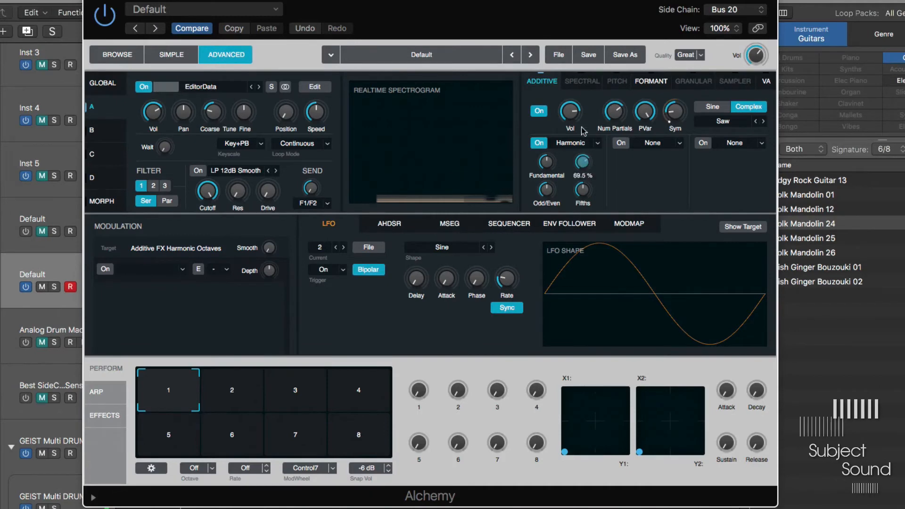
{"action": "left_click", "coordinate": [546, 189]}
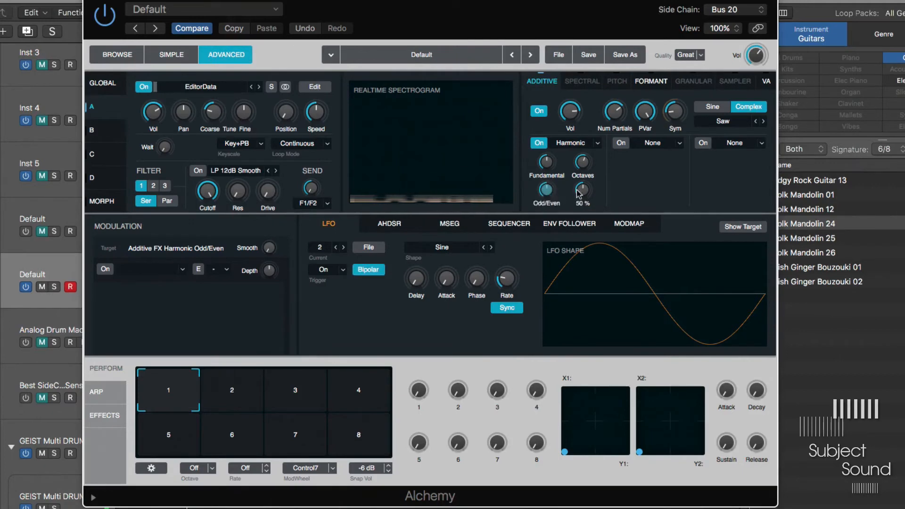
{"action": "right_click", "coordinate": [548, 190]}
{"action": "mouse_move", "coordinate": [608, 197]}
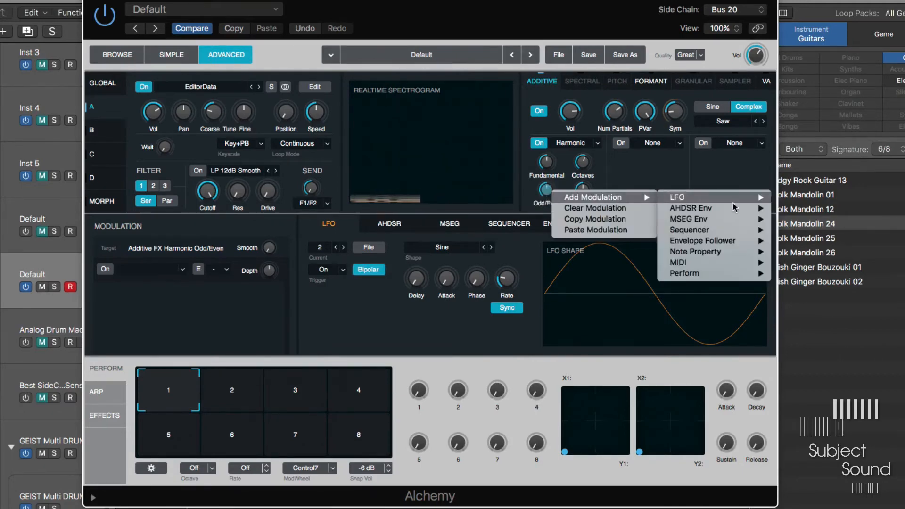
{"action": "mouse_move", "coordinate": [723, 242]}
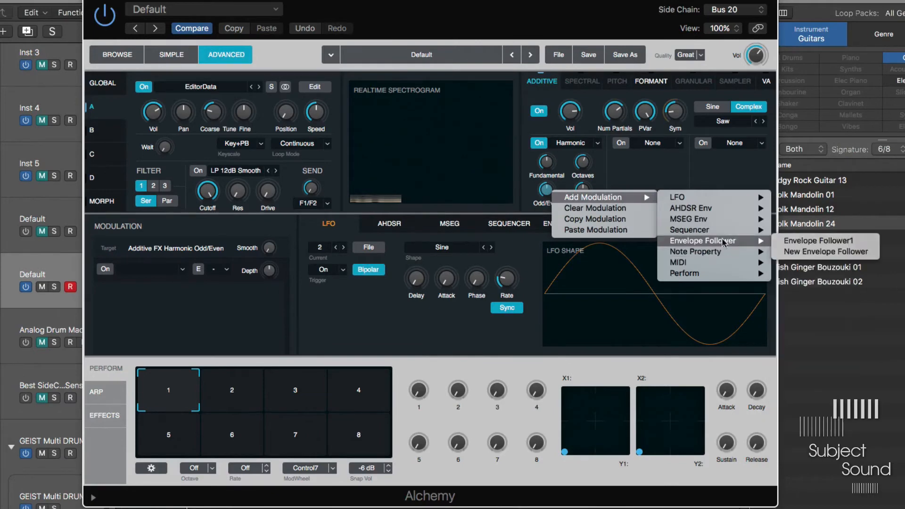
{"action": "left_click", "coordinate": [791, 241]}
Set Envelope Follower1's source to SideChain and raise its modulation depth on the harmonic Odd/Even amount.
{"action": "left_click", "coordinate": [347, 270]}
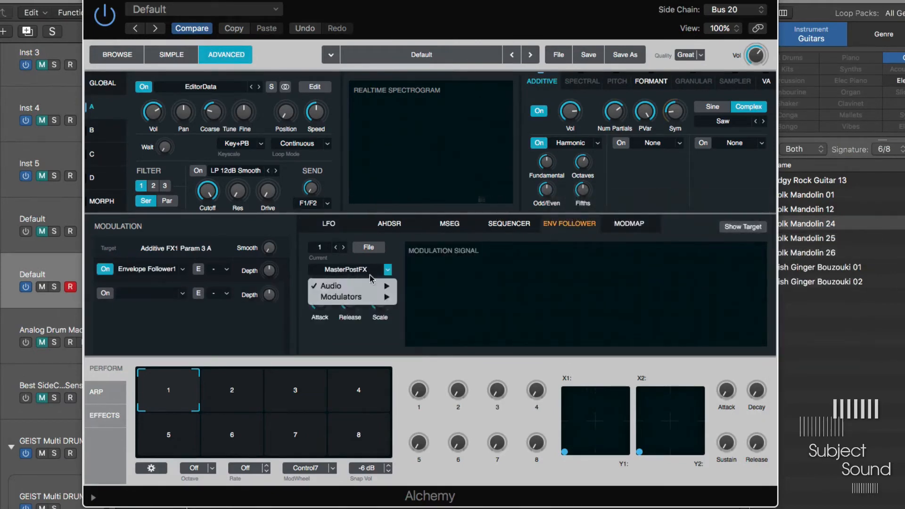
{"action": "mouse_move", "coordinate": [351, 286]}
{"action": "left_click", "coordinate": [428, 373]}
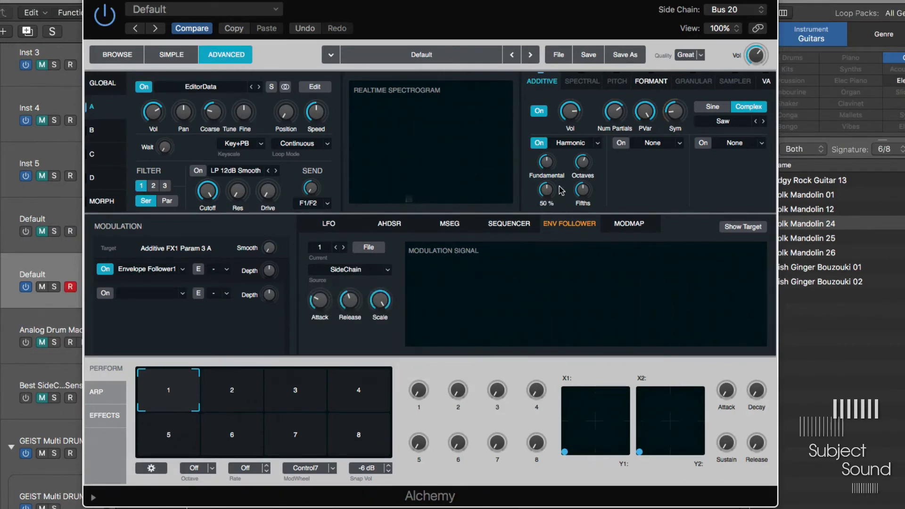
{"action": "left_click", "coordinate": [546, 193]}
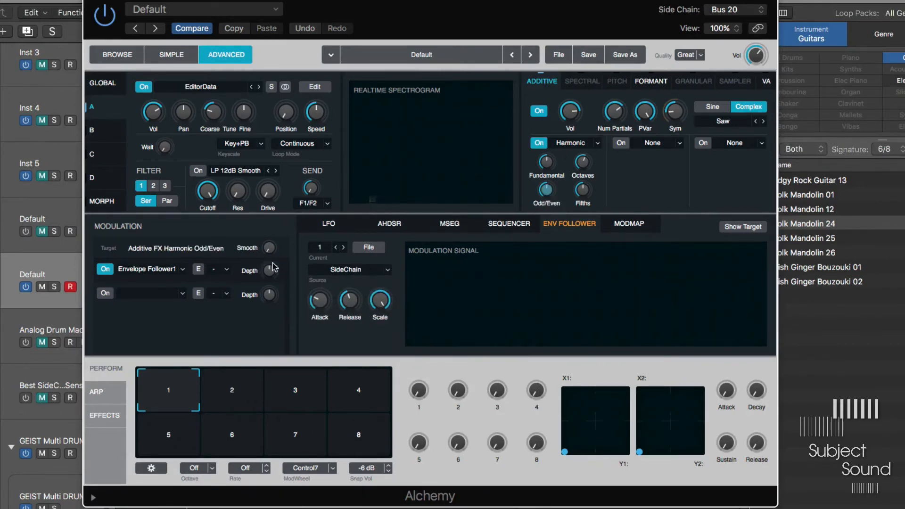
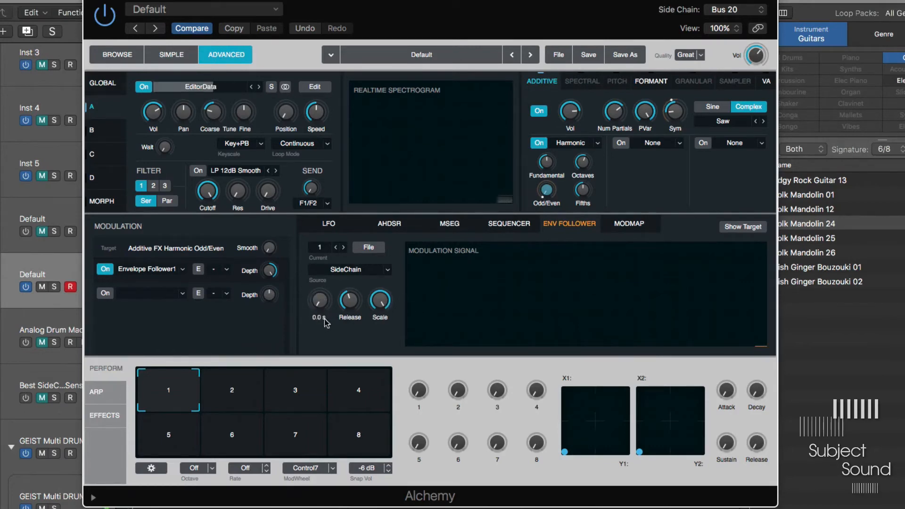
Shorten Envelope Follower1's release and check the modulation on the additive symmetry and harmonic Odd/Even amount.
{"action": "mouse_move", "coordinate": [348, 305]}
{"action": "left_mouse_down"}
{"action": "mouse_move", "coordinate": [348, 296]}
{"action": "mouse_move", "coordinate": [360, 300]}
{"action": "left_mouse_up"}
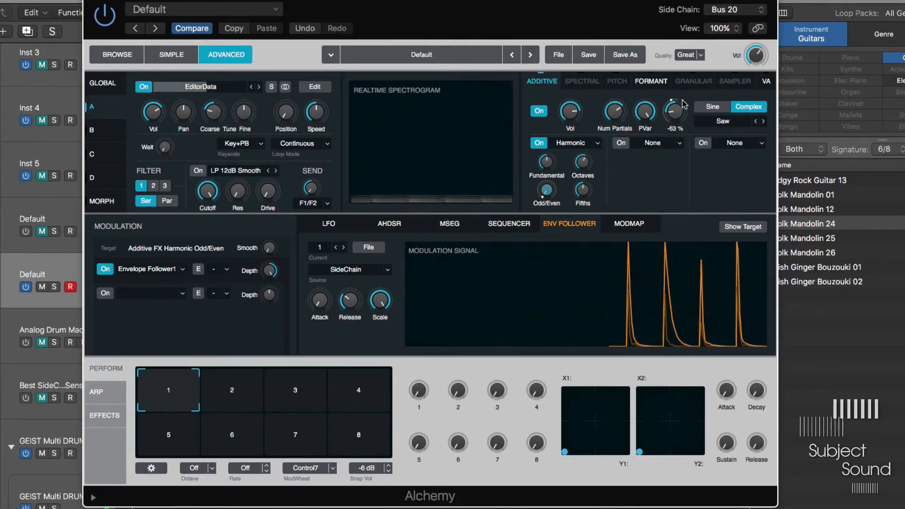
{"action": "left_click", "coordinate": [674, 112]}
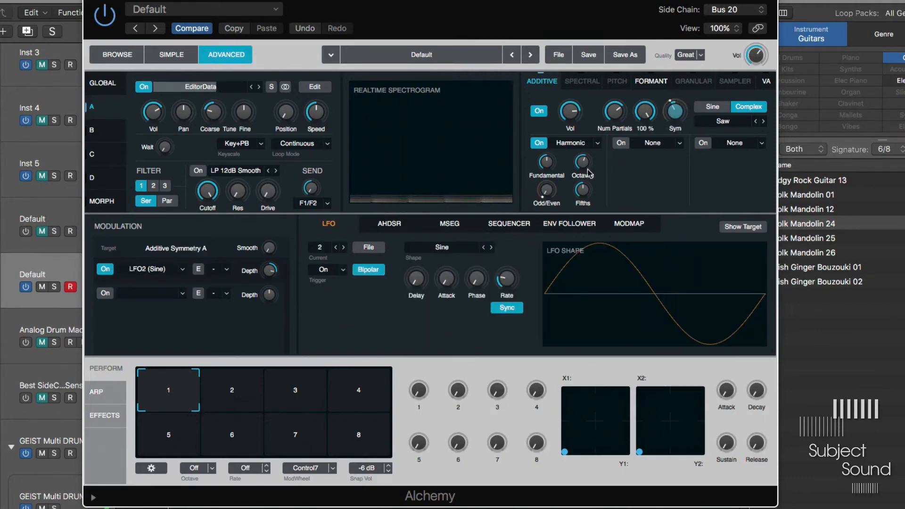
{"action": "left_click", "coordinate": [546, 190]}
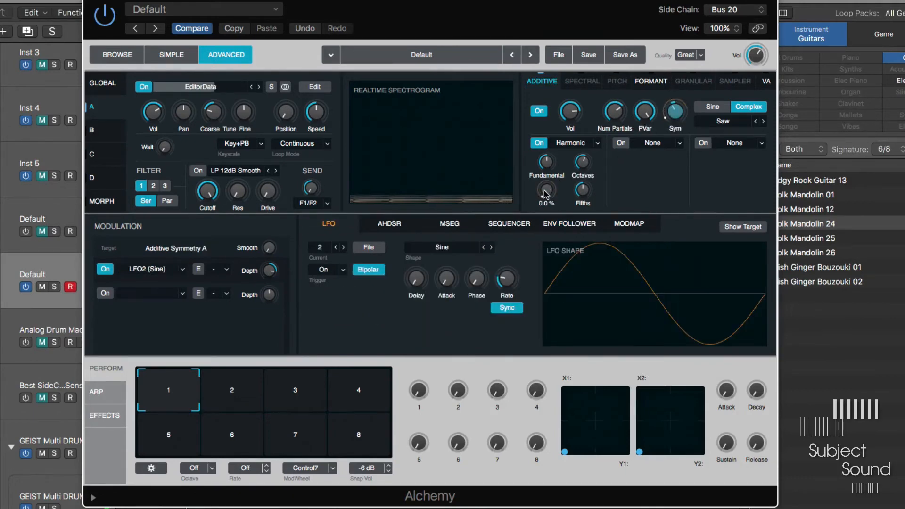
Modulate source A's coarse tune with a new LFO using a basic Square shape with bipolar turned off.
{"action": "right_click", "coordinate": [218, 125]}
{"action": "mouse_move", "coordinate": [268, 125]}
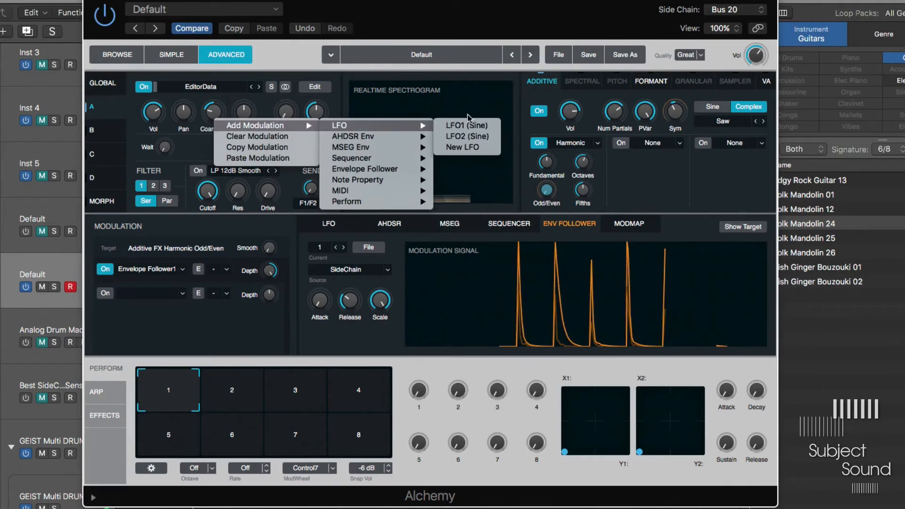
{"action": "left_click", "coordinate": [466, 148]}
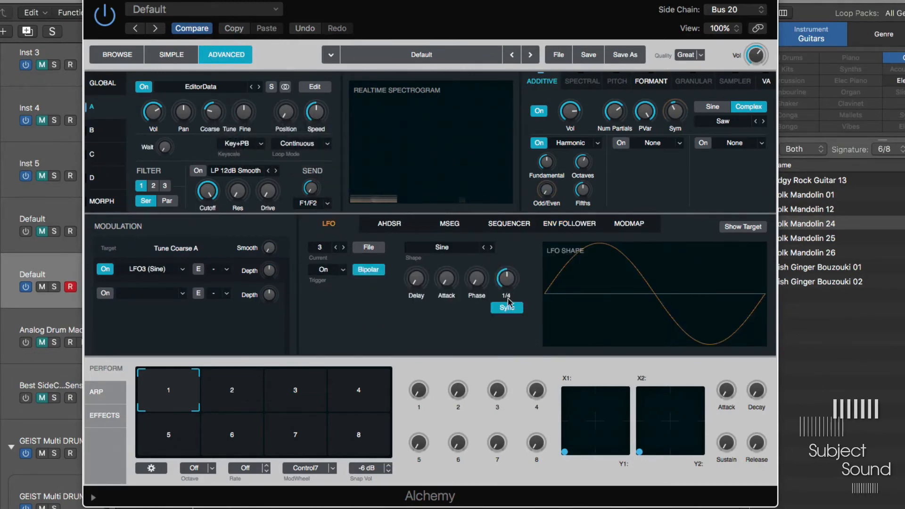
{"action": "left_click", "coordinate": [463, 249]}
{"action": "mouse_move", "coordinate": [484, 264]}
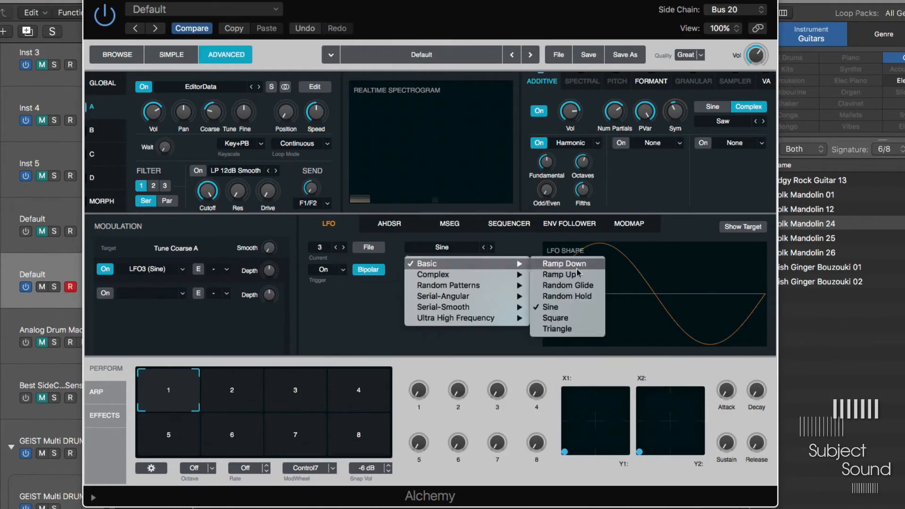
{"action": "left_click", "coordinate": [583, 323]}
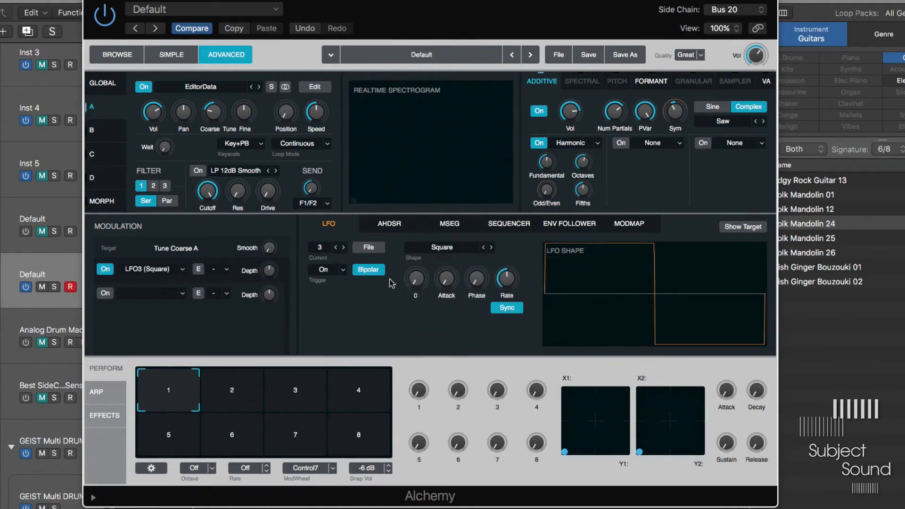
{"action": "left_click", "coordinate": [362, 271]}
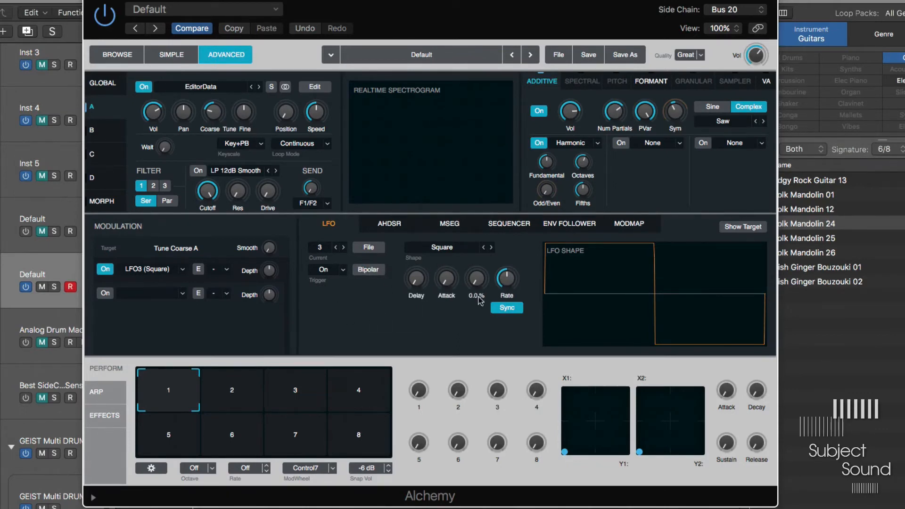
Modulate the depth of LFO3 on source A's coarse tune with a new envelope follower.
{"action": "right_click", "coordinate": [276, 278]}
{"action": "mouse_move", "coordinate": [315, 285]}
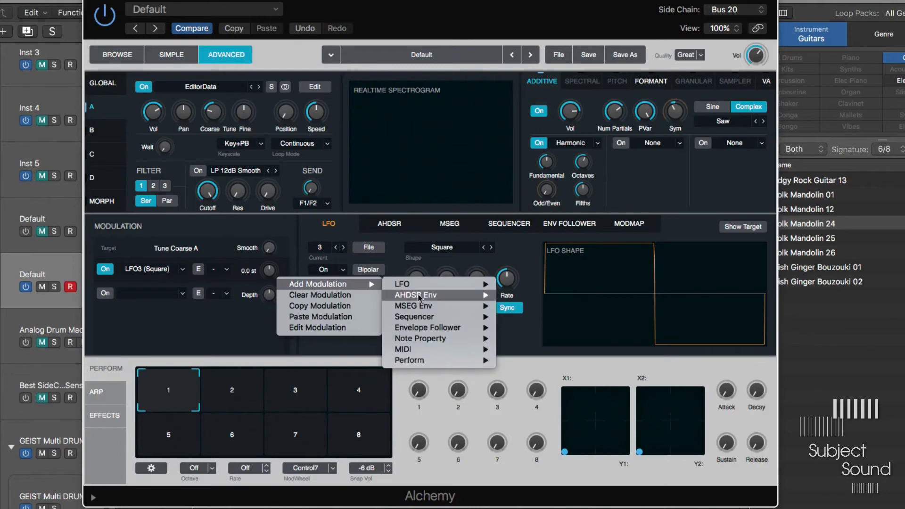
{"action": "mouse_move", "coordinate": [445, 298]}
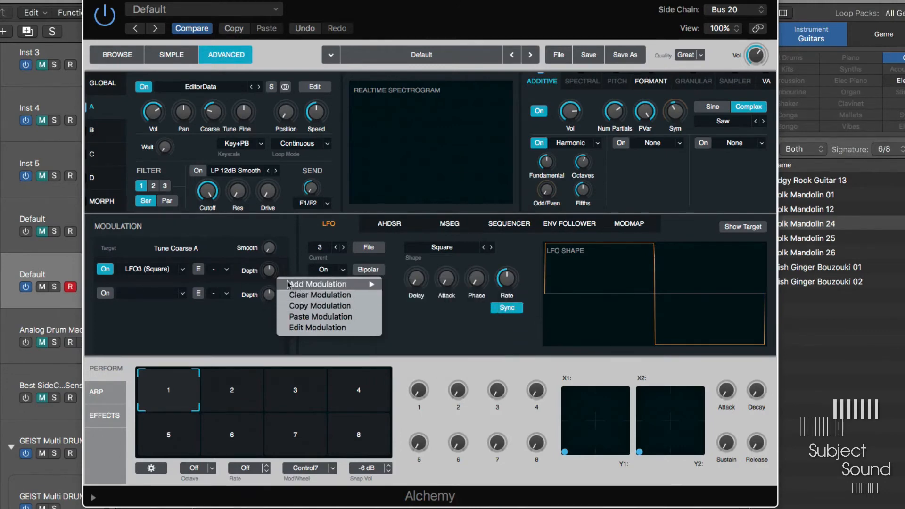
{"action": "mouse_move", "coordinate": [461, 328]}
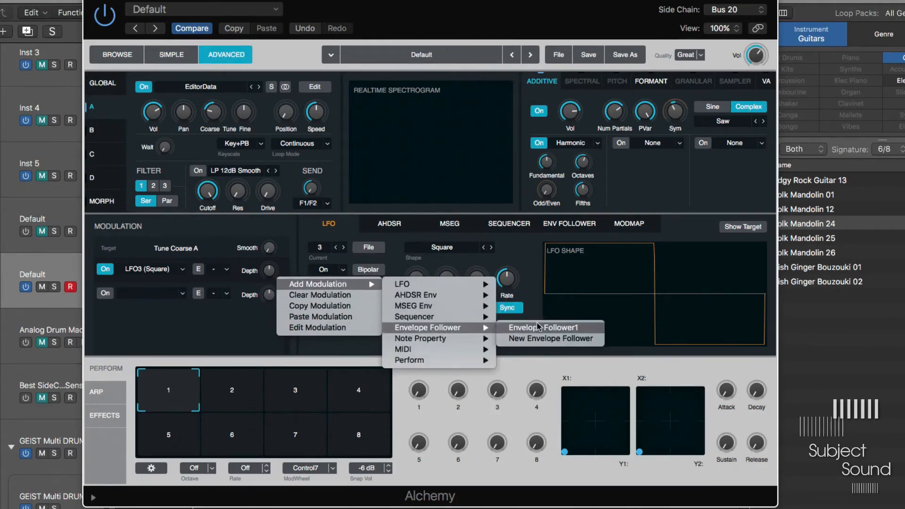
{"action": "left_click", "coordinate": [551, 329]}
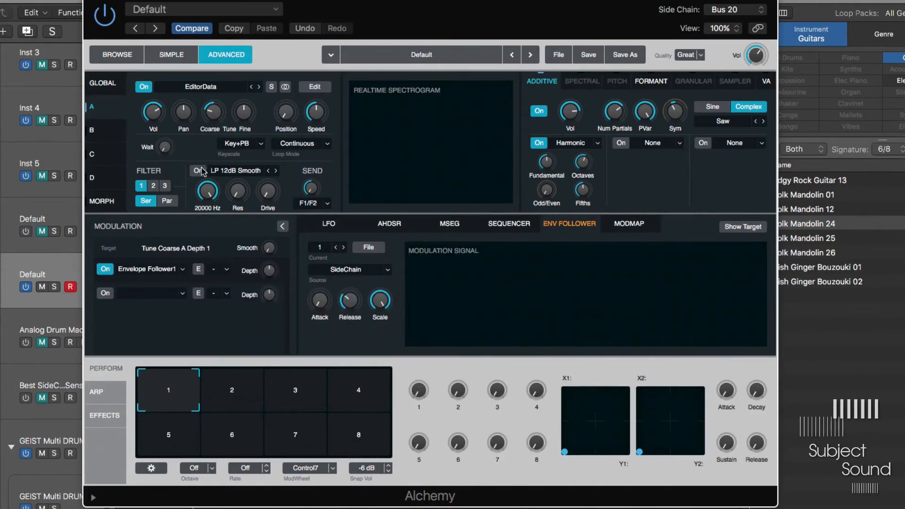
{"action": "left_click", "coordinate": [183, 268]}
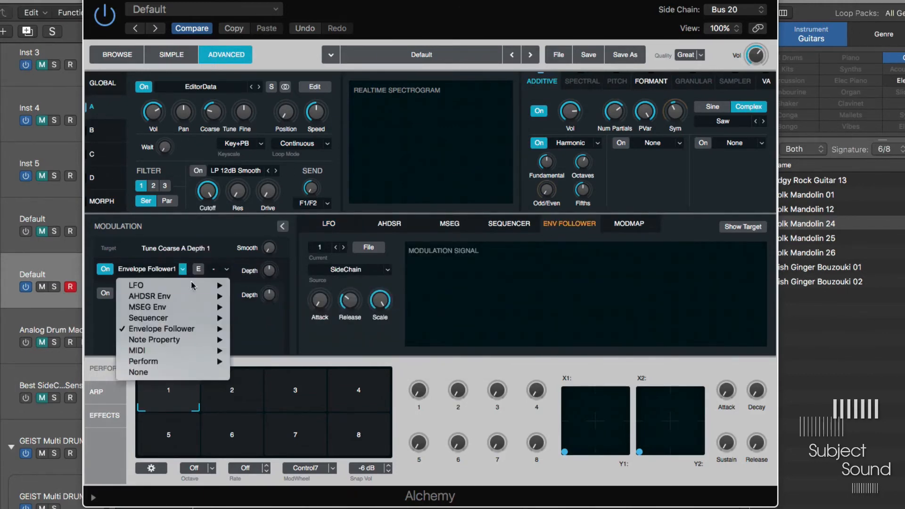
{"action": "mouse_move", "coordinate": [184, 328]}
{"action": "left_click", "coordinate": [265, 340]}
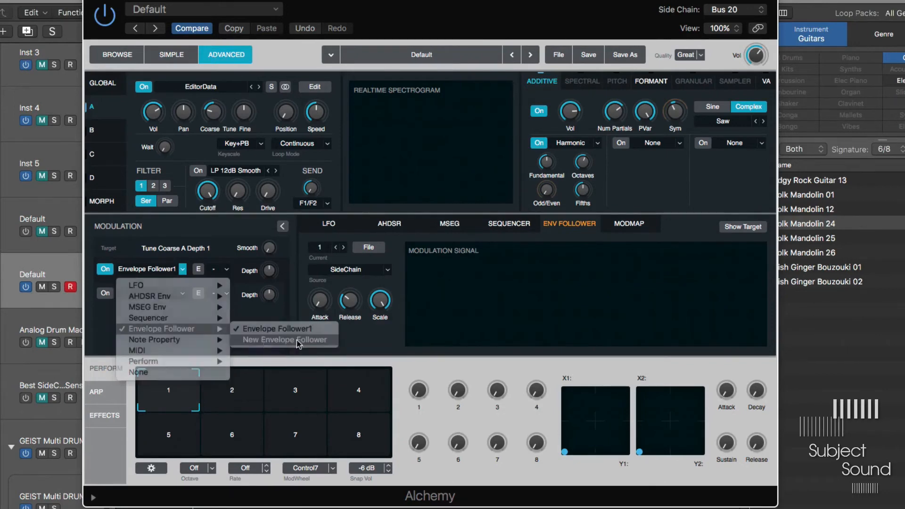
Set Envelope Follower2's source to SideChain, with minimum attack and maximum scale.
{"action": "left_click", "coordinate": [388, 269]}
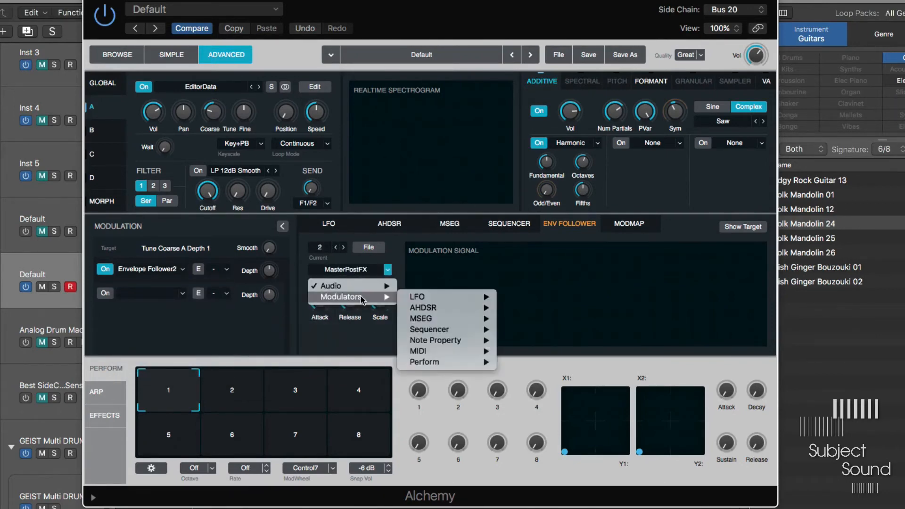
{"action": "mouse_move", "coordinate": [368, 286]}
{"action": "left_click", "coordinate": [430, 373]}
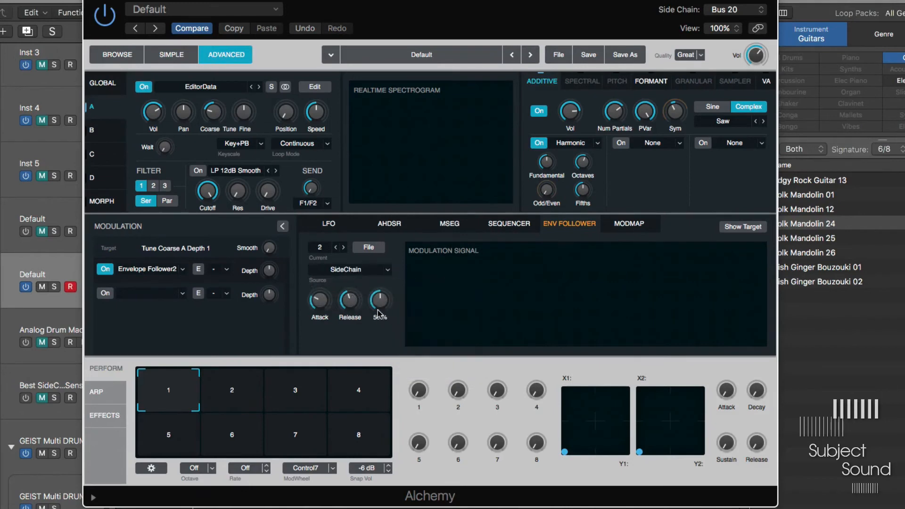
{"action": "left_click_drag", "start_coordinate": [324, 295], "coordinate": [366, 195]}
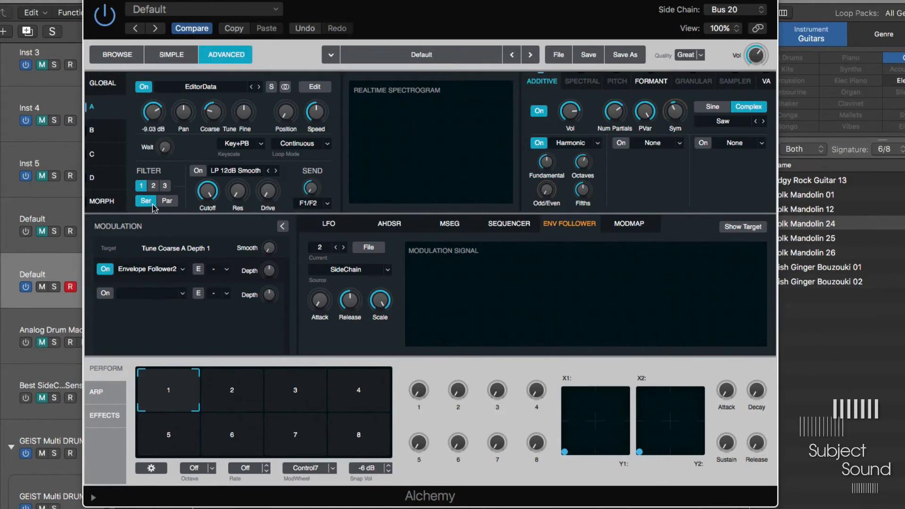
{"action": "left_click", "coordinate": [555, 198]}
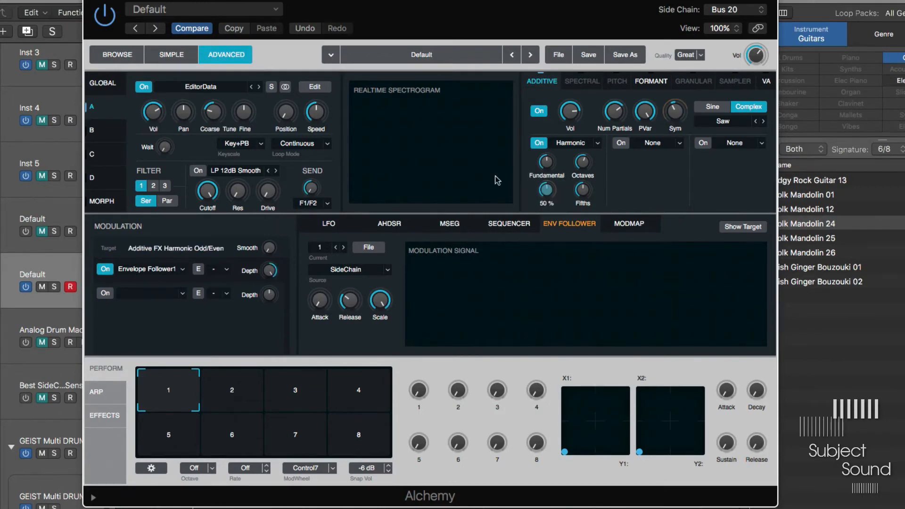
{"action": "left_click", "coordinate": [213, 117]}
{"action": "right_click", "coordinate": [273, 275]}
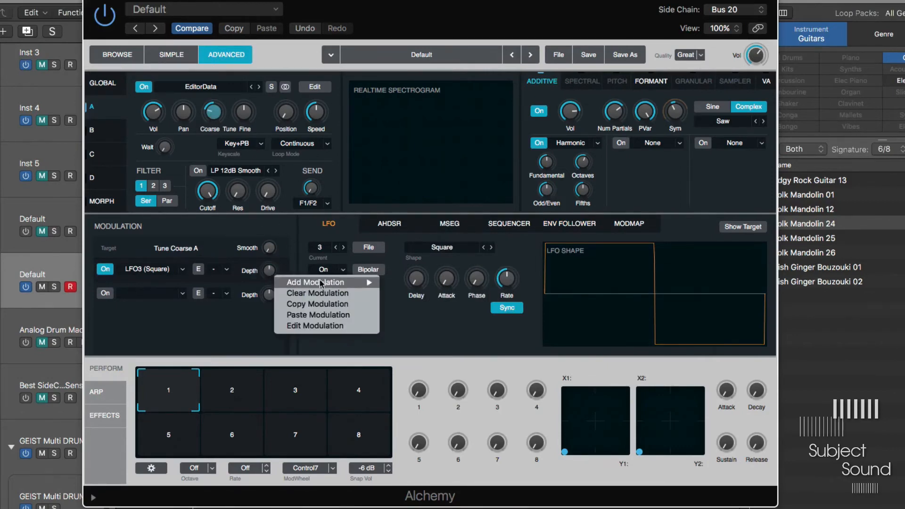
{"action": "mouse_move", "coordinate": [325, 282]}
{"action": "mouse_move", "coordinate": [461, 329]}
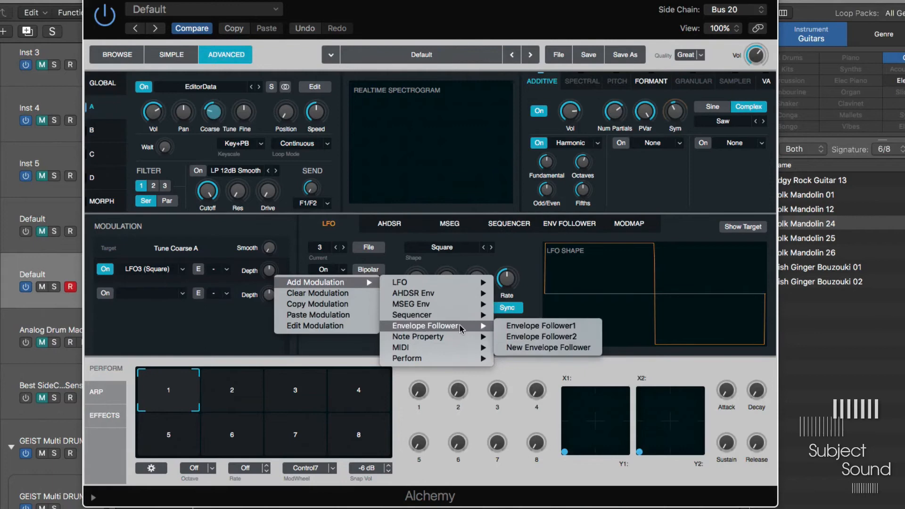
{"action": "left_click", "coordinate": [542, 337]}
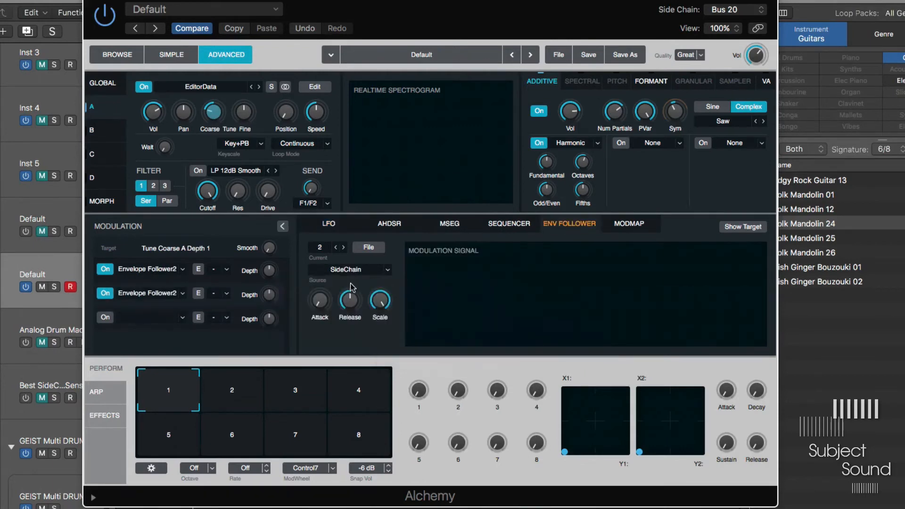
{"action": "left_click", "coordinate": [181, 291]}
{"action": "left_click", "coordinate": [160, 396]}
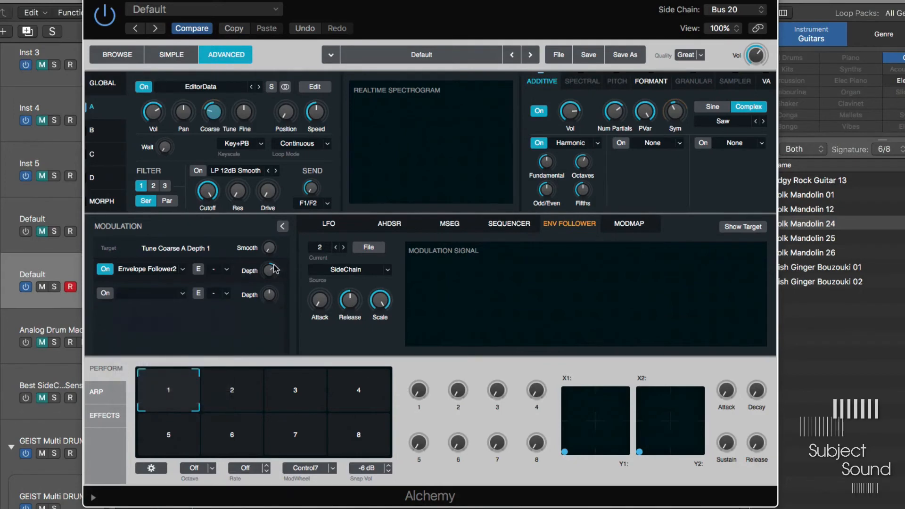
Set Envelope Follower2's depth on the coarse tune modulation to 12 st, then review LFO3 and reopen its depth modulation.
{"action": "left_click_drag", "start_coordinate": [276, 268], "coordinate": [271, 301]}
{"action": "left_click_drag", "start_coordinate": [253, 372], "coordinate": [254, 368]}
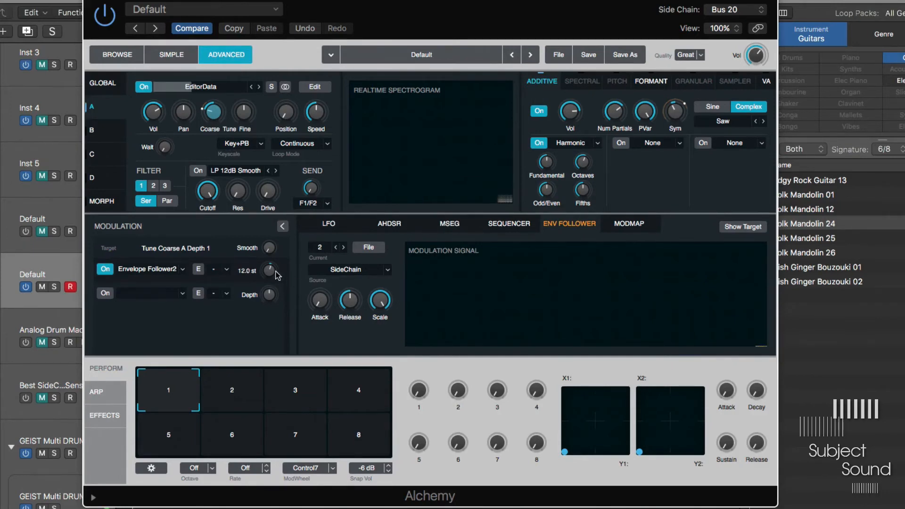
{"action": "left_click", "coordinate": [216, 111]}
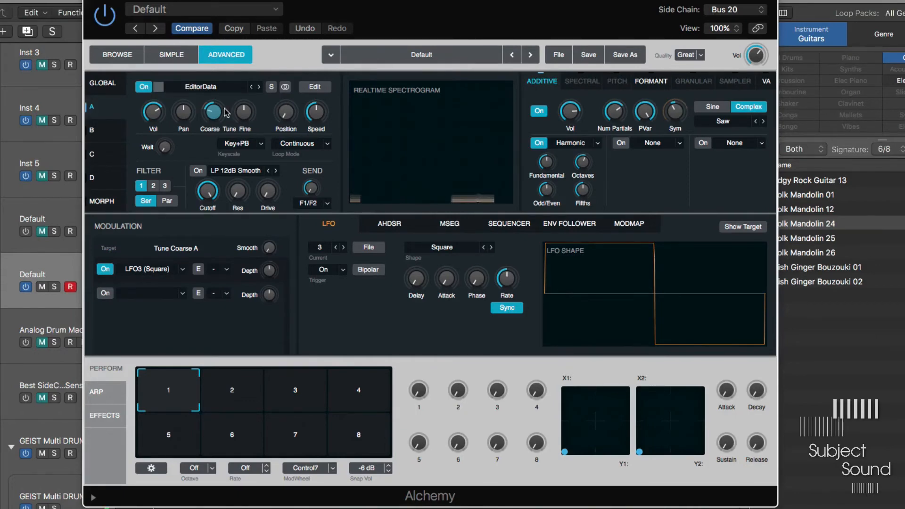
{"action": "mouse_move", "coordinate": [215, 114]}
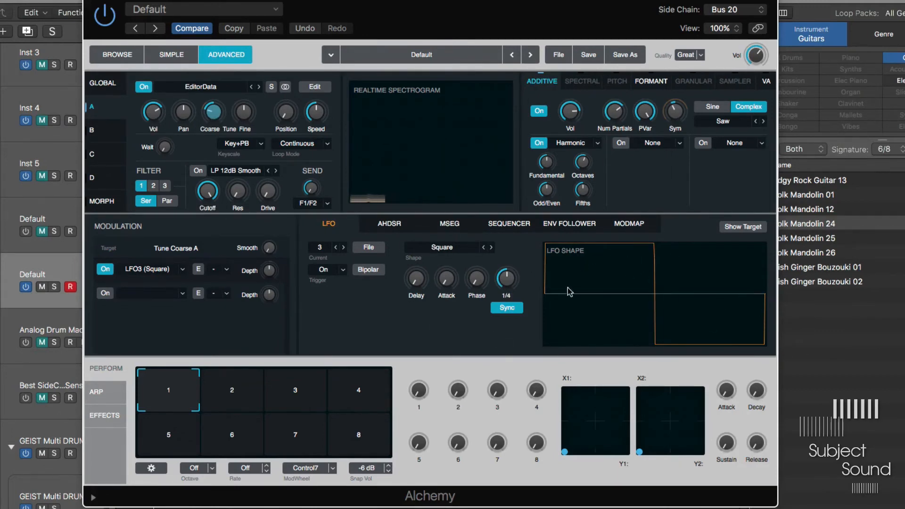
{"action": "right_click", "coordinate": [270, 275]}
{"action": "left_click", "coordinate": [334, 326]}
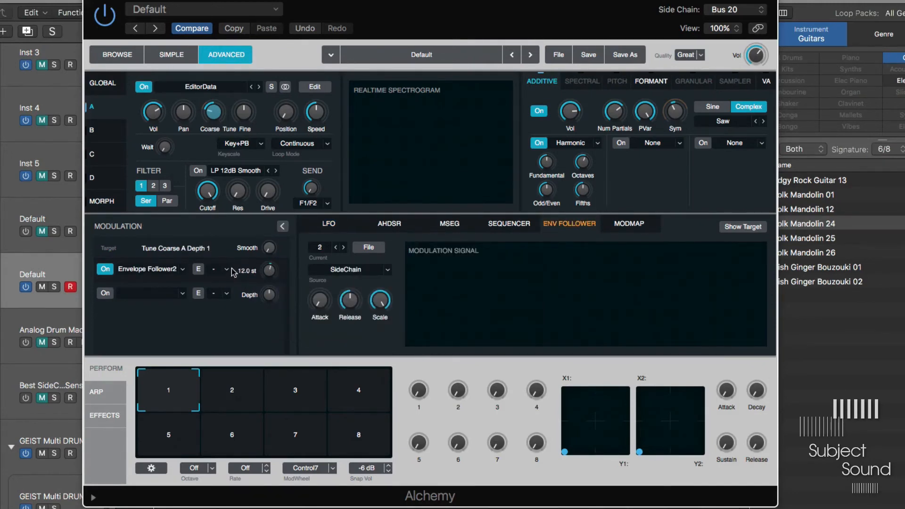
Assign mod map 1 to Envelope Follower2's modulation of the coarse tune depth.
{"action": "left_click", "coordinate": [632, 225]}
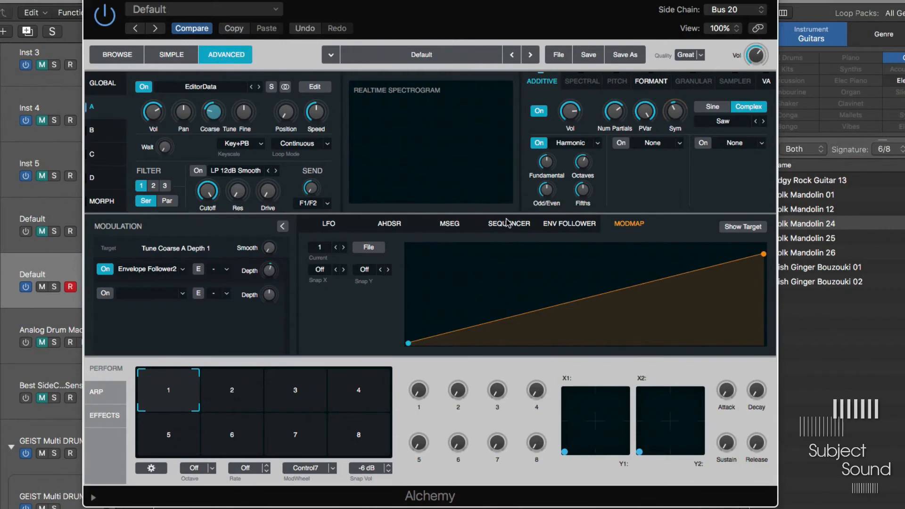
{"action": "left_click", "coordinate": [507, 223]}
{"action": "left_click", "coordinate": [561, 224]}
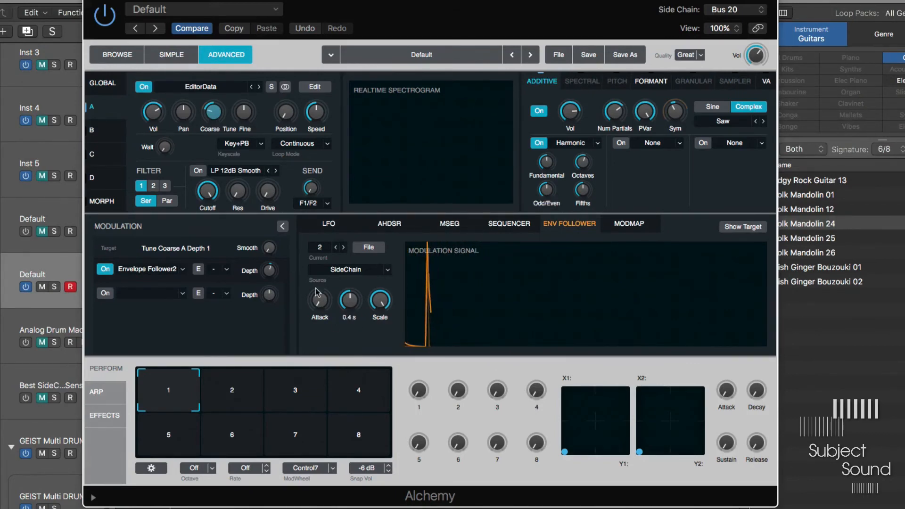
{"action": "left_click", "coordinate": [226, 271]}
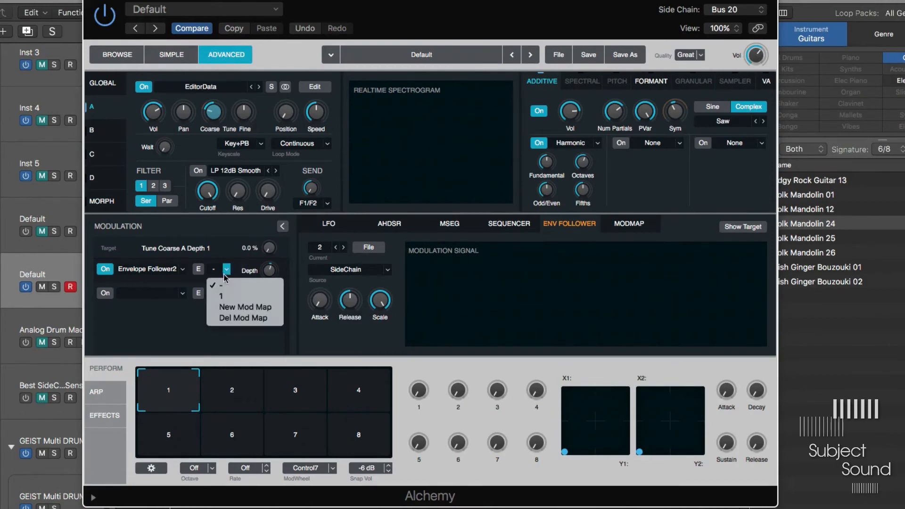
{"action": "left_click", "coordinate": [248, 298]}
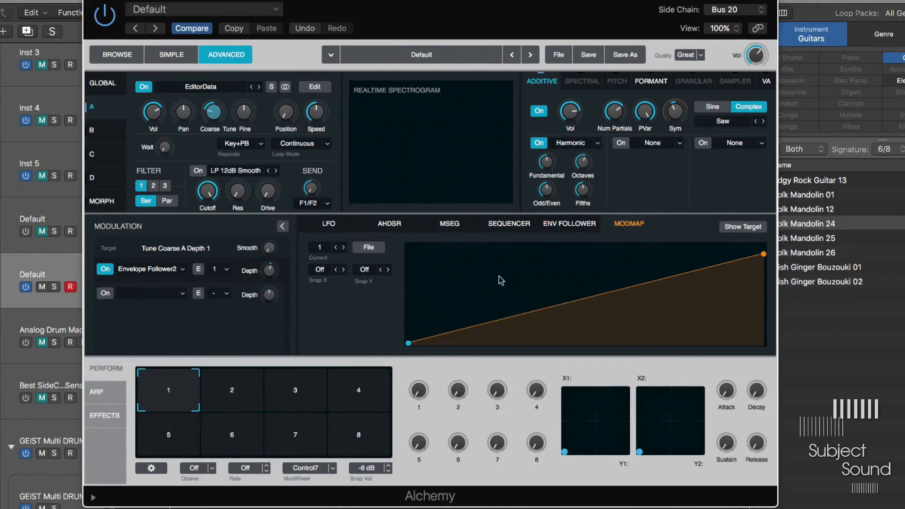
Shape mod map 1 with an added point so it rises steeply to maximum near the start and stays flat.
{"action": "left_click_drag", "start_coordinate": [501, 280], "coordinate": [413, 196]}
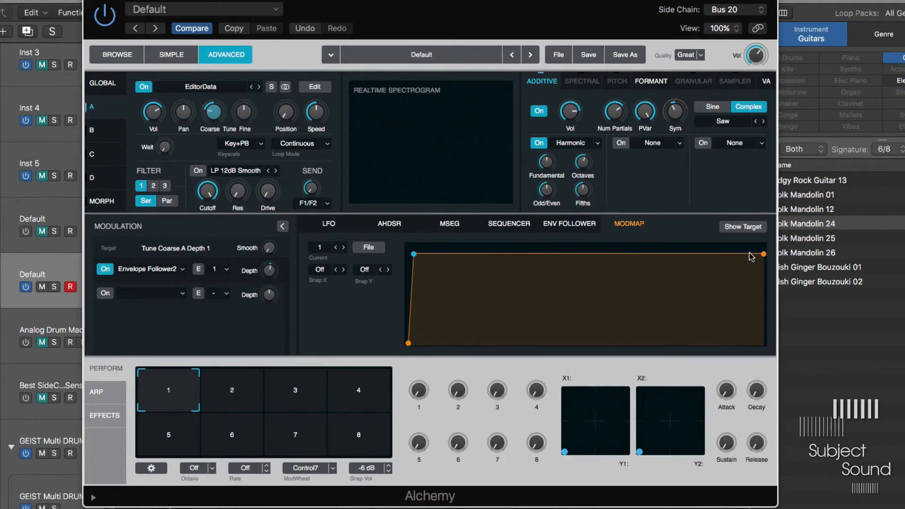
{"action": "double_click", "coordinate": [413, 250]}
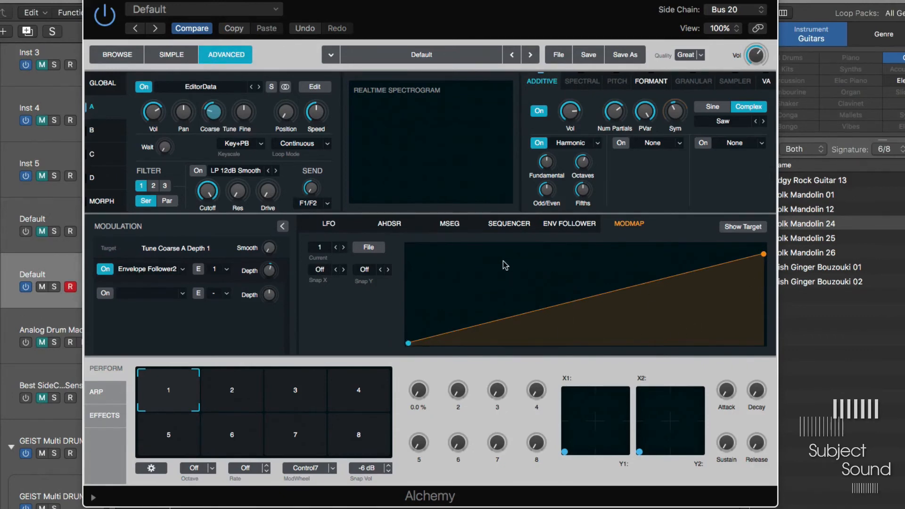
{"action": "left_click_drag", "start_coordinate": [505, 266], "coordinate": [421, 192]}
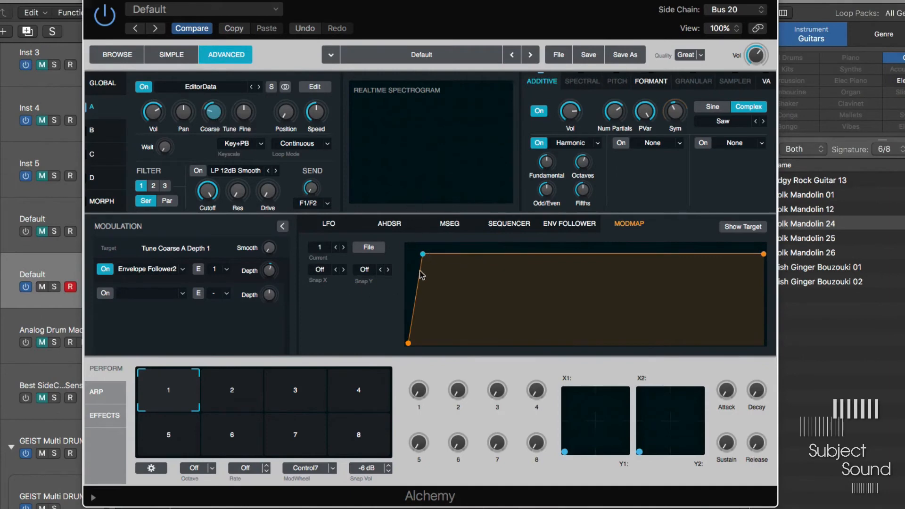
Reopen the coarse tune depth modulation and steepen mod map 1 into an almost vertical rise to maximum at the very start.
{"action": "left_click", "coordinate": [221, 121]}
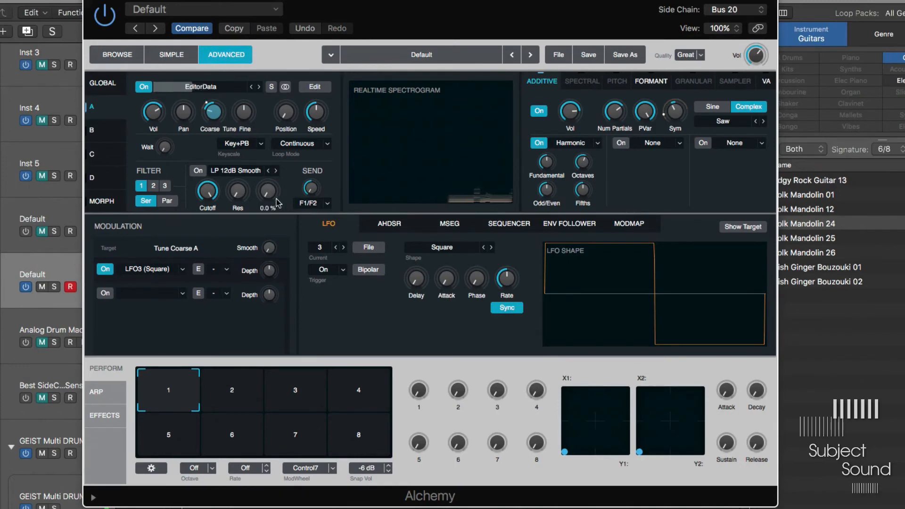
{"action": "right_click", "coordinate": [272, 272]}
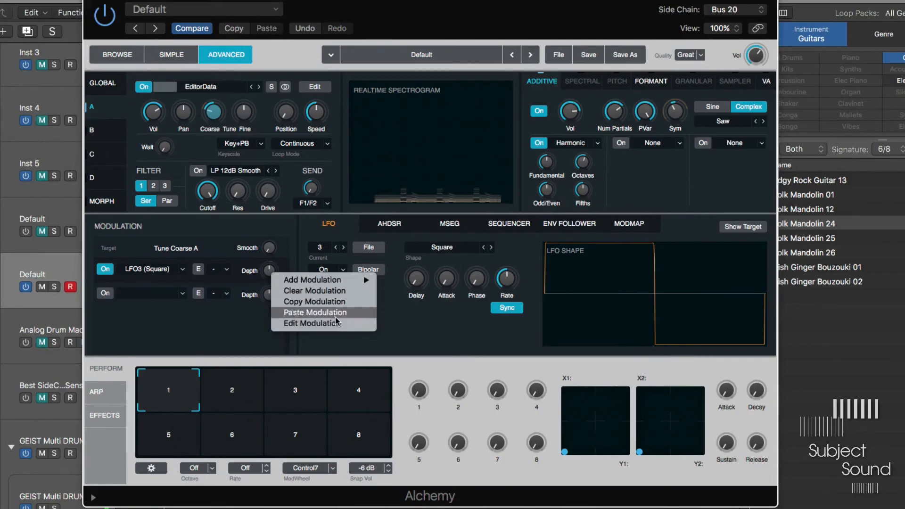
{"action": "left_click", "coordinate": [325, 323]}
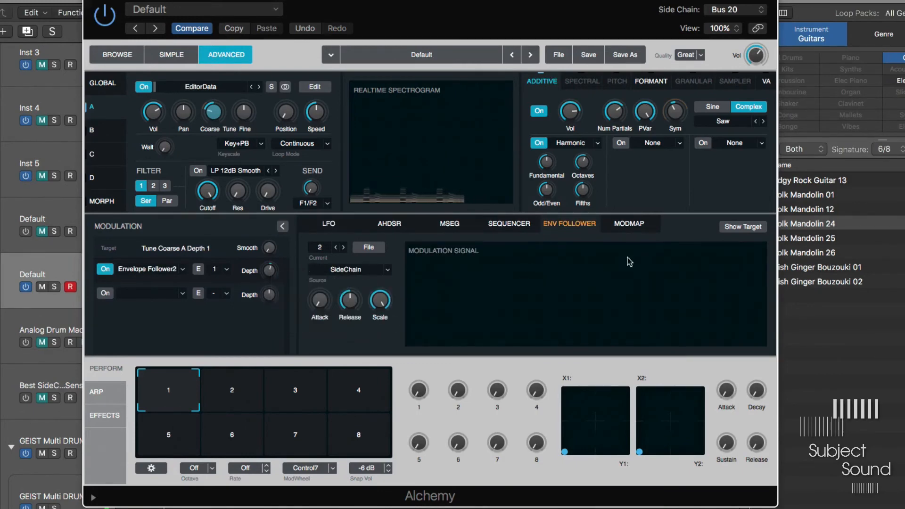
{"action": "left_click", "coordinate": [629, 223]}
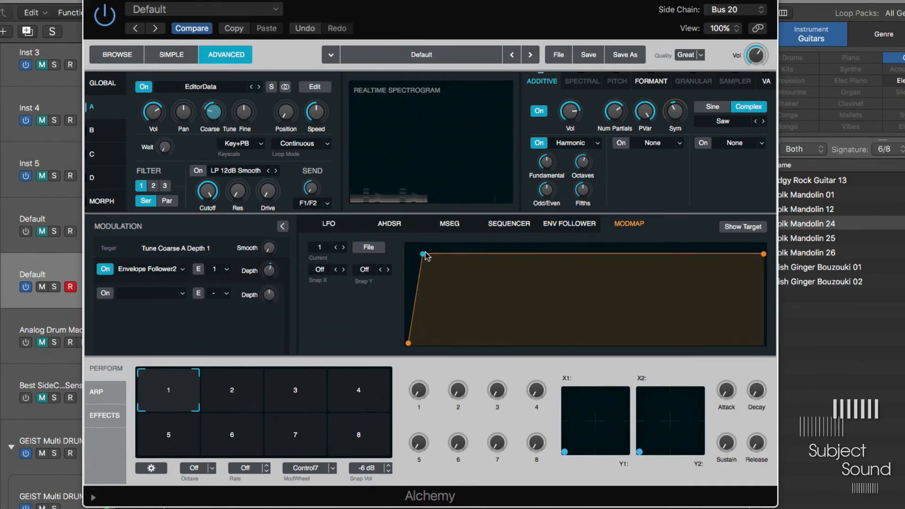
{"action": "mouse_move", "coordinate": [423, 254]}
{"action": "left_mouse_down"}
{"action": "mouse_move", "coordinate": [409, 254]}
{"action": "mouse_move", "coordinate": [415, 242]}
{"action": "mouse_move", "coordinate": [414, 257]}
{"action": "left_mouse_up"}
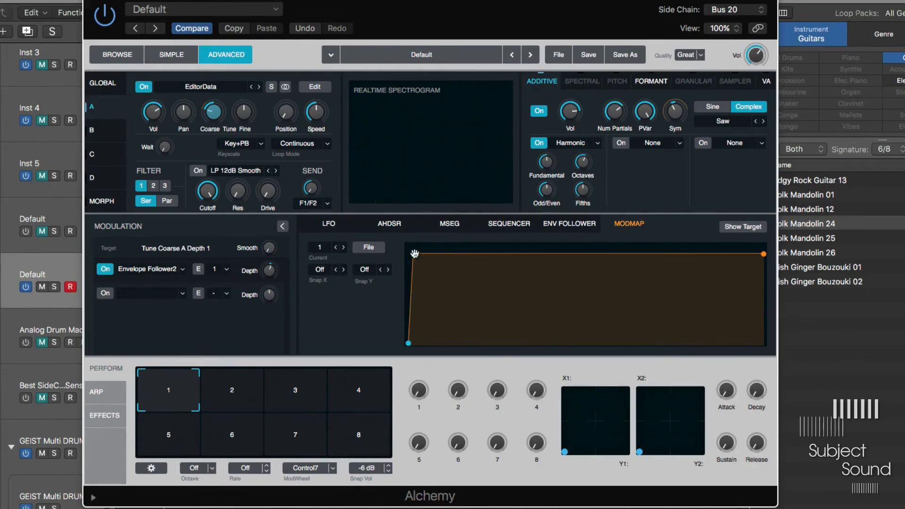
{"action": "left_click_drag", "start_coordinate": [438, 247], "coordinate": [499, 254]}
{"action": "left_click_drag", "start_coordinate": [462, 293], "coordinate": [411, 224]}
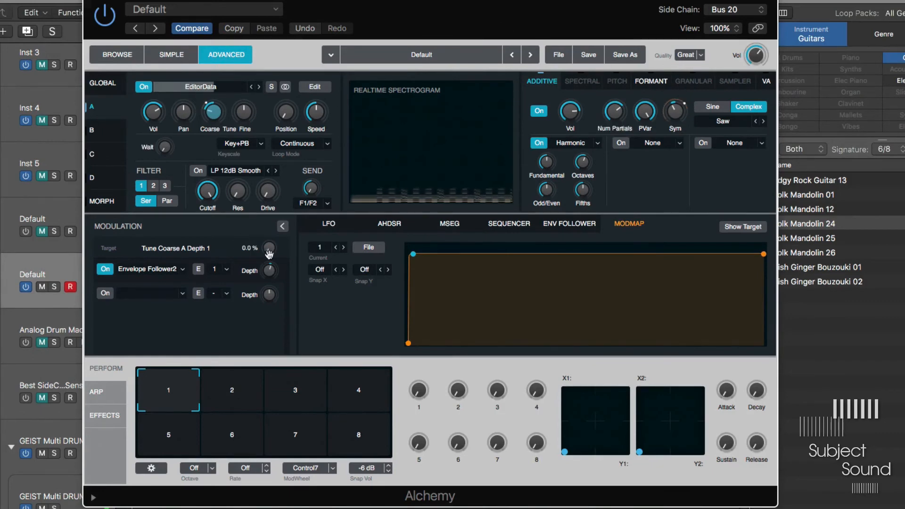
Review LFO3's shape, rate and delay settings, and check the coarse tune modulation and its depth options.
{"action": "left_click", "coordinate": [338, 225]}
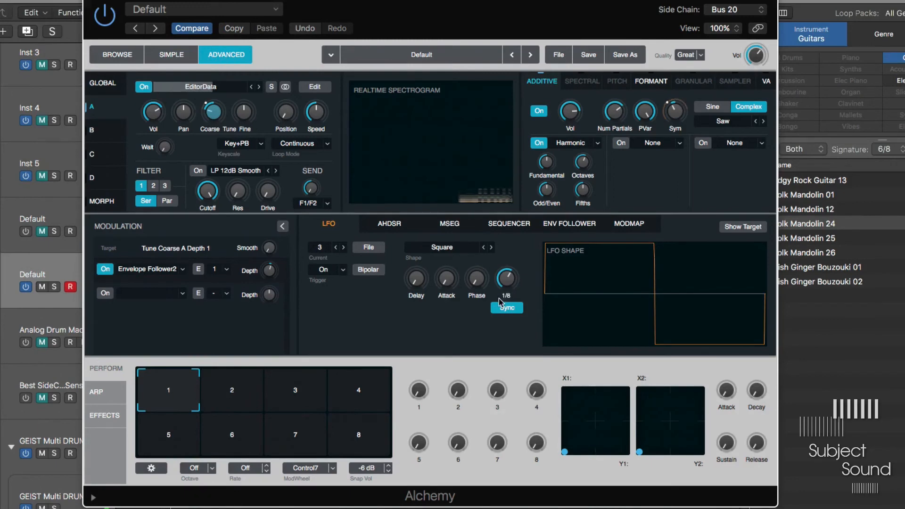
{"action": "mouse_move", "coordinate": [466, 282]}
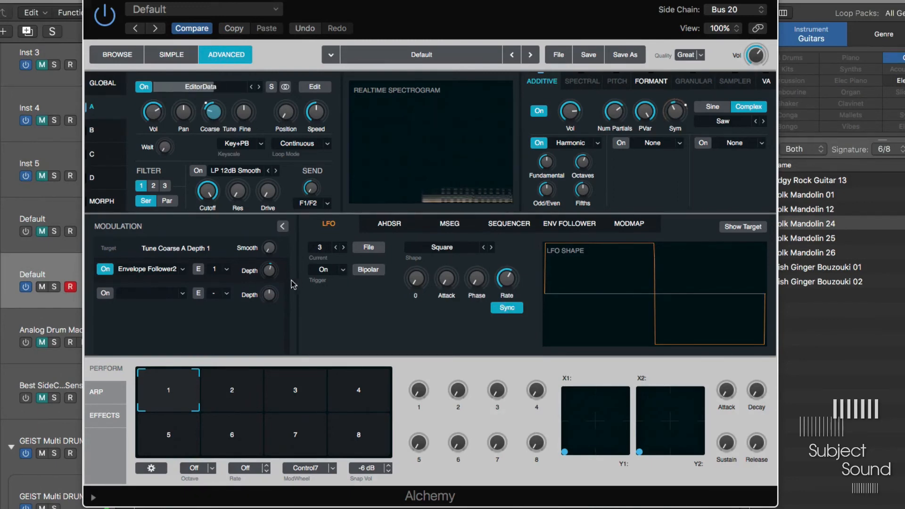
{"action": "left_click", "coordinate": [217, 114]}
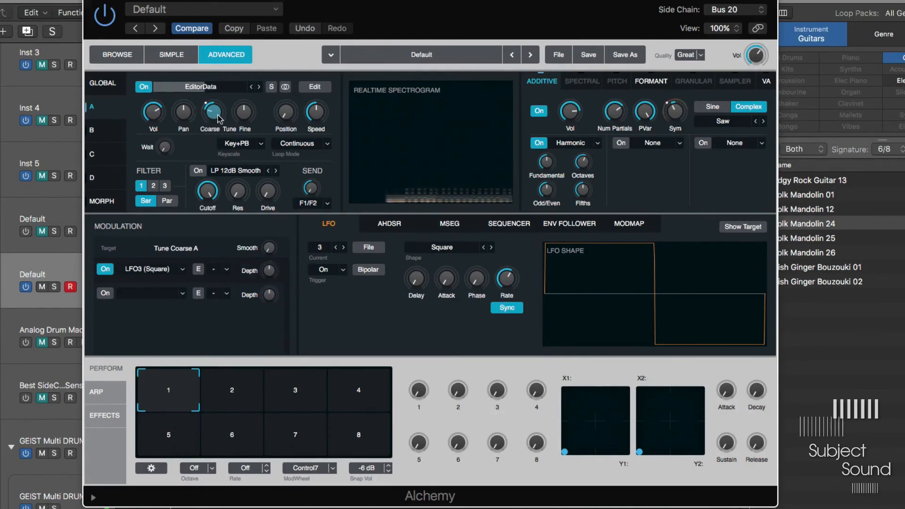
{"action": "right_click", "coordinate": [270, 273]}
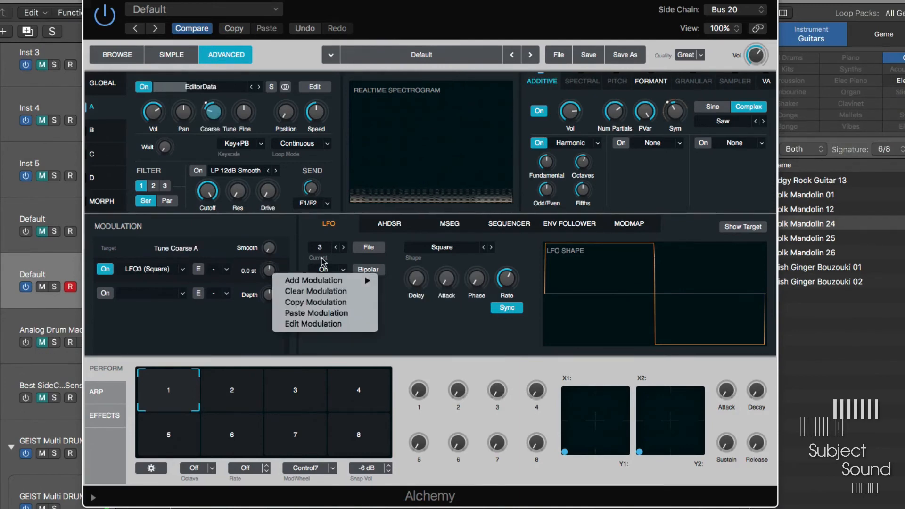
Reshape mod map 1 with an extra point so it stays at zero up to 9% and jumps to maximum there.
{"action": "left_click", "coordinate": [350, 225]}
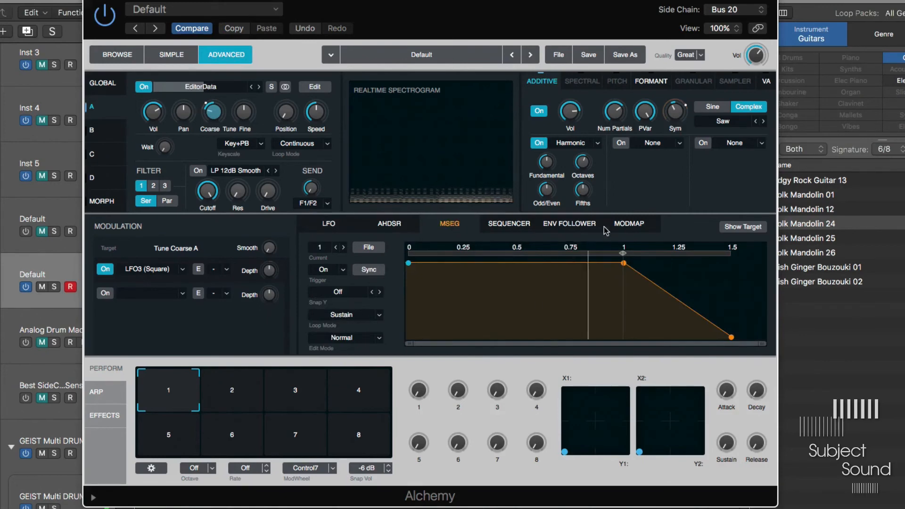
{"action": "left_click", "coordinate": [628, 224]}
{"action": "left_click_drag", "start_coordinate": [411, 253], "coordinate": [453, 365]}
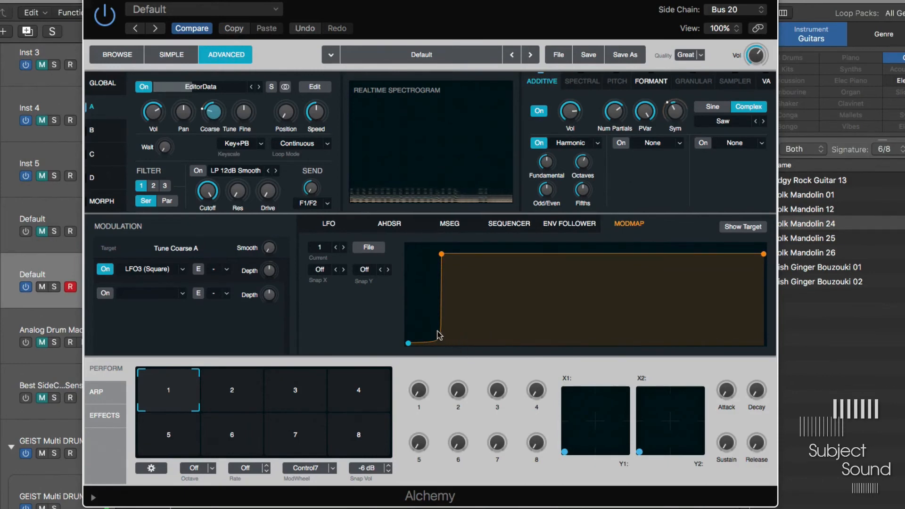
{"action": "left_click_drag", "start_coordinate": [435, 322], "coordinate": [441, 343]}
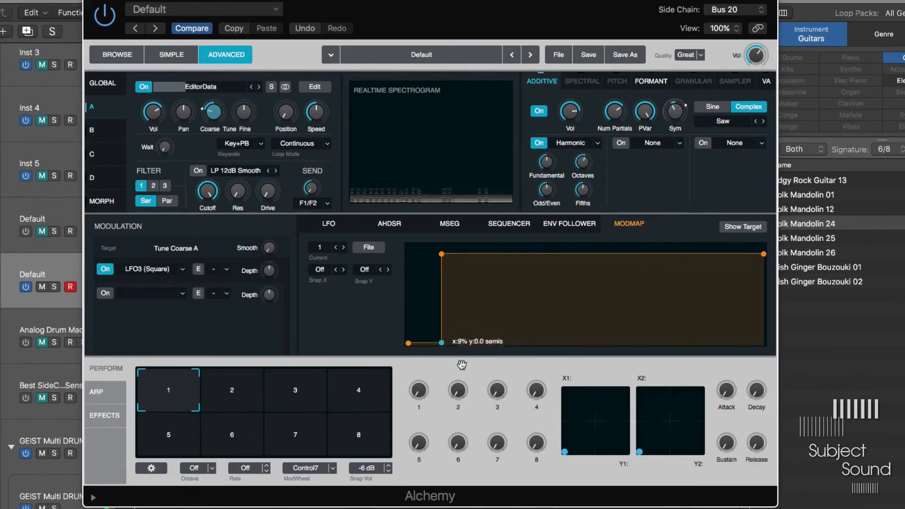
{"action": "left_click", "coordinate": [442, 254]}
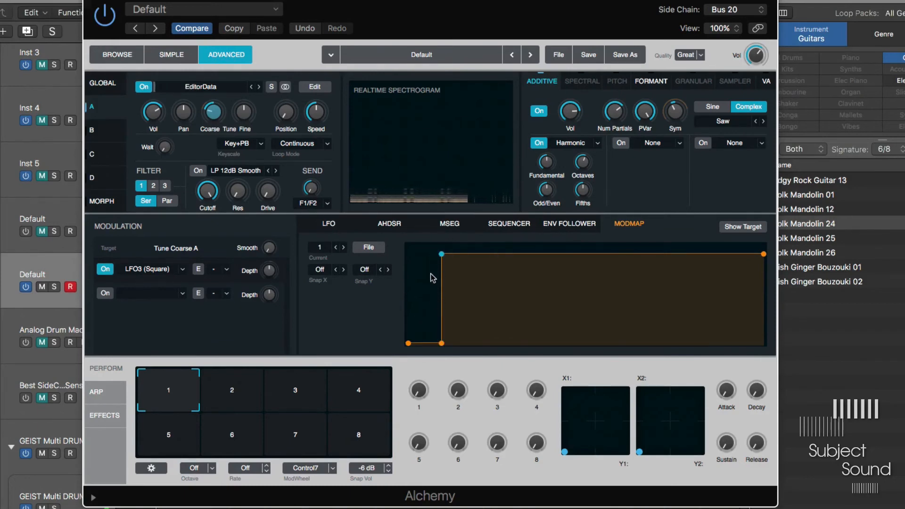
Shift both points of mod map 1's vertical jump to 5%.
{"action": "left_click_drag", "start_coordinate": [440, 344], "coordinate": [428, 343]}
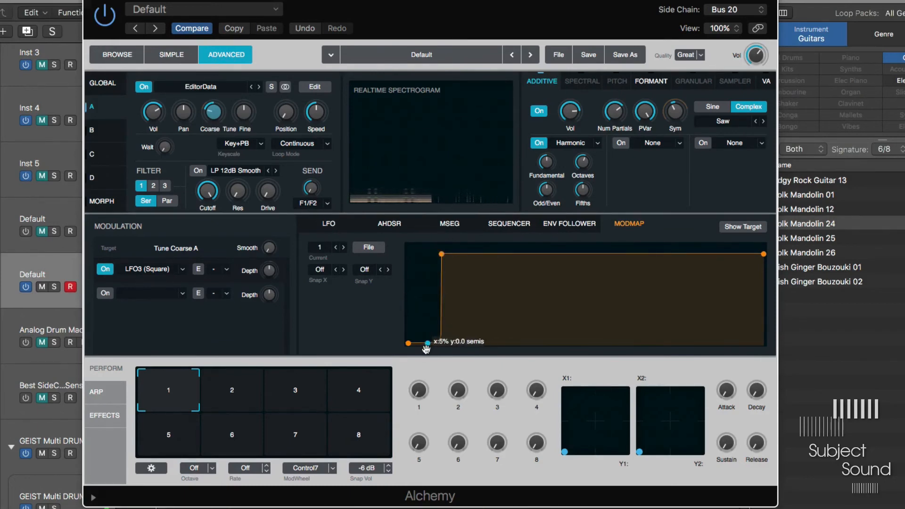
{"action": "left_click_drag", "start_coordinate": [443, 251], "coordinate": [428, 253]}
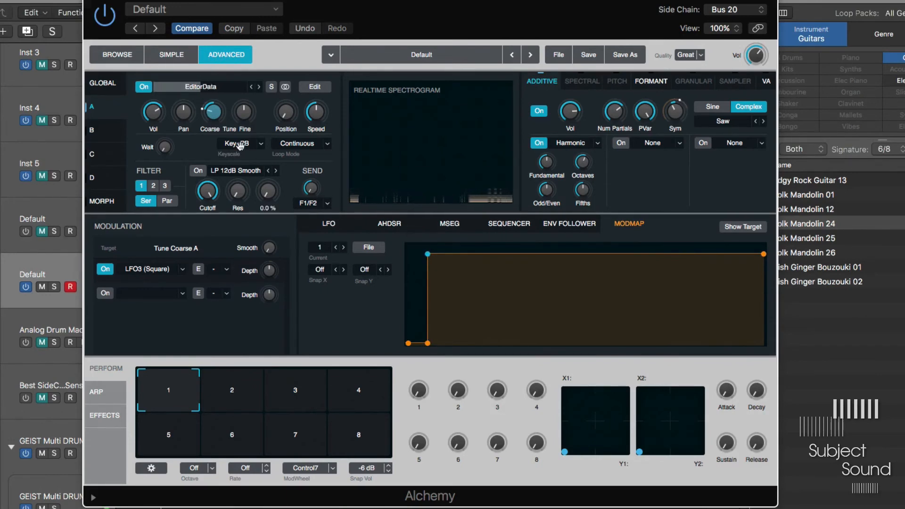
{"action": "mouse_move", "coordinate": [220, 116]}
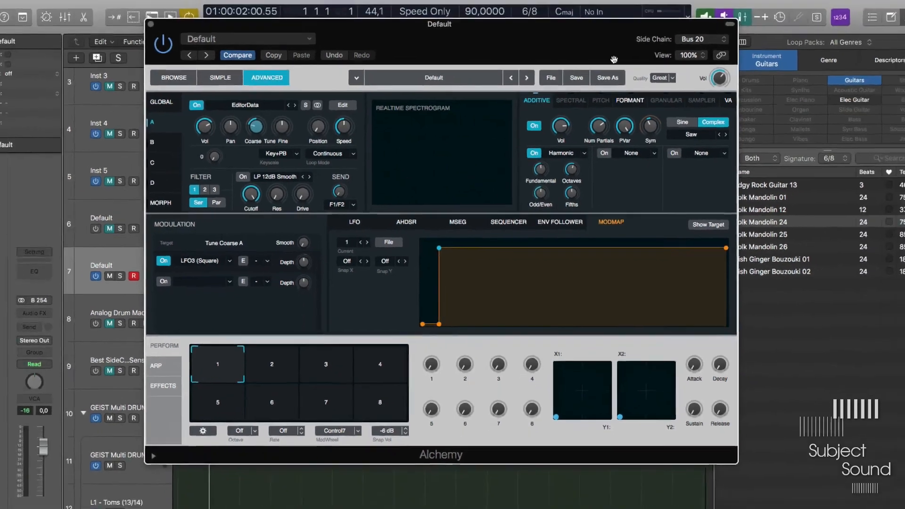
Close the synth and add a Bus 20 (ToAlchemy) send to the L1 - Kick (3/4) track.
{"action": "key", "text": "super+w"}
{"action": "scroll", "coordinate": [261, 270], "scroll_direction": "down", "scroll_amount": 10}
{"action": "scroll", "coordinate": [261, 270], "scroll_direction": "up", "scroll_amount": 1}
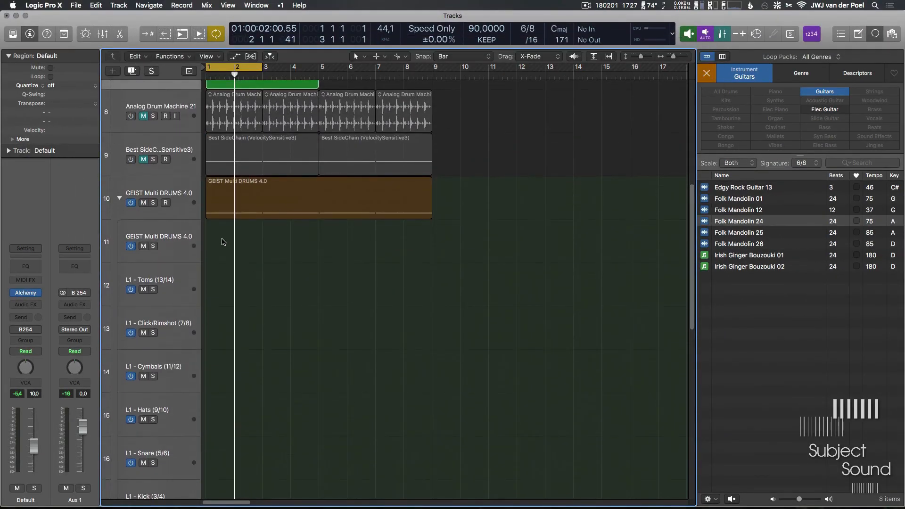
{"action": "left_click", "coordinate": [197, 236]}
{"action": "scroll", "coordinate": [176, 420], "scroll_direction": "down", "scroll_amount": 2}
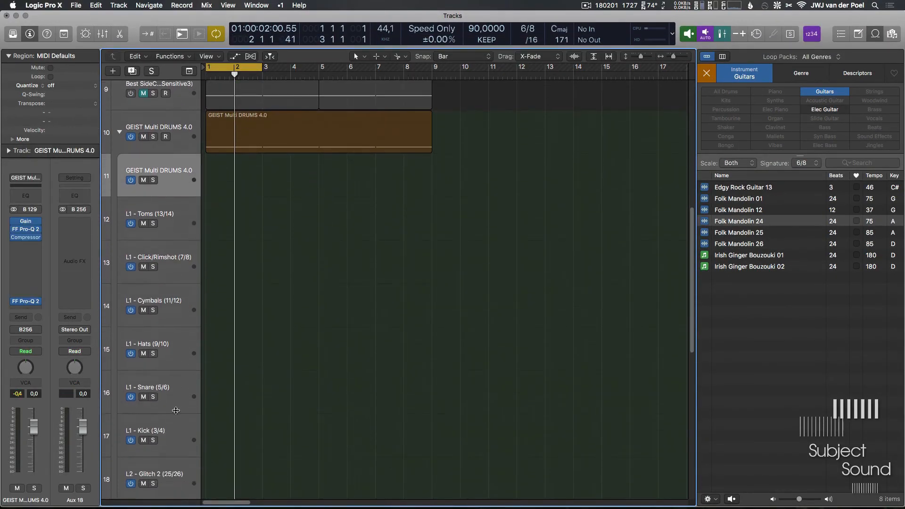
{"action": "left_click", "coordinate": [169, 433]}
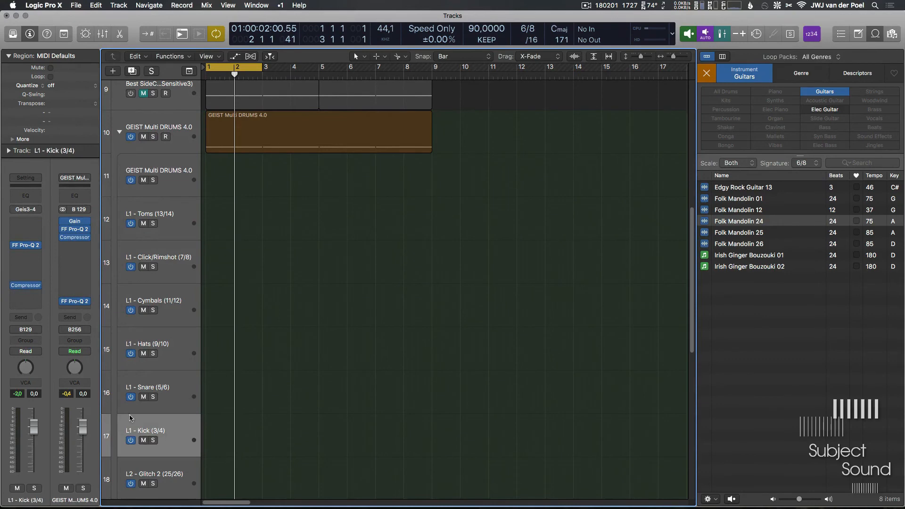
{"action": "left_click", "coordinate": [26, 319]}
{"action": "mouse_move", "coordinate": [28, 358]}
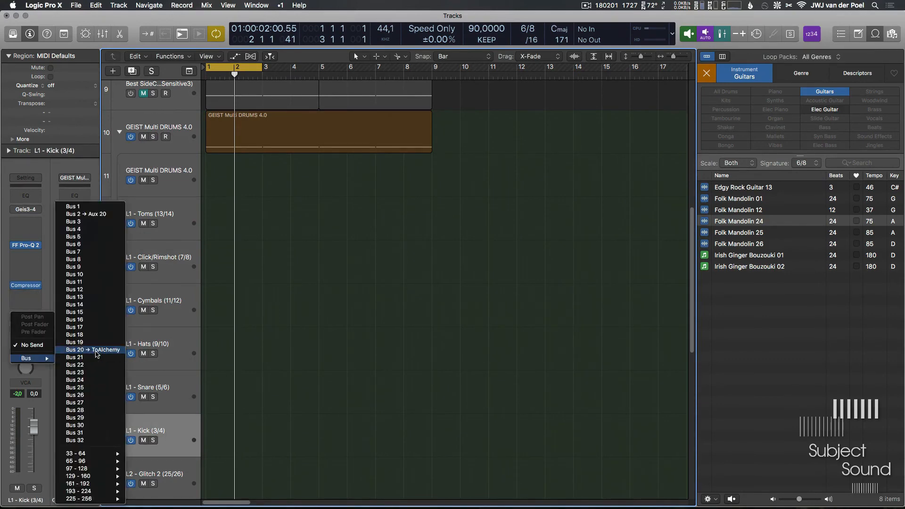
{"action": "left_click", "coordinate": [96, 349]}
Switch off the Bus 20 send on L1 - Snare (5/6) and set the send level on L1 - Kick (3/4) to 0.0.
{"action": "key", "text": "Up"}
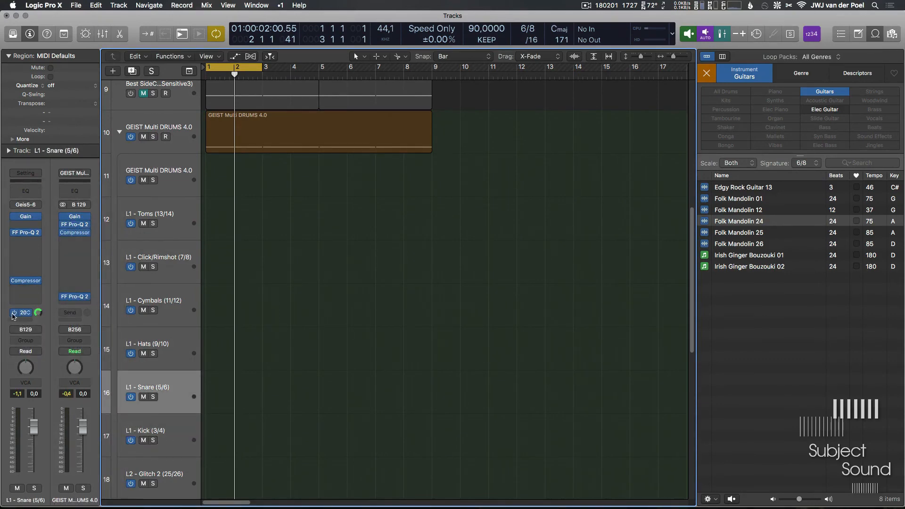
{"action": "key", "text": "Down"}
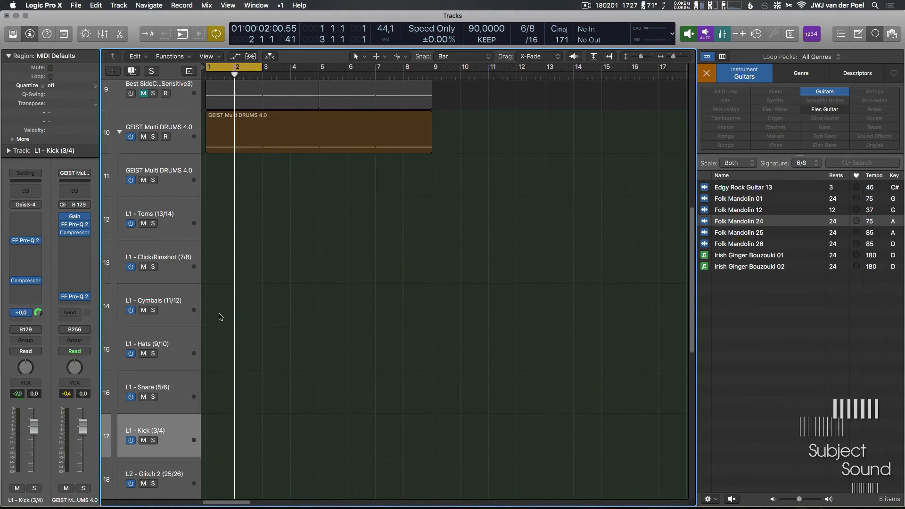
{"action": "left_click", "coordinate": [184, 385]}
Solo the Default Alchemy track 7 and play it while viewing envelope follower 2's sidechain signal in Alchemy.
{"action": "scroll", "coordinate": [184, 165], "scroll_direction": "up", "scroll_amount": 5}
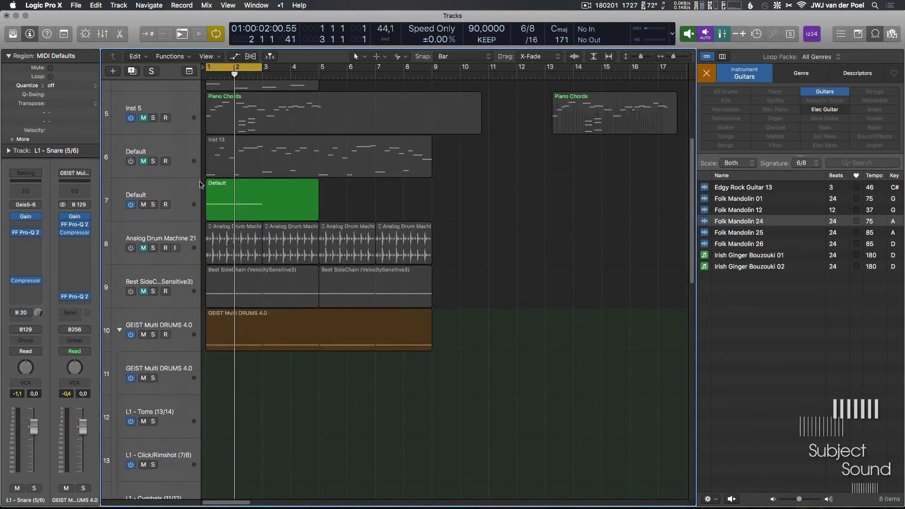
{"action": "left_click", "coordinate": [177, 189]}
{"action": "left_click", "coordinate": [153, 204]}
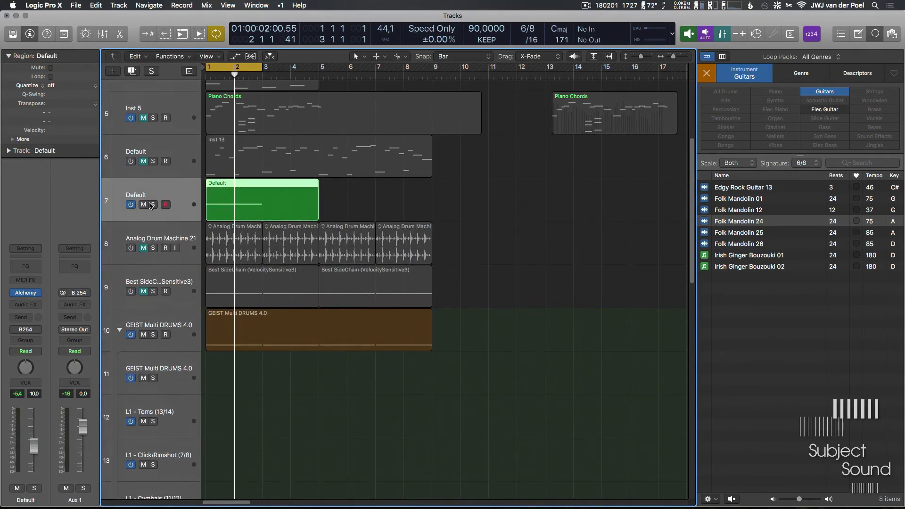
{"action": "left_click", "coordinate": [27, 293]}
{"action": "left_click", "coordinate": [542, 223]}
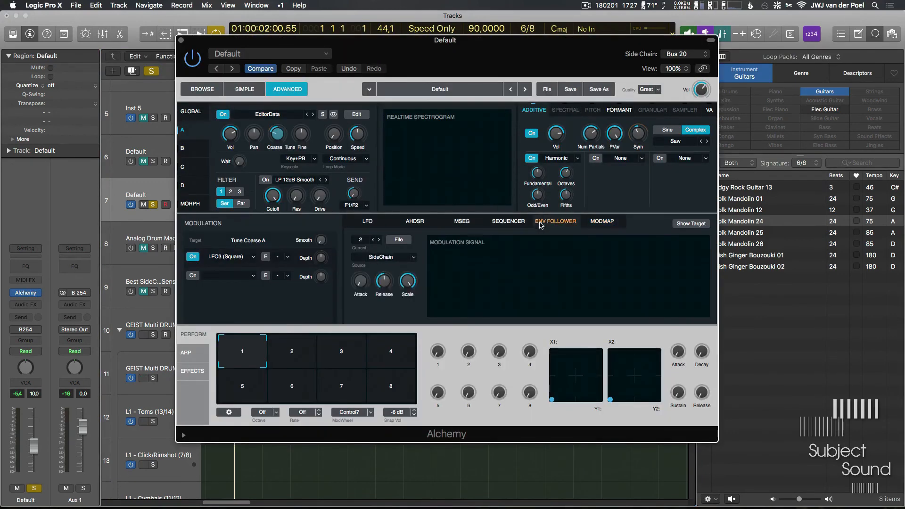
{"action": "key", "text": "space"}
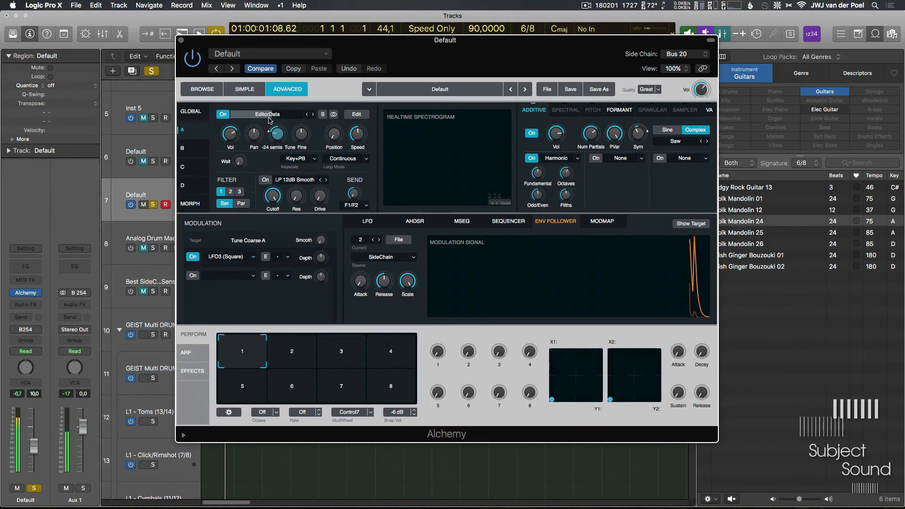
Clear the modulation from source A's coarse tune, then close the synth.
{"action": "right_click", "coordinate": [278, 138]}
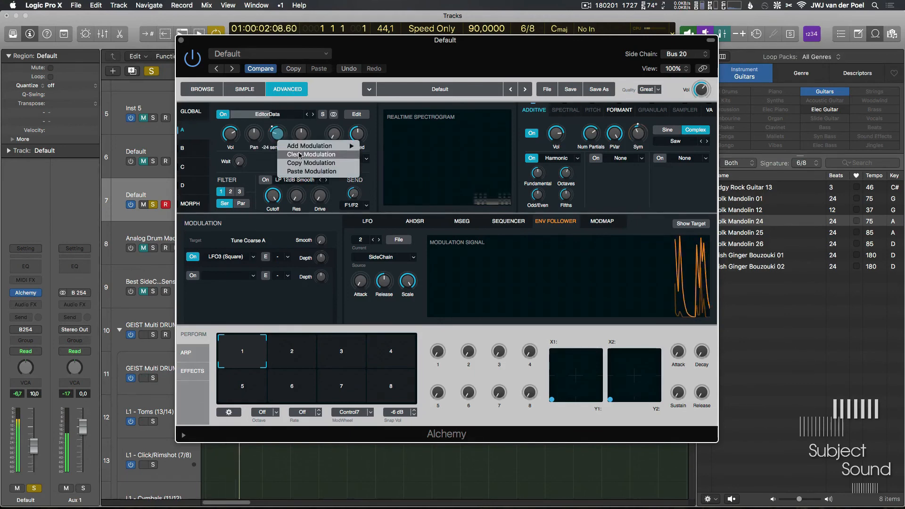
{"action": "left_click", "coordinate": [307, 155]}
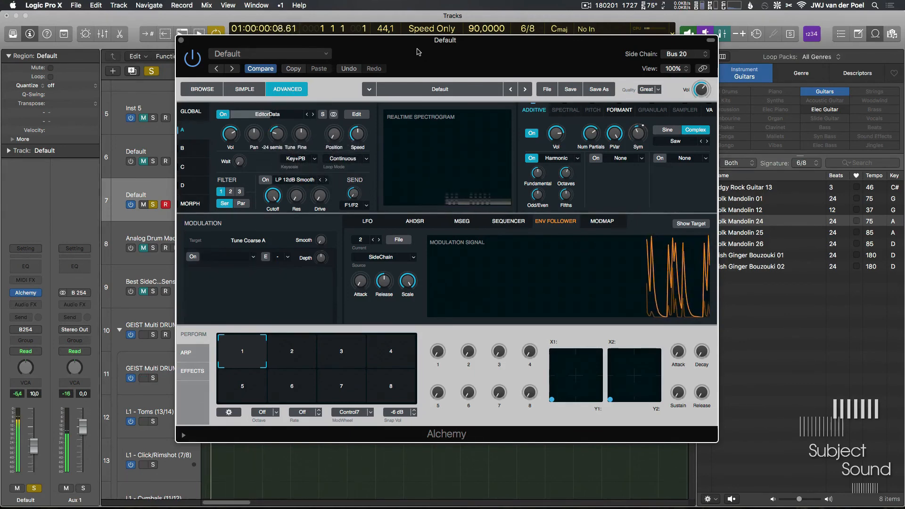
{"action": "left_click_drag", "start_coordinate": [397, 72], "coordinate": [418, 65]}
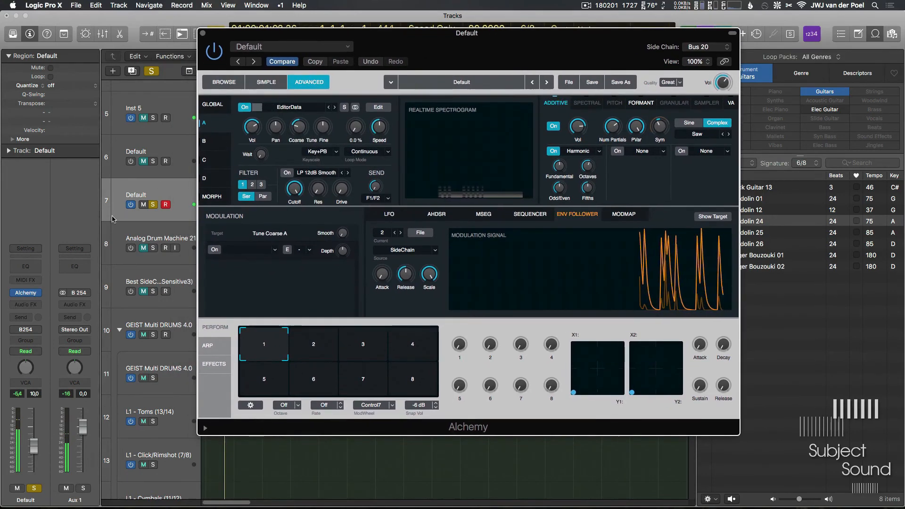
{"action": "key", "text": "super+w"}
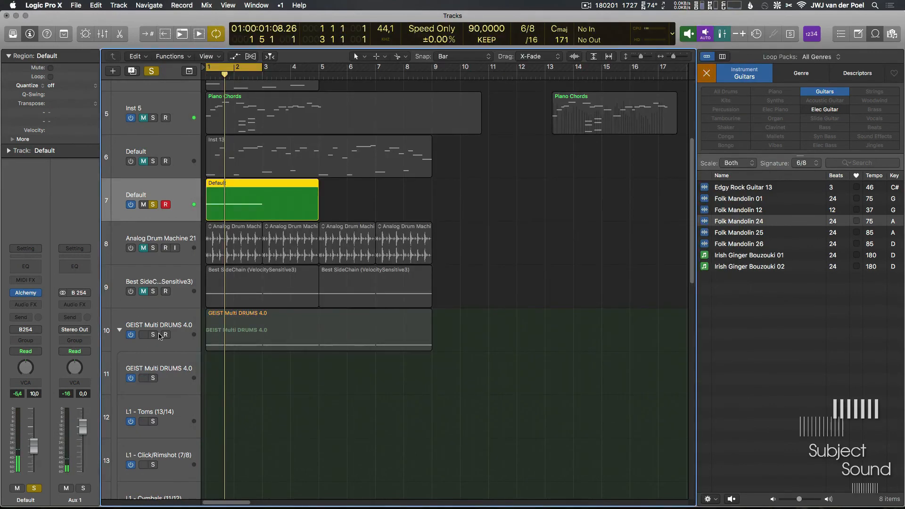
Remove the solos from the Default Alchemy track and the Geist drum channels.
{"action": "left_click", "coordinate": [159, 336]}
{"action": "scroll", "coordinate": [164, 392], "scroll_direction": "down", "scroll_amount": 5}
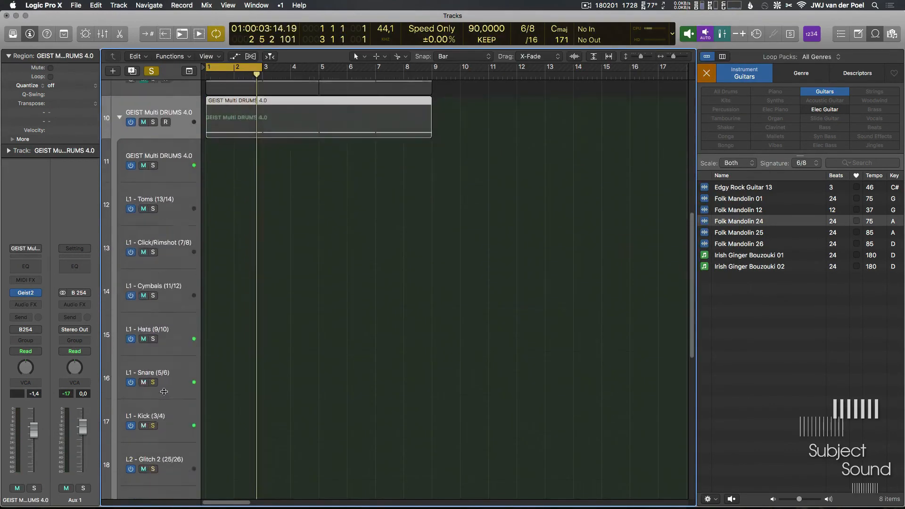
{"action": "scroll", "coordinate": [170, 377], "scroll_direction": "up", "scroll_amount": 10}
{"action": "scroll", "coordinate": [174, 361], "scroll_direction": "down", "scroll_amount": 4}
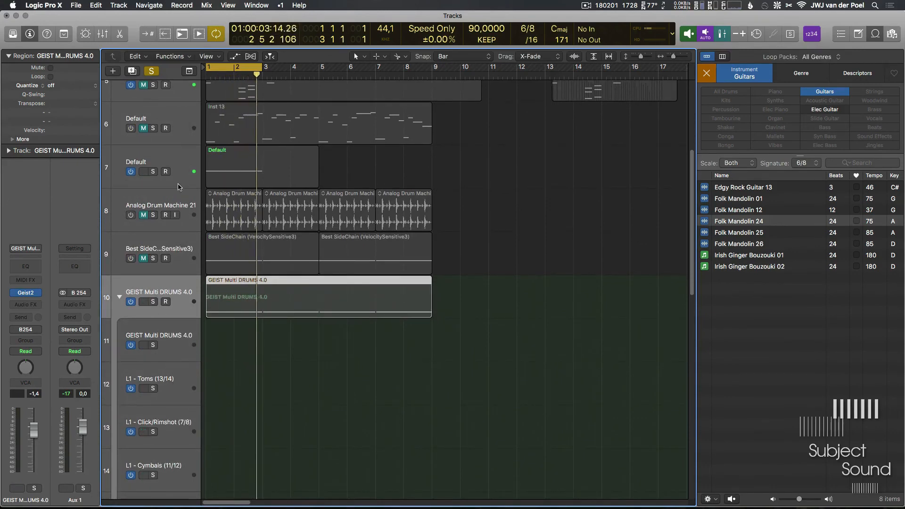
Remove the solo from the ToAlchemy aux of the Analog Drum Machine 21 track and set its output to No Output.
{"action": "left_click", "coordinate": [179, 211]}
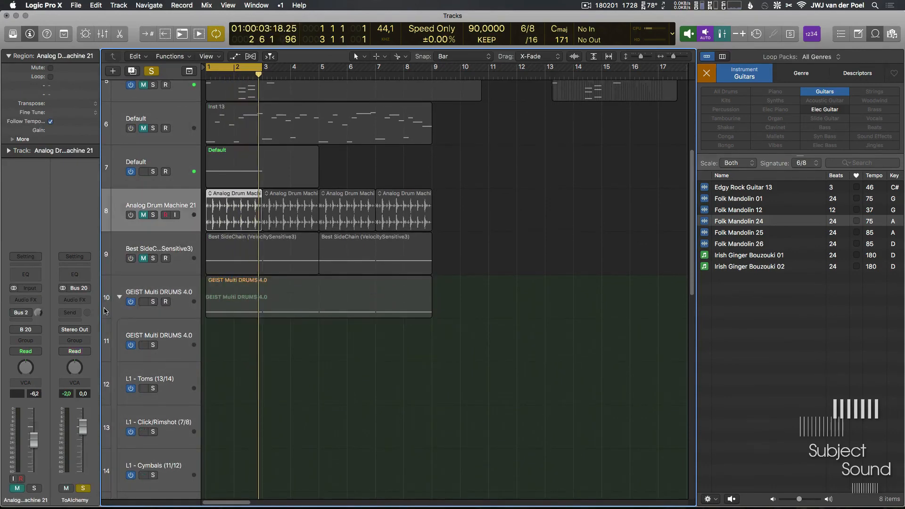
{"action": "left_click", "coordinate": [84, 489]}
{"action": "left_click", "coordinate": [81, 330]}
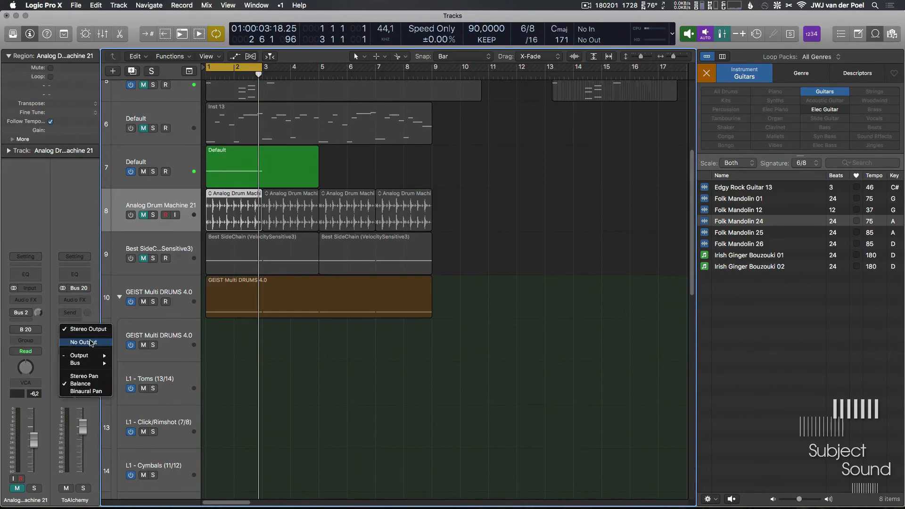
{"action": "left_click", "coordinate": [89, 340]}
Solo the GEIST Multi DRUMS 4.0 track and the Default Alchemy track 7, and open its Alchemy synth.
{"action": "left_click", "coordinate": [152, 302]}
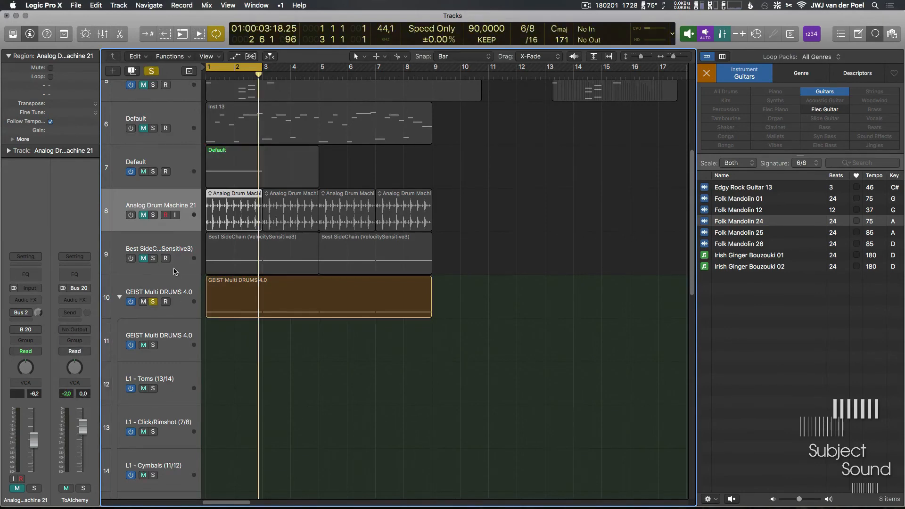
{"action": "left_click", "coordinate": [153, 171]}
{"action": "double_click", "coordinate": [180, 167]}
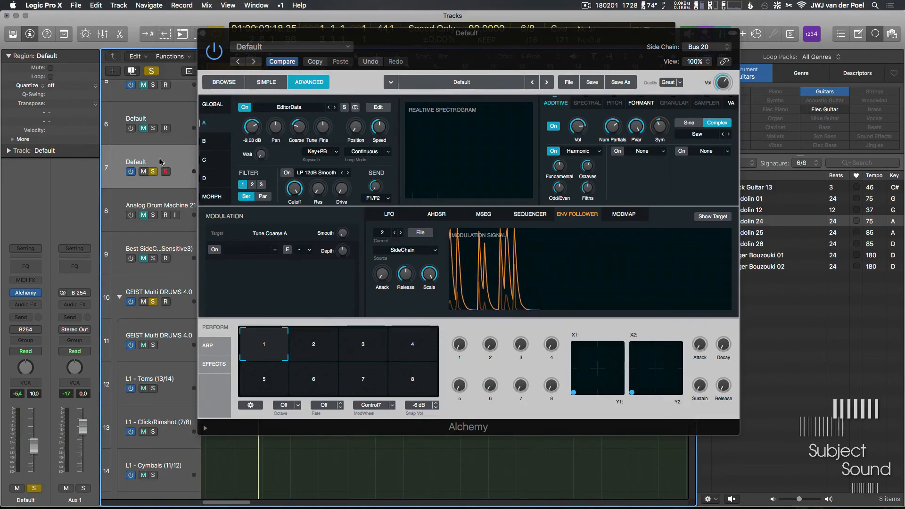
{"action": "key", "text": "Down"}
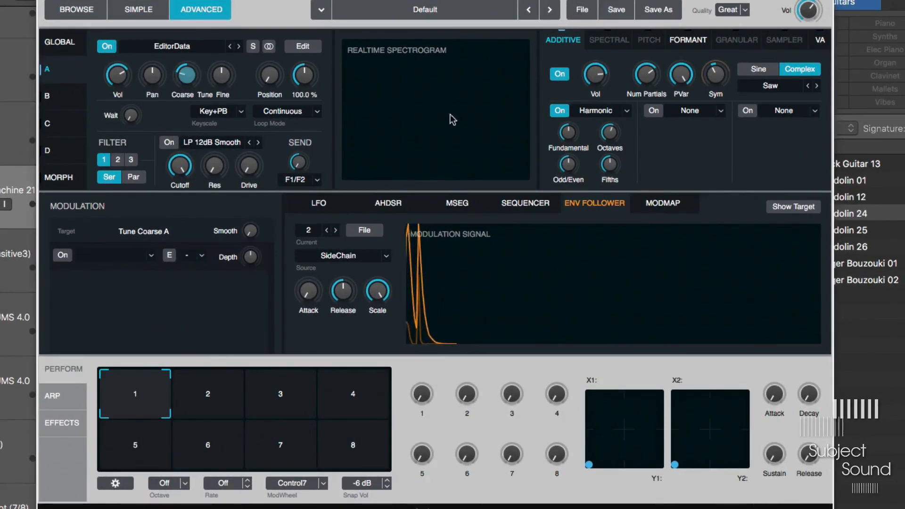
Set Alchemy's global filter 1 to LP 24dB Edgy (LP4 XP) with a cutoff of 106 Hz.
{"action": "left_click", "coordinate": [57, 42]}
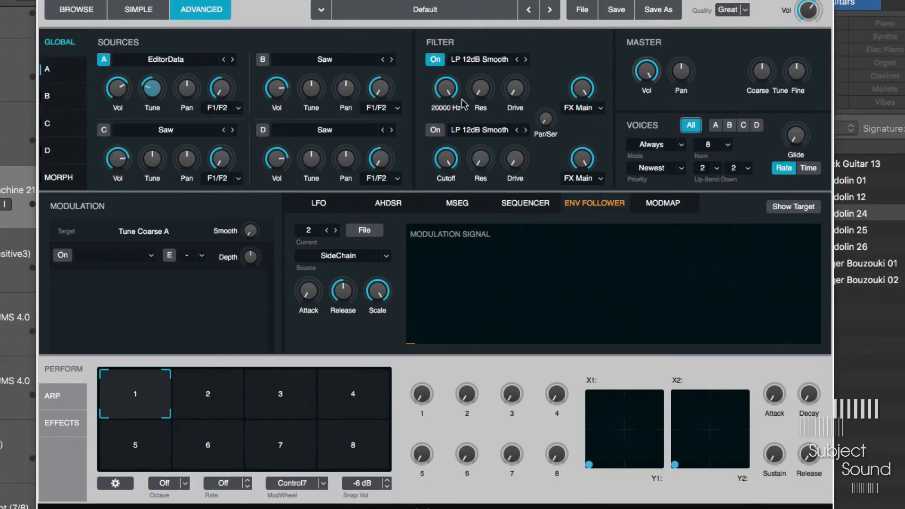
{"action": "left_click", "coordinate": [480, 59]}
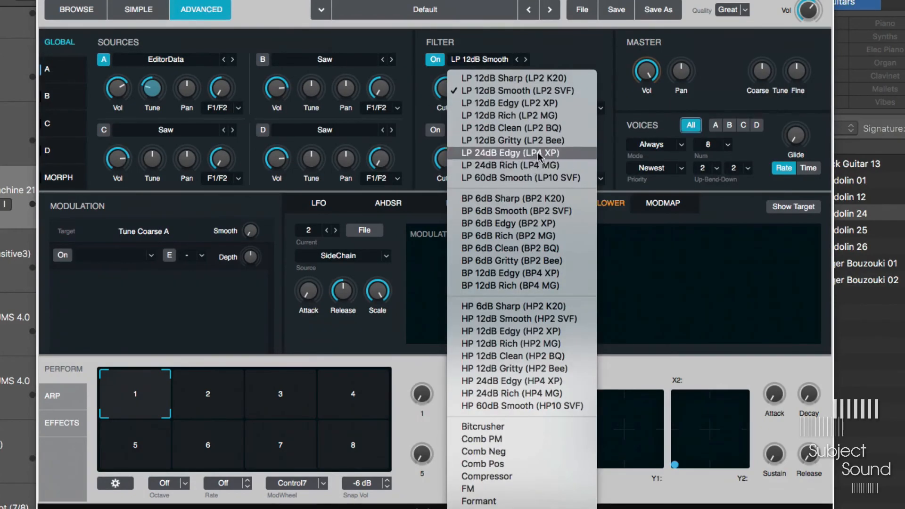
{"action": "left_click", "coordinate": [514, 152]}
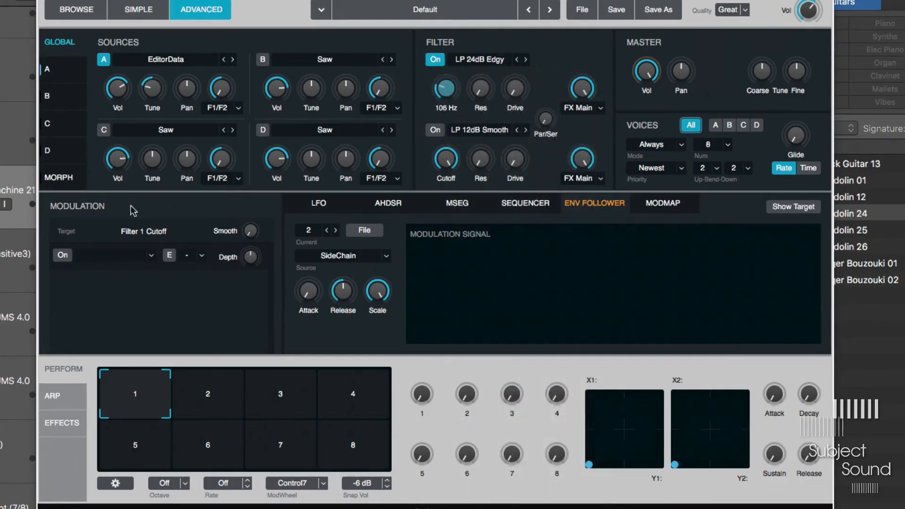
Modulate filter 1's cutoff with a new non-bipolar sine LFO at 67% depth and a 1/8 rate.
{"action": "left_click", "coordinate": [62, 255]}
{"action": "left_click", "coordinate": [151, 255]}
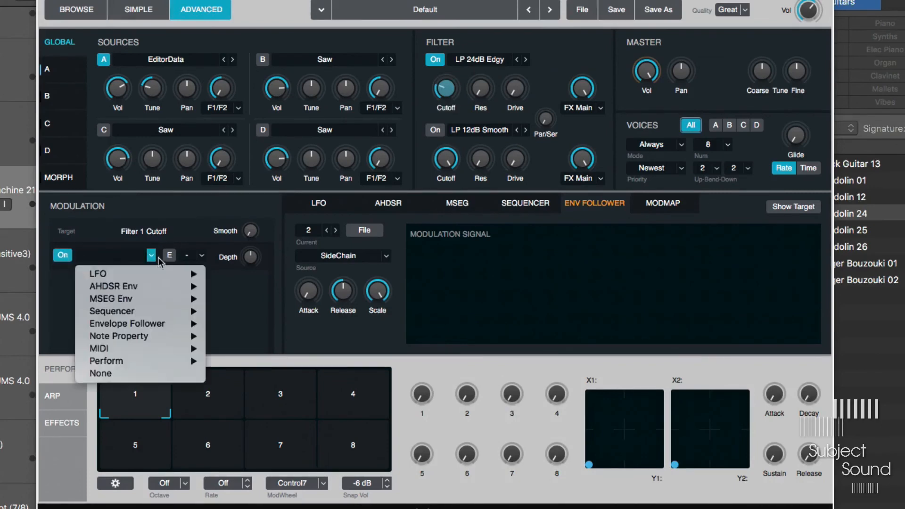
{"action": "mouse_move", "coordinate": [179, 274]}
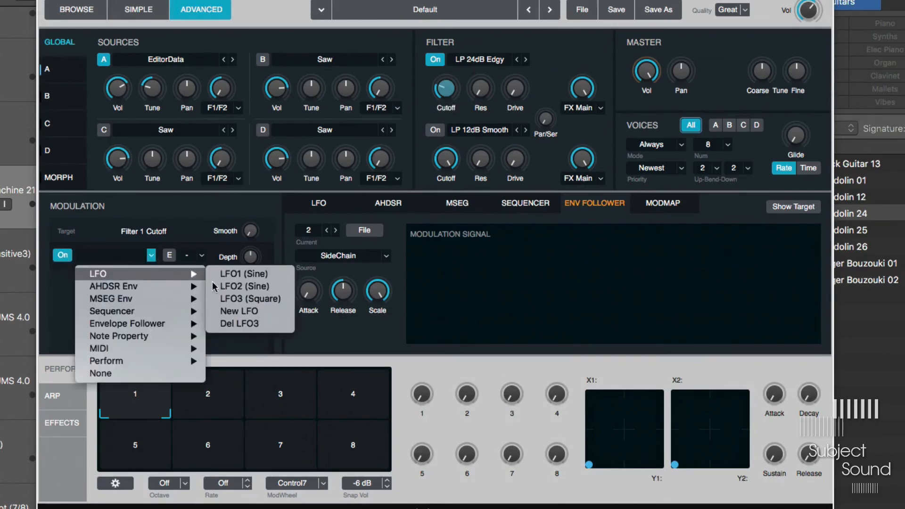
{"action": "left_click", "coordinate": [277, 312]}
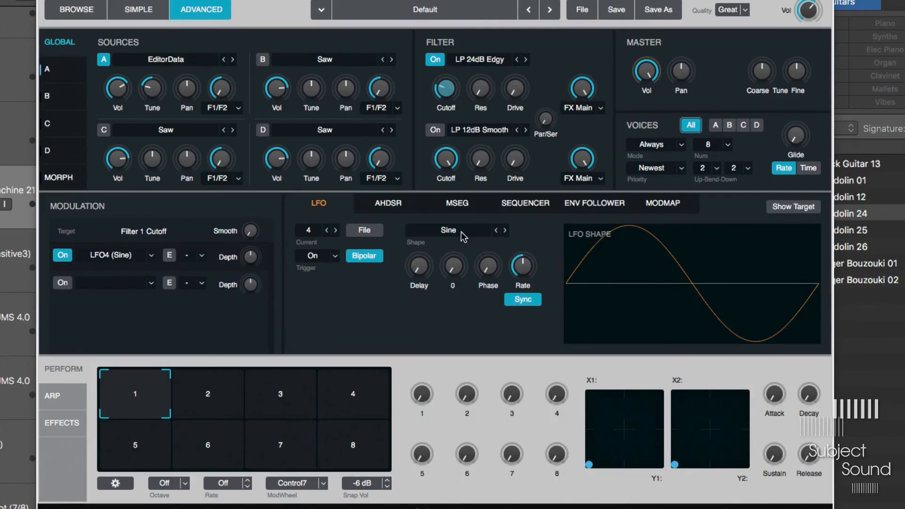
{"action": "left_click", "coordinate": [349, 257]}
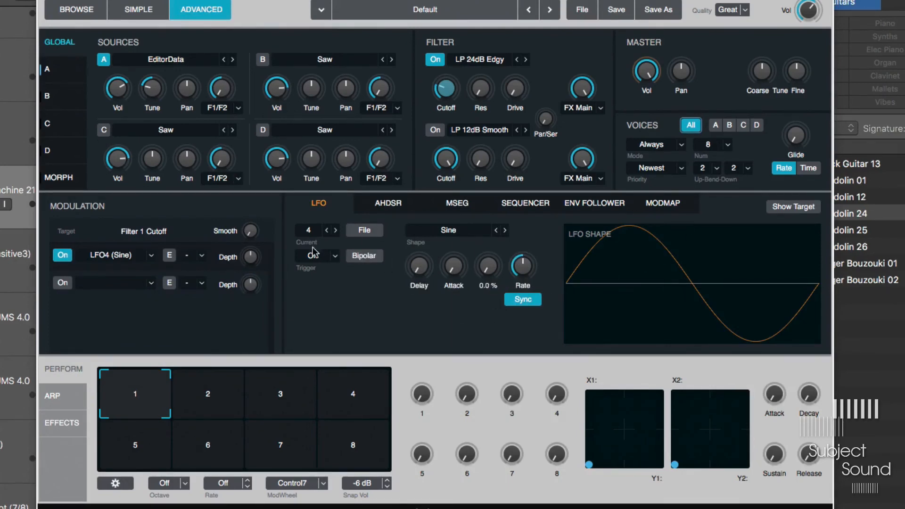
{"action": "left_click_drag", "start_coordinate": [250, 257], "coordinate": [277, 223]}
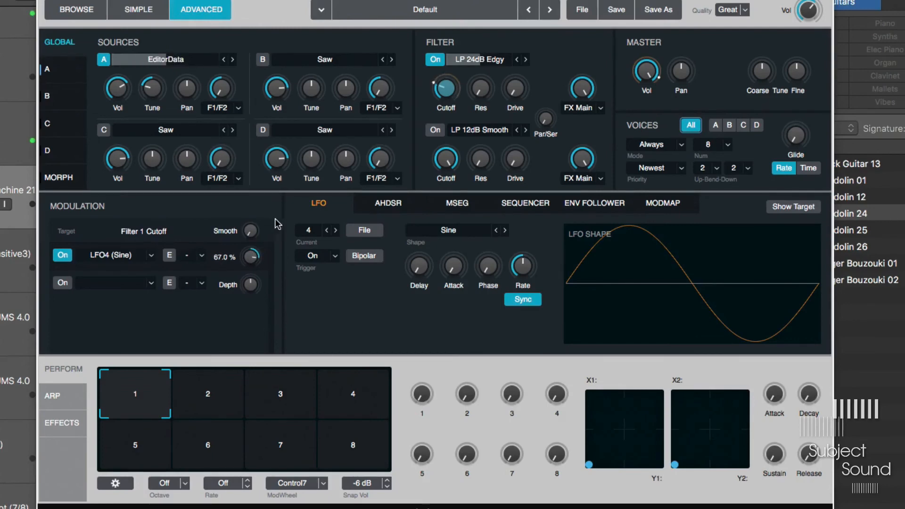
{"action": "left_click_drag", "start_coordinate": [526, 264], "coordinate": [540, 149]}
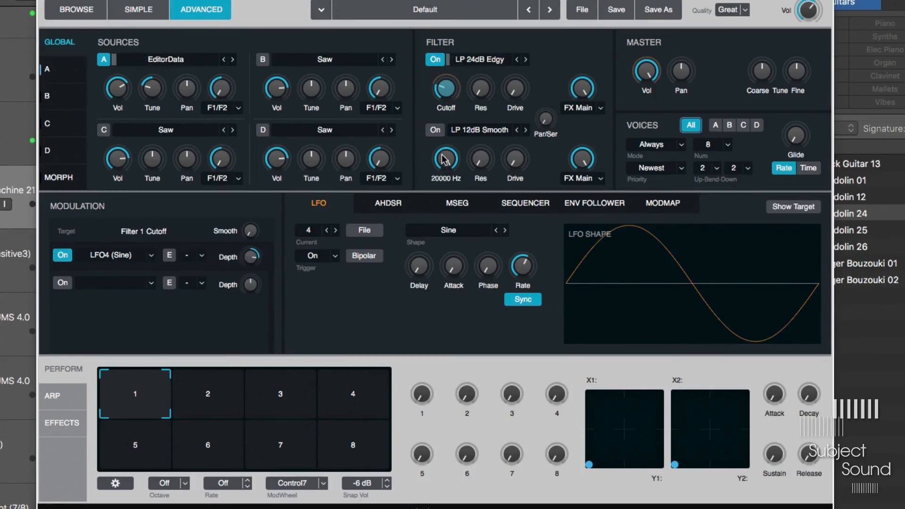
Modulate the LFO's depth on filter 1's cutoff with Envelope Follower1 at a depth of -70%.
{"action": "right_click", "coordinate": [254, 265]}
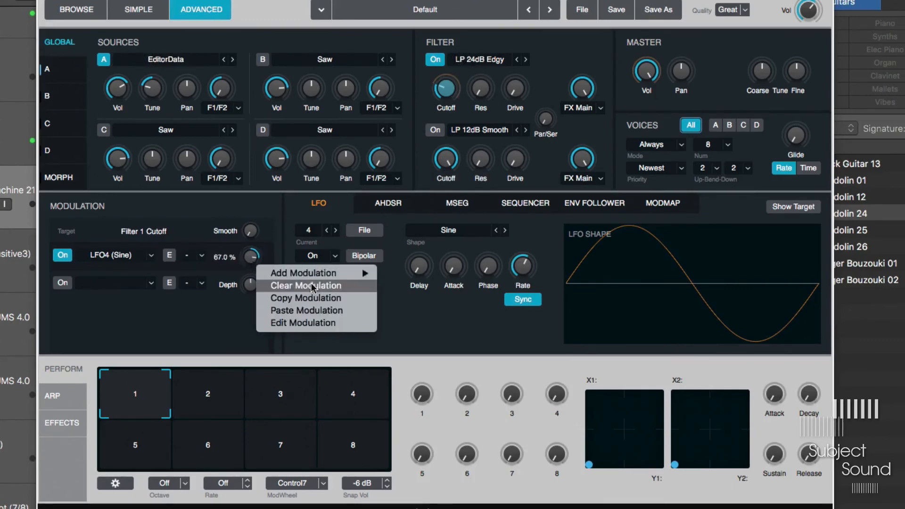
{"action": "mouse_move", "coordinate": [320, 275]}
{"action": "mouse_move", "coordinate": [468, 348]}
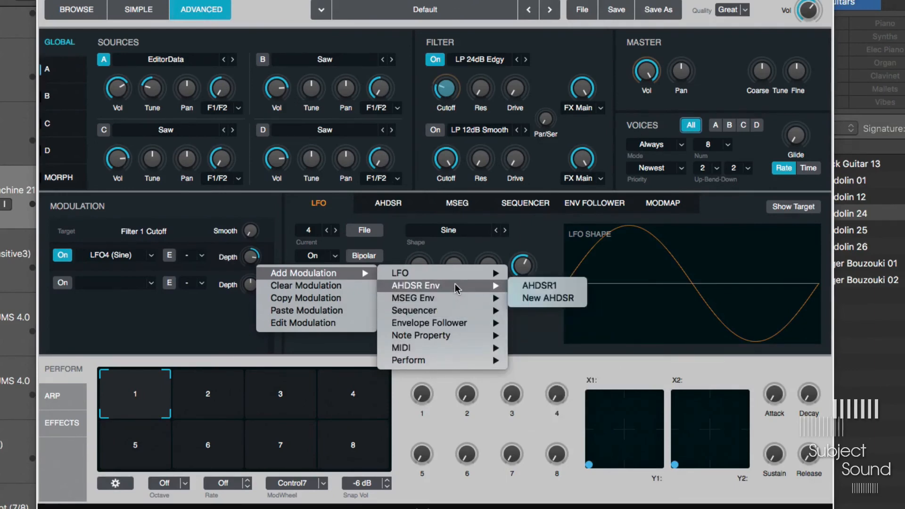
{"action": "mouse_move", "coordinate": [461, 325]}
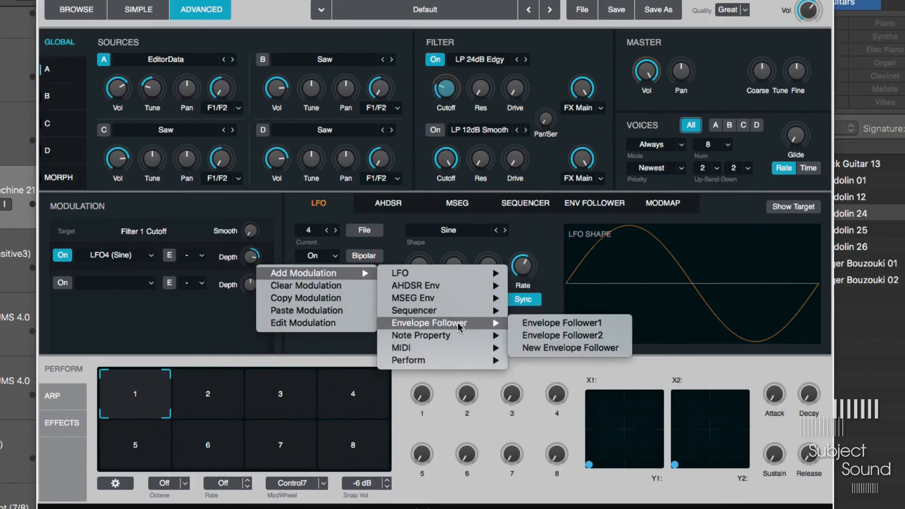
{"action": "left_click", "coordinate": [560, 323]}
{"action": "left_click_drag", "start_coordinate": [250, 258], "coordinate": [238, 290]}
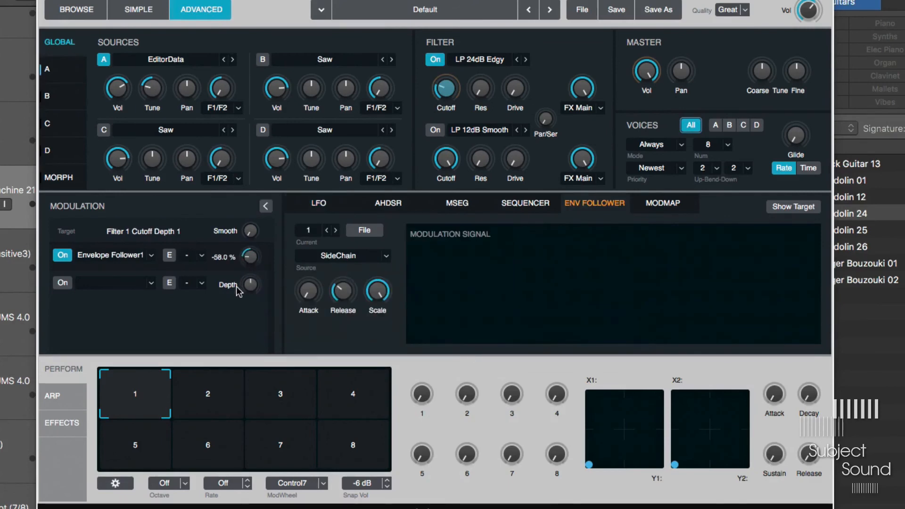
{"action": "left_click_drag", "start_coordinate": [259, 352], "coordinate": [271, 384]}
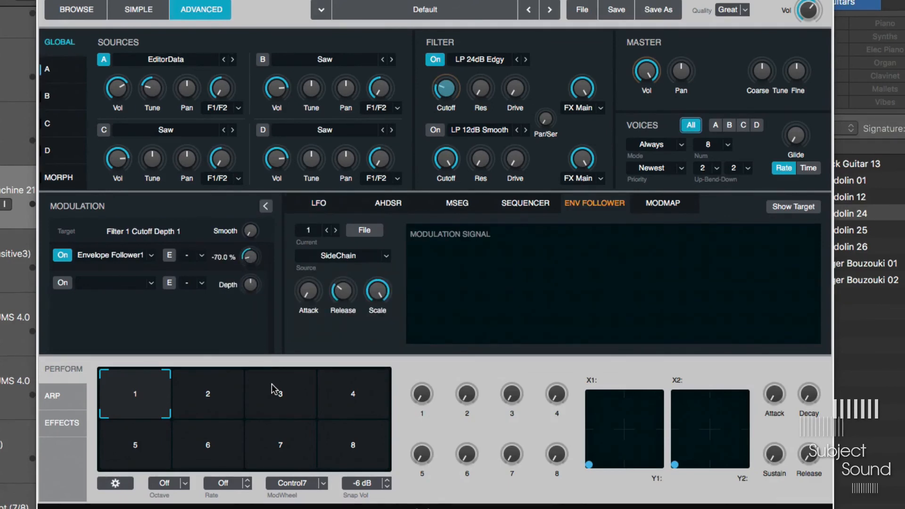
Set LFO 4's depth on filter 1's cutoff to 70.1% and play it with the GEIST Multi DRUMS track selected.
{"action": "left_click", "coordinate": [445, 88]}
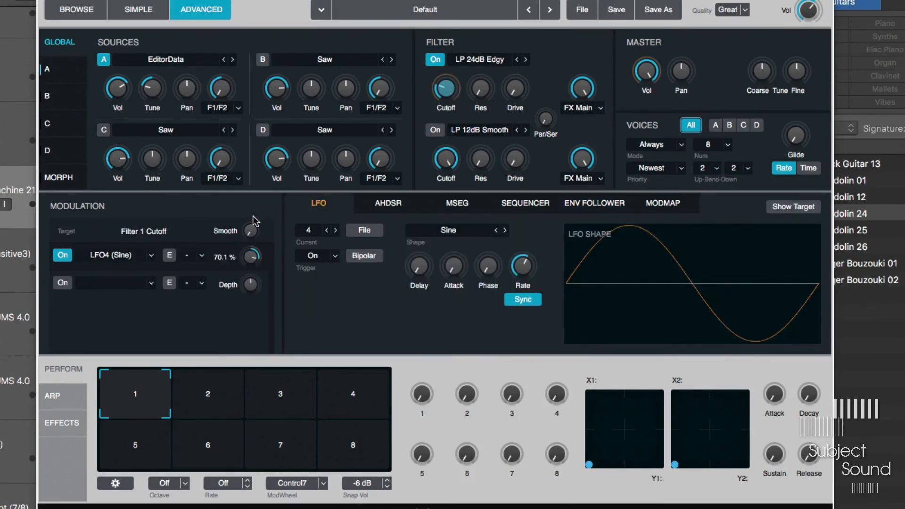
{"action": "key", "text": "space"}
{"action": "mouse_move", "coordinate": [522, 264]}
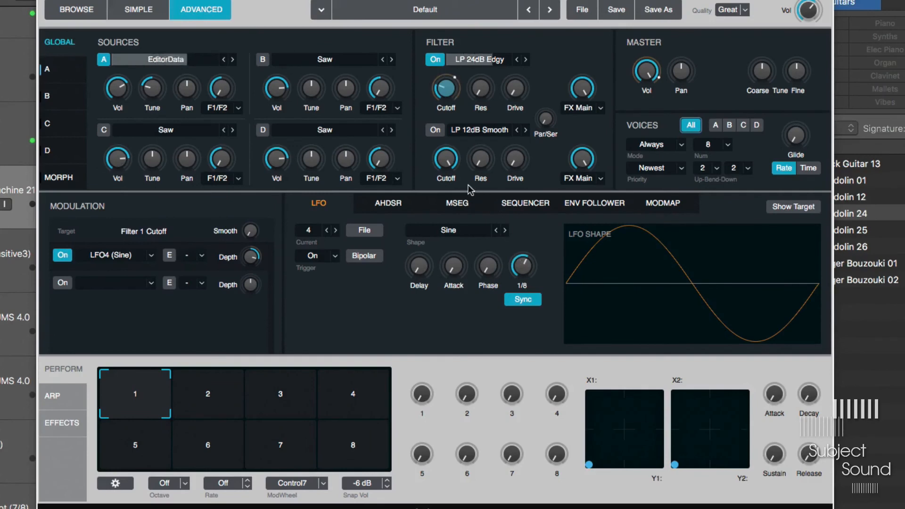
{"action": "left_click", "coordinate": [7, 320]}
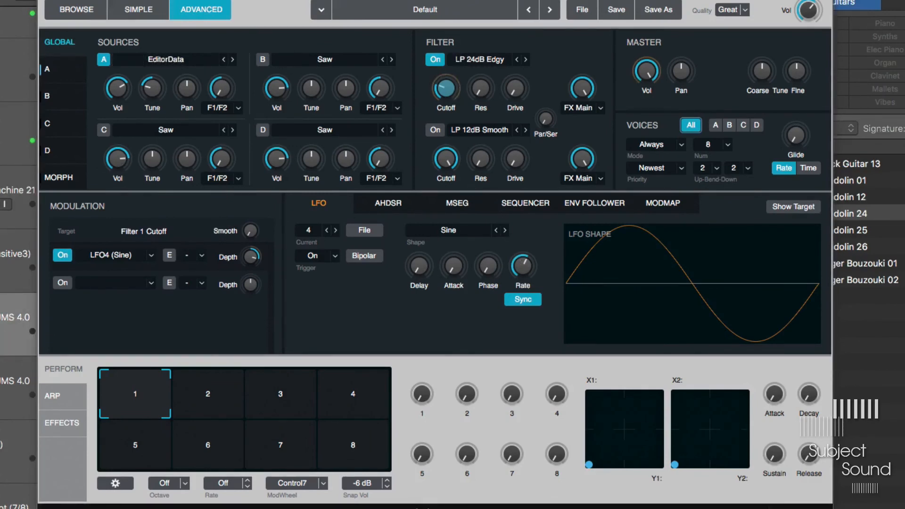
{"action": "scroll", "coordinate": [18, 264], "scroll_direction": "down", "scroll_amount": 5}
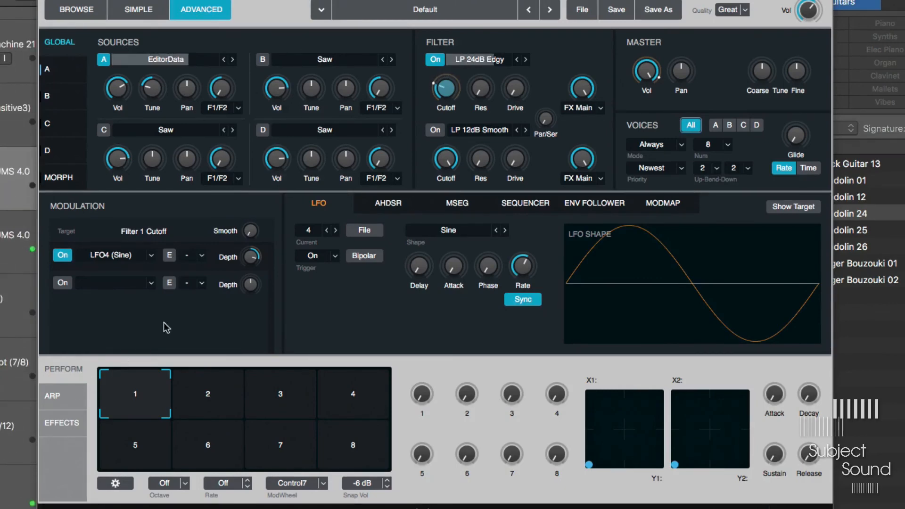
{"action": "mouse_move", "coordinate": [447, 90]}
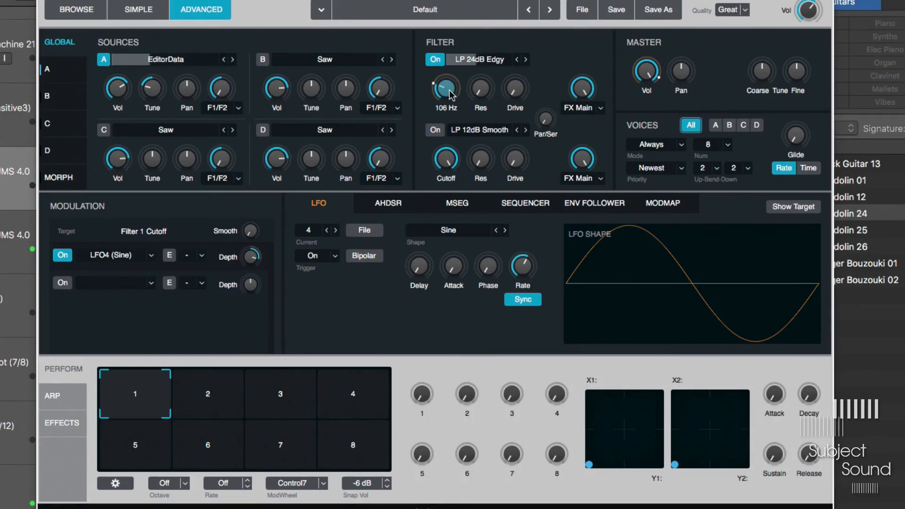
Modulate LFO 4's rate with Envelope Follower2 at a small positive depth and lengthen the follower's release.
{"action": "right_click", "coordinate": [523, 269]}
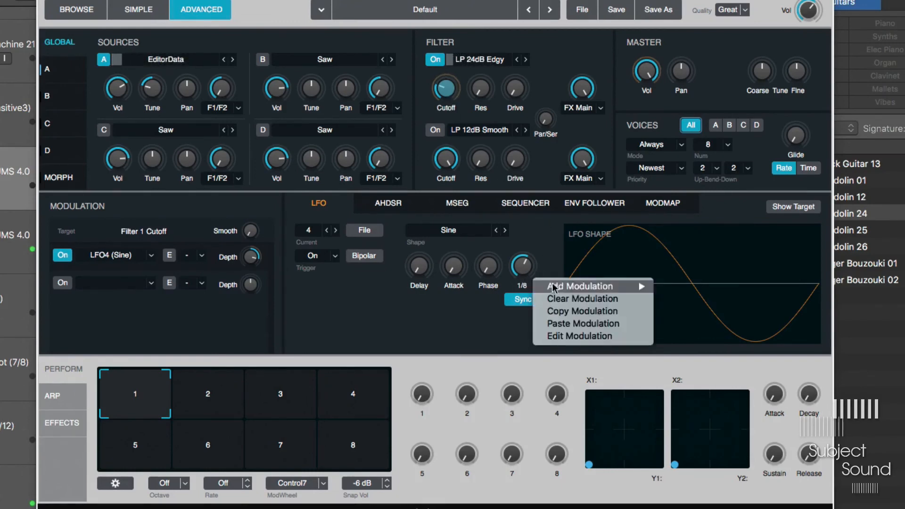
{"action": "mouse_move", "coordinate": [559, 285]}
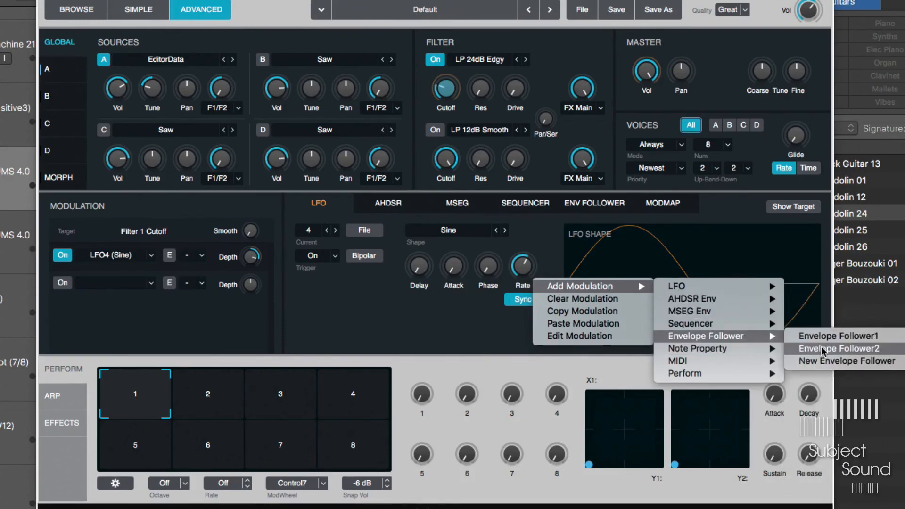
{"action": "left_click", "coordinate": [823, 349]}
{"action": "mouse_move", "coordinate": [345, 284]}
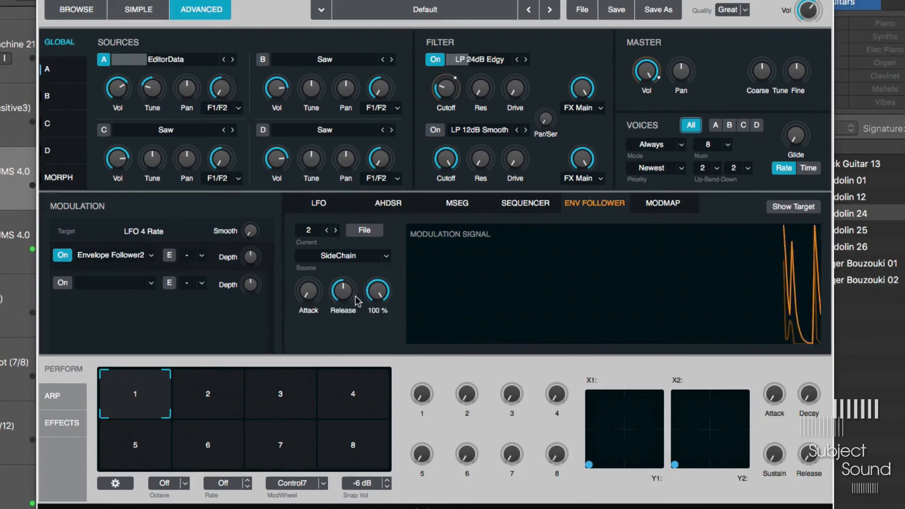
{"action": "mouse_move", "coordinate": [250, 258]}
{"action": "left_mouse_down"}
{"action": "mouse_move", "coordinate": [262, 266]}
{"action": "mouse_move", "coordinate": [253, 259]}
{"action": "left_mouse_up"}
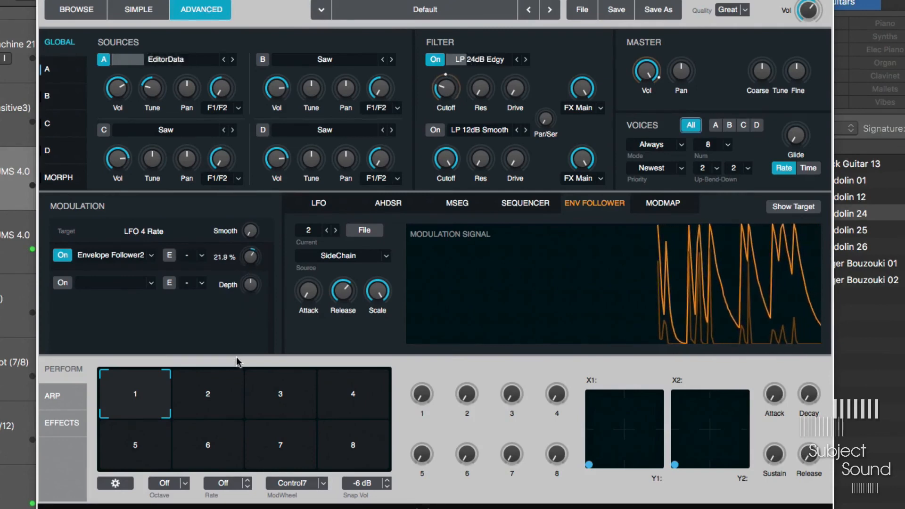
{"action": "left_click_drag", "start_coordinate": [252, 261], "coordinate": [254, 301]}
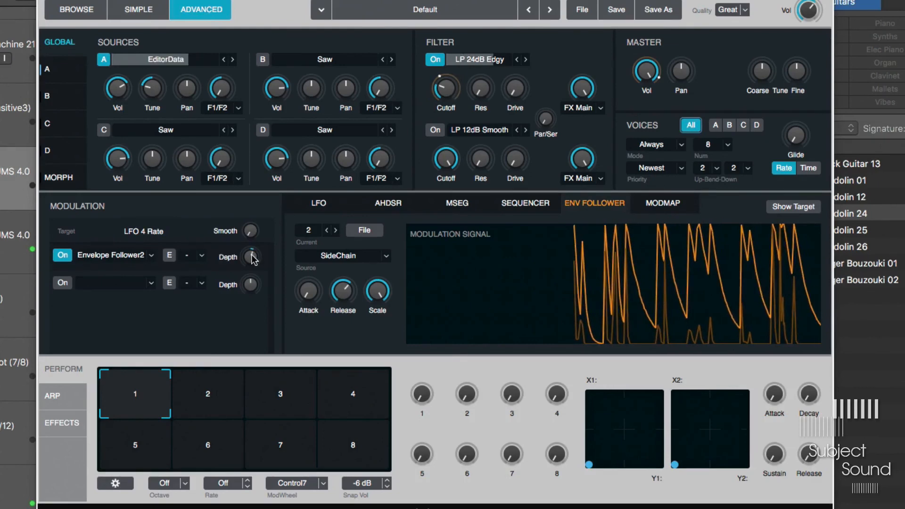
Change the shape of LFO 4 on filter 1's cutoff to the basic Ramp Down.
{"action": "left_click", "coordinate": [445, 88]}
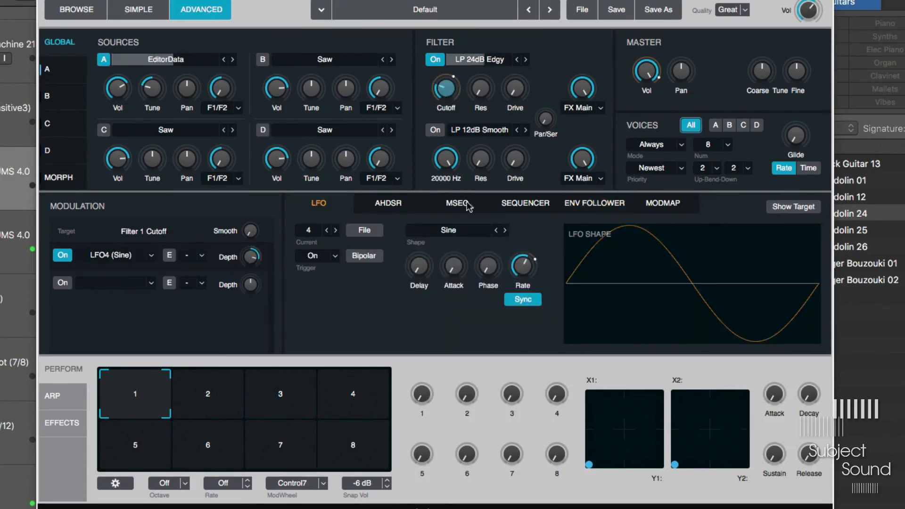
{"action": "left_click", "coordinate": [466, 230]}
{"action": "mouse_move", "coordinate": [496, 249]}
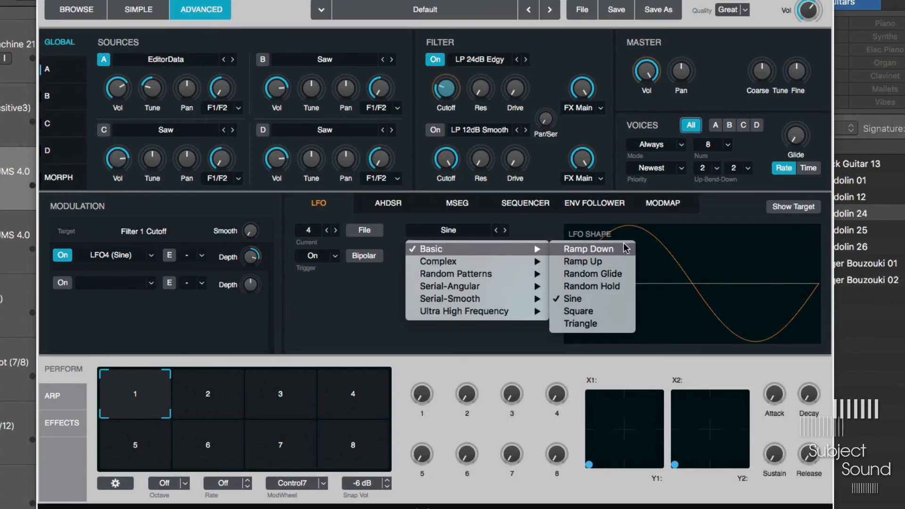
{"action": "left_click", "coordinate": [607, 247]}
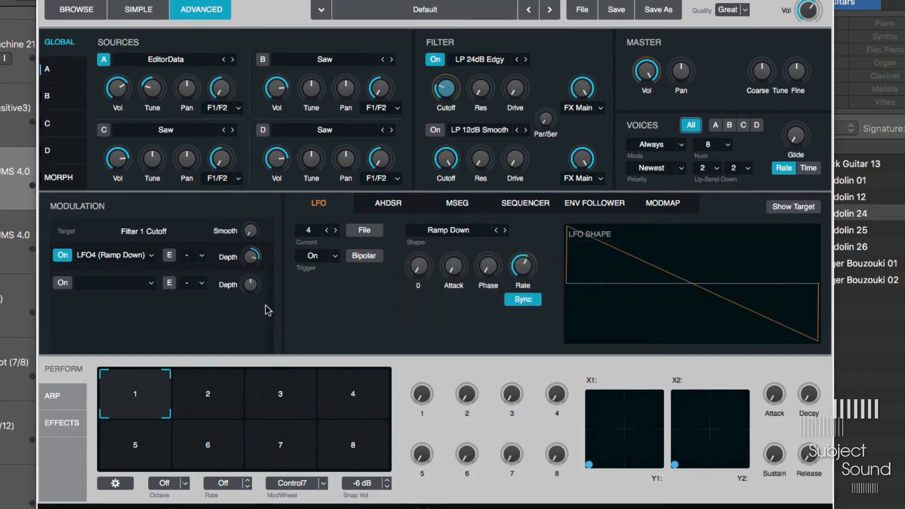
Set source A's volume to -7.45 dB and return to filter 1's cutoff modulation.
{"action": "mouse_move", "coordinate": [248, 266]}
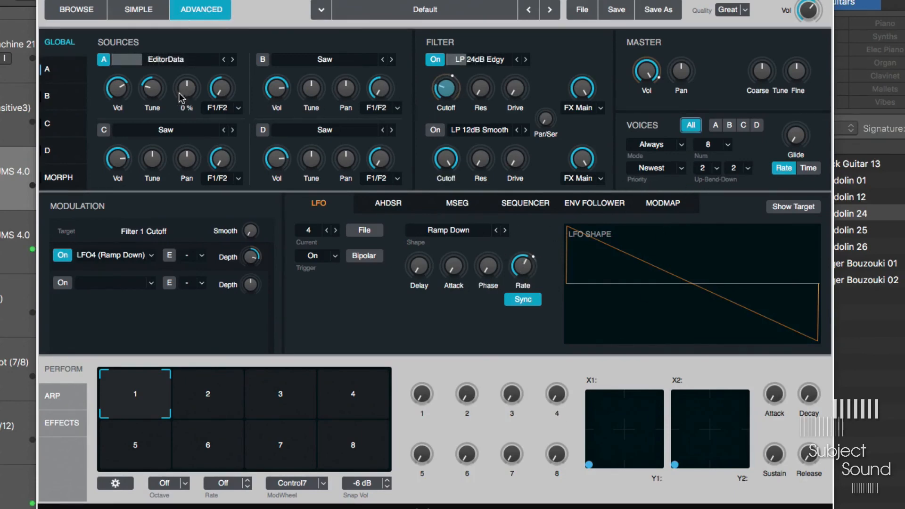
{"action": "left_click", "coordinate": [121, 89]}
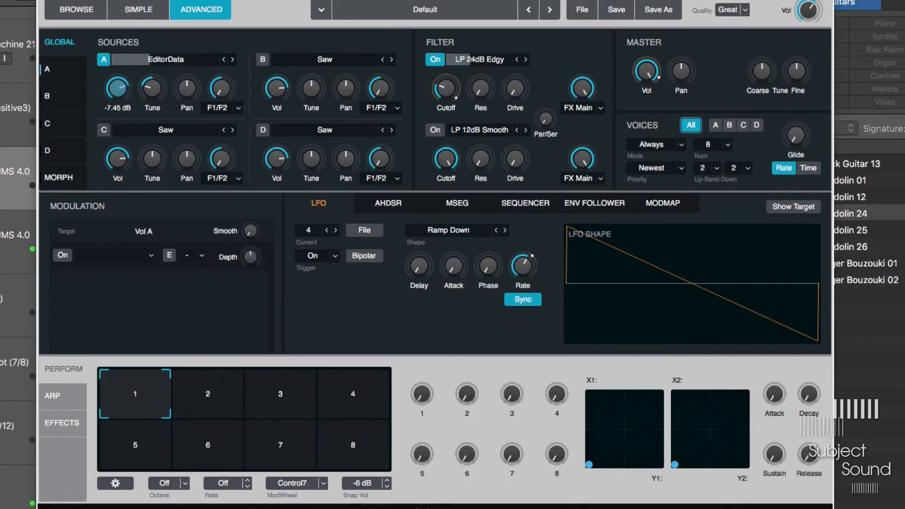
{"action": "left_click", "coordinate": [448, 88]}
{"action": "left_click", "coordinate": [517, 59]}
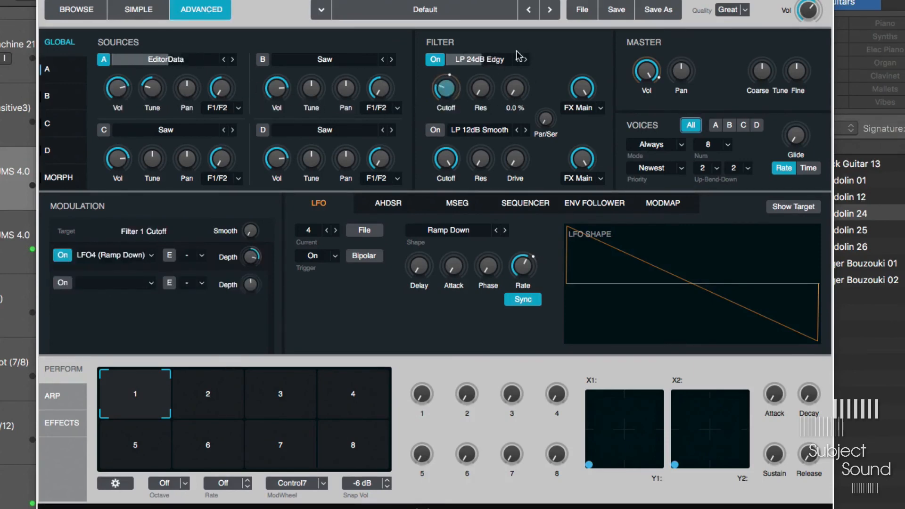
Change filter 1's type to LP 12dB Rich and set its resonance to 23%.
{"action": "left_click", "coordinate": [517, 95]}
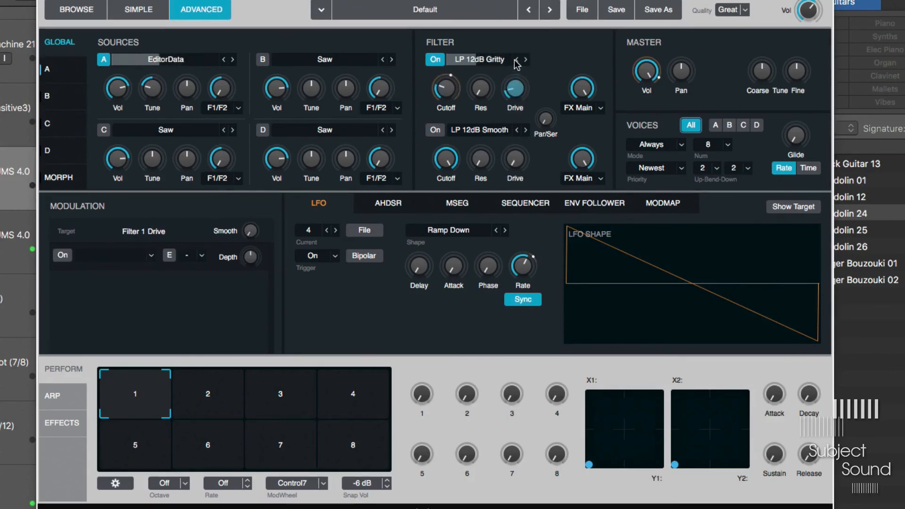
{"action": "left_click", "coordinate": [516, 60]}
{"action": "left_click", "coordinate": [485, 92]}
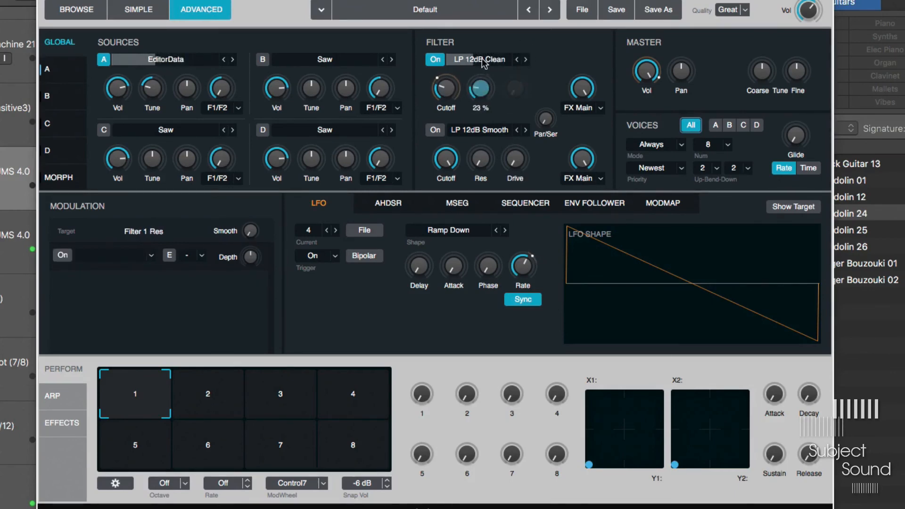
{"action": "left_click", "coordinate": [517, 58]}
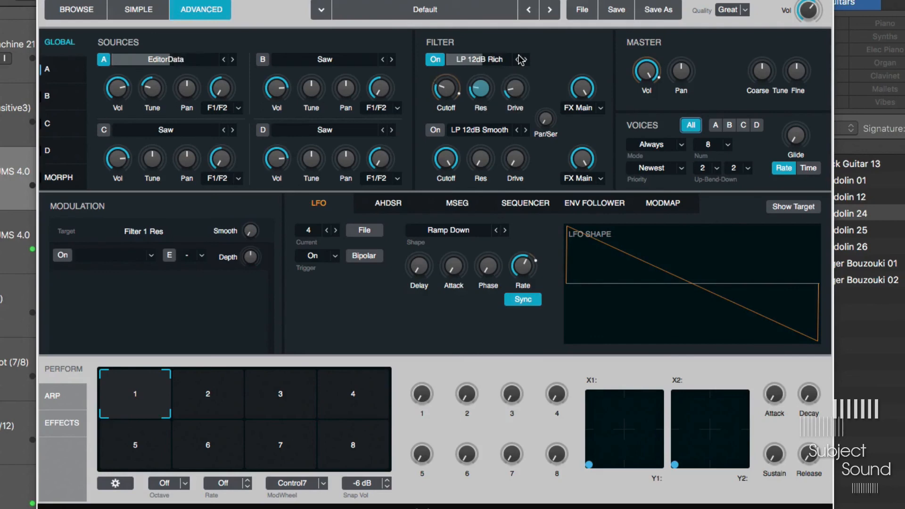
Lower filter 1's cutoff and raise its drive and resonance.
{"action": "left_click", "coordinate": [515, 88]}
{"action": "left_click", "coordinate": [446, 89]}
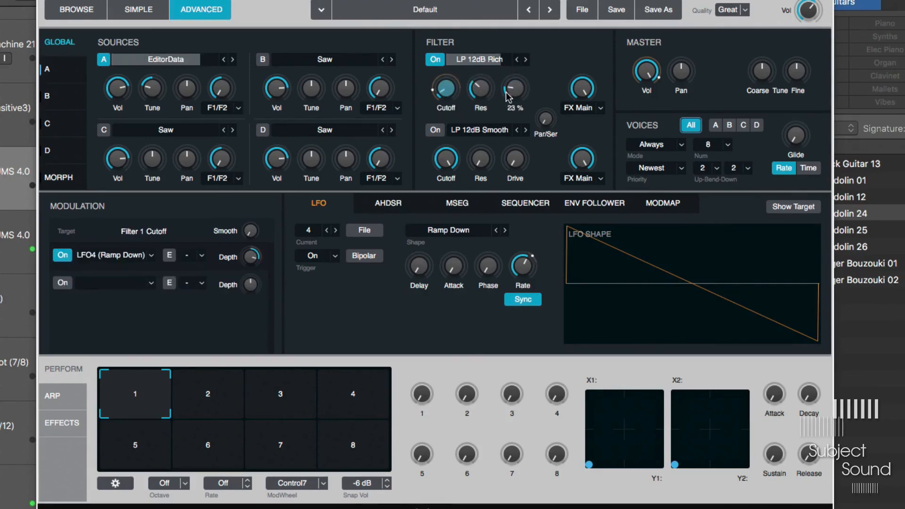
{"action": "left_click", "coordinate": [515, 89]}
{"action": "left_click_drag", "start_coordinate": [487, 94], "coordinate": [481, 95]}
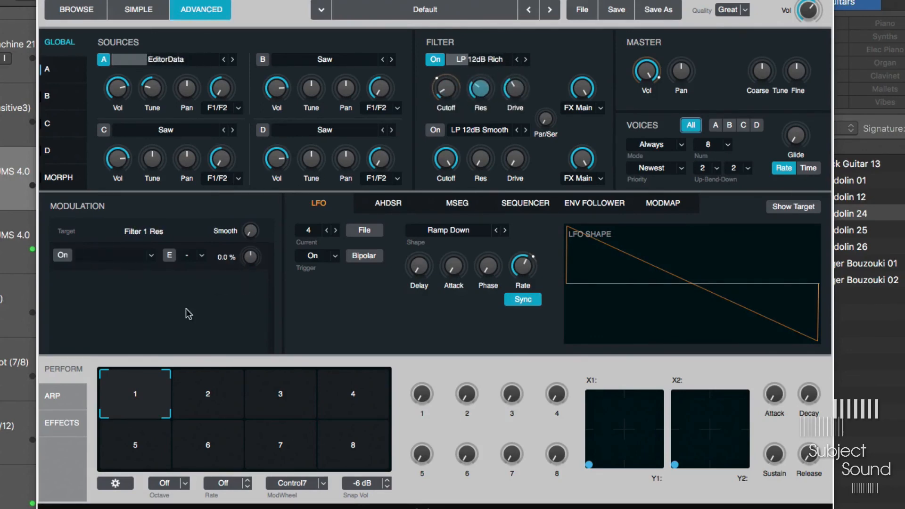
Add a Phat Compressor to the first slot of the main effects rack and set its amount to 28.5%.
{"action": "left_click", "coordinate": [64, 421]}
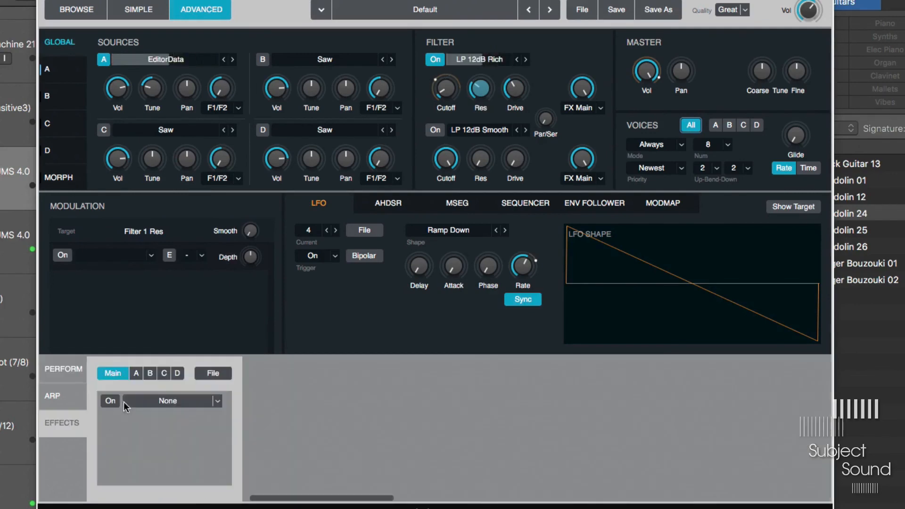
{"action": "left_click", "coordinate": [216, 400]}
{"action": "mouse_move", "coordinate": [189, 408]}
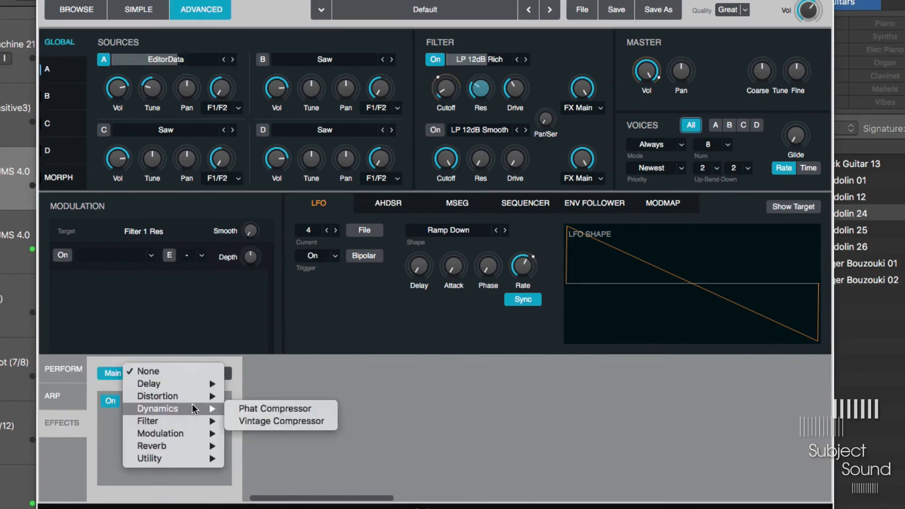
{"action": "left_click", "coordinate": [269, 409]}
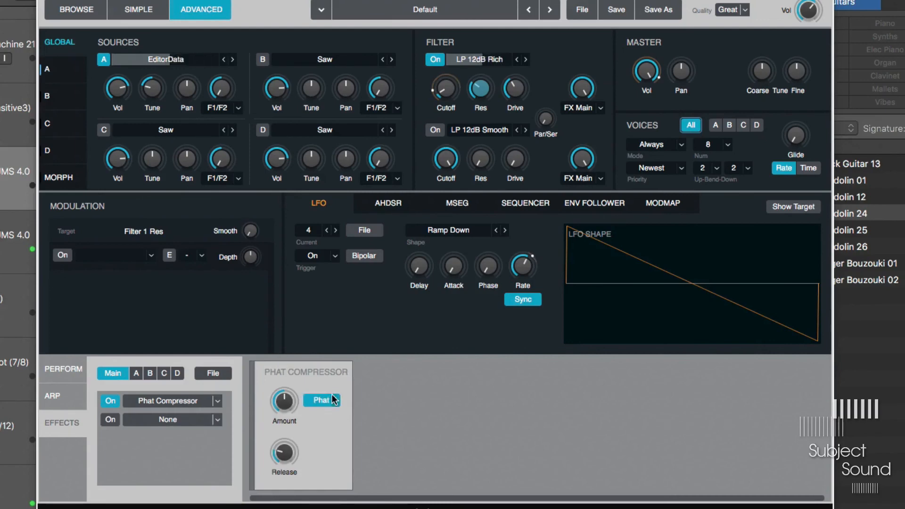
{"action": "left_click", "coordinate": [285, 402]}
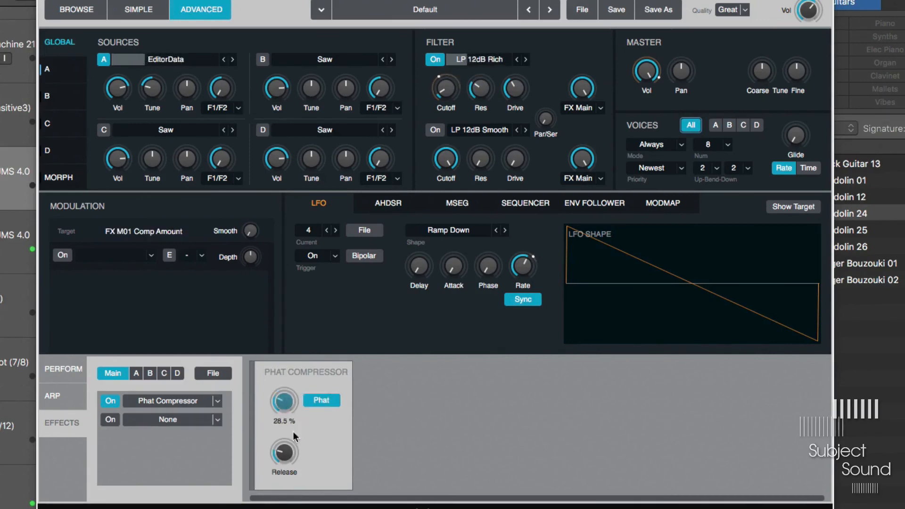
Add a Waveshaper distortion to the main effects rack after the Phat Compressor.
{"action": "left_click", "coordinate": [217, 419]}
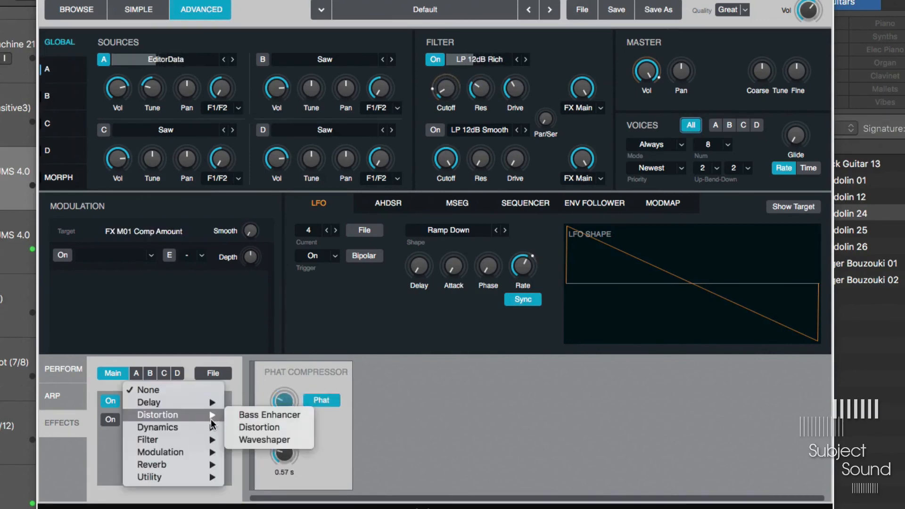
{"action": "mouse_move", "coordinate": [197, 426]}
{"action": "mouse_move", "coordinate": [232, 414]}
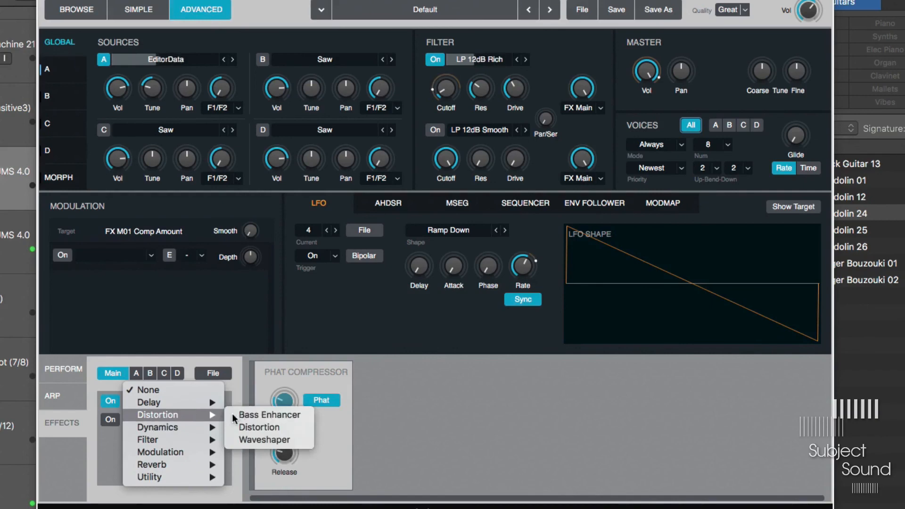
{"action": "left_click", "coordinate": [278, 439]}
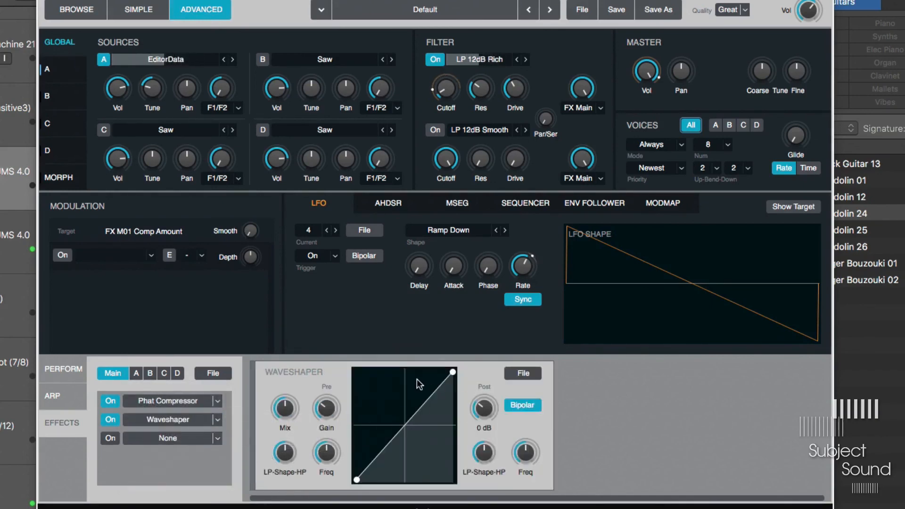
Bend the upper part of the waveshaper curve with two points, raise the mix, shift the pre-filter toward high-pass and set pre gain to 14.4 dB.
{"action": "left_click", "coordinate": [418, 381]}
{"action": "left_click", "coordinate": [427, 400]}
{"action": "left_click_drag", "start_coordinate": [292, 414], "coordinate": [290, 389]}
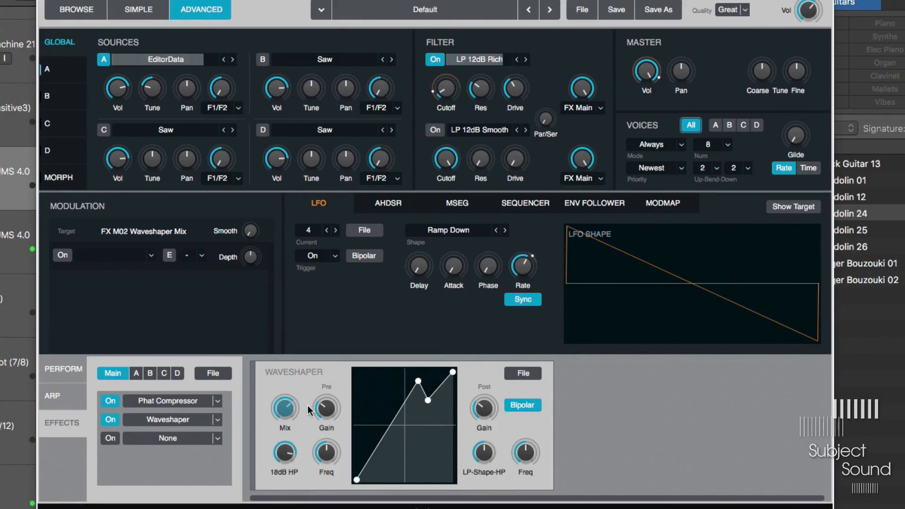
{"action": "left_click_drag", "start_coordinate": [316, 466], "coordinate": [330, 450]}
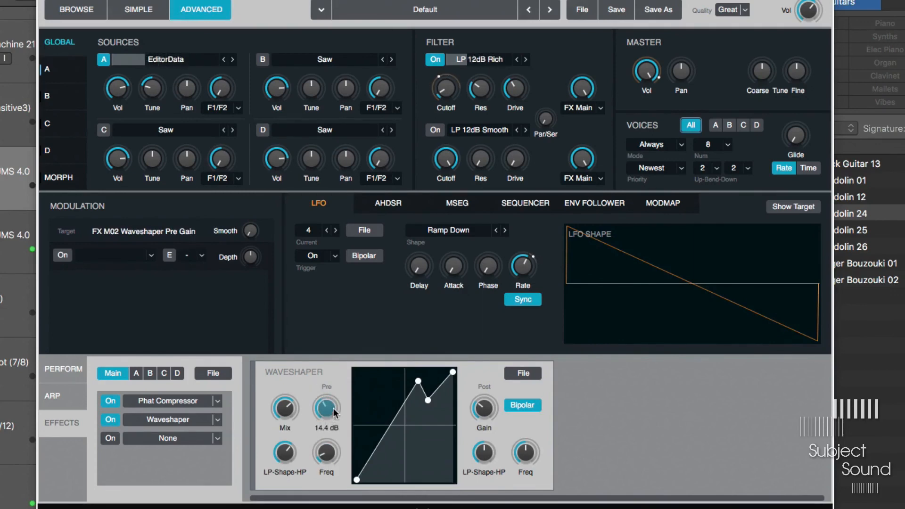
Add a Multimode Filter to the main effects rack after the Waveshaper.
{"action": "left_click", "coordinate": [215, 436]}
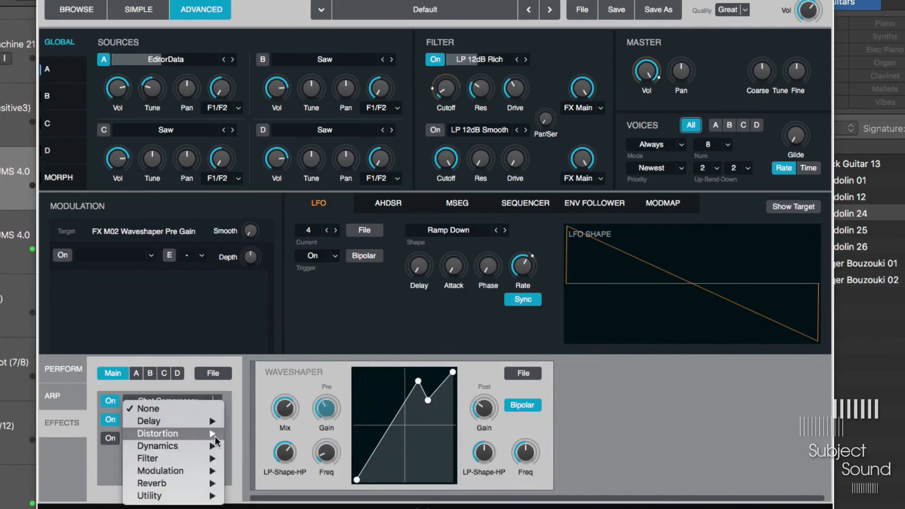
{"action": "mouse_move", "coordinate": [201, 475]}
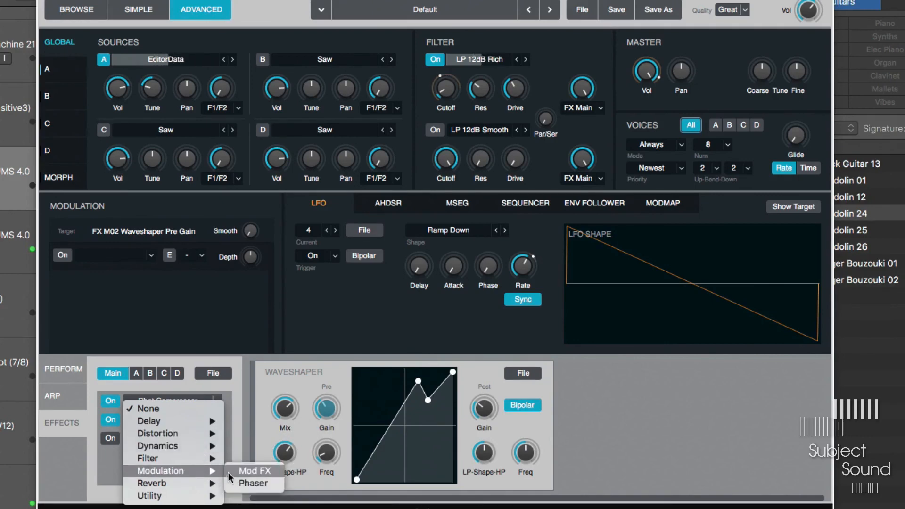
{"action": "mouse_move", "coordinate": [207, 458]}
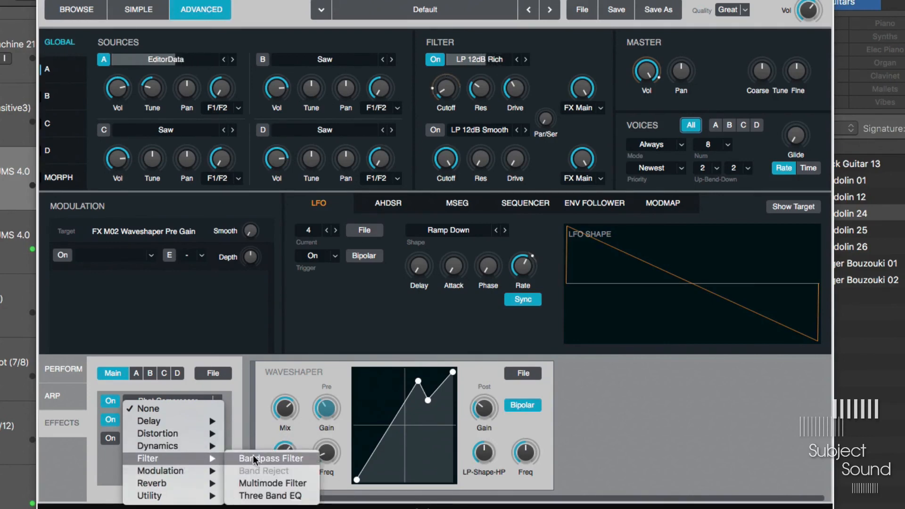
{"action": "left_click", "coordinate": [270, 482]}
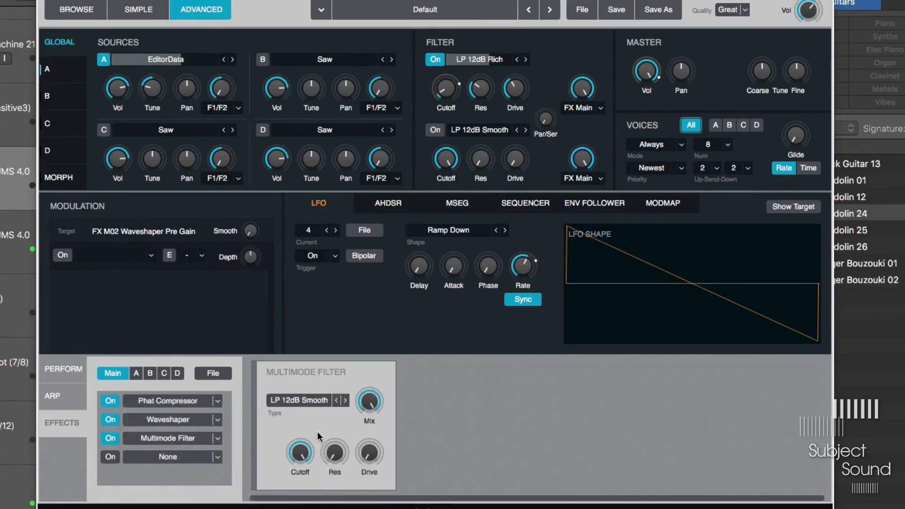
Modulate the Multimode Filter's cutoff with LFO4 (Ramp Down), lower the cutoff and set the filter's mix to 91%.
{"action": "right_click", "coordinate": [312, 456]}
{"action": "mouse_move", "coordinate": [363, 414]}
{"action": "mouse_move", "coordinate": [445, 419]}
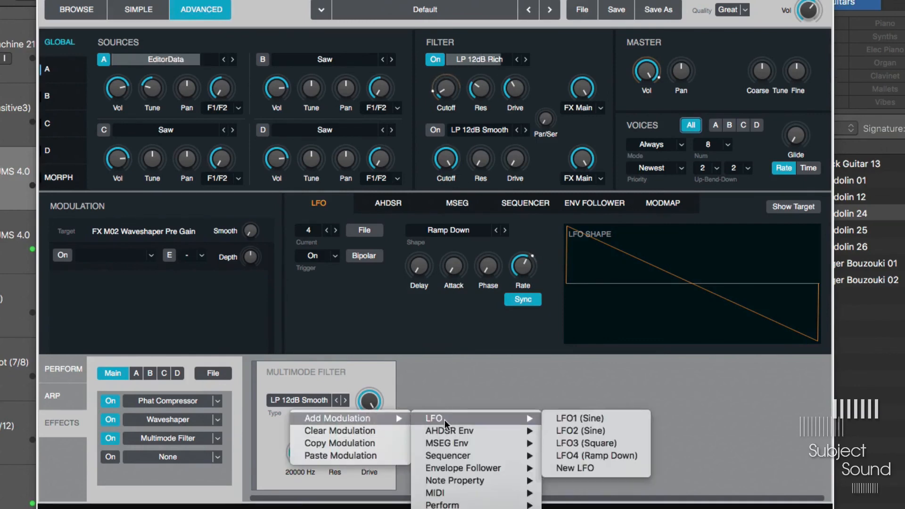
{"action": "left_click", "coordinate": [590, 456]}
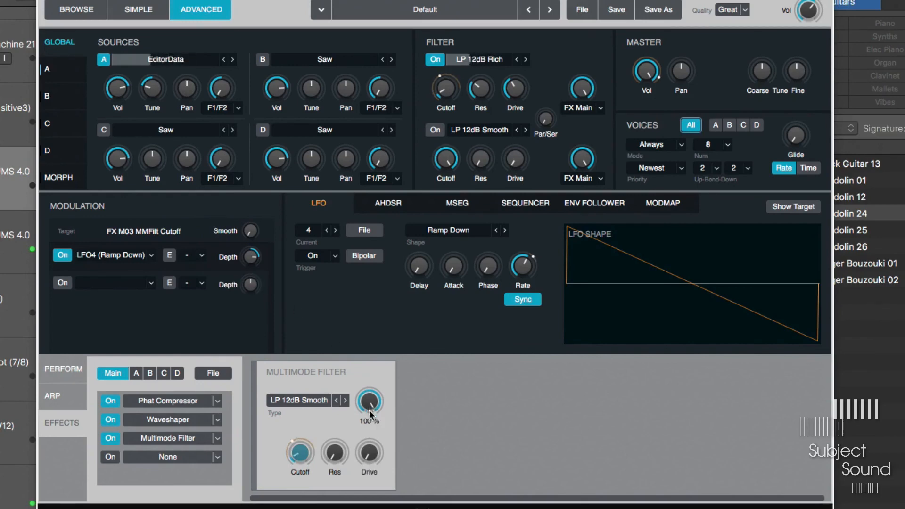
{"action": "left_click_drag", "start_coordinate": [369, 409], "coordinate": [370, 425]}
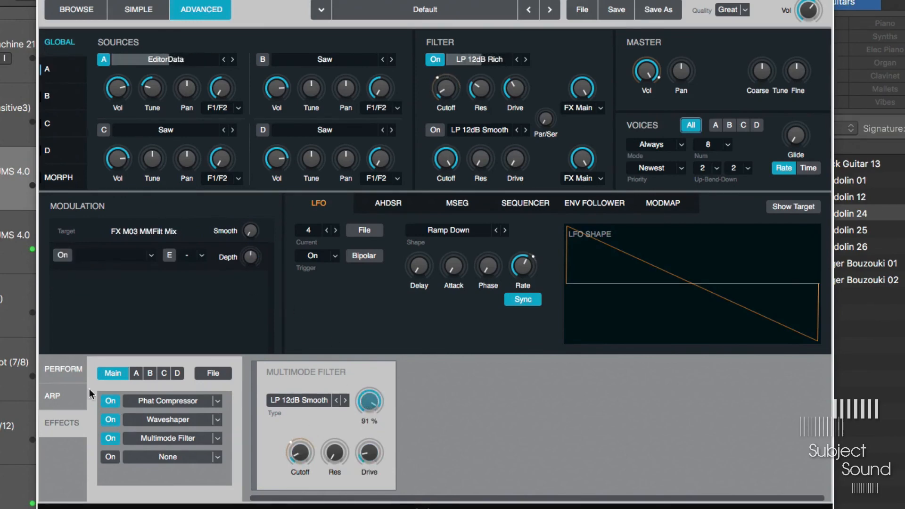
Set the arpeggiator's mode to Down and raise its rate above 1/16.
{"action": "left_click", "coordinate": [64, 372]}
{"action": "left_click", "coordinate": [67, 422]}
{"action": "left_click", "coordinate": [64, 397]}
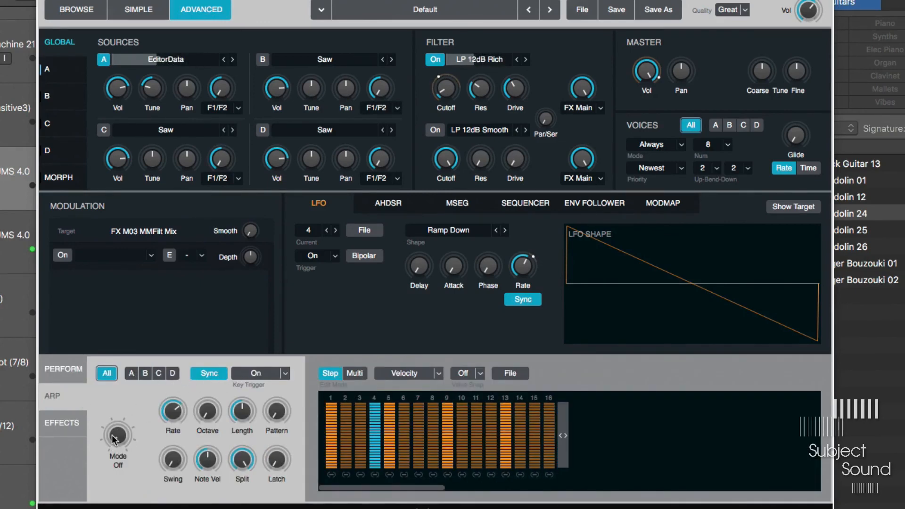
{"action": "left_click_drag", "start_coordinate": [117, 434], "coordinate": [124, 404]}
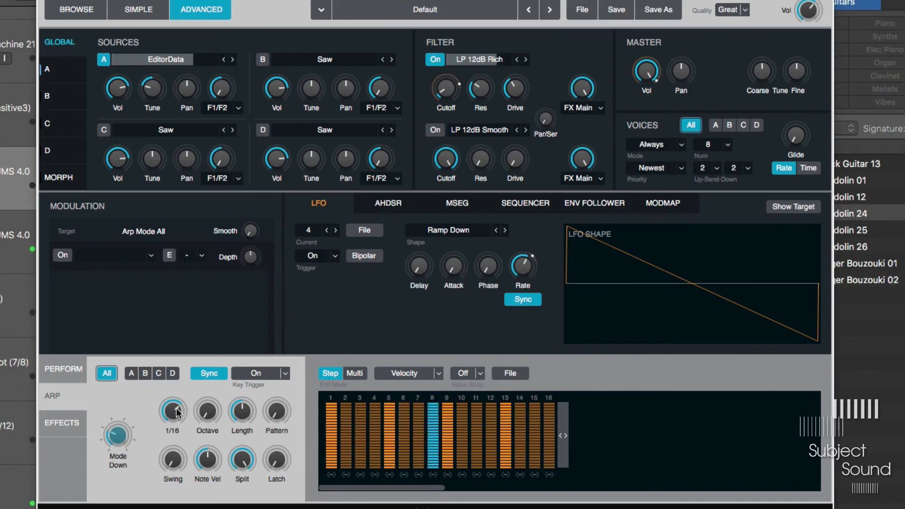
{"action": "left_click_drag", "start_coordinate": [177, 416], "coordinate": [181, 409]}
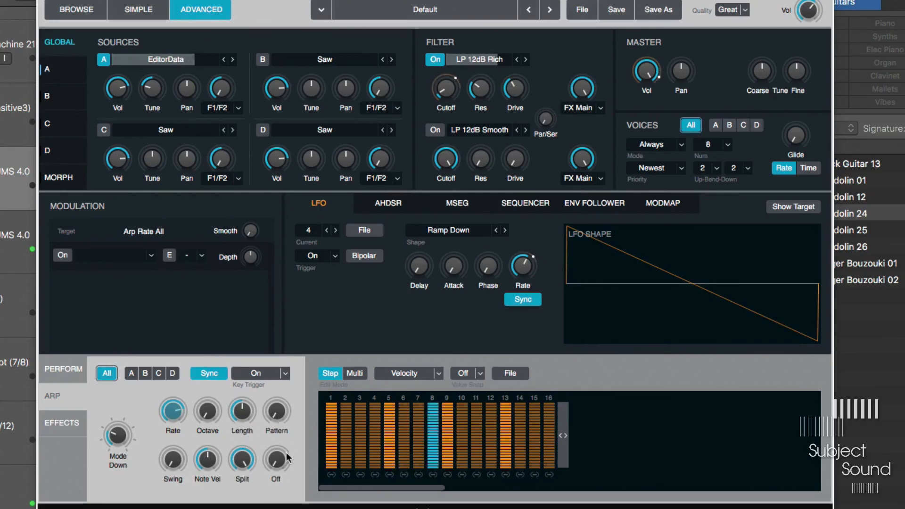
Raise the arpeggiator's octave range, reduce its rate and switch its mode to Off.
{"action": "left_click", "coordinate": [278, 414]}
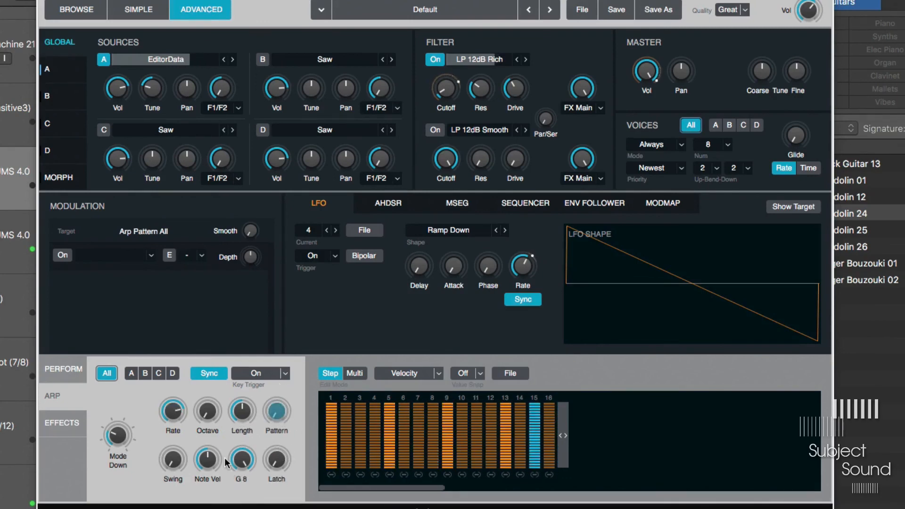
{"action": "left_click", "coordinate": [208, 396]}
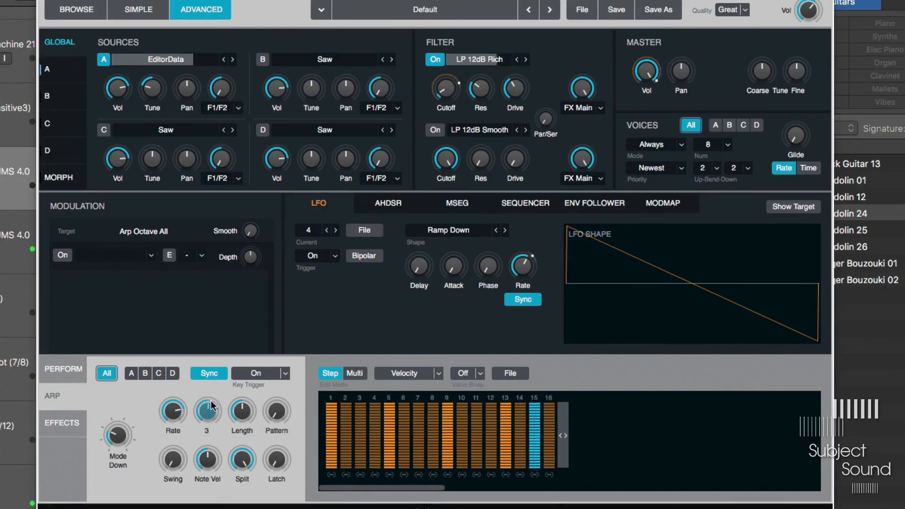
{"action": "left_click", "coordinate": [179, 414]}
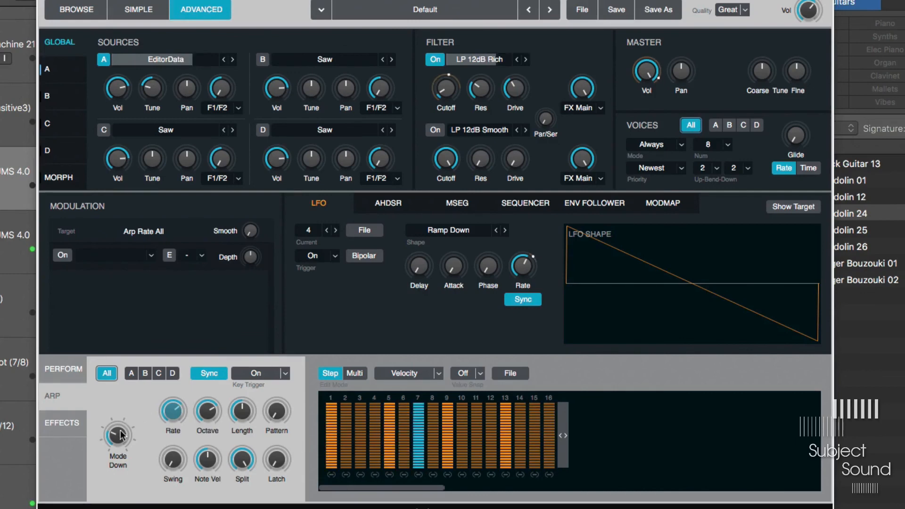
{"action": "left_click_drag", "start_coordinate": [120, 434], "coordinate": [120, 443]}
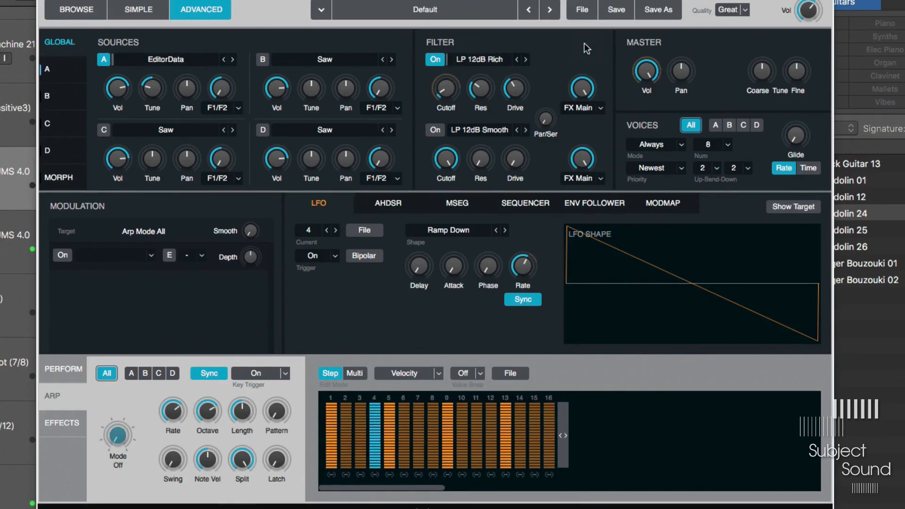
Move the synth window aside to uncover the loop browser.
{"action": "mouse_move", "coordinate": [650, 76]}
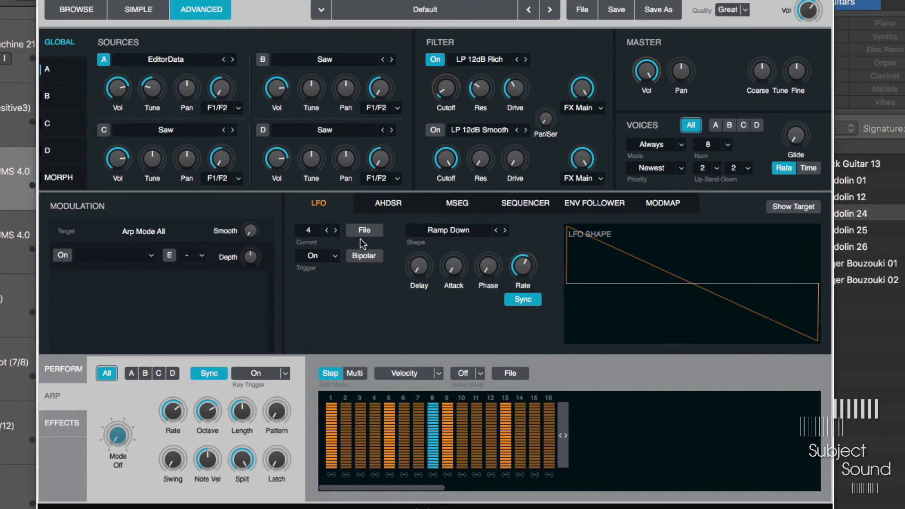
{"action": "left_click_drag", "start_coordinate": [424, 1], "coordinate": [363, 0]}
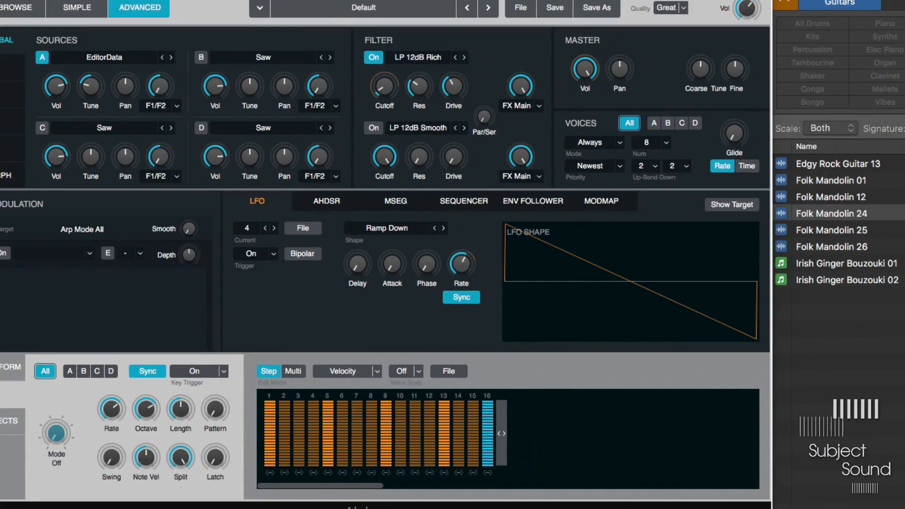